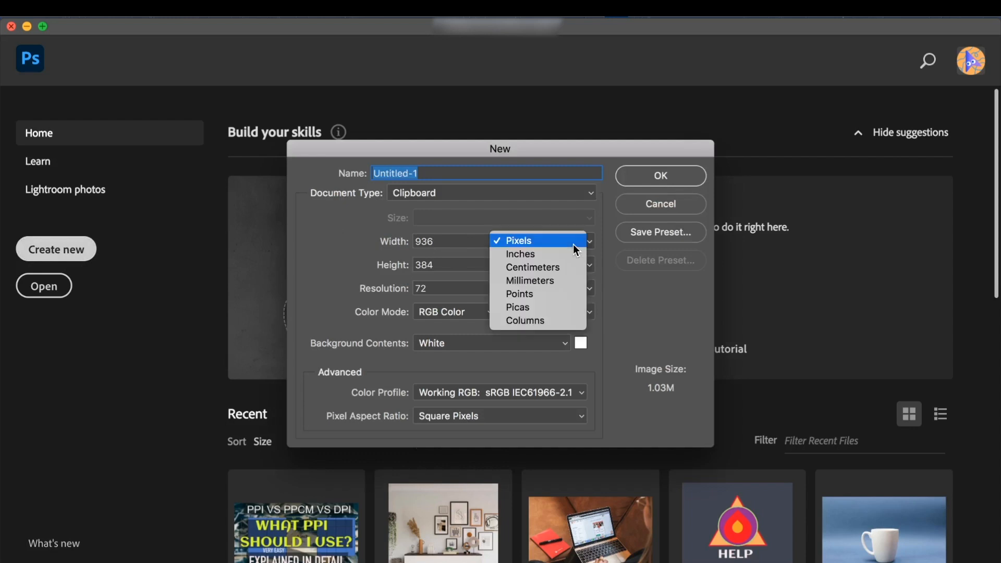
- Set the new document's size to 20 inches wide by 18 inches high
{"action": "left_click", "coordinate": [556, 260]}
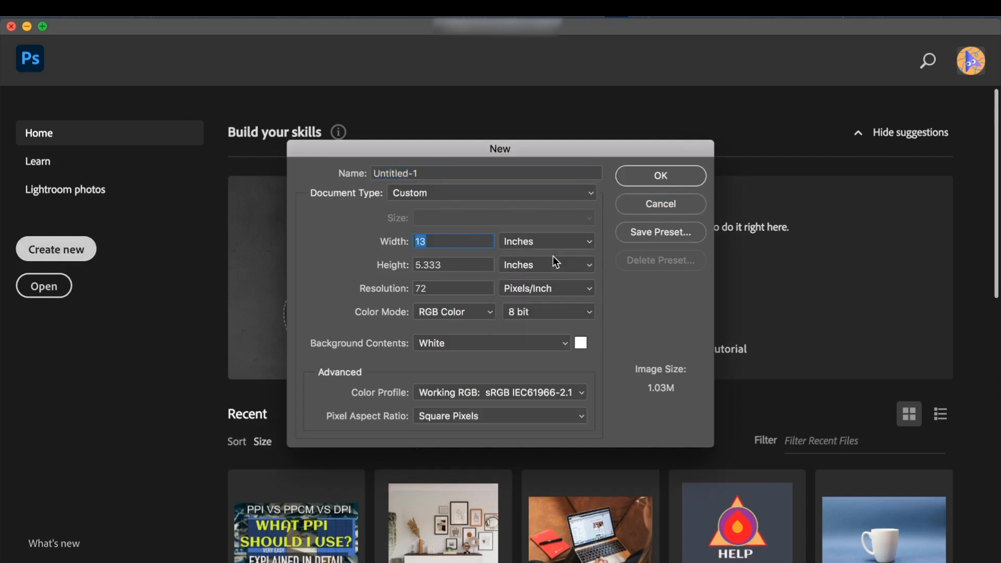
{"action": "type", "text": "20"}
{"action": "left_click", "coordinate": [455, 266]}
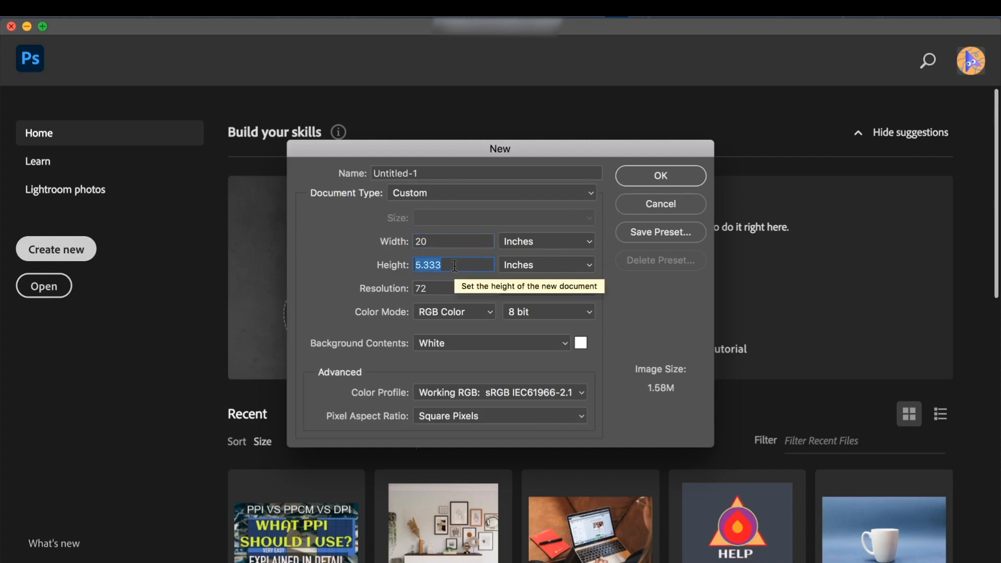
{"action": "type", "text": "18"}
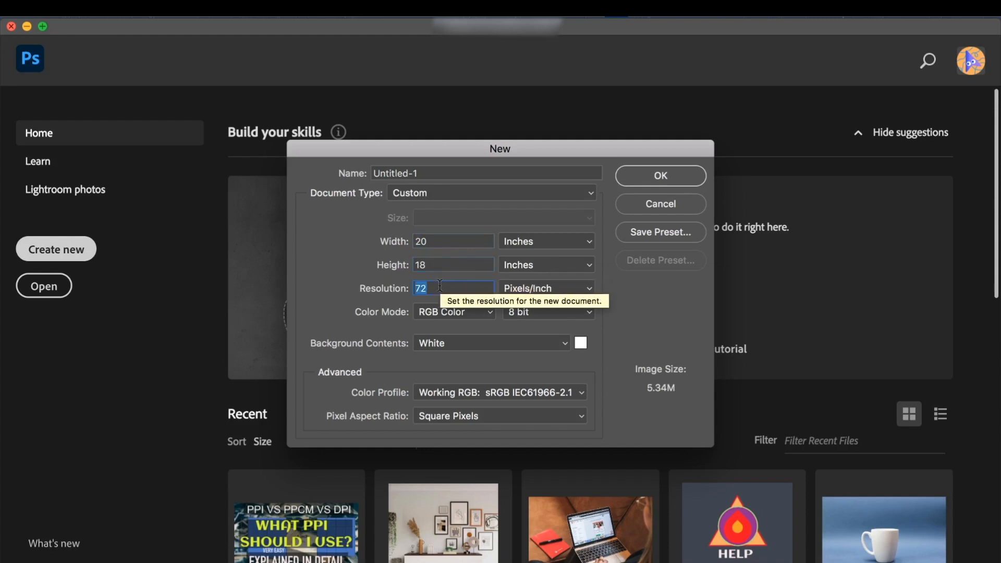
{"action": "type", "text": "300"}
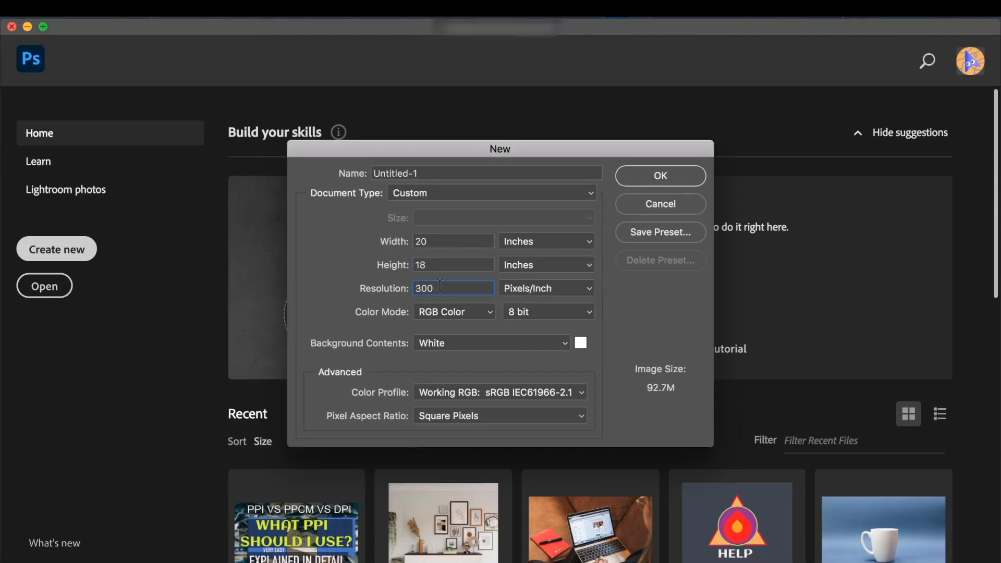
- Set the resolution to 300 pixels/inch with a white background and create the document
{"action": "left_click", "coordinate": [543, 348]}
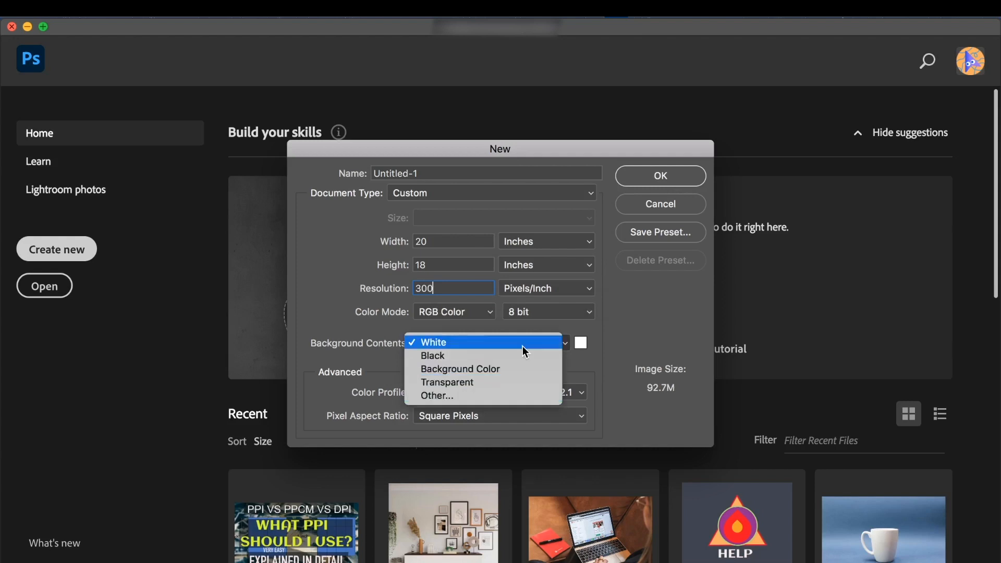
{"action": "left_click", "coordinate": [522, 346]}
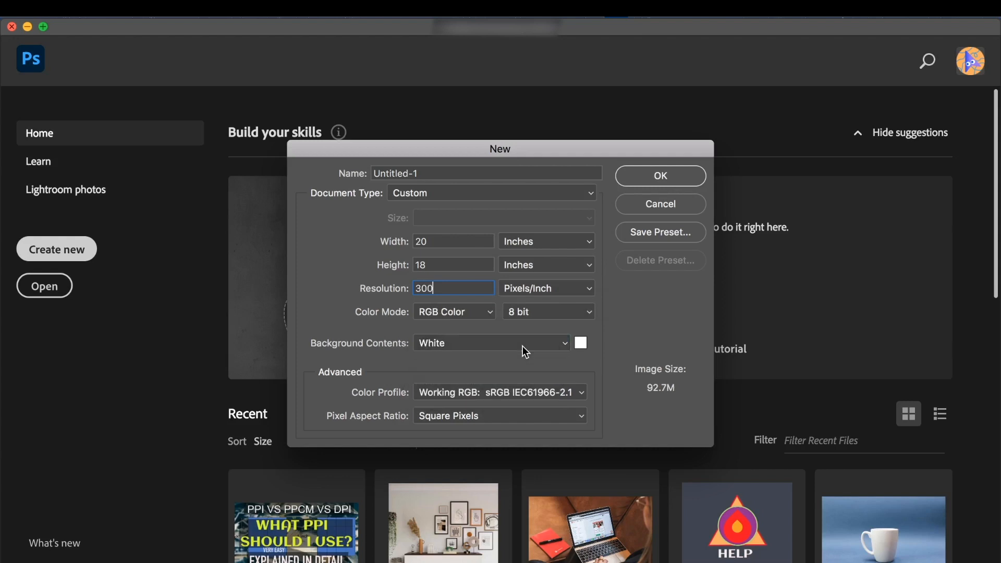
{"action": "left_click", "coordinate": [662, 176]}
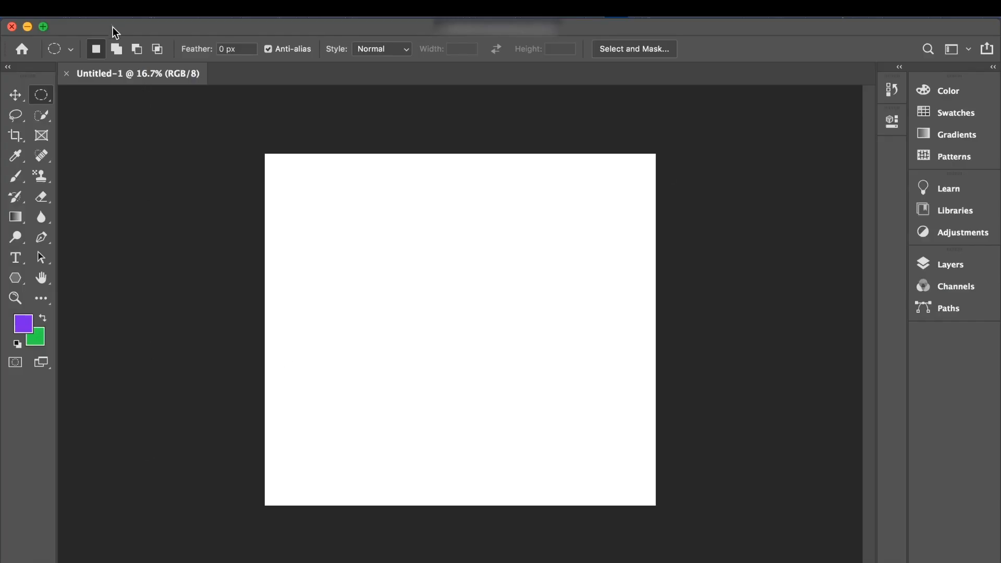
- Place the image girl-g5eb854fac_1920 from the file browser window into the blank document
{"action": "left_click_drag", "start_coordinate": [112, 27], "coordinate": [164, 33]}
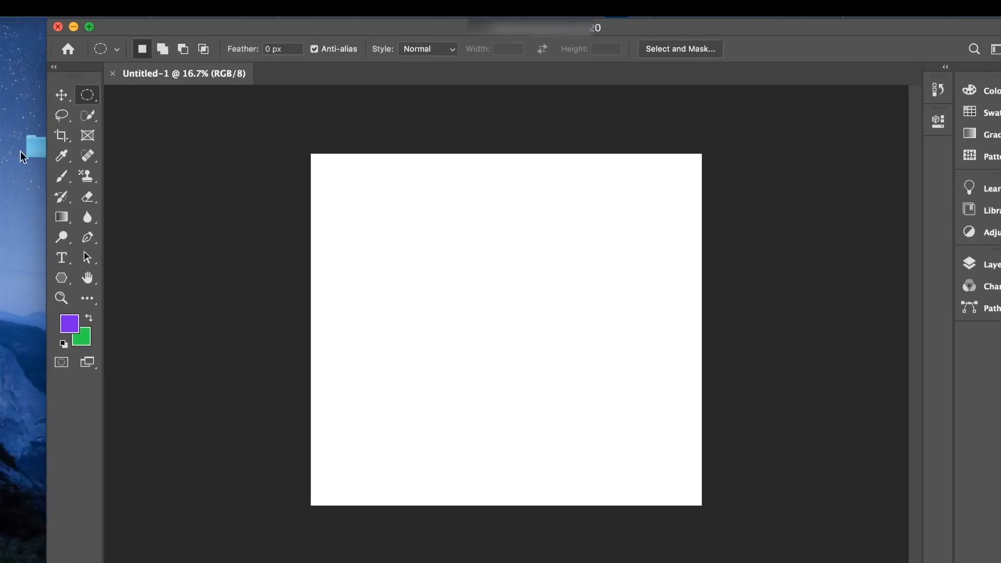
{"action": "left_click_drag", "start_coordinate": [134, 313], "coordinate": [367, 200]}
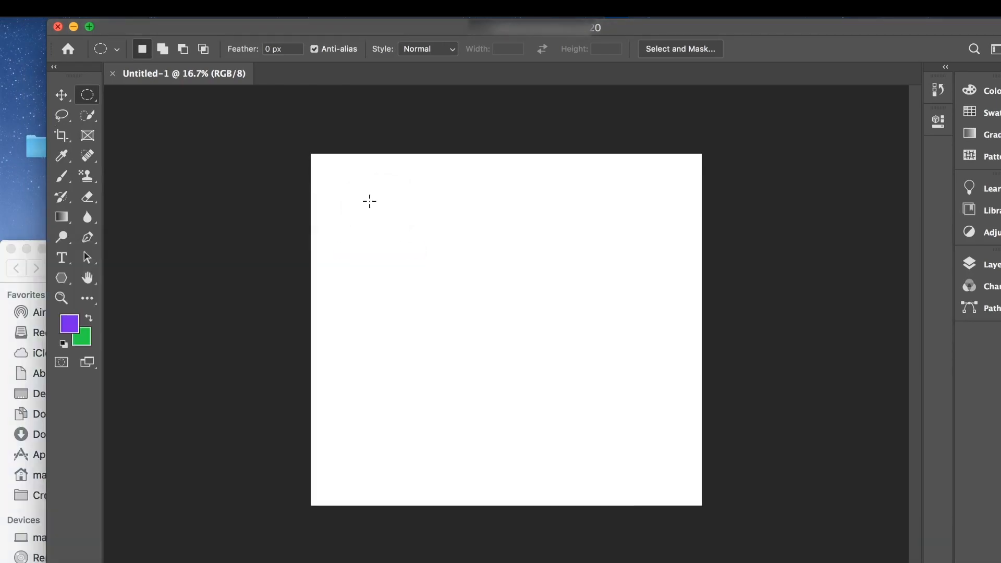
{"action": "left_click", "coordinate": [89, 27]}
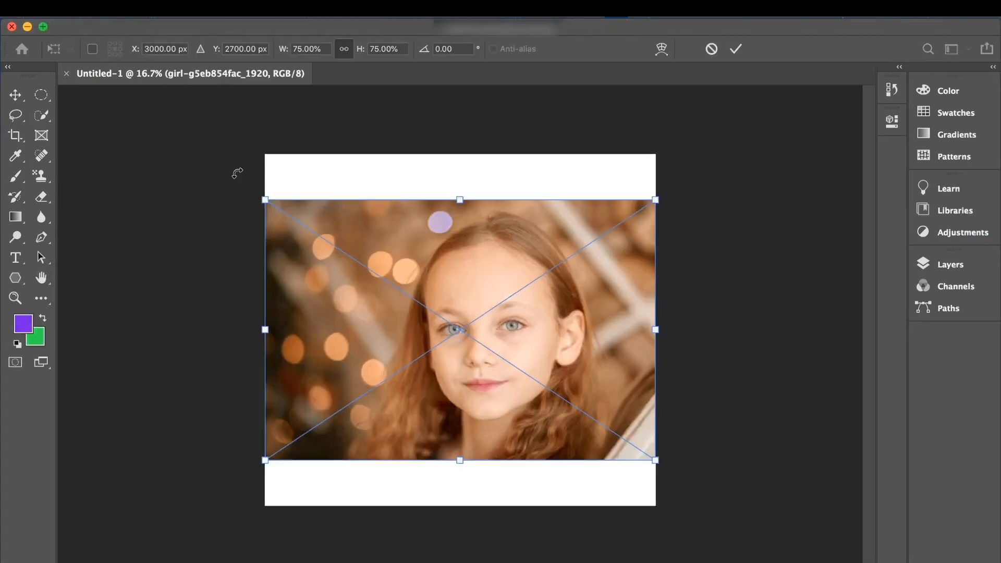
- Open the image file girl-g5eb854fac_1920.jpg from the "for tt" folder
{"action": "left_click", "coordinate": [129, 14]}
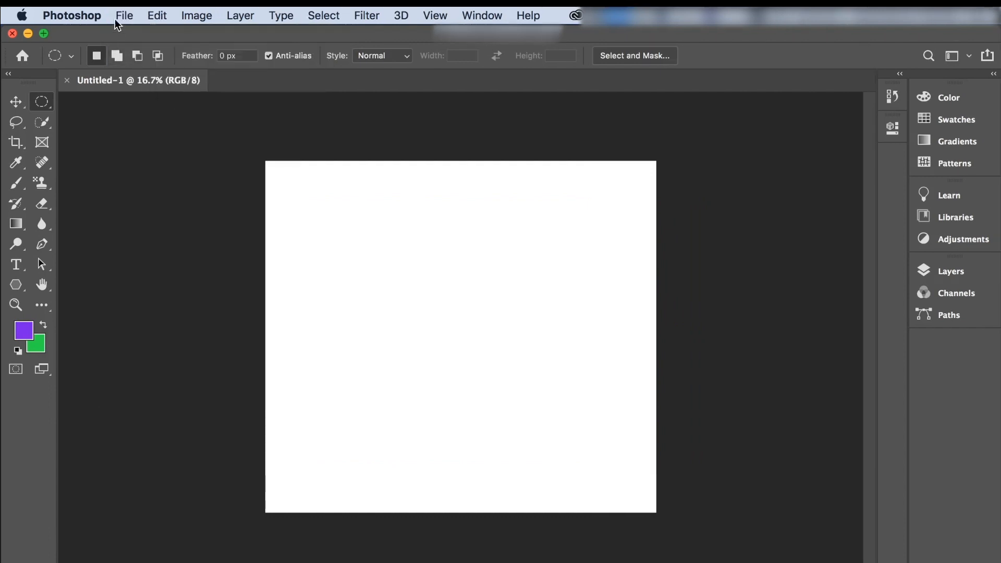
{"action": "left_click", "coordinate": [121, 20]}
{"action": "left_click", "coordinate": [135, 47]}
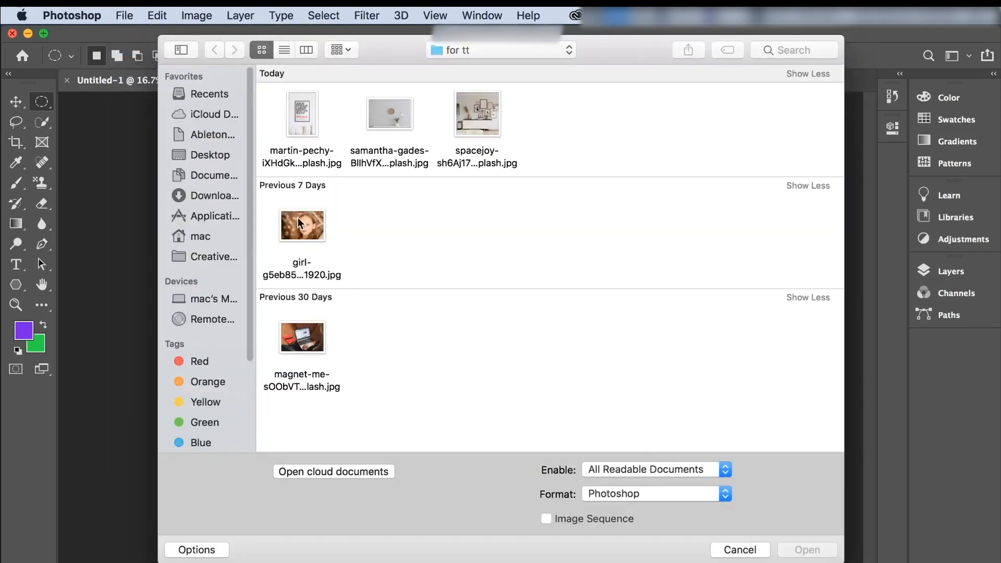
{"action": "left_click", "coordinate": [301, 226]}
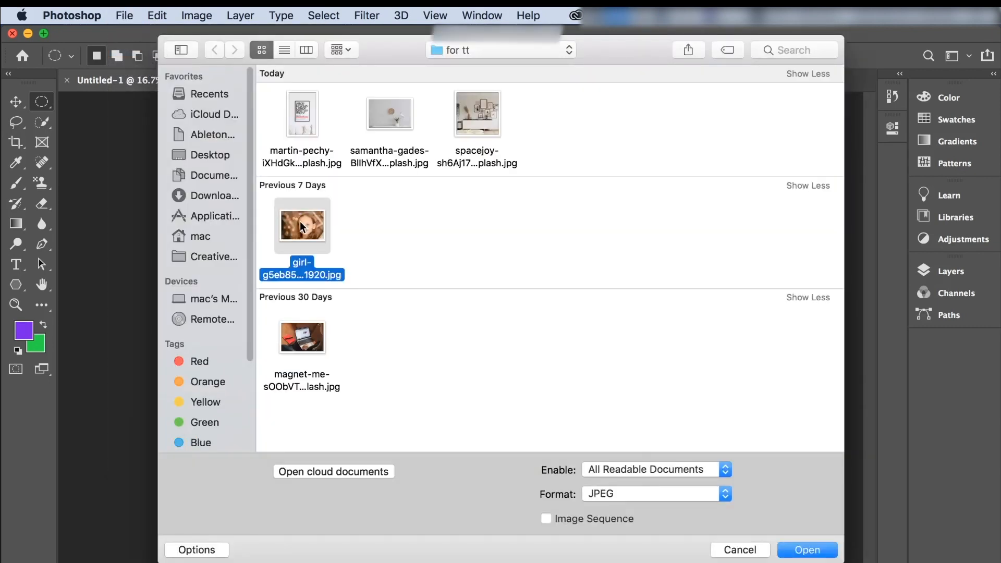
{"action": "left_click", "coordinate": [815, 548]}
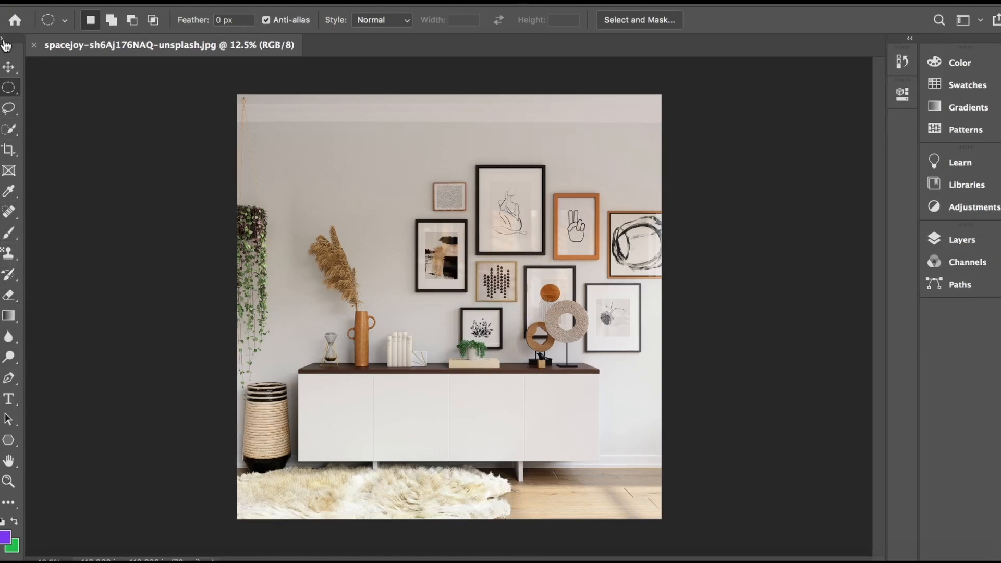
- Show the toolbox in two columns and select the large black frame with the seated figure using the Rectangular Marquee tool
{"action": "left_click", "coordinate": [4, 41]}
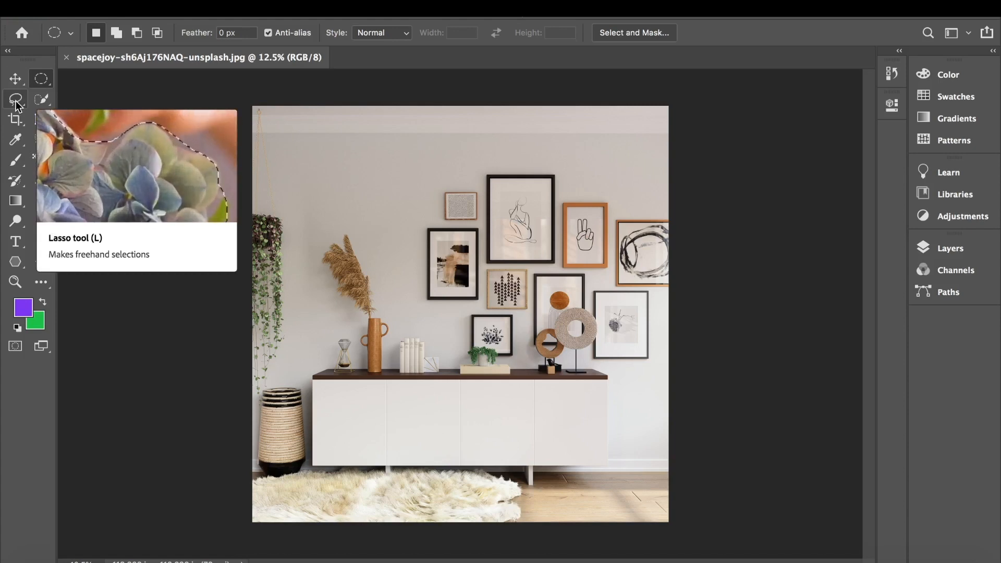
{"action": "right_click", "coordinate": [47, 83]}
{"action": "left_click", "coordinate": [89, 76]}
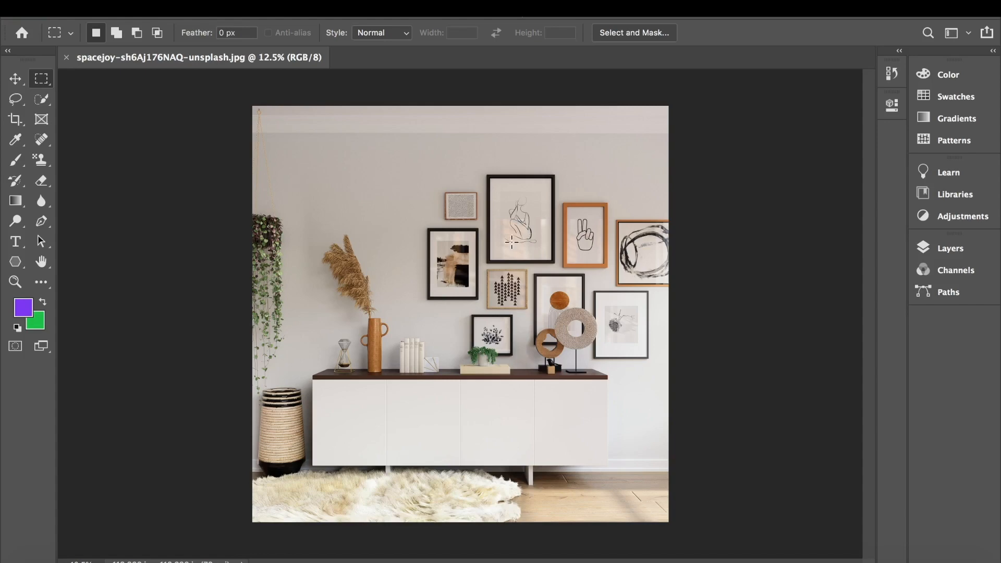
{"action": "scroll", "coordinate": [511, 242], "scroll_direction": "up", "scroll_amount": 5}
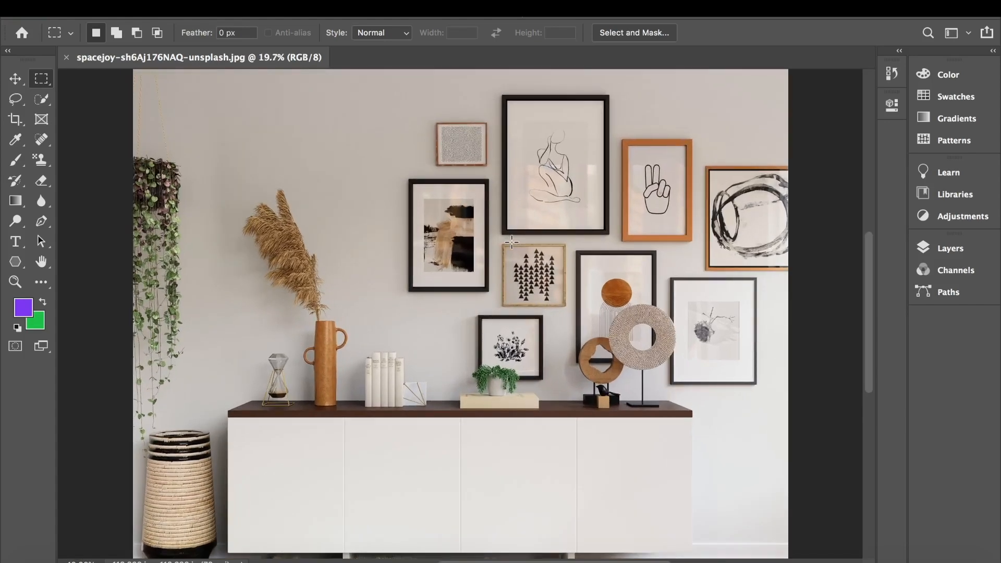
{"action": "scroll", "coordinate": [512, 242], "scroll_direction": "up", "scroll_amount": 4}
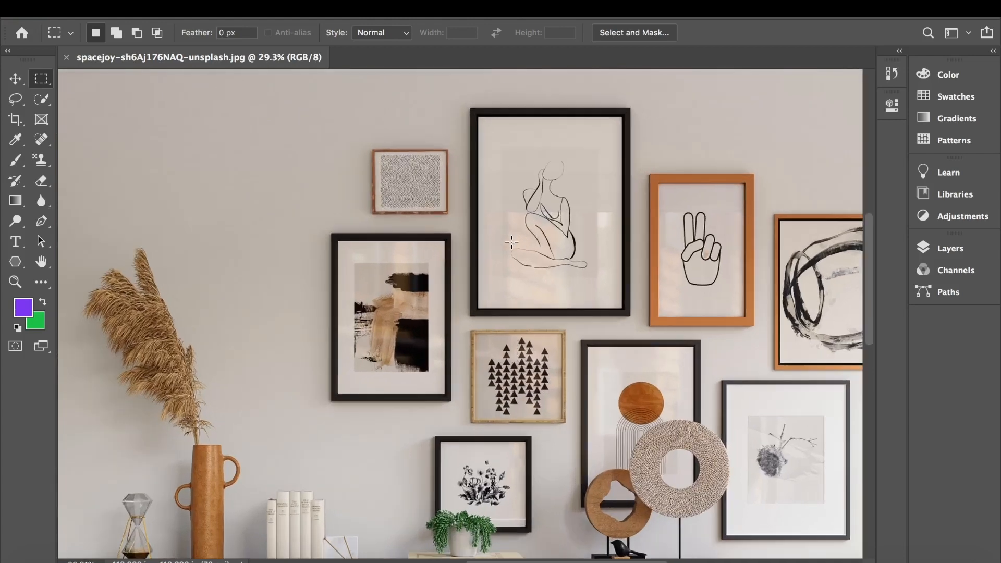
{"action": "scroll", "coordinate": [511, 242], "scroll_direction": "up", "scroll_amount": 2}
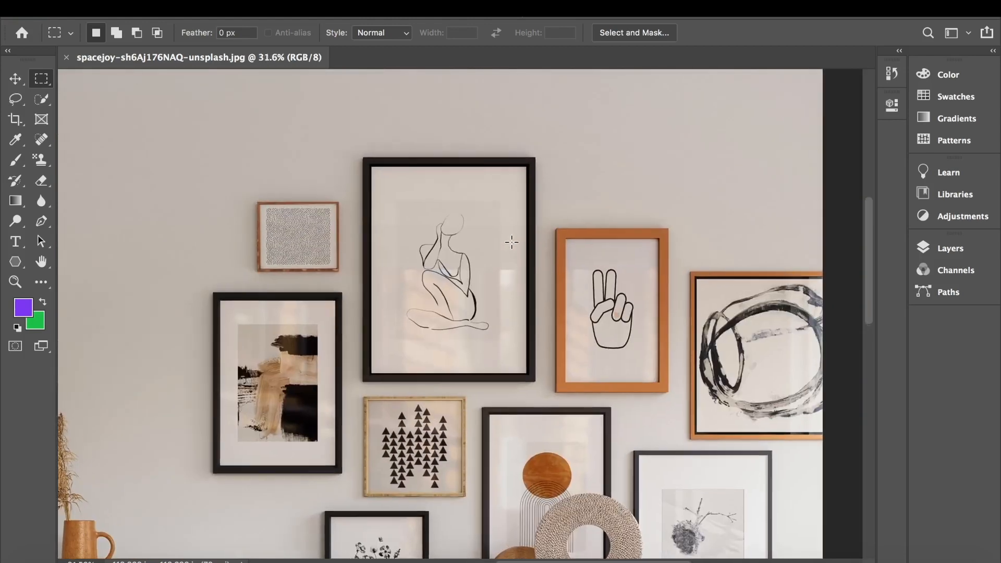
{"action": "scroll", "coordinate": [512, 242], "scroll_direction": "up", "scroll_amount": 3}
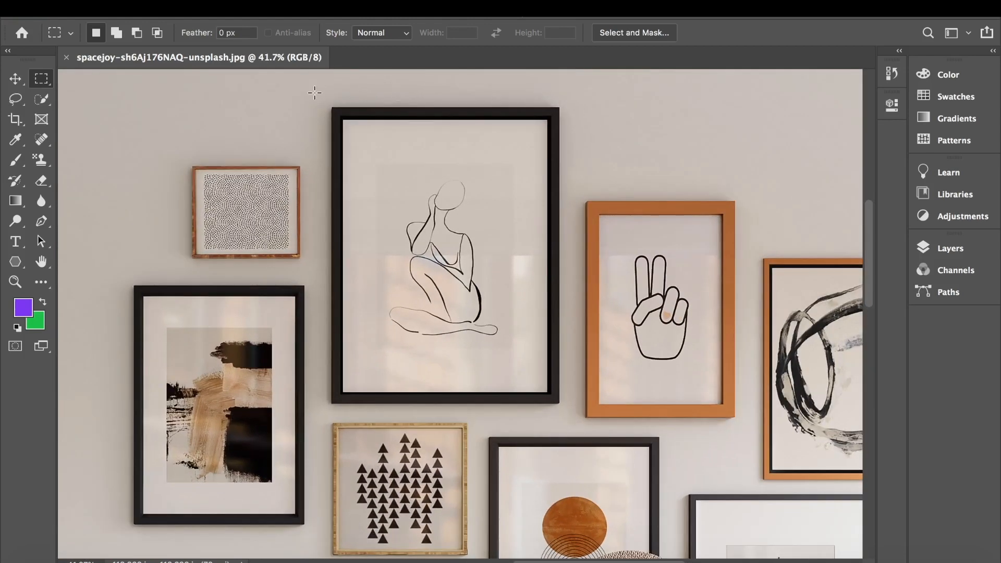
{"action": "left_click_drag", "start_coordinate": [314, 92], "coordinate": [560, 401]}
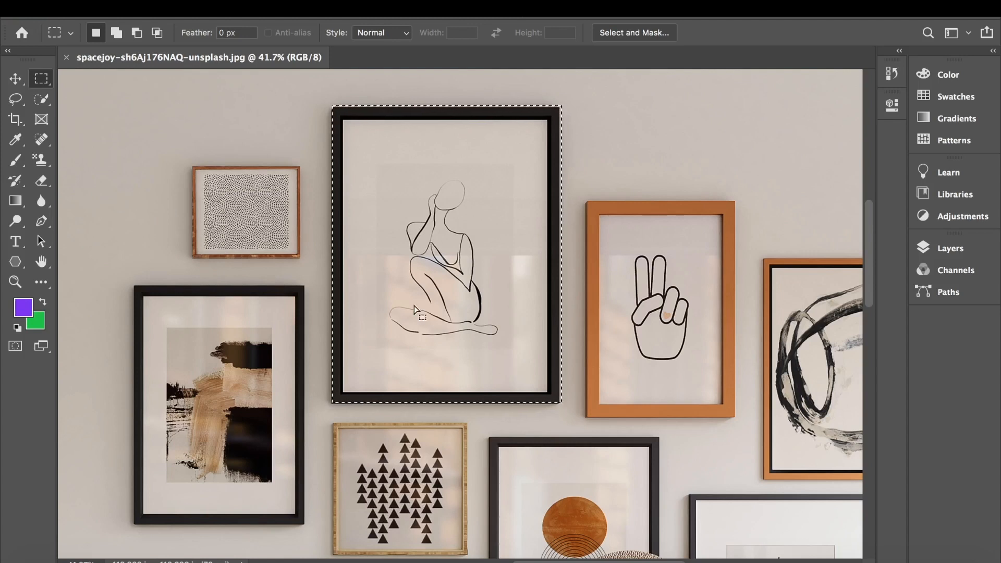
- Move the selected large black frame to the right across the wall with the Move tool
{"action": "left_click", "coordinate": [16, 80]}
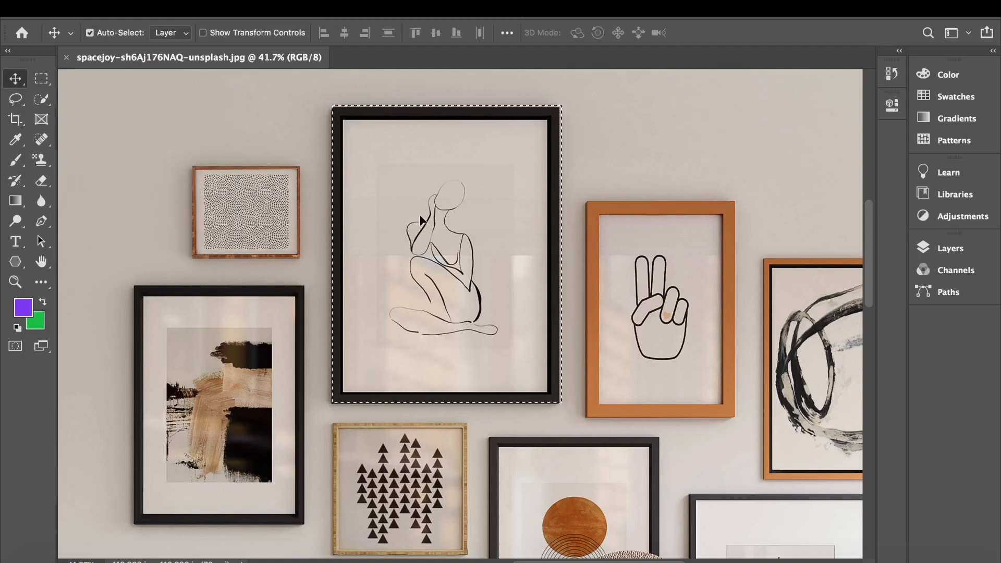
{"action": "mouse_move", "coordinate": [449, 218]}
{"action": "left_mouse_down"}
{"action": "mouse_move", "coordinate": [307, 238]}
{"action": "mouse_move", "coordinate": [233, 275]}
{"action": "mouse_move", "coordinate": [468, 295]}
{"action": "mouse_move", "coordinate": [449, 216]}
{"action": "left_mouse_up"}
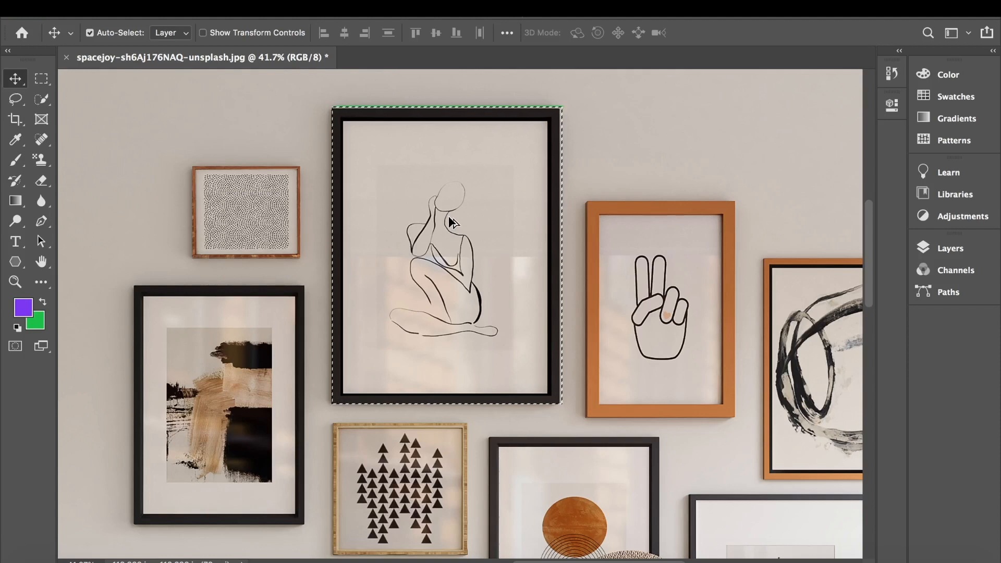
{"action": "left_click_drag", "start_coordinate": [453, 223], "coordinate": [772, 276]}
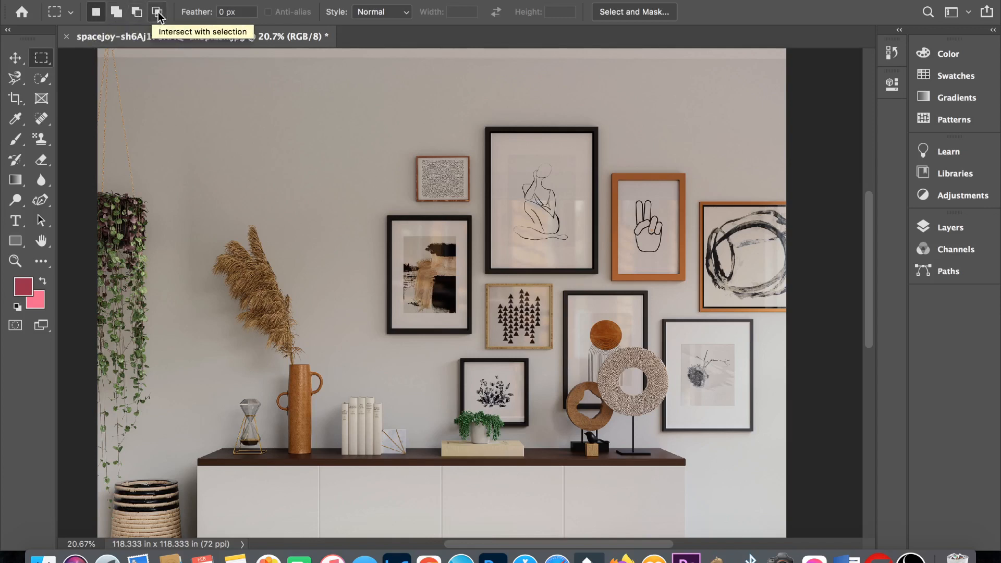
- Select the abstract painting's frame, add the large black frame to the selection, and move both to the left across the wall
{"action": "left_click", "coordinate": [113, 15]}
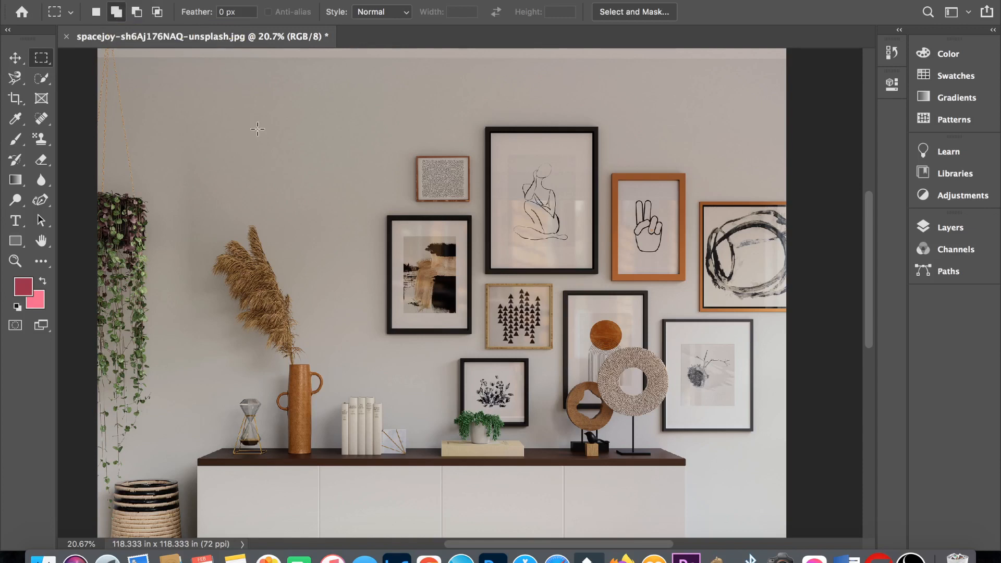
{"action": "left_click_drag", "start_coordinate": [389, 219], "coordinate": [470, 328]}
{"action": "mouse_move", "coordinate": [489, 130]}
{"action": "left_mouse_down"}
{"action": "mouse_move", "coordinate": [542, 250]}
{"action": "mouse_move", "coordinate": [595, 271]}
{"action": "left_mouse_up"}
{"action": "key", "text": "v"}
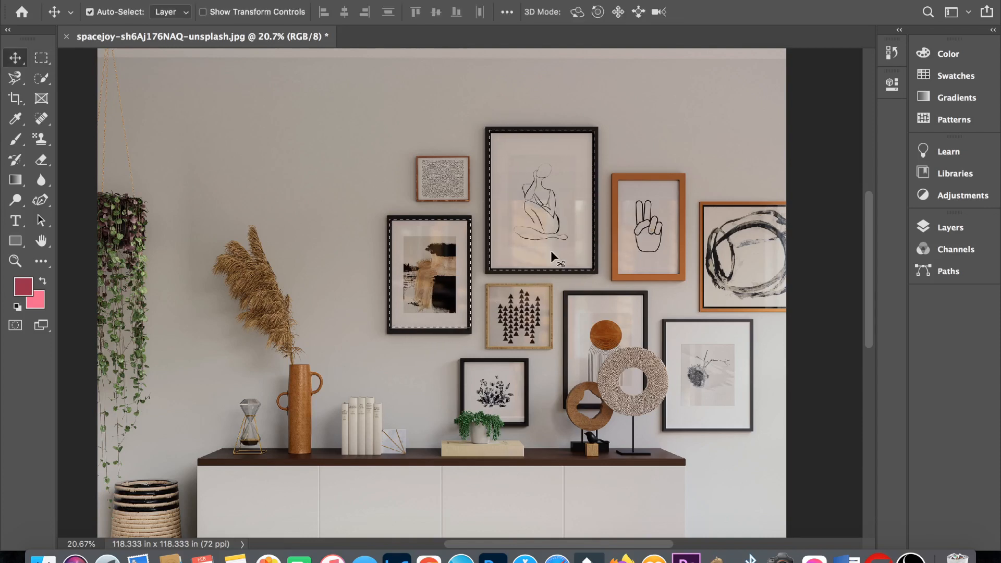
{"action": "left_click_drag", "start_coordinate": [552, 255], "coordinate": [213, 203]}
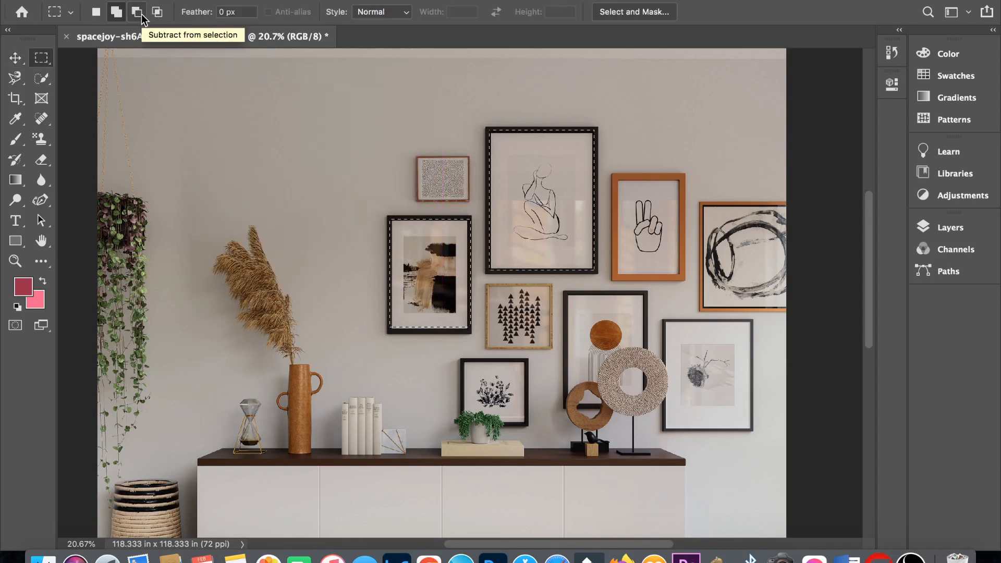
- Subtract an overlapping rectangle from a rectangular marquee on the blank wall, and clear the selection
{"action": "left_click", "coordinate": [141, 16]}
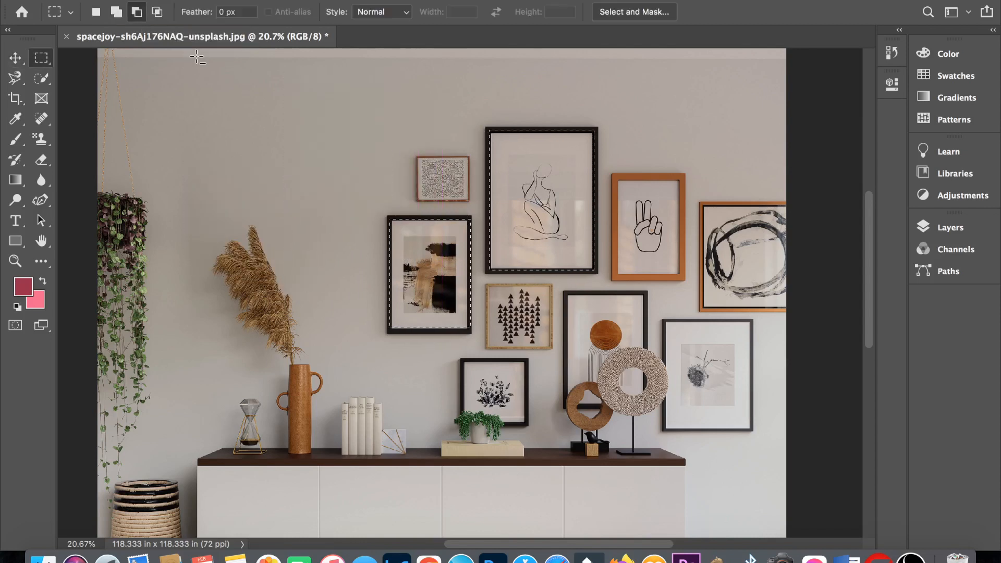
{"action": "left_click_drag", "start_coordinate": [229, 103], "coordinate": [351, 211]}
{"action": "left_click_drag", "start_coordinate": [280, 146], "coordinate": [383, 275]}
{"action": "key", "text": "super+d"}
- Select the abstract painting and the small frame above it, subtract the surrounding wall areas, and move both up and to the left
{"action": "left_click_drag", "start_coordinate": [383, 158], "coordinate": [469, 331]}
{"action": "left_click_drag", "start_coordinate": [342, 137], "coordinate": [472, 215]}
{"action": "left_click_drag", "start_coordinate": [399, 204], "coordinate": [427, 215]}
{"action": "left_click_drag", "start_coordinate": [364, 203], "coordinate": [386, 338]}
{"action": "left_click_drag", "start_coordinate": [376, 194], "coordinate": [472, 216]}
{"action": "key", "text": "v"}
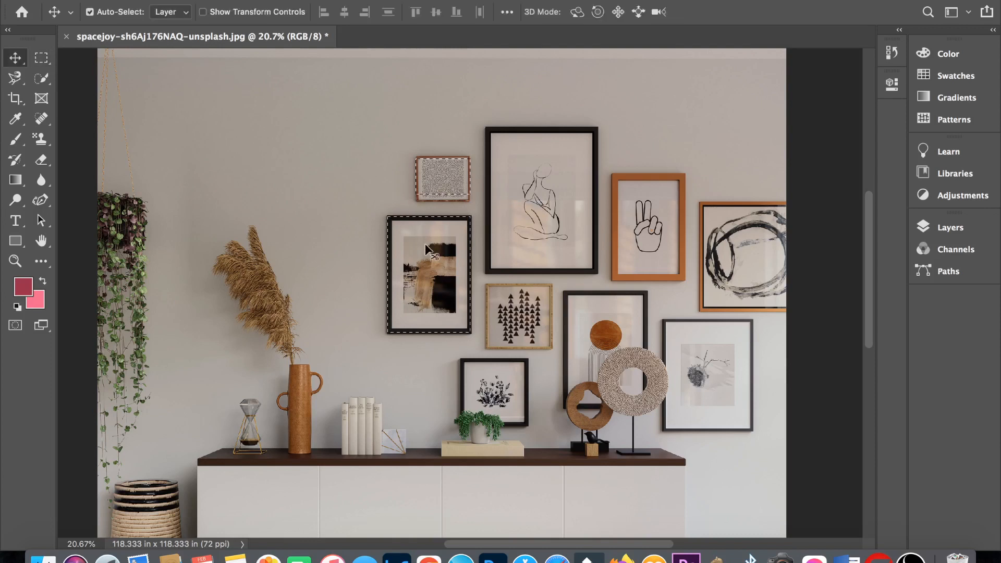
{"action": "left_click_drag", "start_coordinate": [425, 245], "coordinate": [314, 169]}
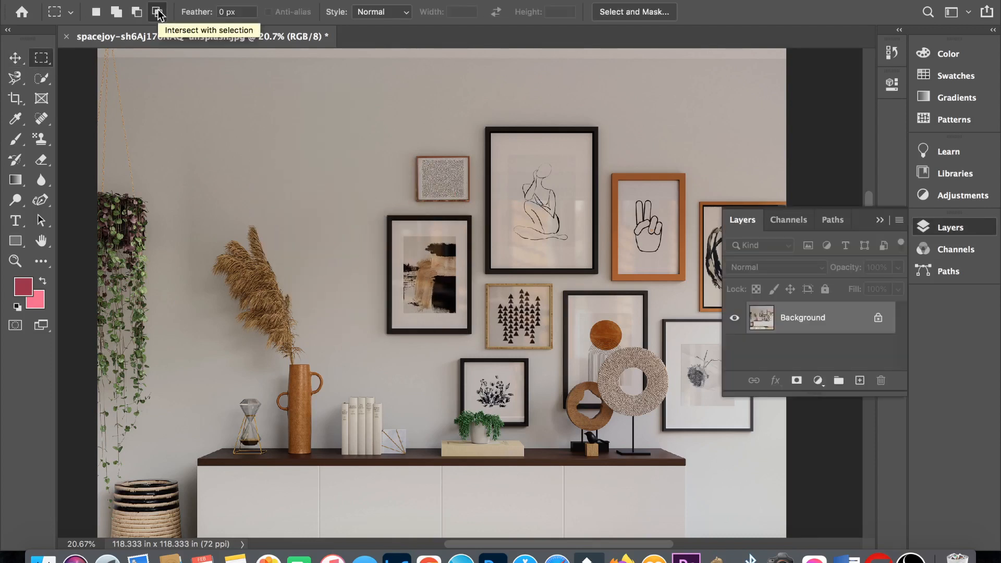
- Intersect two overlapping rectangular marquees on the blank wall, clear the selection, and repeat with larger rectangles
{"action": "left_click", "coordinate": [158, 12]}
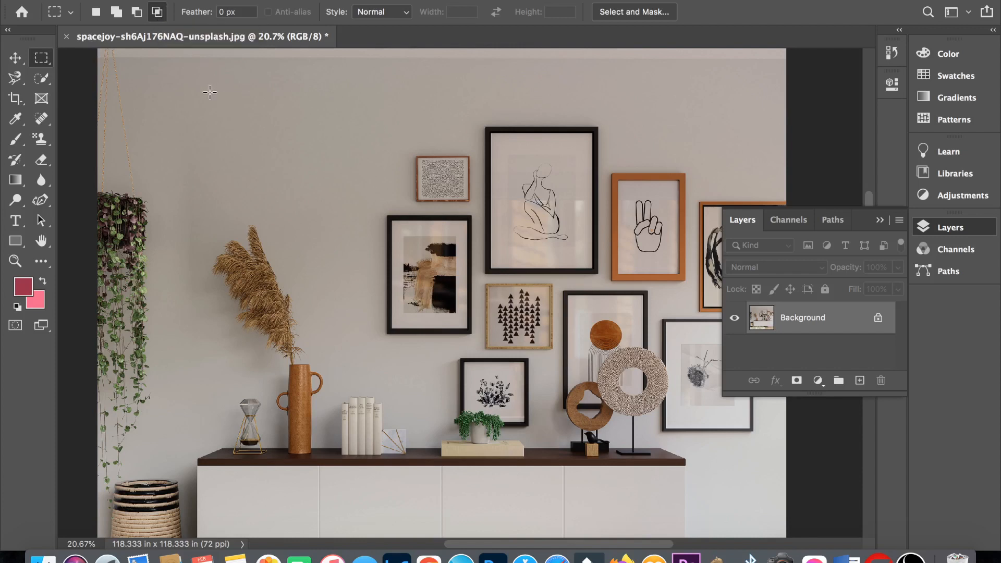
{"action": "left_click_drag", "start_coordinate": [209, 92], "coordinate": [282, 153]}
{"action": "left_click_drag", "start_coordinate": [253, 123], "coordinate": [328, 192]}
{"action": "key", "text": "super+d"}
{"action": "left_click_drag", "start_coordinate": [211, 92], "coordinate": [324, 195]}
{"action": "mouse_move", "coordinate": [266, 137]}
{"action": "left_mouse_down"}
{"action": "mouse_move", "coordinate": [353, 270]}
{"action": "mouse_move", "coordinate": [380, 239]}
{"action": "left_mouse_up"}
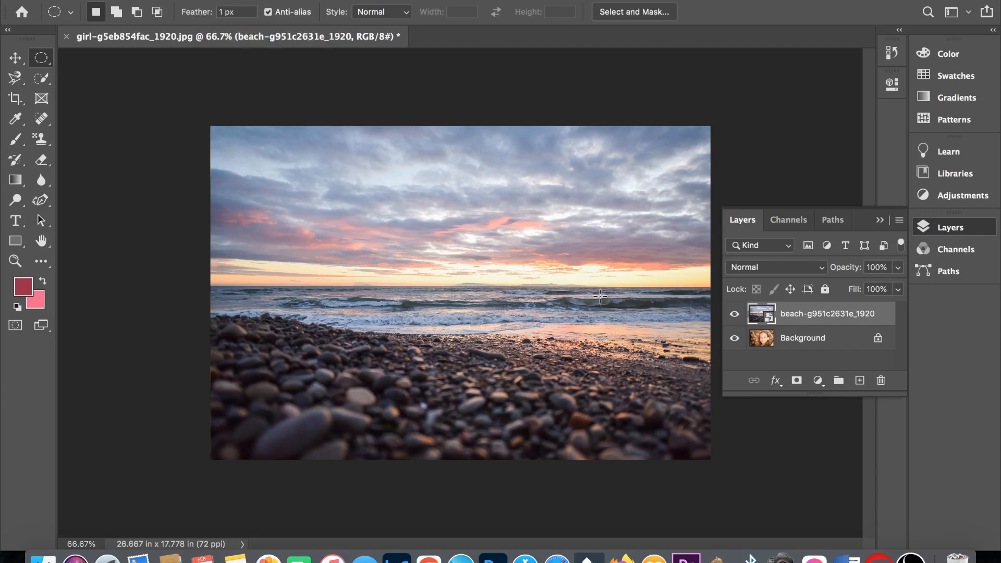
- Hide the beach layer and select the girl's head with a circular Elliptical Marquee at 0 px feather
{"action": "left_click", "coordinate": [734, 313]}
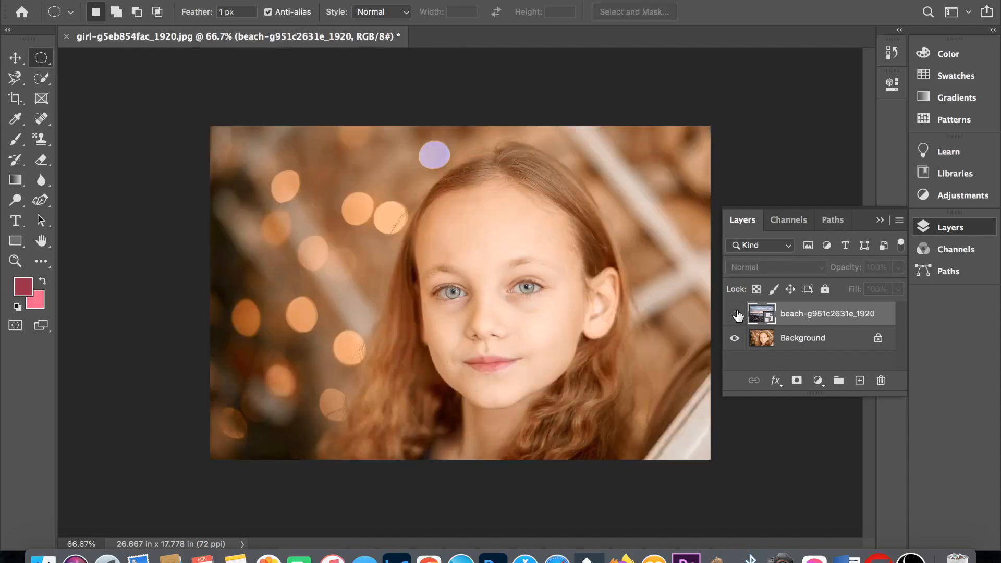
{"action": "left_click", "coordinate": [735, 314]}
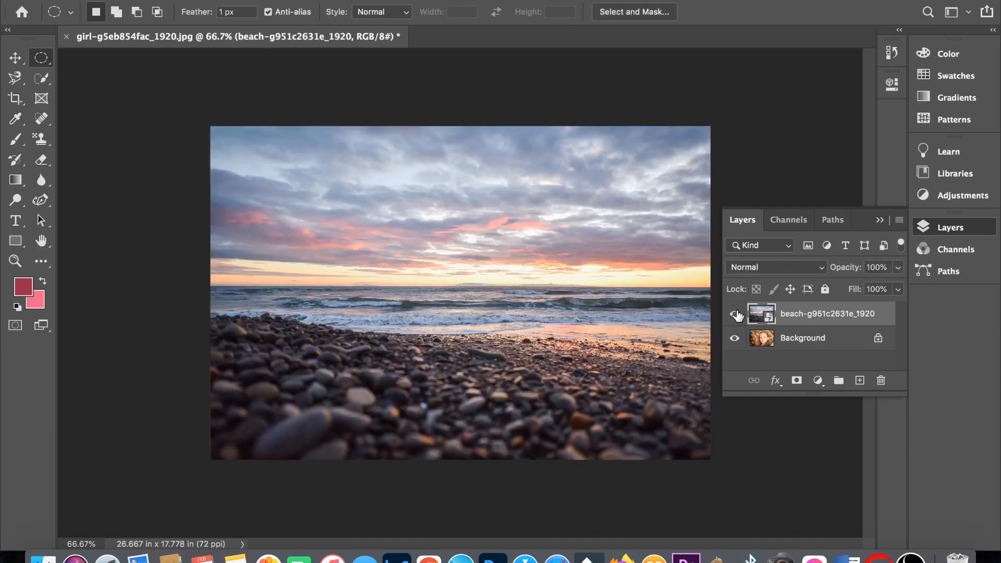
{"action": "left_click", "coordinate": [734, 313]}
{"action": "left_click_drag", "start_coordinate": [368, 147], "coordinate": [665, 459]}
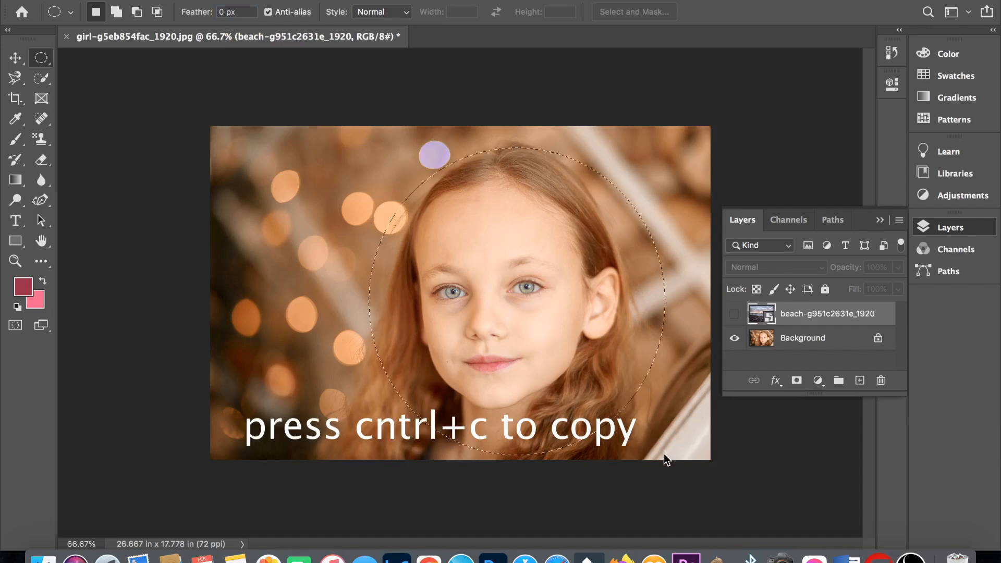
- Show the beach layer, paste the copied girl's head above it, scale the head to about 85%, and place it on the beach's left side
{"action": "left_click", "coordinate": [734, 313]}
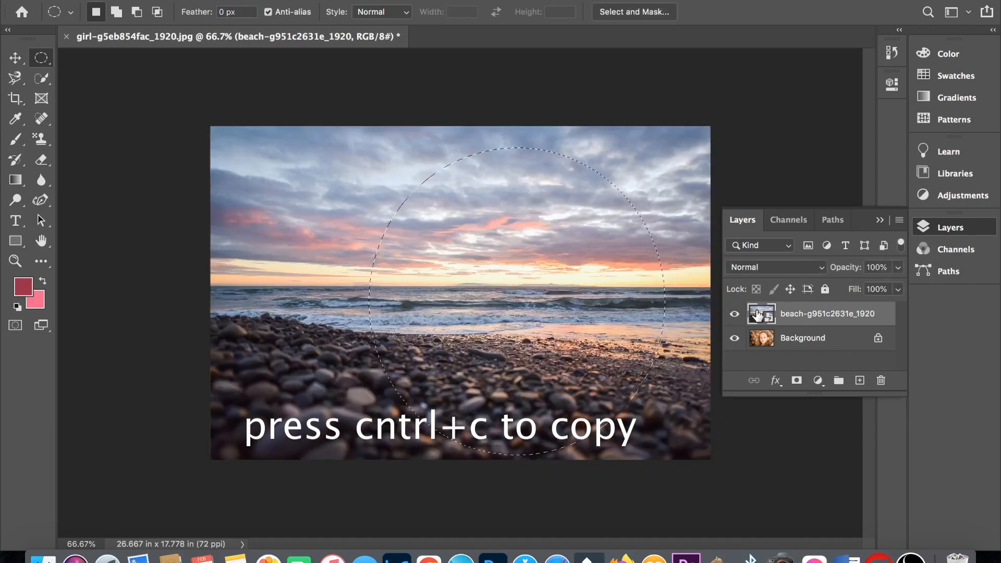
{"action": "key", "text": "ctrl+v"}
{"action": "key", "text": "ctrl+t"}
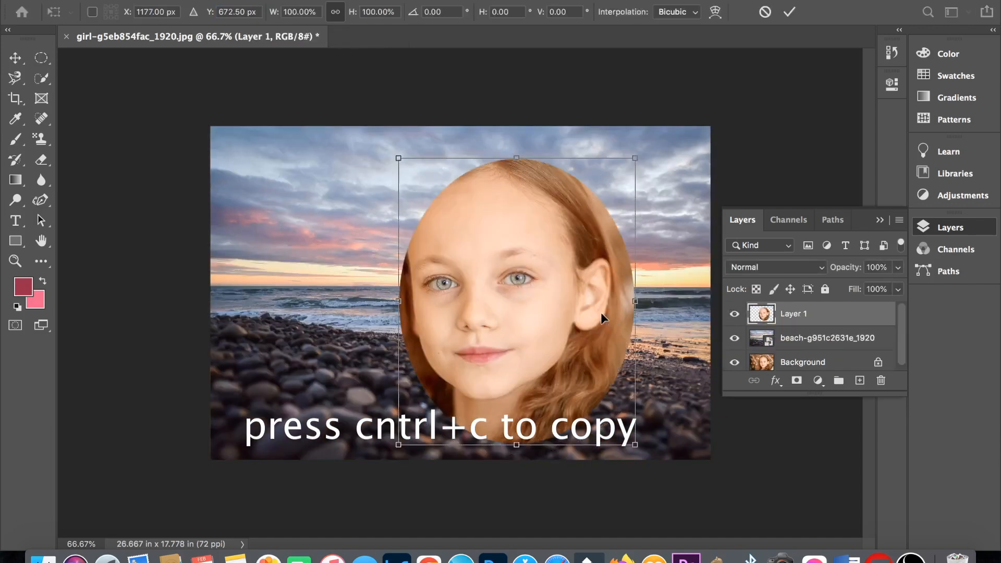
{"action": "left_click_drag", "start_coordinate": [584, 331], "coordinate": [401, 313]}
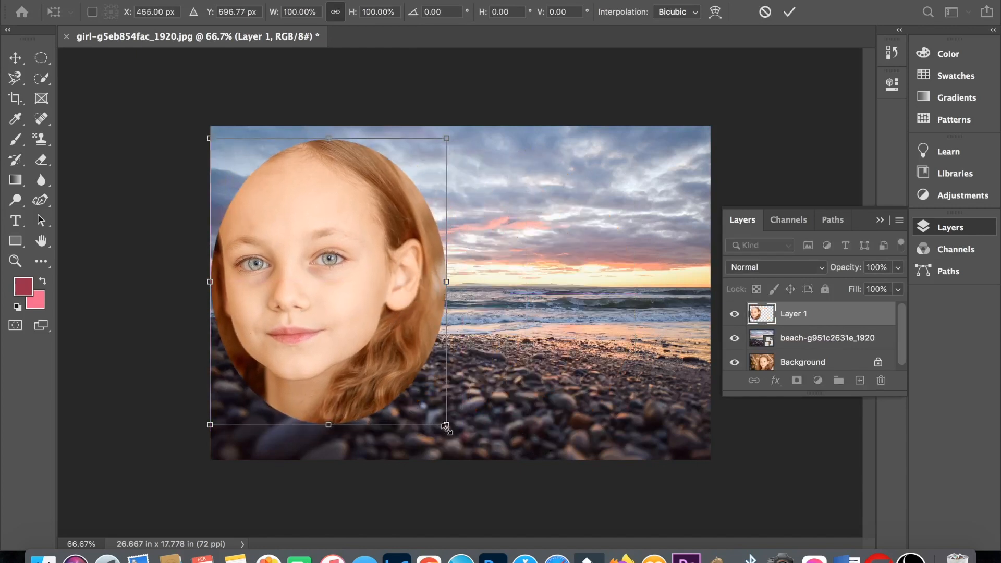
{"action": "left_click_drag", "start_coordinate": [446, 424], "coordinate": [390, 379]}
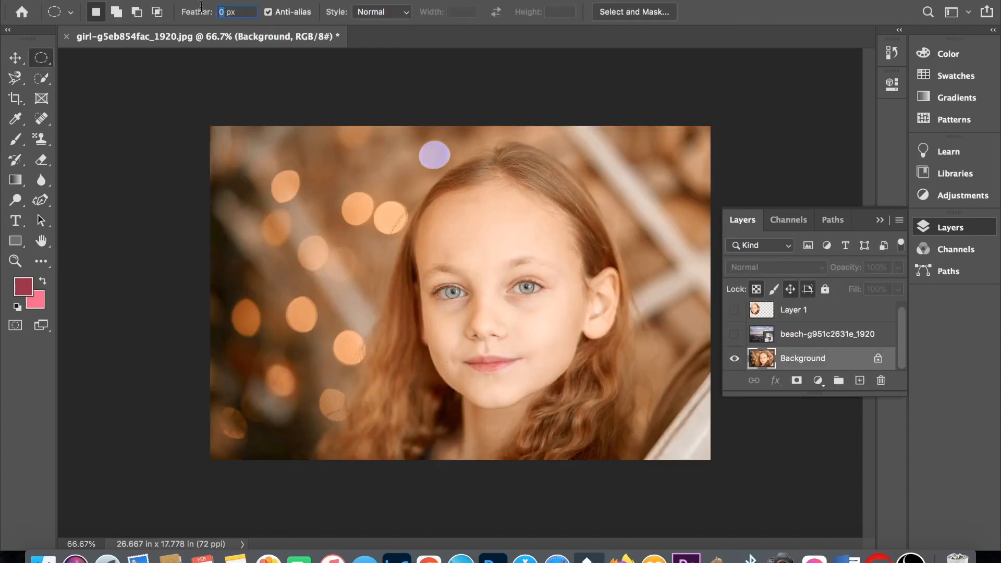
- Select the girl's head with a 20 px feathered Elliptical Marquee, show the beach layer, and paste the copied head above it
{"action": "type", "text": "20"}
{"action": "left_click_drag", "start_coordinate": [352, 149], "coordinate": [651, 455]}
{"action": "left_click", "coordinate": [734, 334]}
{"action": "left_click", "coordinate": [827, 334]}
{"action": "key", "text": "ctrl+v"}
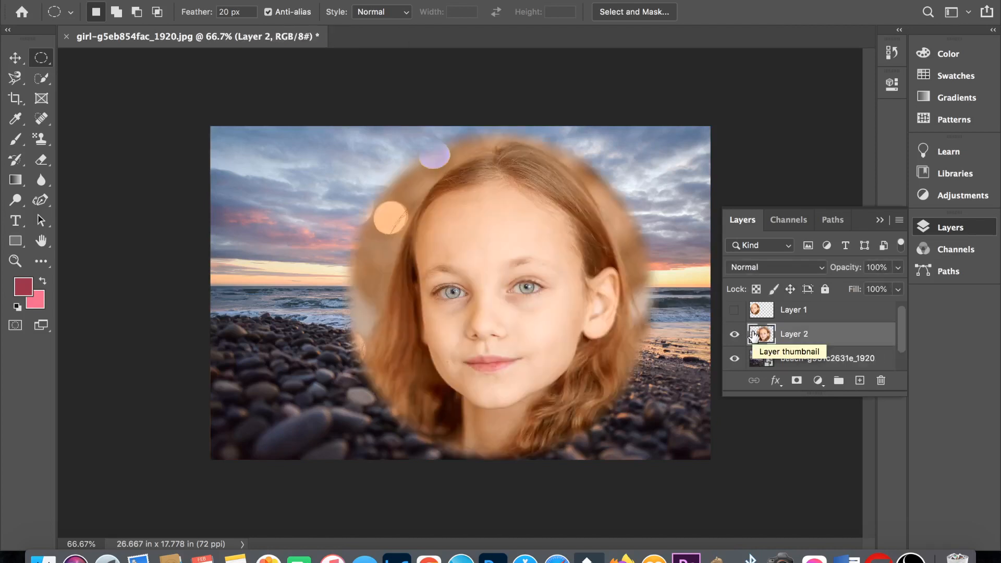
- Scale down the feathered head copy and place it on the right side of the beach photo
{"action": "key", "text": "ctrl+t"}
{"action": "left_click_drag", "start_coordinate": [663, 459], "coordinate": [575, 367]}
{"action": "left_click_drag", "start_coordinate": [523, 339], "coordinate": [630, 337]}
{"action": "key", "text": "Return"}
- Show the unfeathered head on Layer 1 beside the feathered one, and move it slightly upward
{"action": "left_click", "coordinate": [734, 310]}
{"action": "key", "text": "m"}
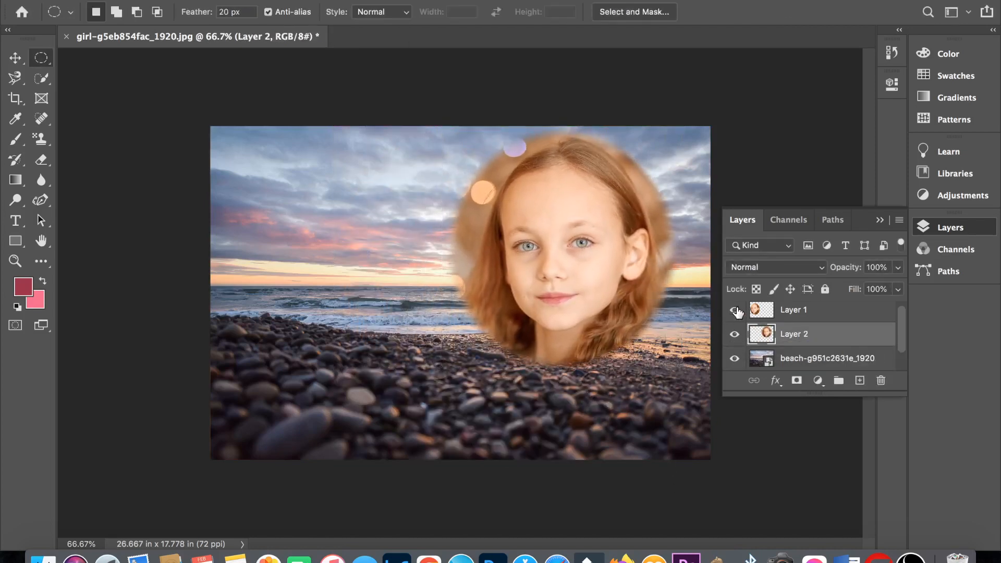
{"action": "key", "text": "alt+bracketright"}
{"action": "key", "text": "ctrl+t"}
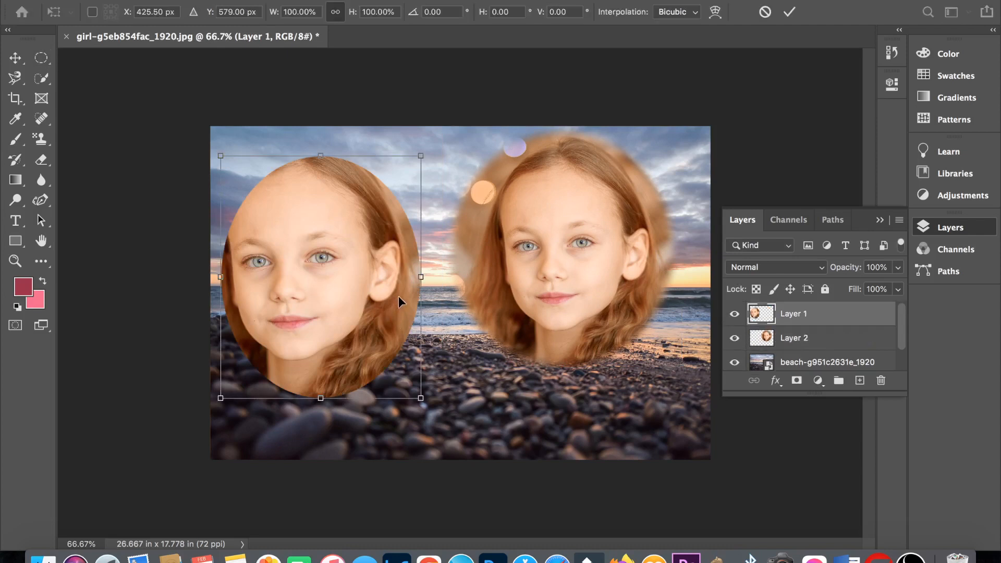
{"action": "left_click_drag", "start_coordinate": [398, 302], "coordinate": [401, 268]}
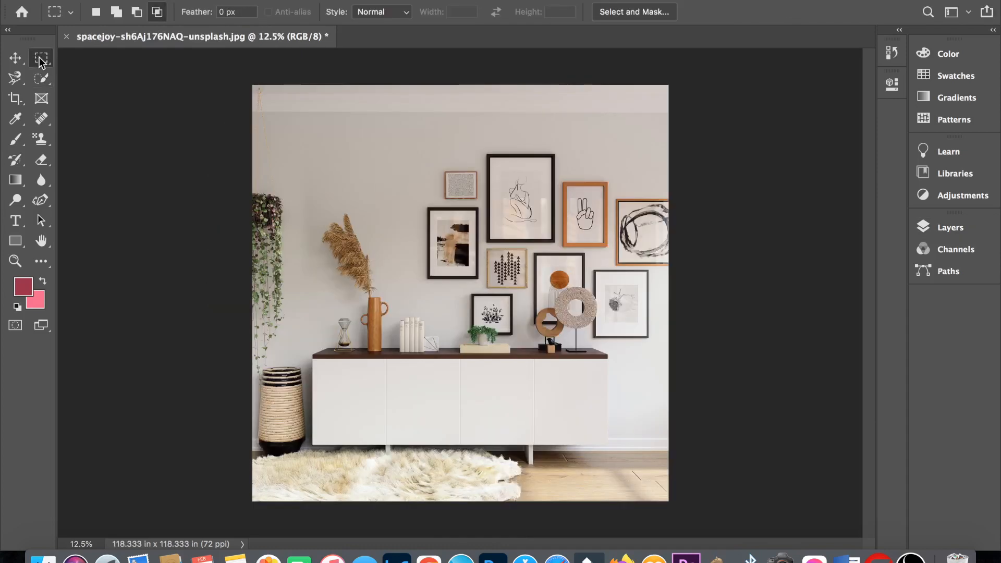
- Switch to the Elliptical Marquee tool, draw a small ellipse on the blank wall above the dried plant, and clear the selection
{"action": "right_click", "coordinate": [41, 58]}
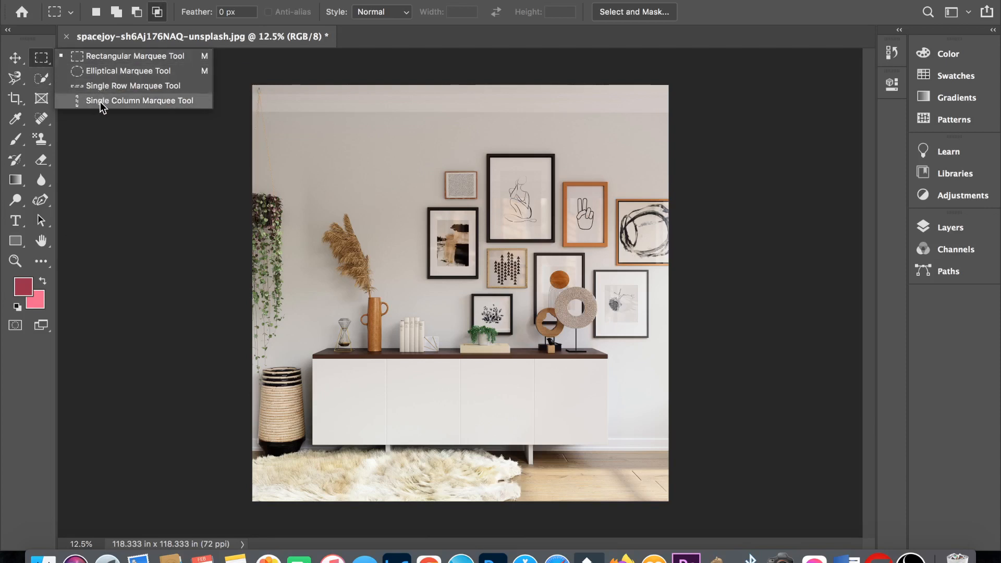
{"action": "left_click", "coordinate": [112, 69]}
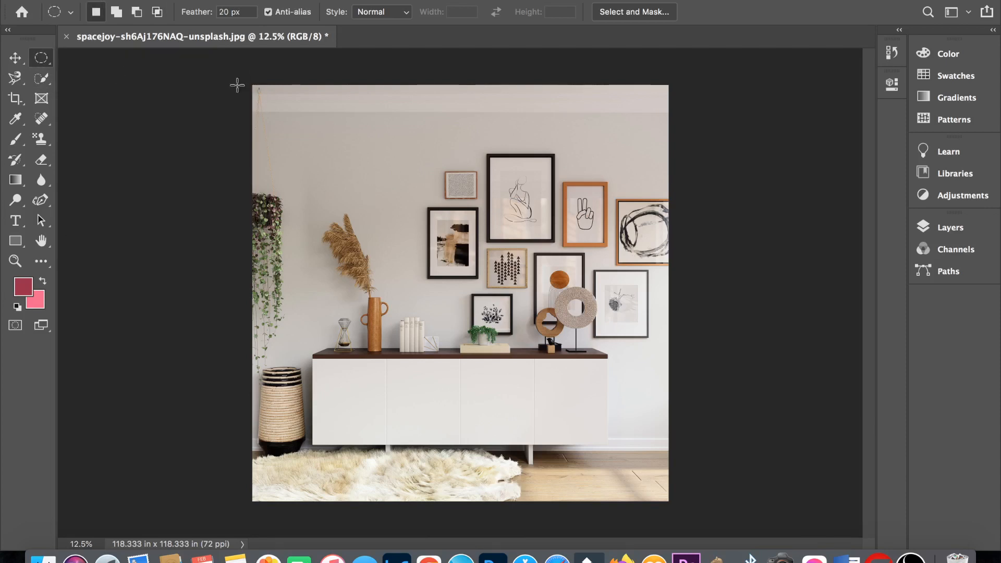
{"action": "left_click_drag", "start_coordinate": [328, 124], "coordinate": [385, 180]}
{"action": "left_click", "coordinate": [426, 170]}
- Place the wall clock photo from the "for tt" folder into the room image and commit it at 100% scale
{"action": "left_click", "coordinate": [43, 558]}
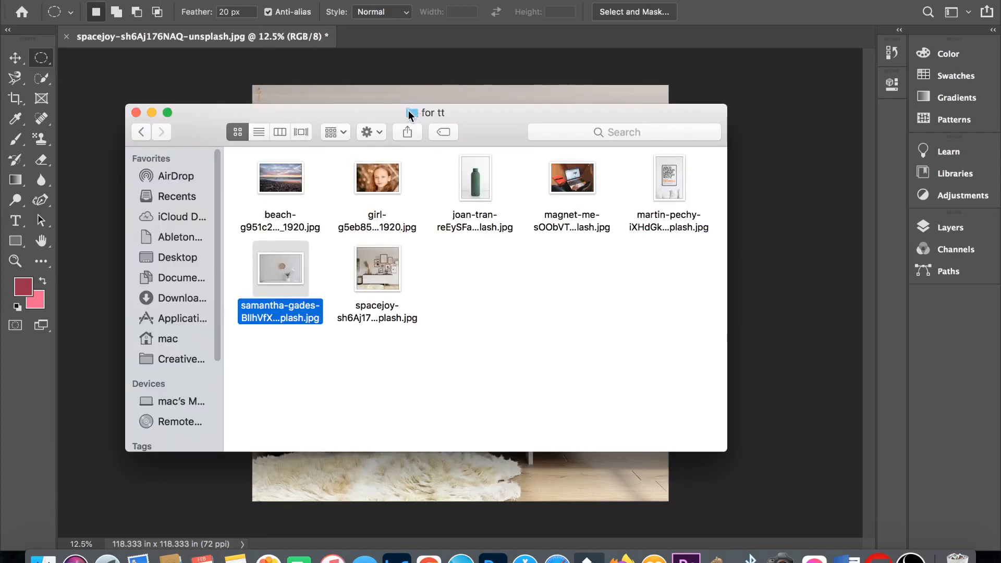
{"action": "left_click_drag", "start_coordinate": [400, 111], "coordinate": [684, 105]}
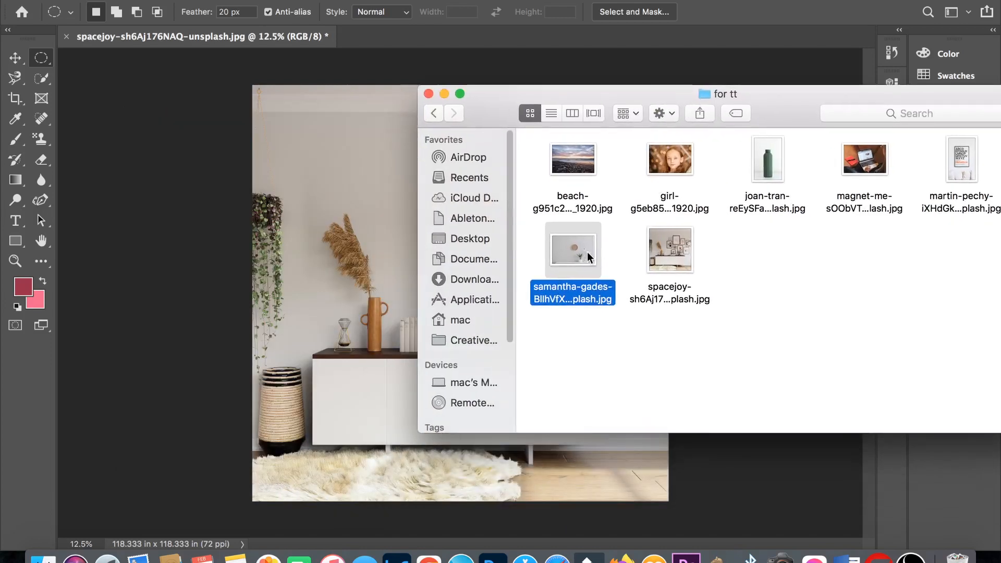
{"action": "left_click_drag", "start_coordinate": [587, 252], "coordinate": [434, 254]}
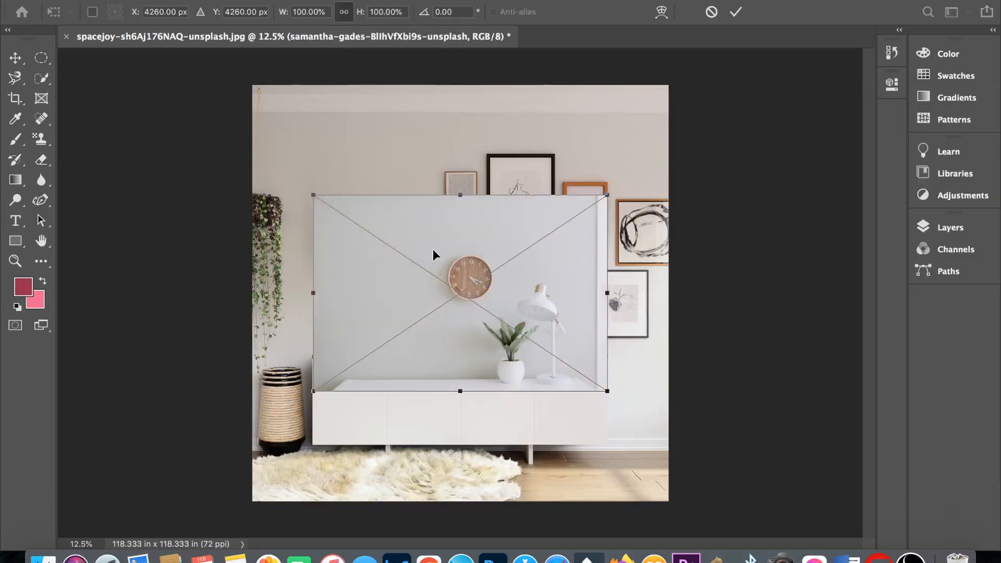
{"action": "left_click", "coordinate": [957, 228]}
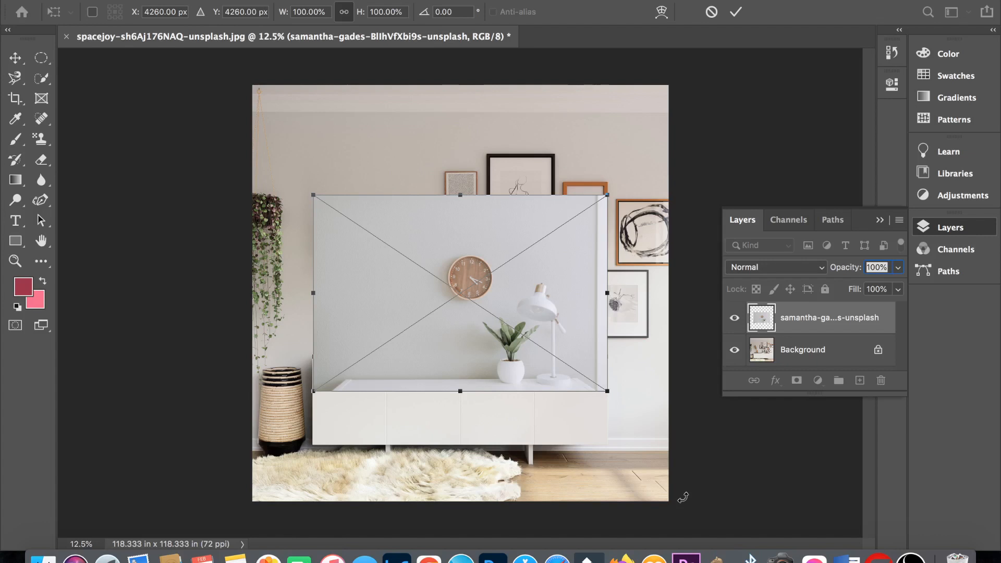
{"action": "key", "text": "Return"}
{"action": "key", "text": "j"}
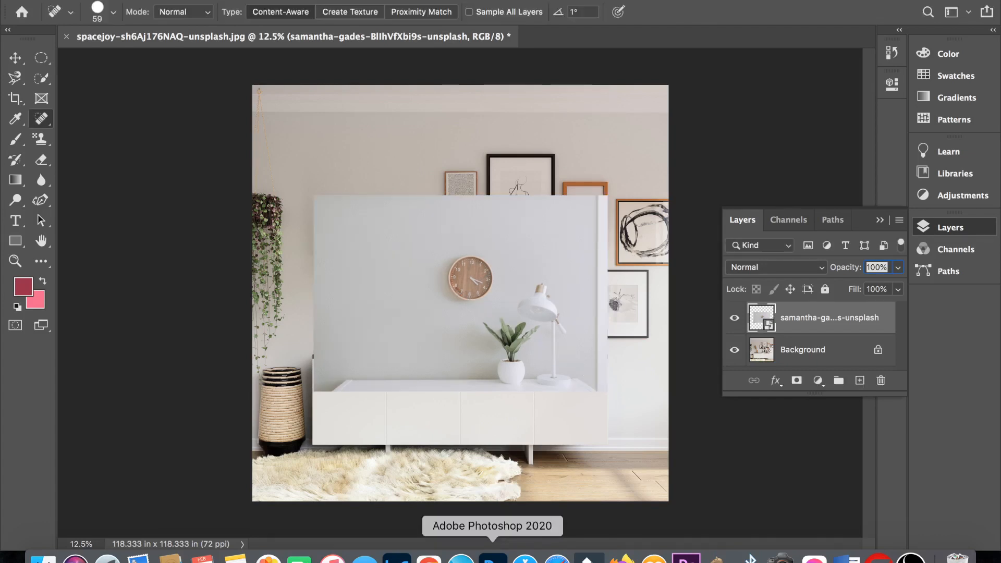
- Rasterize the placed wall clock photo layer
{"action": "right_click", "coordinate": [821, 319]}
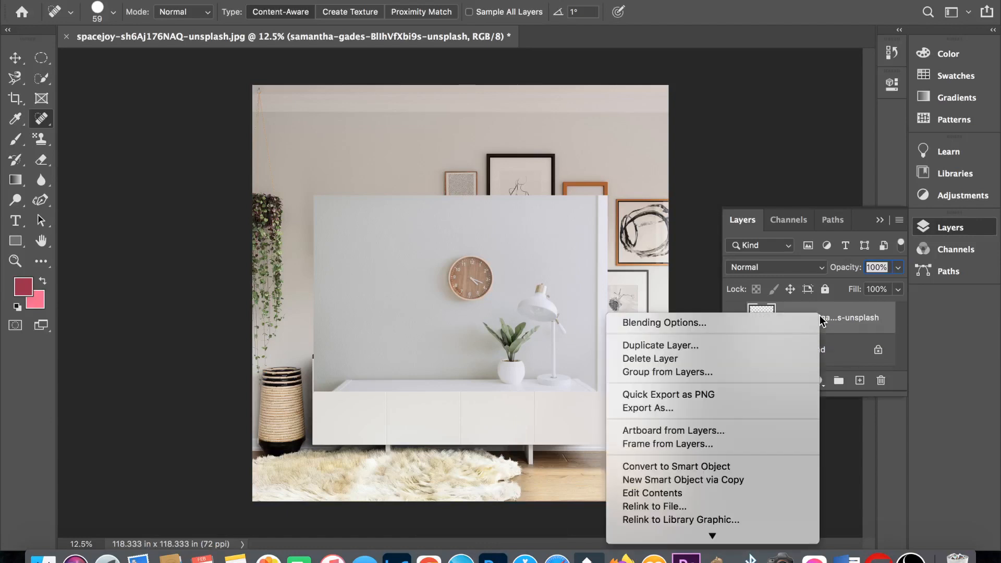
{"action": "scroll", "coordinate": [782, 440], "scroll_direction": "down", "scroll_amount": 5}
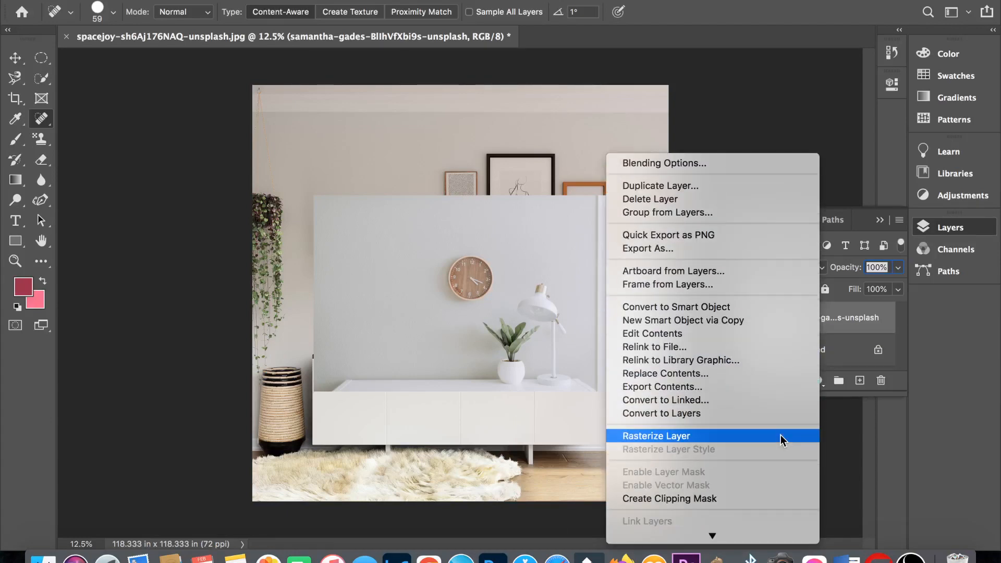
{"action": "left_click", "coordinate": [780, 440]}
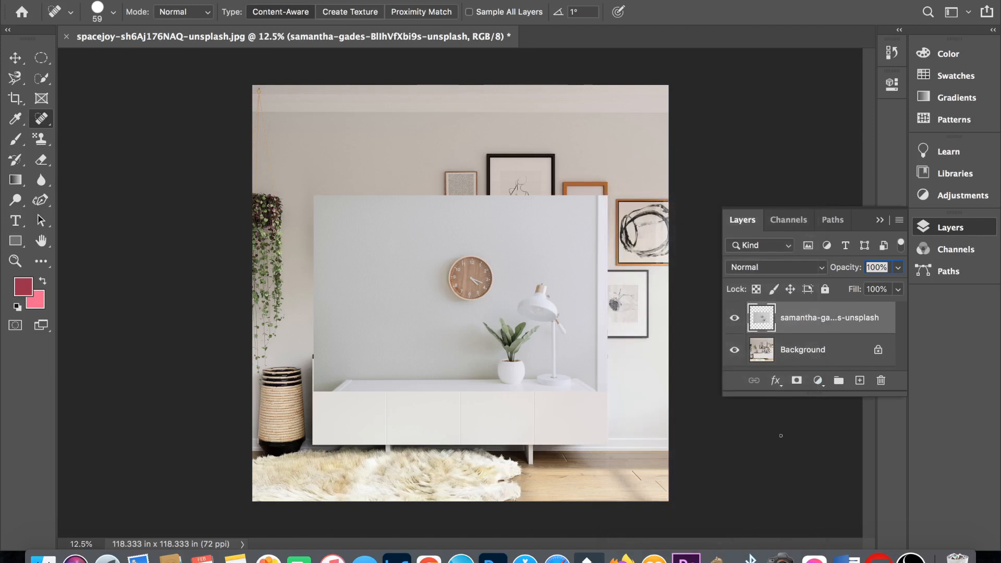
- Convert the clock photo layer back to a smart object, open its contents in a separate document, and close that document
{"action": "right_click", "coordinate": [801, 320]}
{"action": "scroll", "coordinate": [757, 404], "scroll_direction": "down", "scroll_amount": 4}
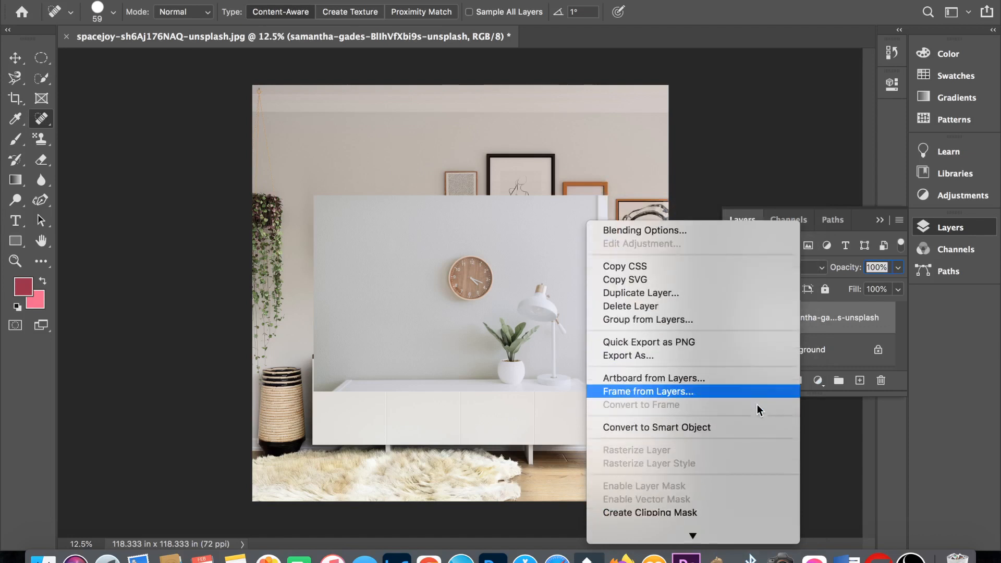
{"action": "left_click", "coordinate": [728, 416]}
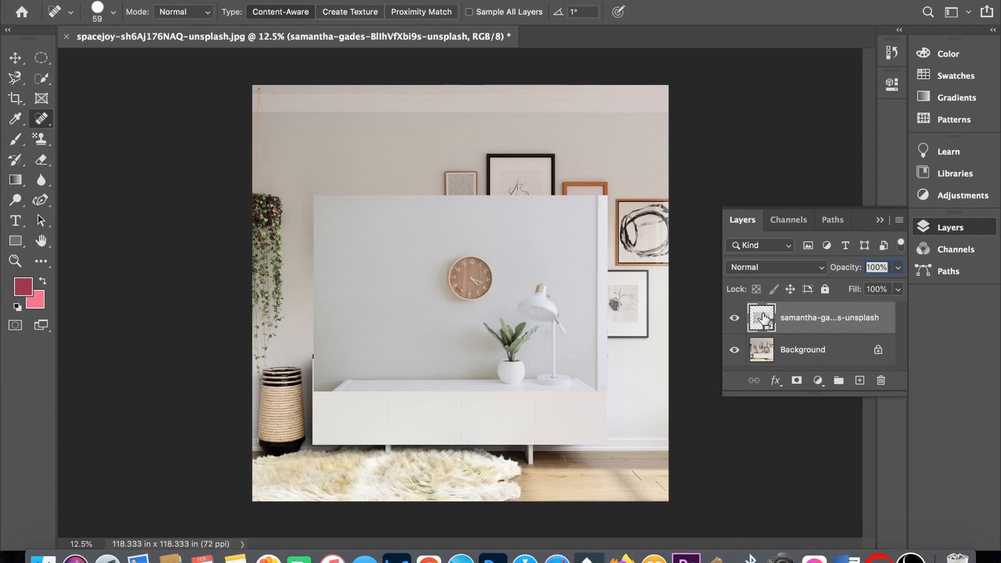
{"action": "double_click", "coordinate": [762, 318]}
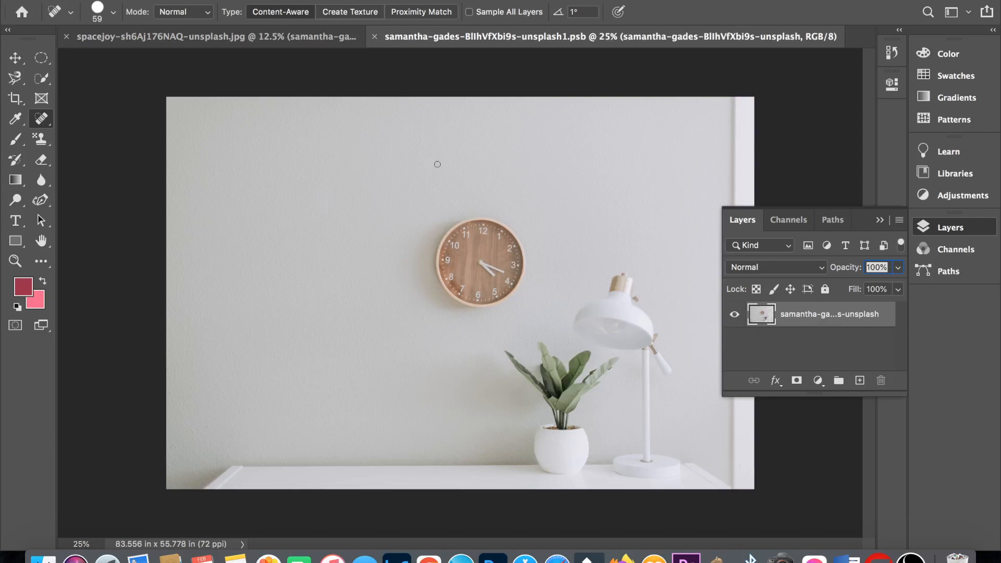
{"action": "left_click", "coordinate": [376, 37]}
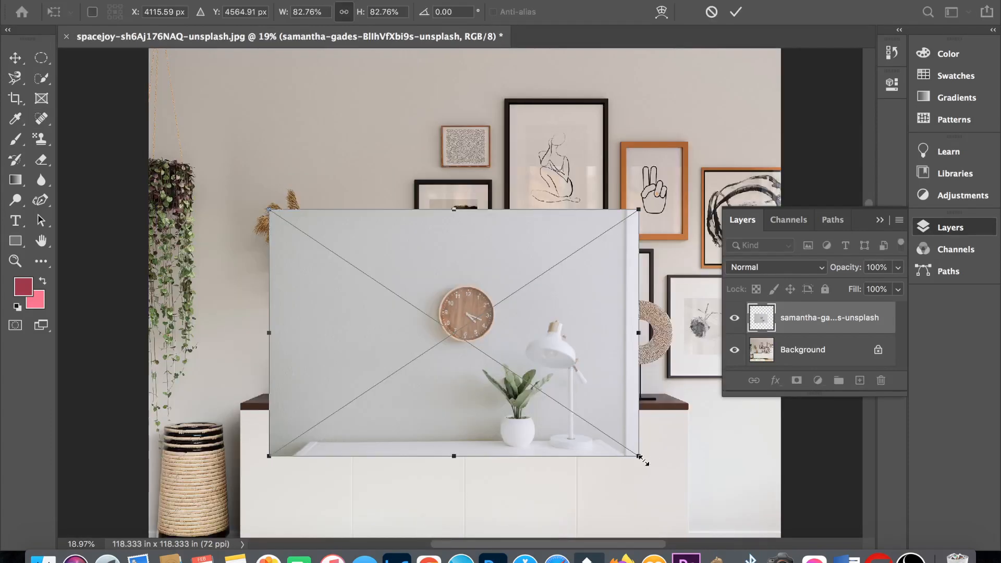
- Enlarge the placed clock photo until it covers most of the room view, and commit the transformation
{"action": "left_click_drag", "start_coordinate": [637, 456], "coordinate": [711, 506]}
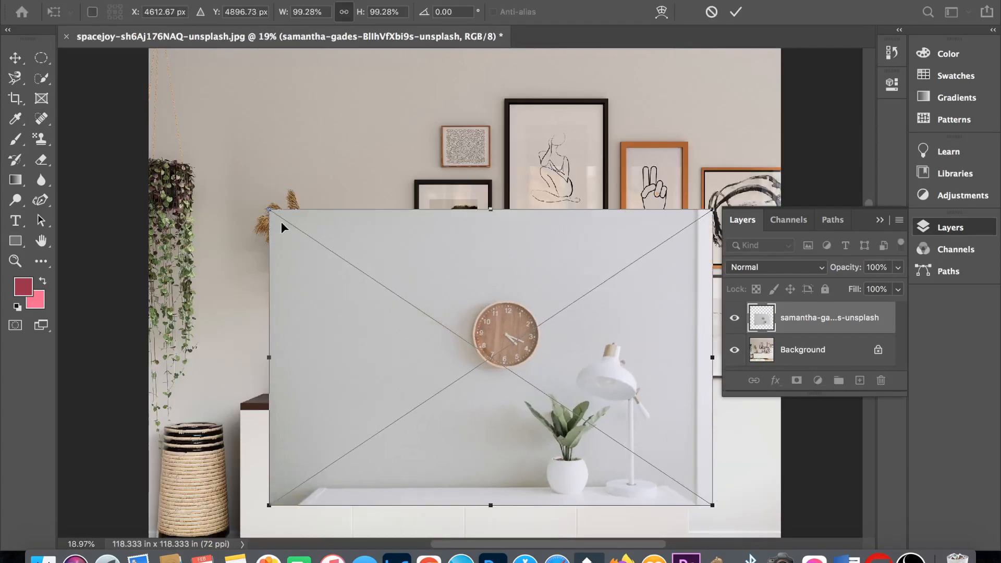
{"action": "left_click_drag", "start_coordinate": [270, 211], "coordinate": [181, 99]}
{"action": "left_click_drag", "start_coordinate": [711, 132], "coordinate": [747, 102]}
{"action": "left_click", "coordinate": [16, 58]}
- Select the clock with a 20 px feathered Elliptical Marquee, copy it to a new layer, and hide the clock photo layer
{"action": "left_click", "coordinate": [45, 58]}
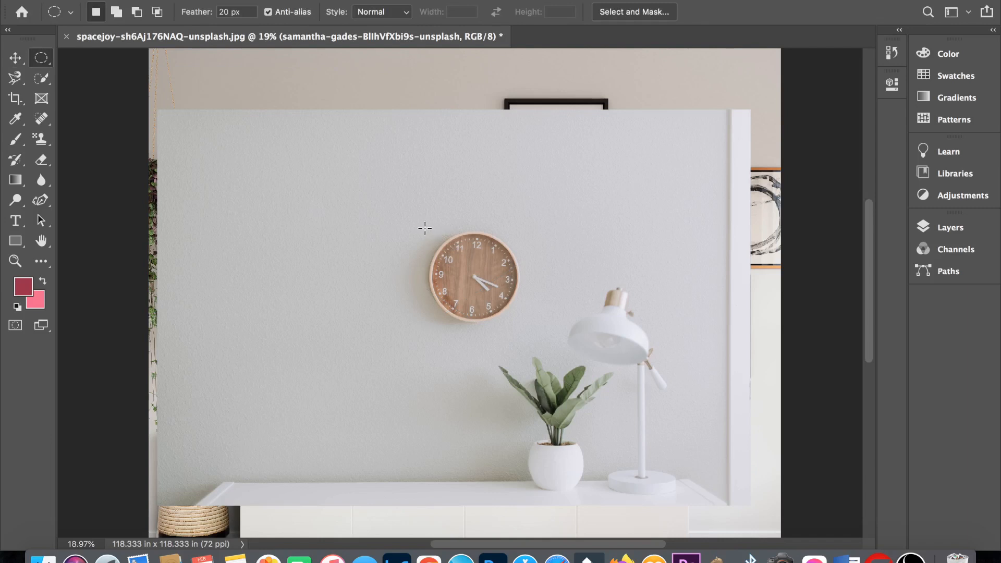
{"action": "left_click_drag", "start_coordinate": [427, 228], "coordinate": [517, 317]}
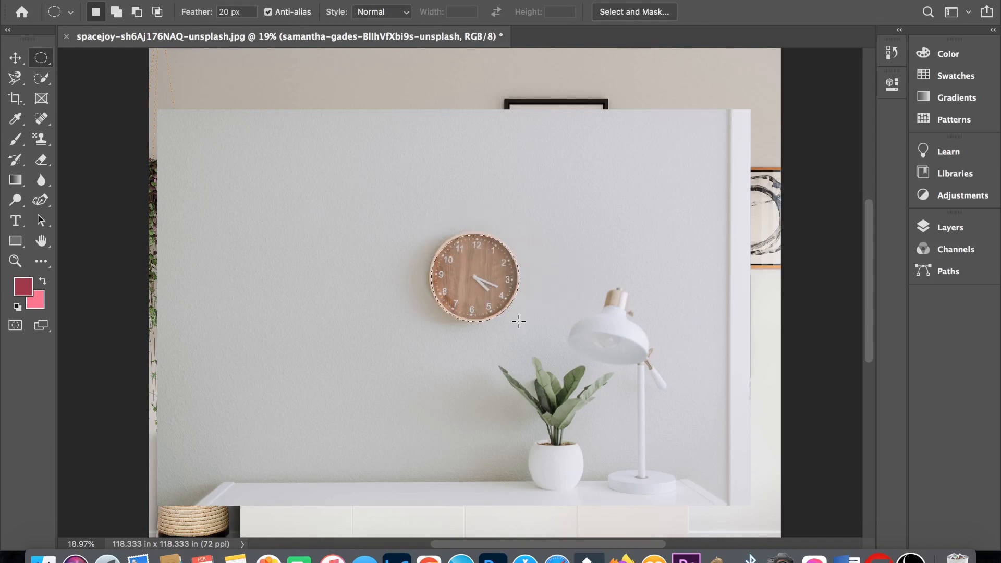
{"action": "left_click", "coordinate": [948, 227]}
{"action": "left_click", "coordinate": [734, 317]}
{"action": "key", "text": "ctrl+j"}
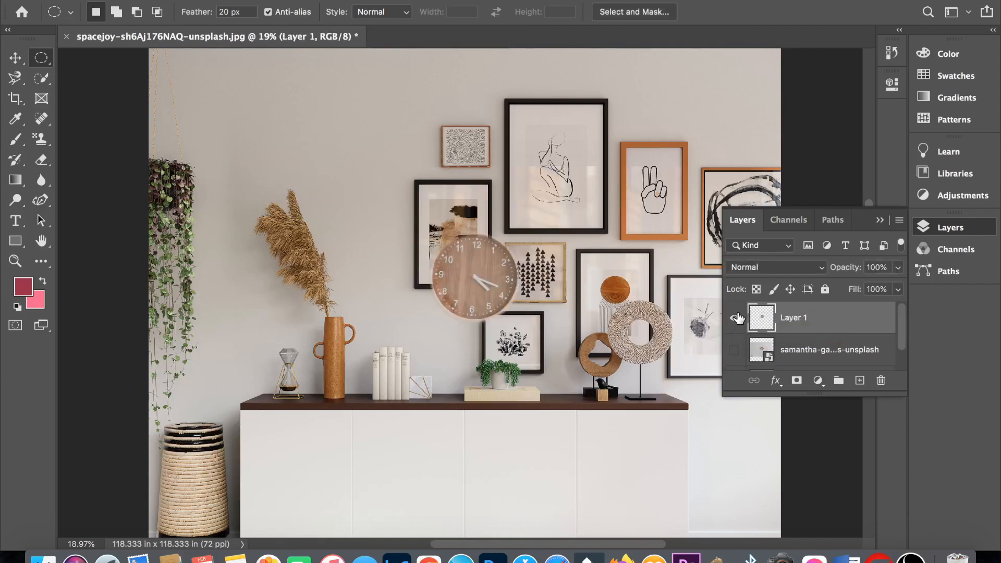
- Move the copied clock onto the blank wall above the dried plant and commit the transformation
{"action": "key", "text": "ctrl+t"}
{"action": "left_click_drag", "start_coordinate": [506, 271], "coordinate": [364, 124]}
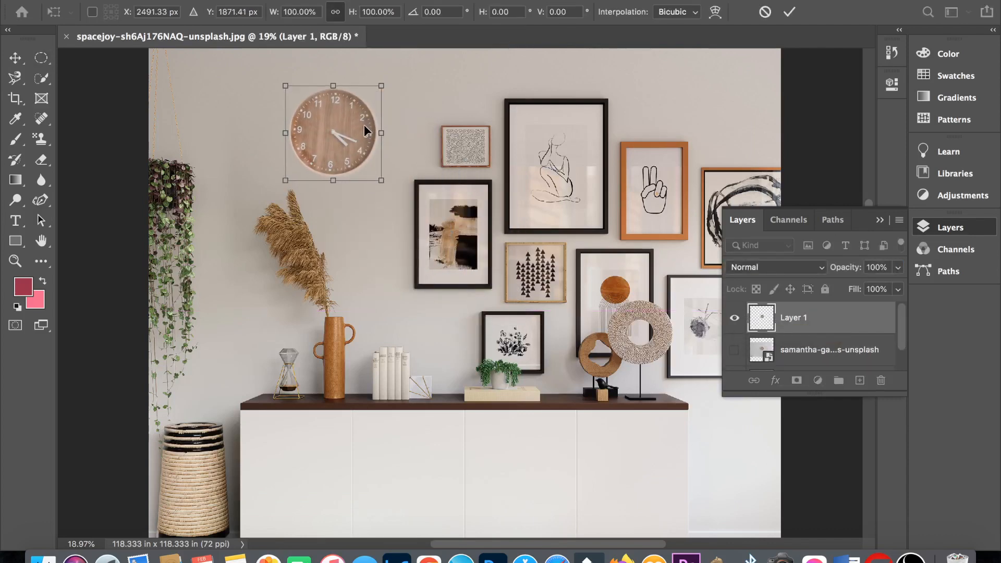
{"action": "key", "text": "Return"}
{"action": "key", "text": "ctrl+0"}
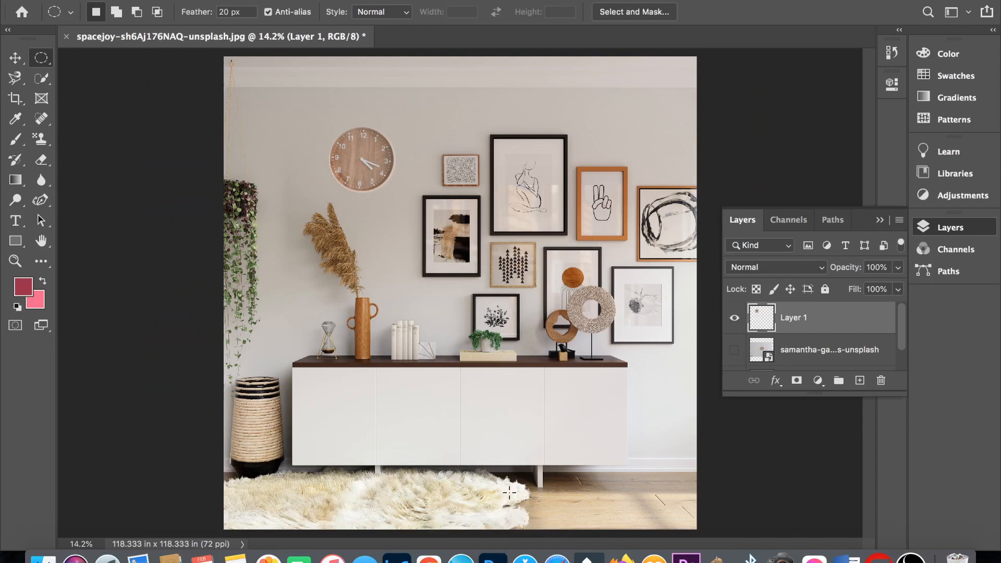
- Load the clock layer's outline as a selection, clear and reload it, and move the clock down and left towards the hanging plant
{"action": "left_click", "coordinate": [757, 317], "text": "super"}
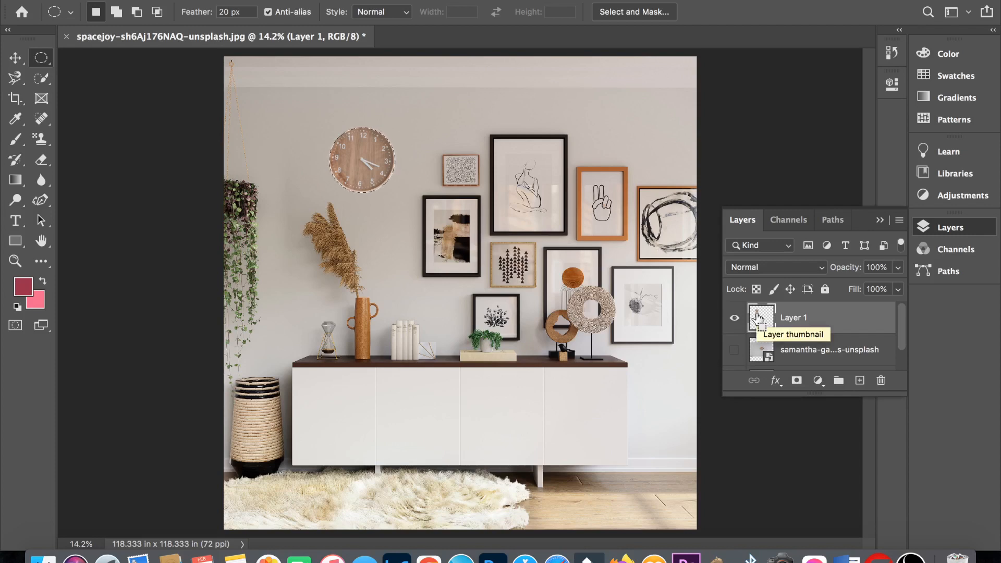
{"action": "key", "text": "super+d"}
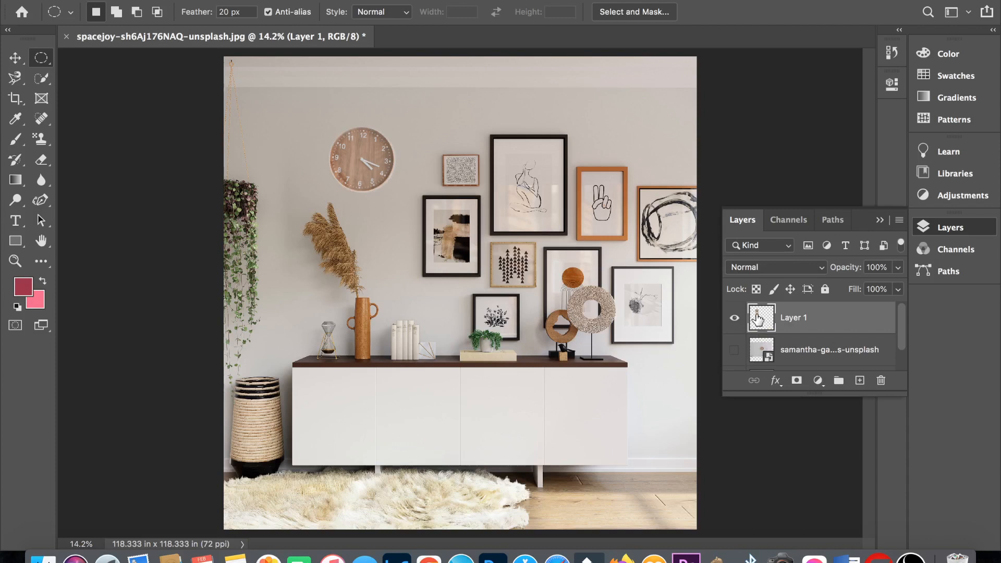
{"action": "left_click", "coordinate": [758, 317], "text": "super"}
{"action": "key", "text": "v"}
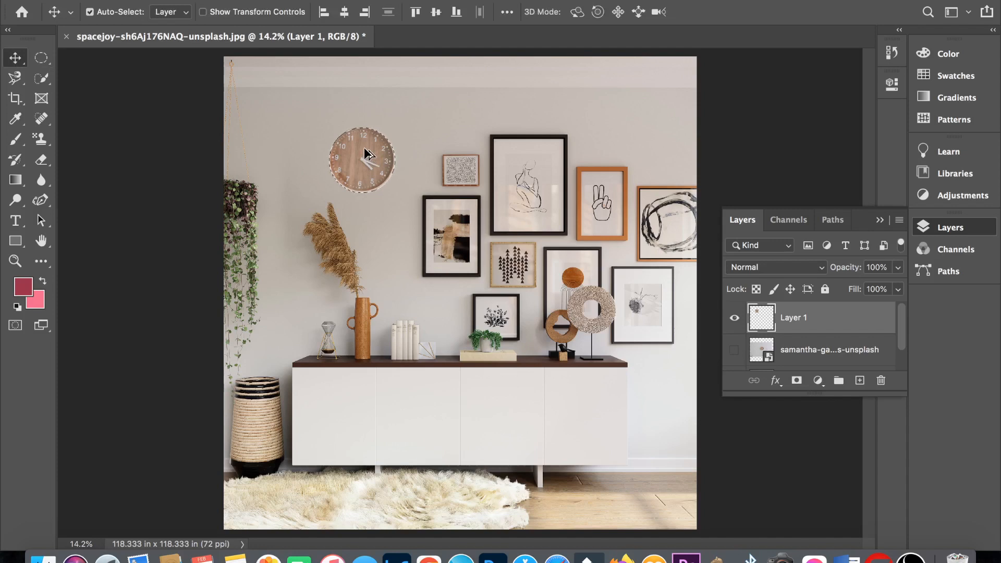
{"action": "left_click_drag", "start_coordinate": [372, 146], "coordinate": [278, 292]}
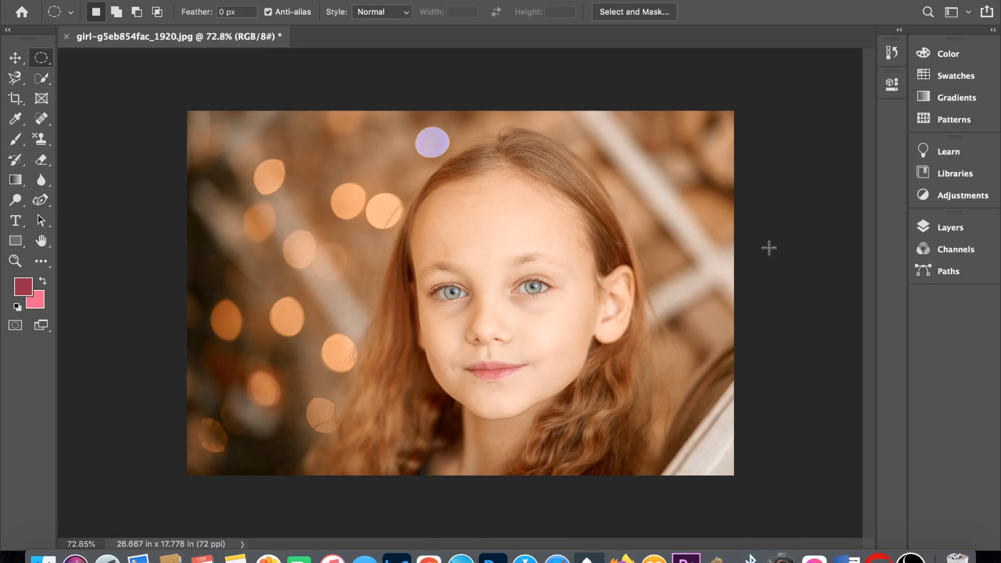
- Add a new empty layer above the Background in the girl portrait document
{"action": "left_click", "coordinate": [945, 225]}
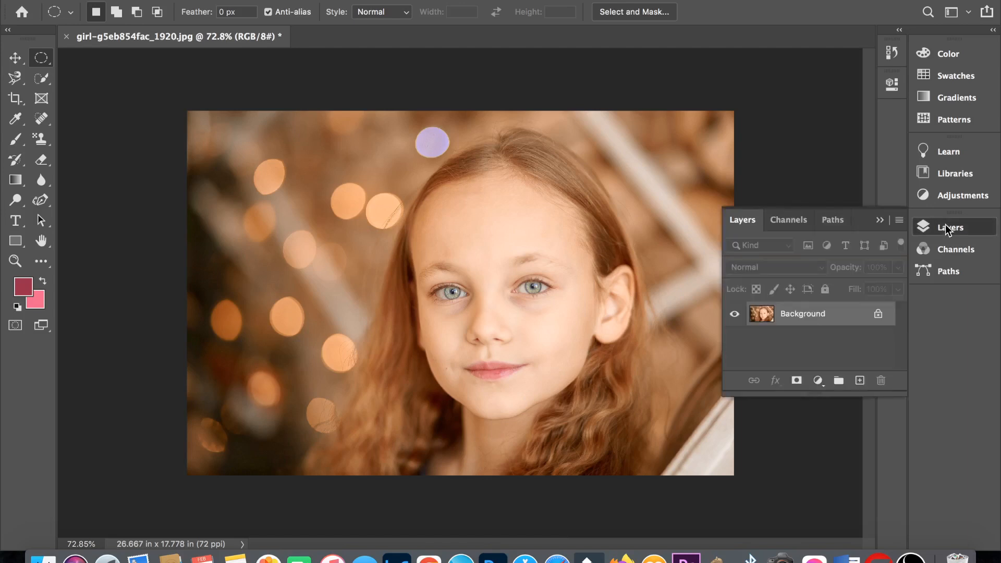
{"action": "left_click", "coordinate": [859, 381]}
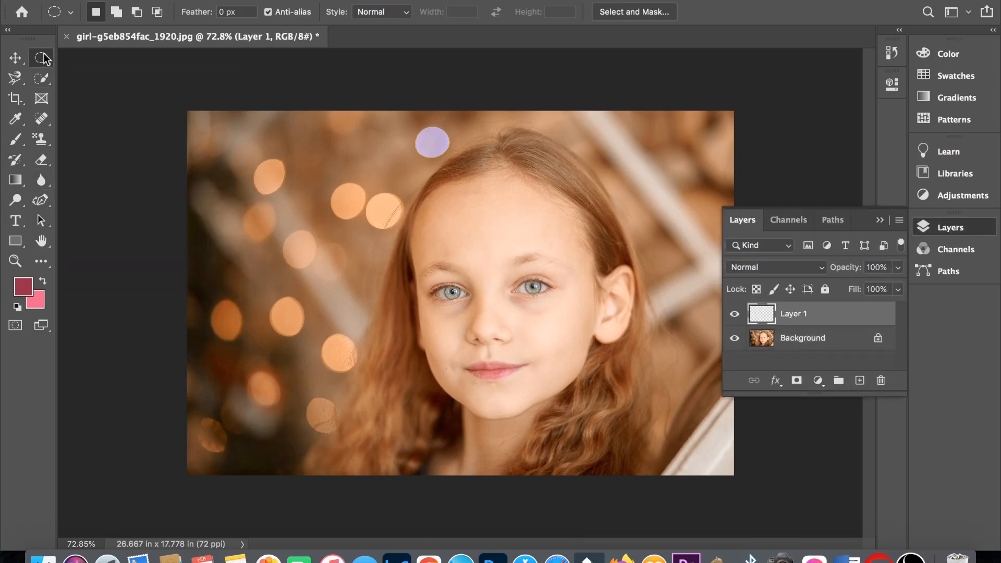
- Draw an elliptical selection on the girl's left-hand iris and set the foreground colour to white and the background colour to black
{"action": "scroll", "coordinate": [461, 293], "scroll_direction": "up", "scroll_amount": 5}
{"action": "left_click_drag", "start_coordinate": [409, 277], "coordinate": [457, 307]}
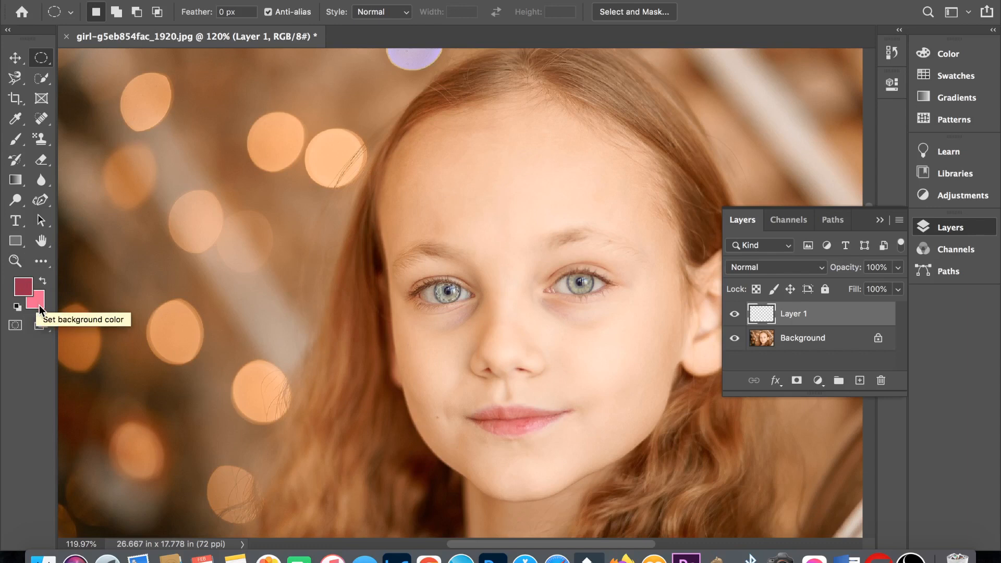
{"action": "key", "text": "d"}
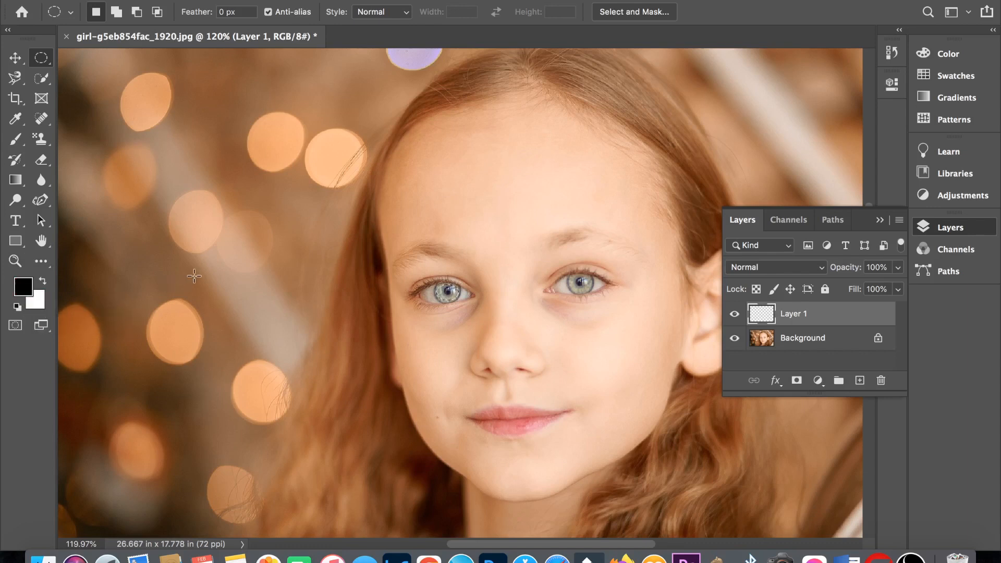
{"action": "key", "text": "x"}
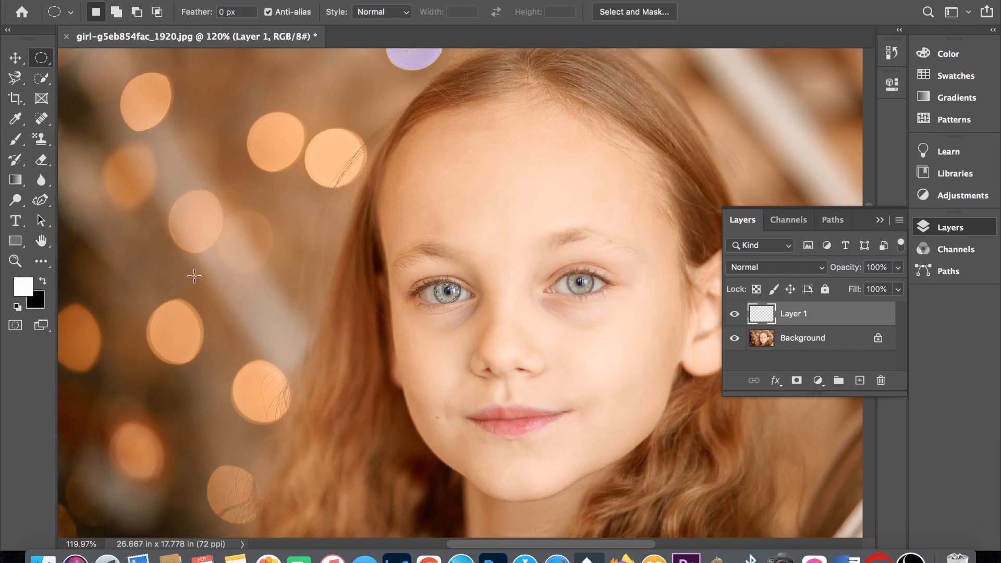
{"action": "key", "text": "x"}
{"action": "key", "text": "x"}
- Set the foreground colour to a vivid purple
{"action": "left_click", "coordinate": [24, 287]}
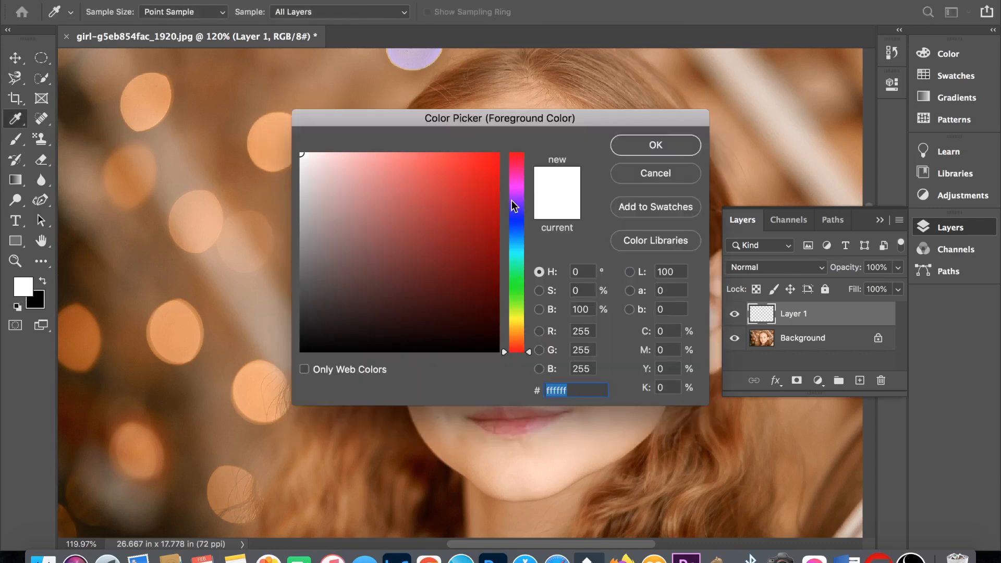
{"action": "left_click", "coordinate": [513, 202]}
{"action": "left_click", "coordinate": [486, 161]}
{"action": "left_click", "coordinate": [633, 148]}
- Set the background colour to a dark orange
{"action": "left_click", "coordinate": [35, 299]}
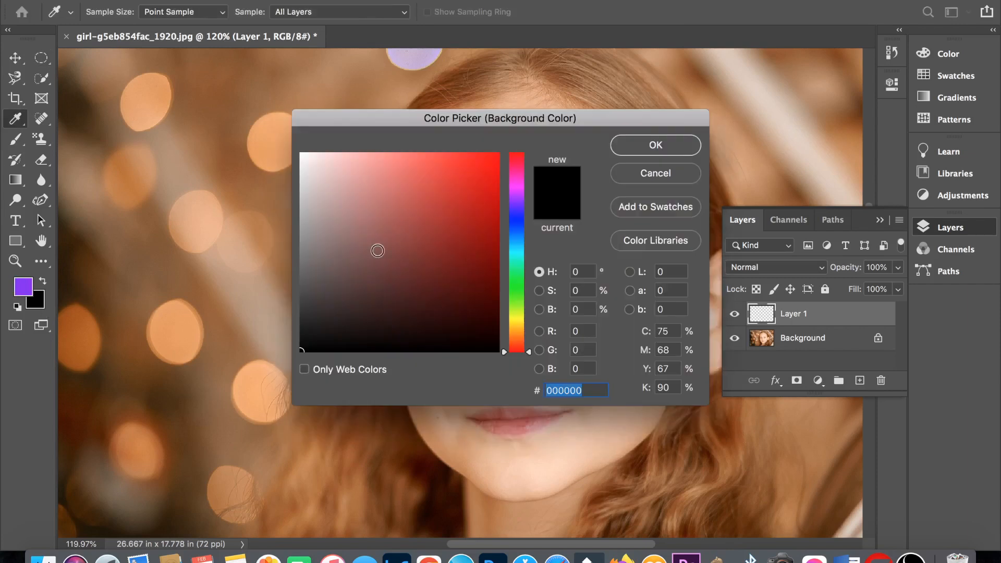
{"action": "left_click", "coordinate": [516, 330]}
{"action": "left_click", "coordinate": [516, 337]}
{"action": "left_click", "coordinate": [480, 216]}
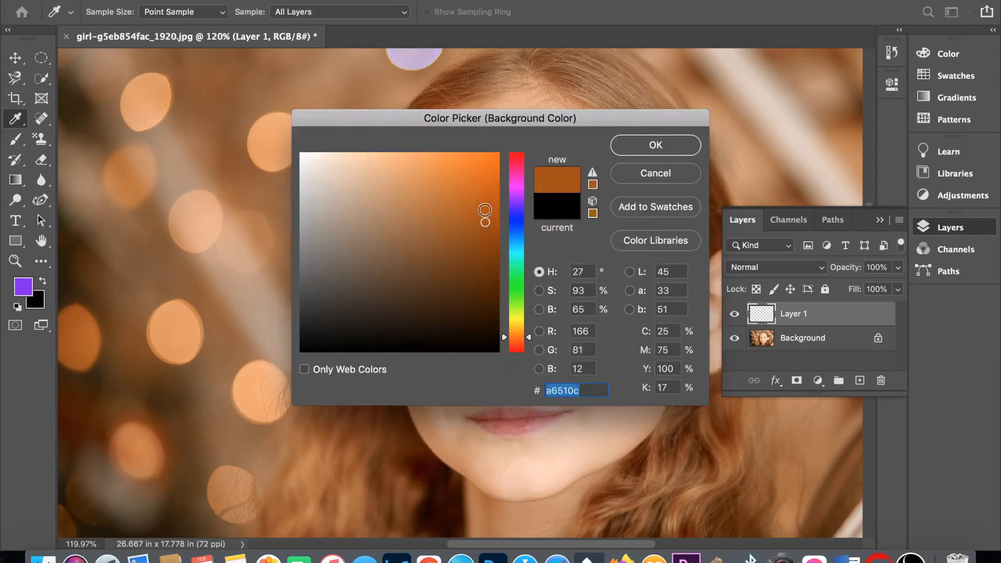
{"action": "left_click", "coordinate": [670, 147]}
- Fill the left-hand iris with the purple foreground colour and an elliptical selection over the right-hand iris with the orange background colour
{"action": "key", "text": "m"}
{"action": "key", "text": "alt+BackSpace"}
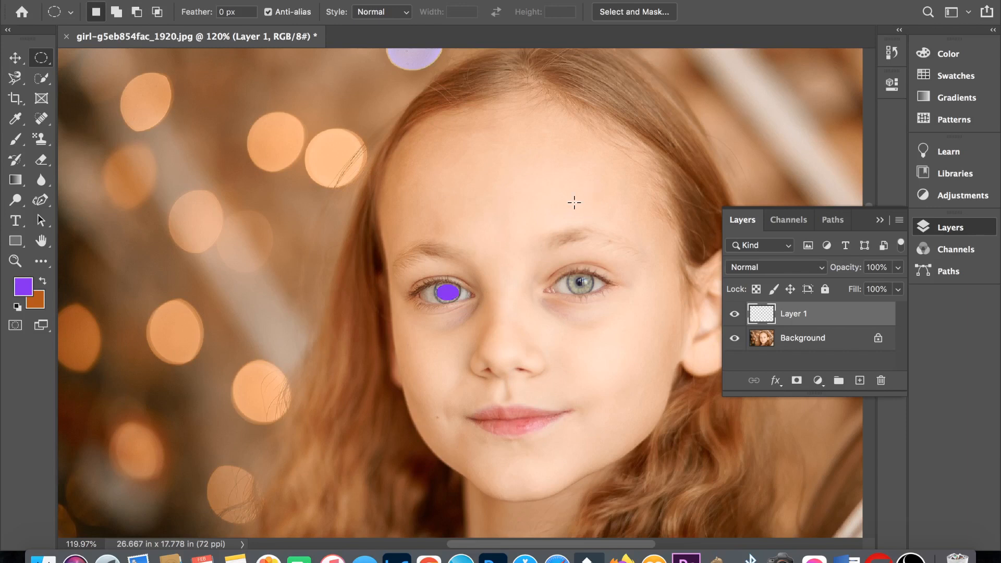
{"action": "scroll", "coordinate": [573, 202], "scroll_direction": "up", "scroll_amount": 6}
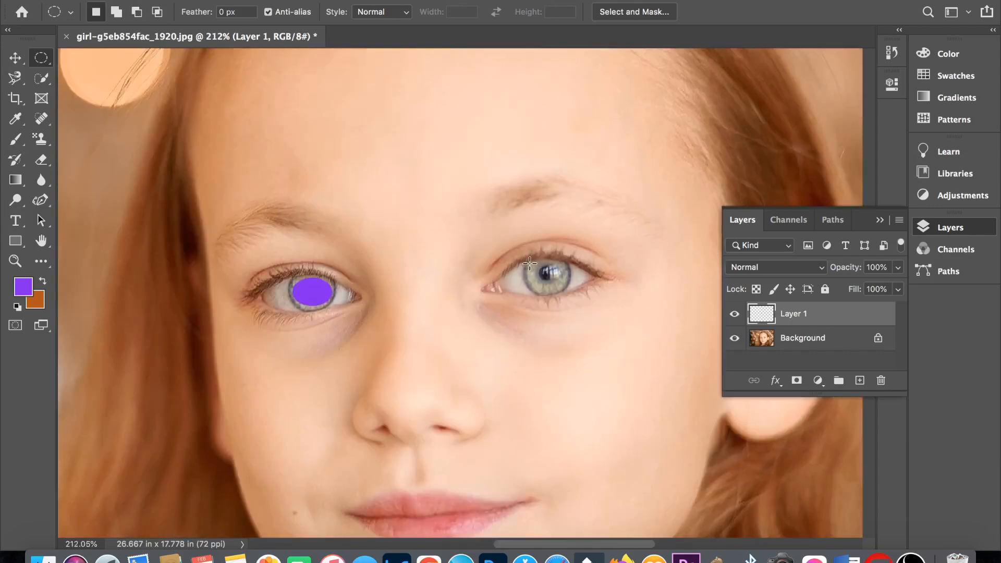
{"action": "left_click_drag", "start_coordinate": [530, 263], "coordinate": [567, 286]}
{"action": "key", "text": "super+BackSpace"}
{"action": "scroll", "coordinate": [567, 286], "scroll_direction": "down", "scroll_amount": 8}
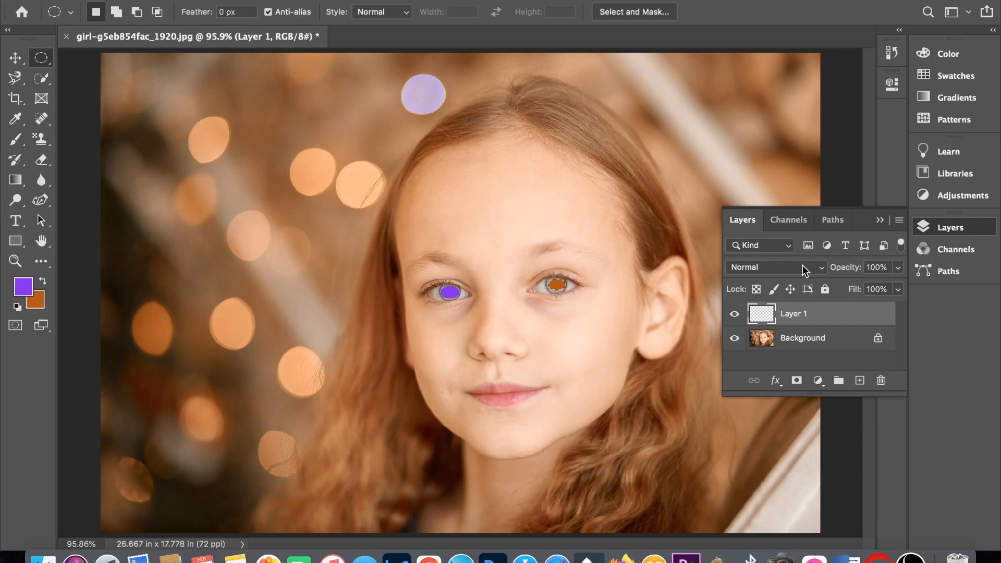
- Set Layer 1's blend mode to Color and lower its opacity to about 46%
{"action": "left_click", "coordinate": [803, 267]}
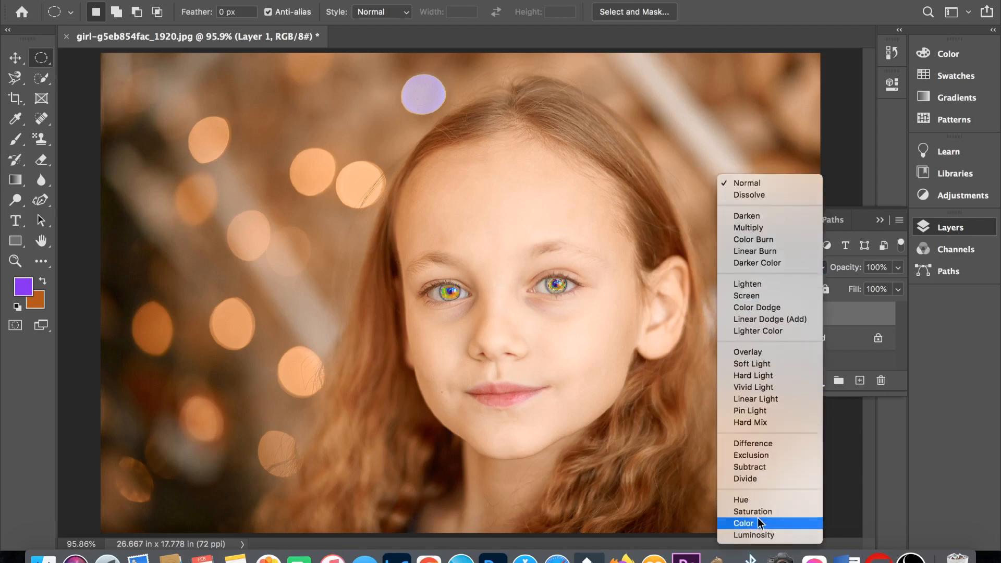
{"action": "left_click", "coordinate": [759, 520]}
{"action": "left_click", "coordinate": [900, 267]}
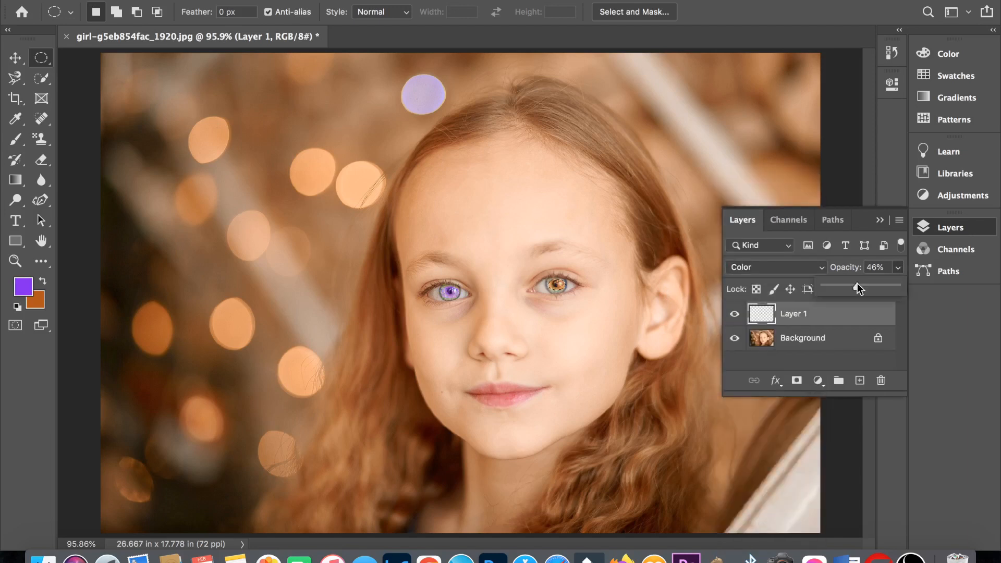
{"action": "left_click", "coordinate": [882, 219]}
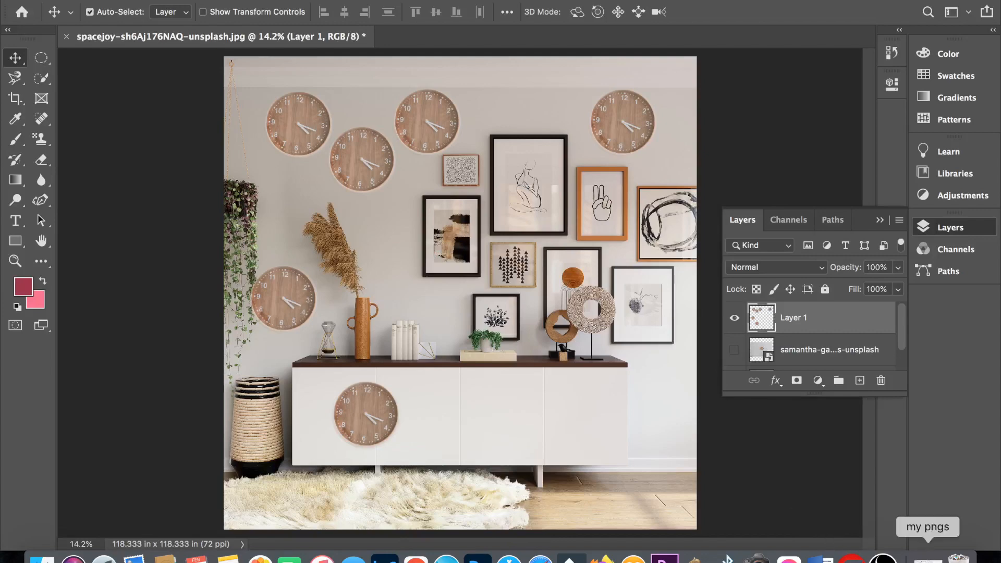
- Place the my logo image from the my pngs folder into the room photo, scale it down and commit it
{"action": "left_click", "coordinate": [916, 557]}
{"action": "left_click_drag", "start_coordinate": [656, 324], "coordinate": [284, 333]}
{"action": "left_click_drag", "start_coordinate": [627, 446], "coordinate": [533, 366]}
{"action": "key", "text": "Return"}
- Load the placed logo's outline as a selection and make three copies of the logo across the wall frames and the cabinet
{"action": "left_click", "coordinate": [756, 327], "text": "super"}
{"action": "left_click_drag", "start_coordinate": [424, 216], "coordinate": [557, 194]}
{"action": "left_click_drag", "start_coordinate": [556, 196], "coordinate": [461, 413]}
{"action": "left_click_drag", "start_coordinate": [447, 414], "coordinate": [587, 413]}
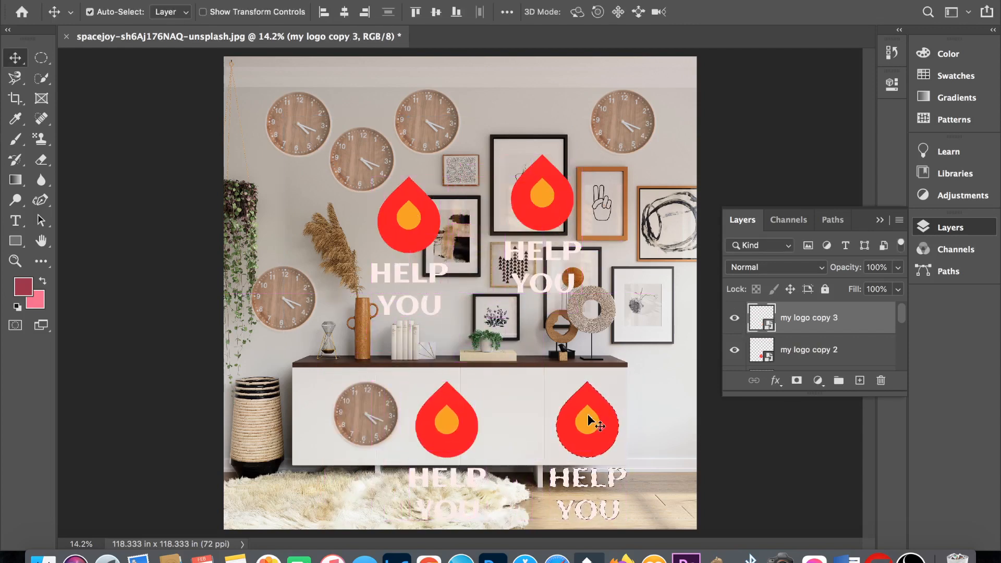
- Open the contents of the original my logo smart object and fill the whole logo shape with the pink background colour
{"action": "scroll", "coordinate": [757, 339], "scroll_direction": "down", "scroll_amount": 2}
{"action": "left_click", "coordinate": [757, 344]}
{"action": "double_click", "coordinate": [756, 340]}
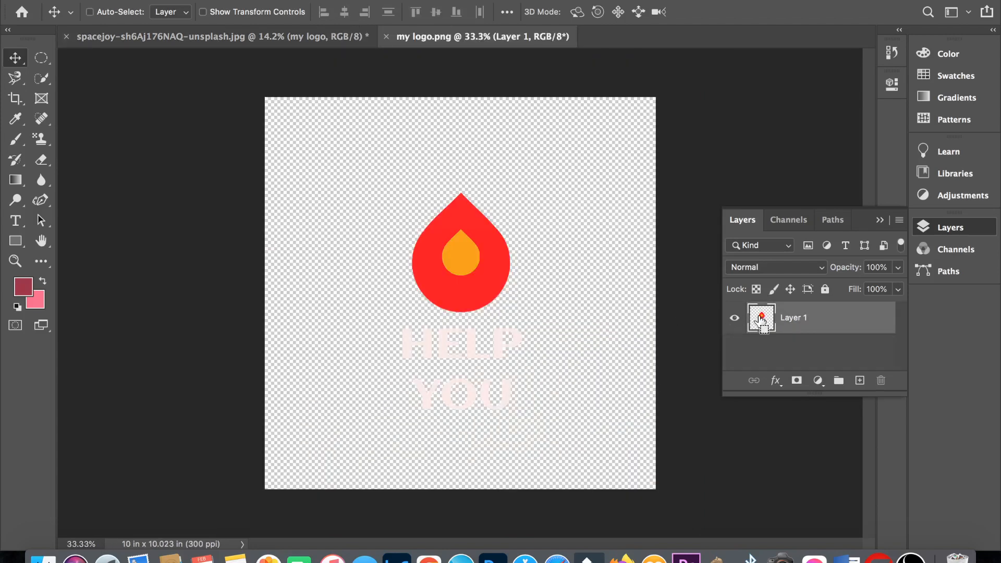
{"action": "left_click", "coordinate": [760, 319], "text": "super"}
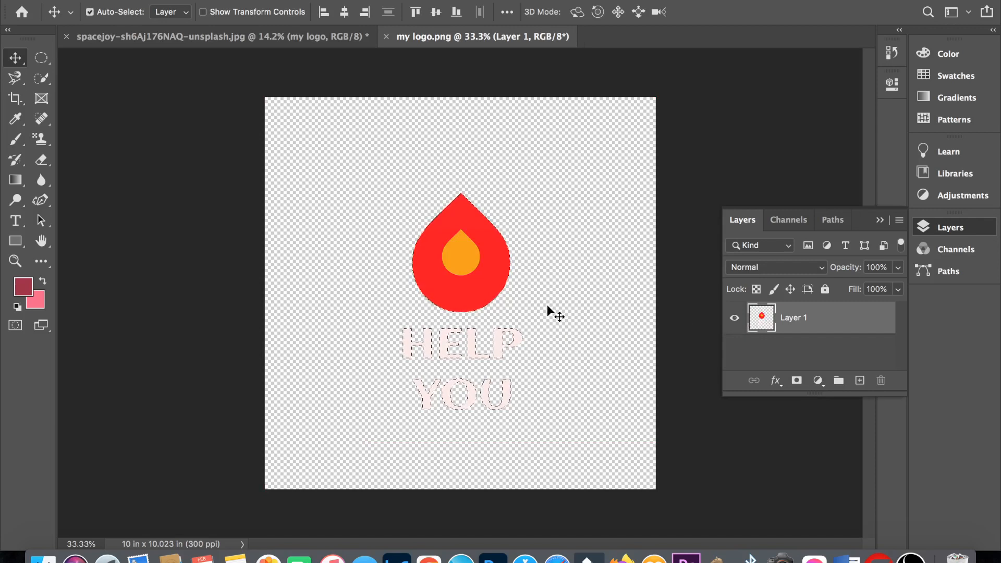
{"action": "key", "text": "super+BackSpace"}
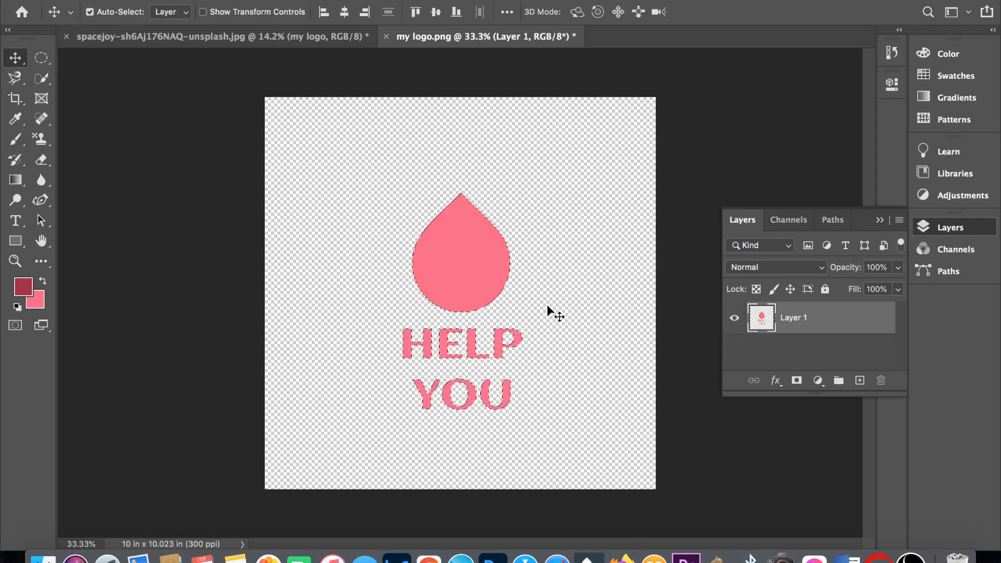
- Save and close my logo.png to return to the room photo
{"action": "key", "text": "super+s"}
{"action": "key", "text": "super+w"}
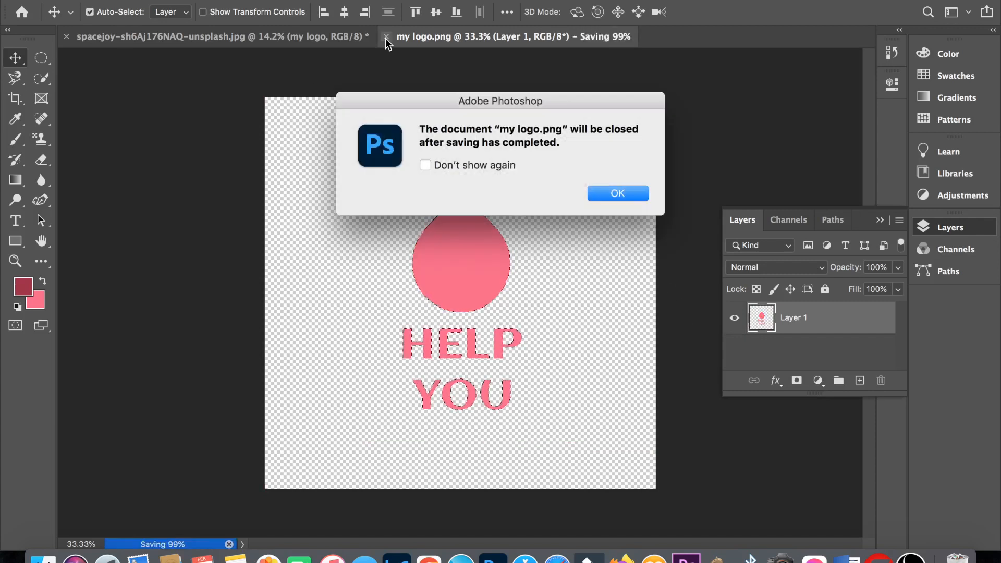
{"action": "left_click", "coordinate": [614, 191]}
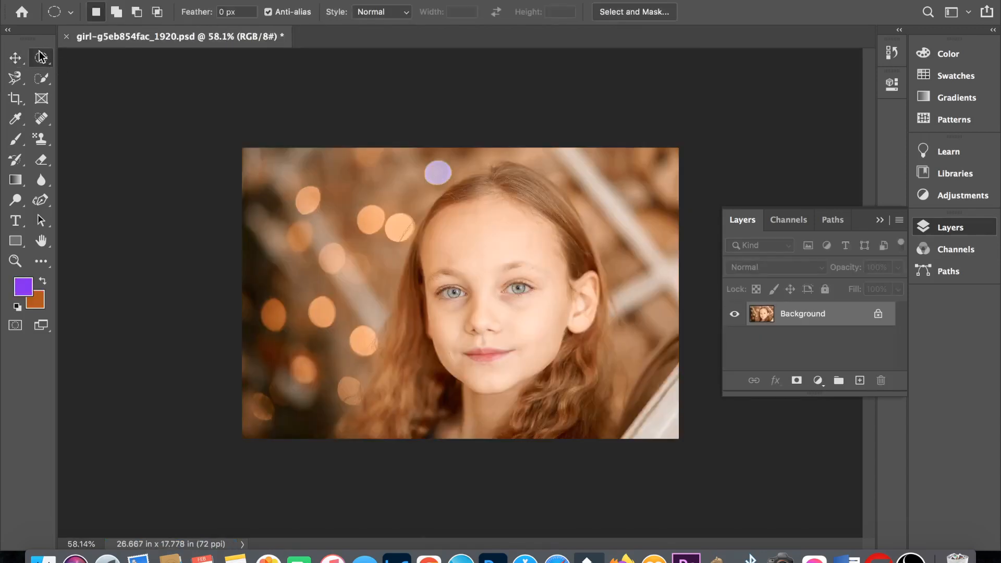
- Fill a Single Row Marquee selection across the girl's forehead with the purple foreground colour and deselect it
{"action": "right_click", "coordinate": [41, 56]}
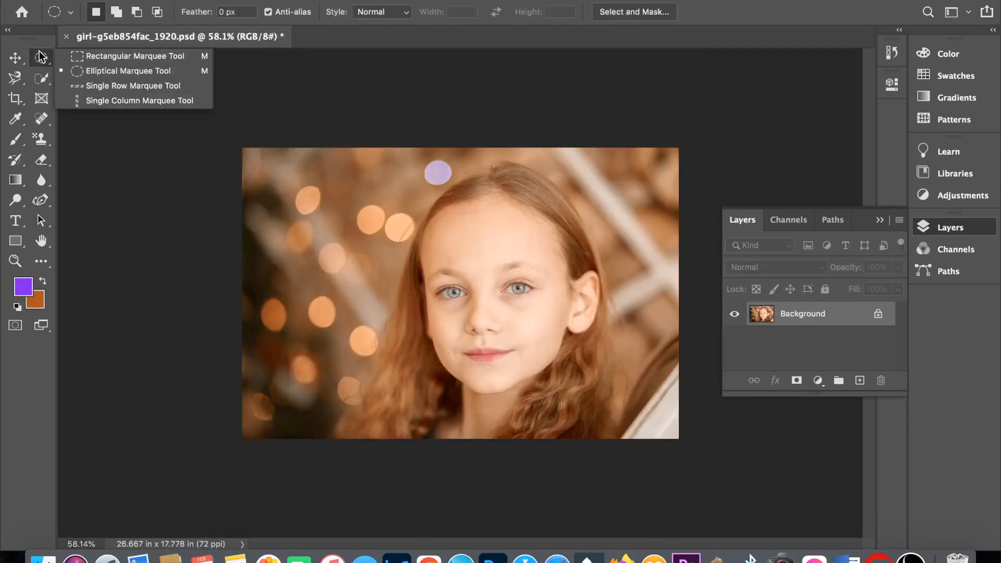
{"action": "left_click", "coordinate": [100, 85]}
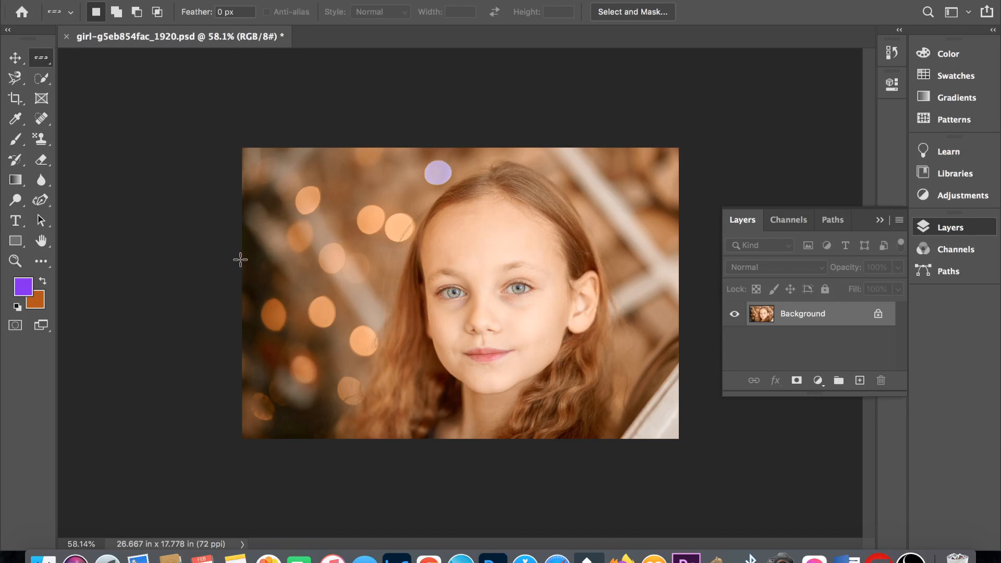
{"action": "left_click_drag", "start_coordinate": [241, 259], "coordinate": [407, 252]}
{"action": "key", "text": "alt"}
{"action": "key", "text": "super+d"}
{"action": "scroll", "coordinate": [489, 243], "scroll_direction": "up", "scroll_amount": 10}
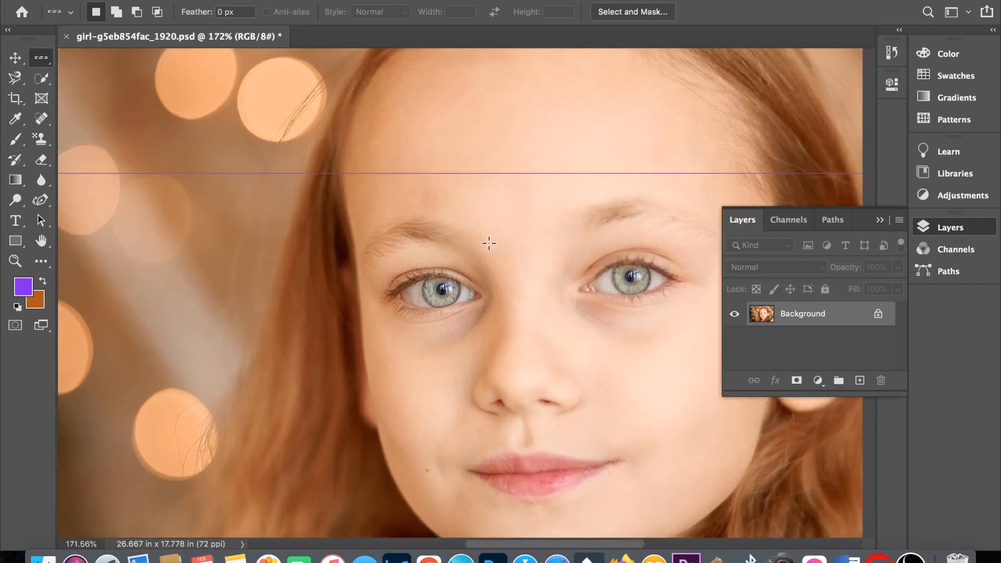
{"action": "scroll", "coordinate": [489, 243], "scroll_direction": "up", "scroll_amount": 1}
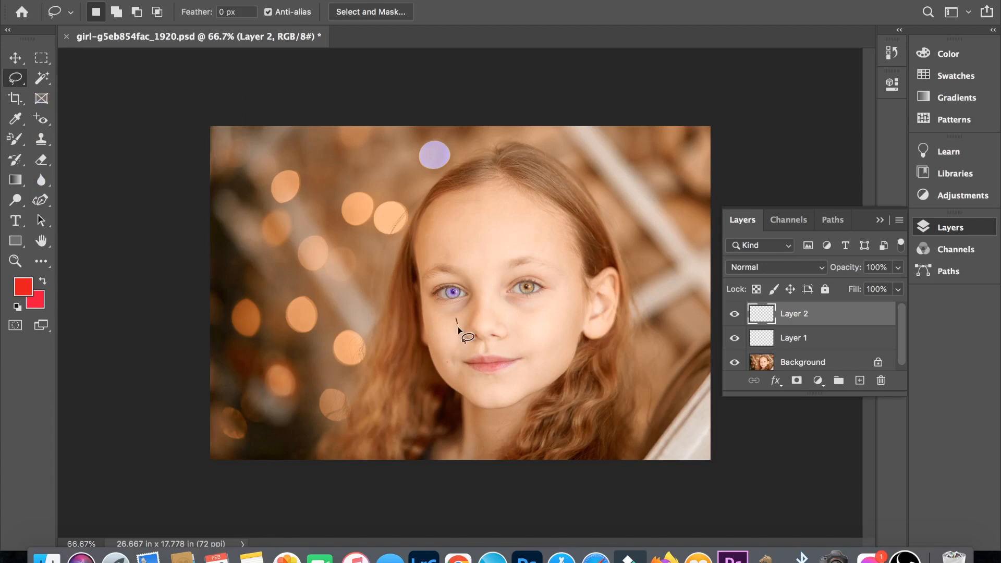
- Draw a freehand Lasso selection around the girl's nose and move the selection up towards her forehead
{"action": "mouse_move", "coordinate": [519, 333]}
{"action": "left_mouse_down"}
{"action": "mouse_move", "coordinate": [509, 309]}
{"action": "mouse_move", "coordinate": [458, 319]}
{"action": "left_mouse_up"}
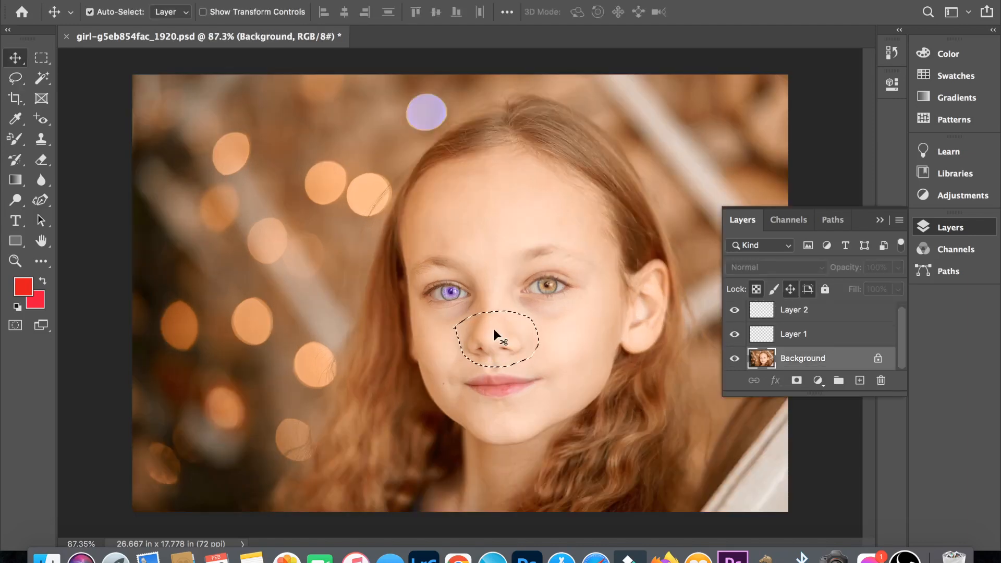
{"action": "left_click_drag", "start_coordinate": [496, 335], "coordinate": [569, 179]}
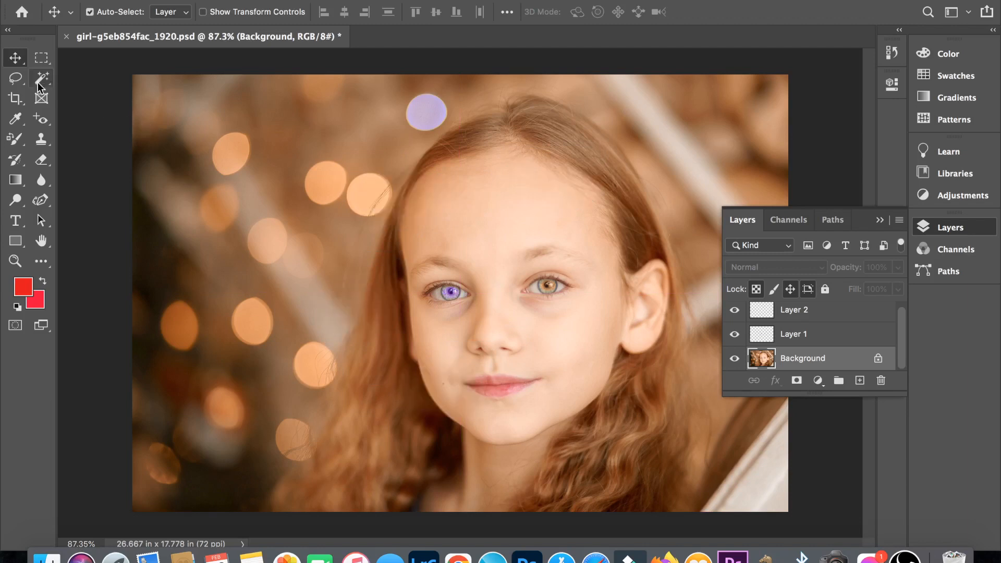
- Outline the girl's lips with the Polygonal Lasso Tool using a 1 px feather, closing the selection at its starting point
{"action": "left_click", "coordinate": [17, 83]}
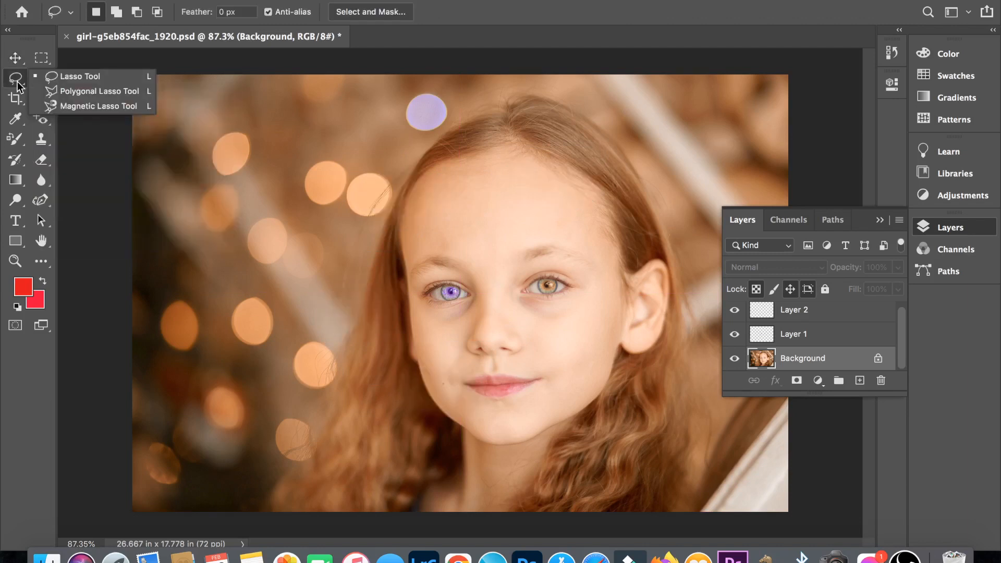
{"action": "left_click", "coordinate": [65, 95]}
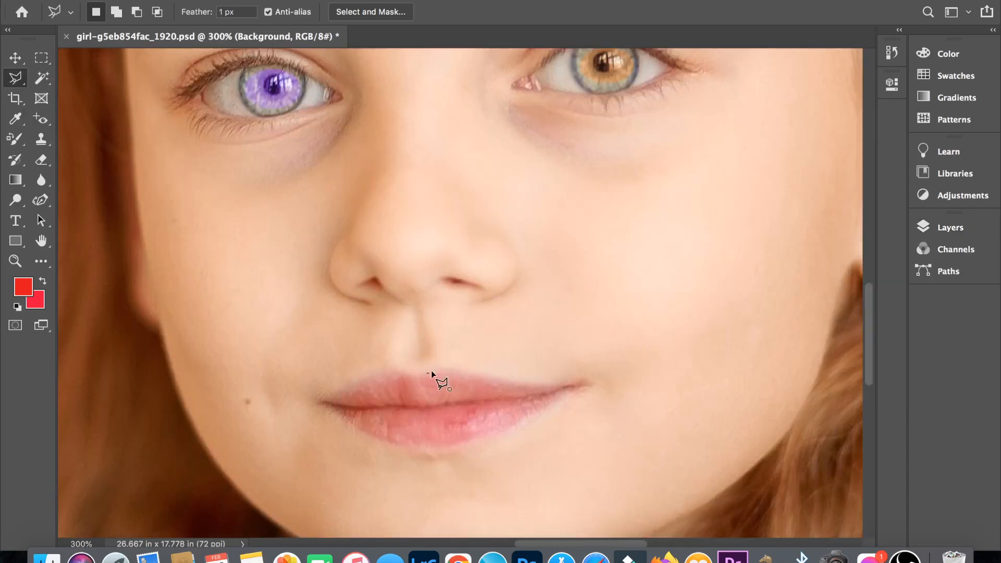
{"action": "left_click", "coordinate": [427, 374]}
{"action": "left_click", "coordinate": [443, 369]}
{"action": "left_click_drag", "start_coordinate": [564, 397], "coordinate": [481, 434]}
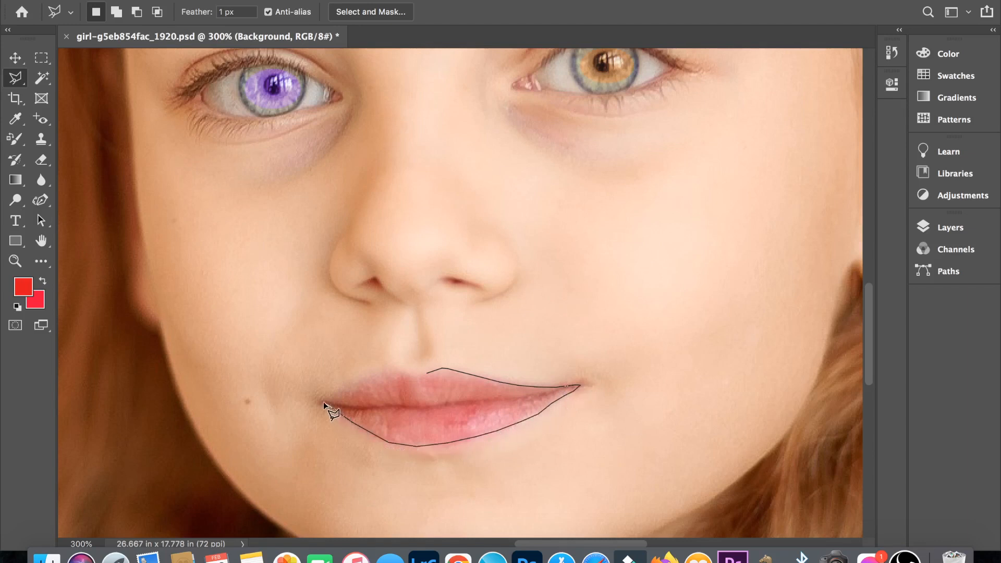
{"action": "left_click_drag", "start_coordinate": [378, 374], "coordinate": [429, 372]}
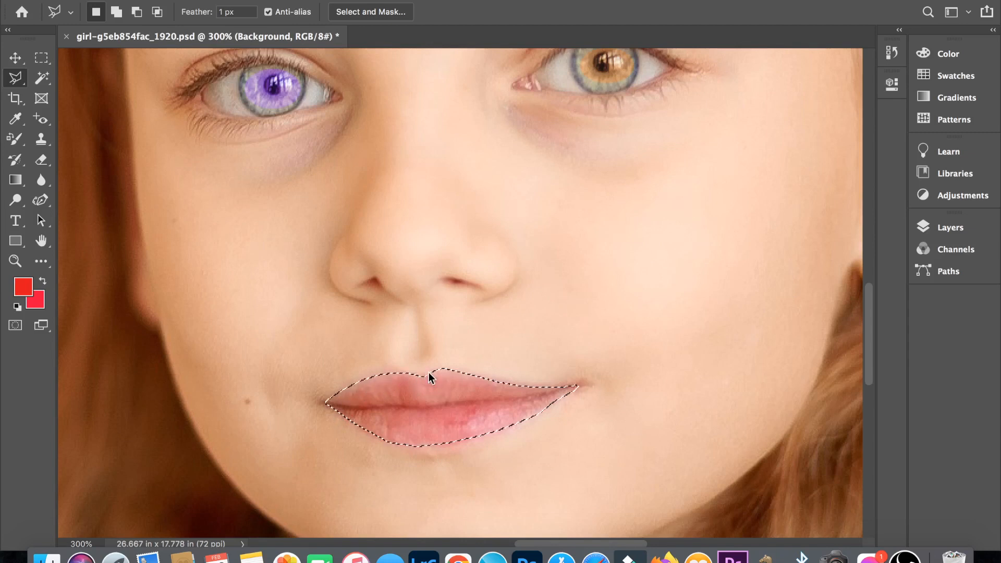
- Fill the lip selection on Layer 2 with the pinkish-red background colour and set the layer's blend mode to Multiply
{"action": "left_click", "coordinate": [949, 228]}
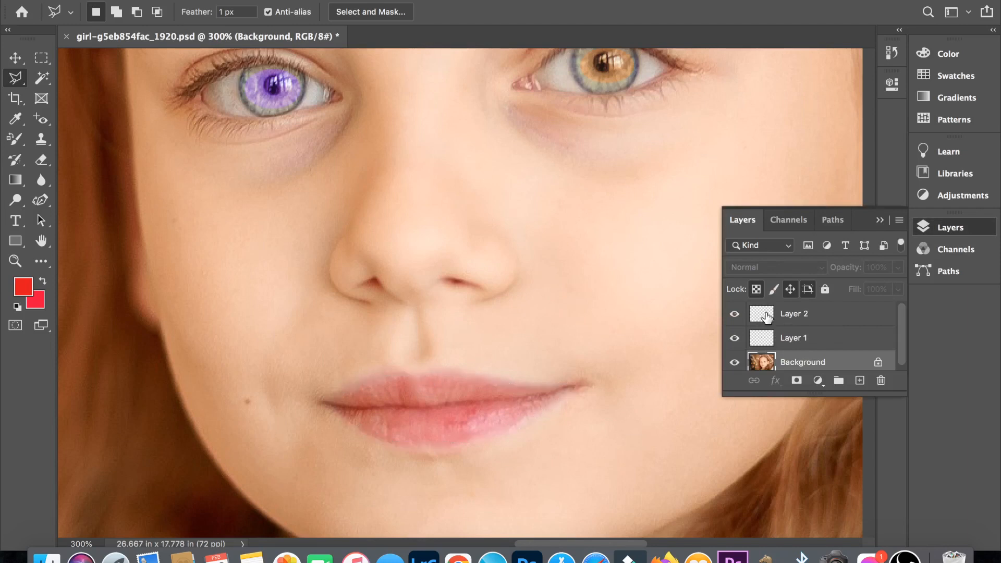
{"action": "left_click", "coordinate": [766, 317]}
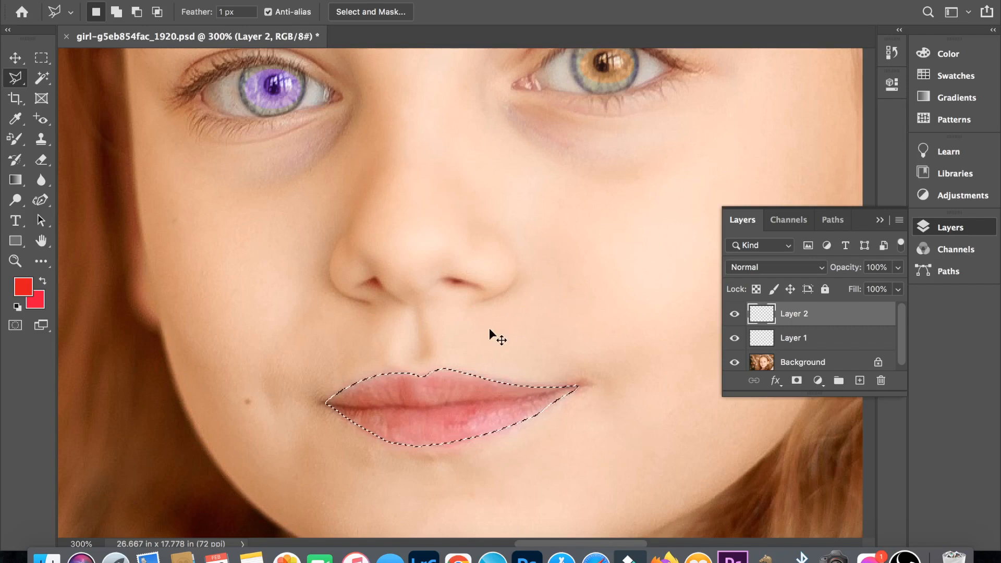
{"action": "key", "text": "super+BackSpace"}
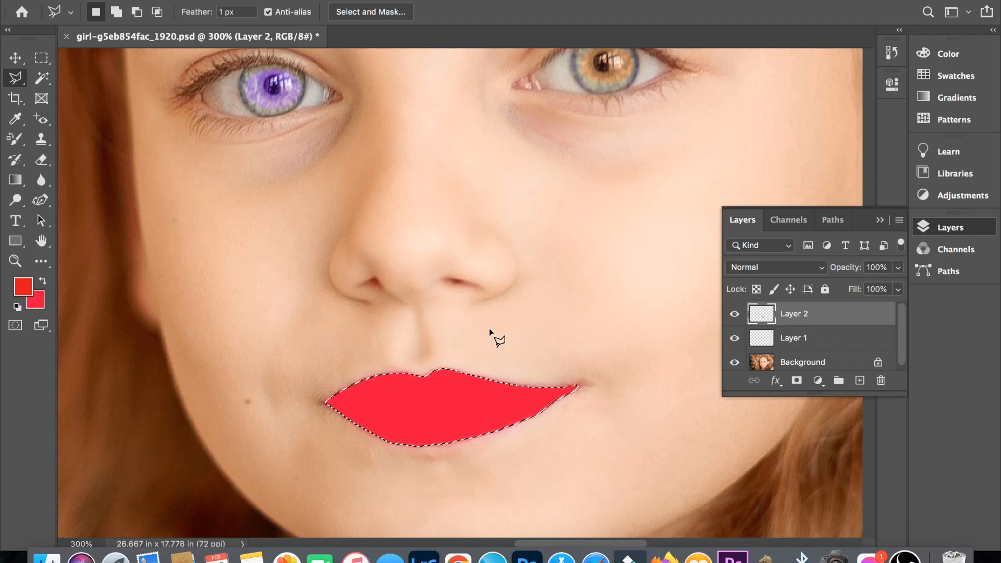
{"action": "left_click", "coordinate": [809, 264]}
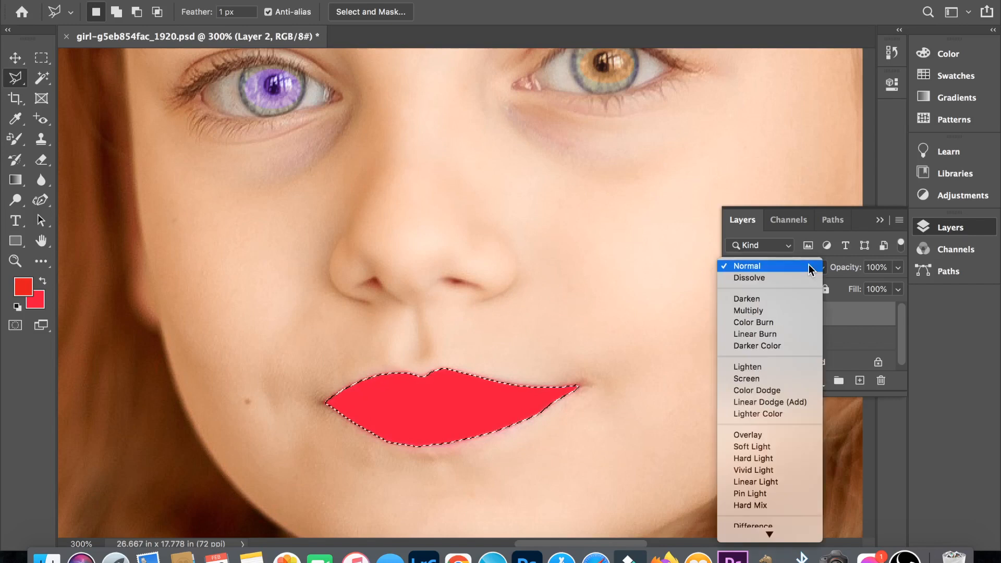
{"action": "left_click", "coordinate": [770, 311]}
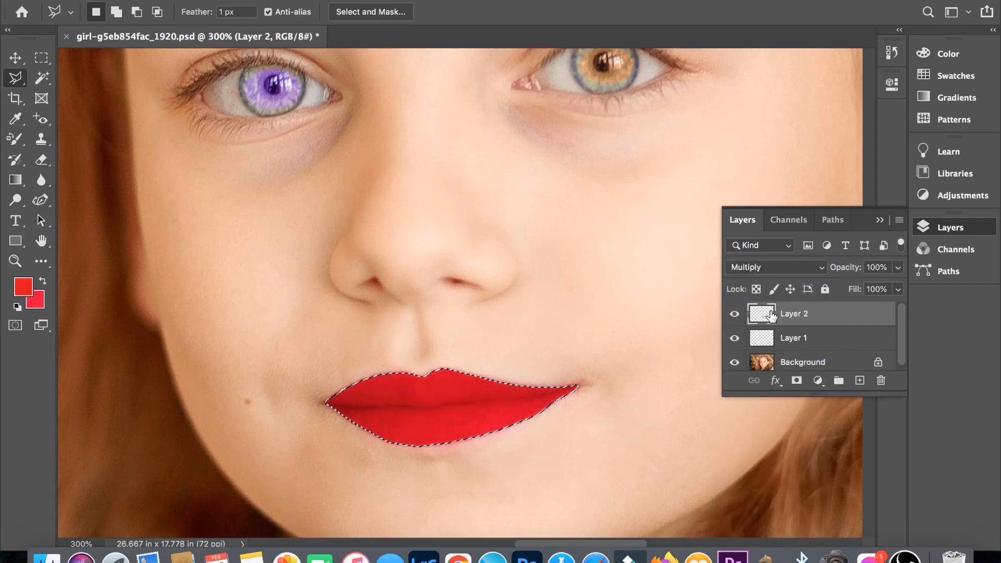
- Blend the lip colour on Layer 2 by setting the Underlying Layer highlights in Blend If to 164 / 185, and deselect the lips
{"action": "left_click", "coordinate": [777, 382]}
{"action": "left_click", "coordinate": [798, 393]}
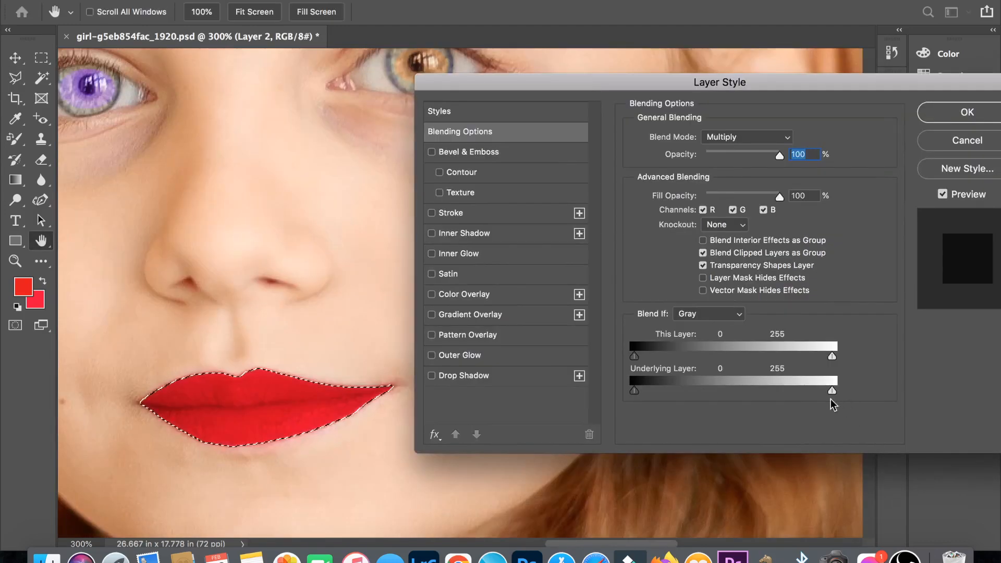
{"action": "left_click_drag", "start_coordinate": [832, 394], "coordinate": [761, 394]}
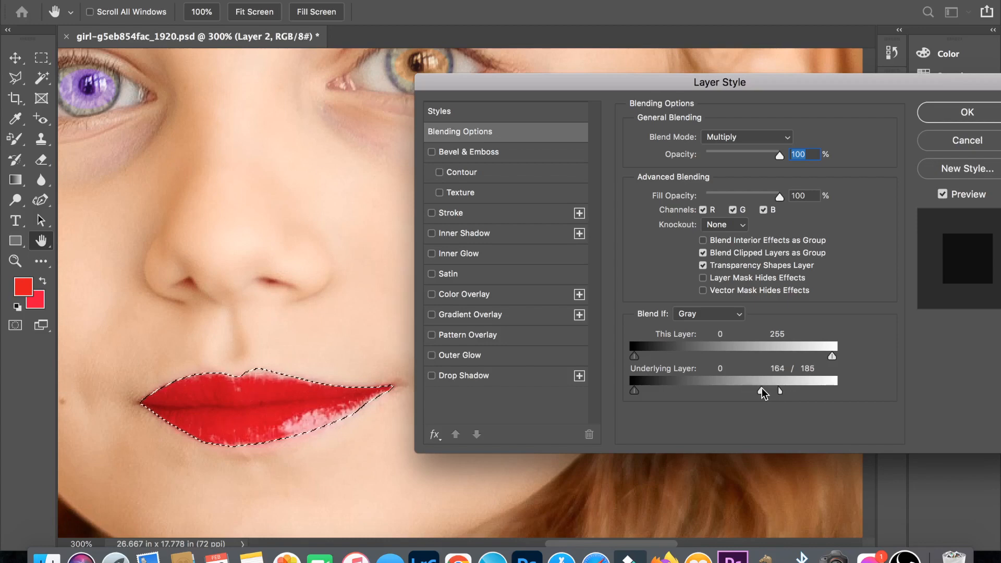
{"action": "left_click", "coordinate": [957, 111]}
{"action": "key", "text": "super+d"}
{"action": "key", "text": "super+0"}
- Try a lower opacity on Layer 2 and undo the change
{"action": "left_click", "coordinate": [897, 267]}
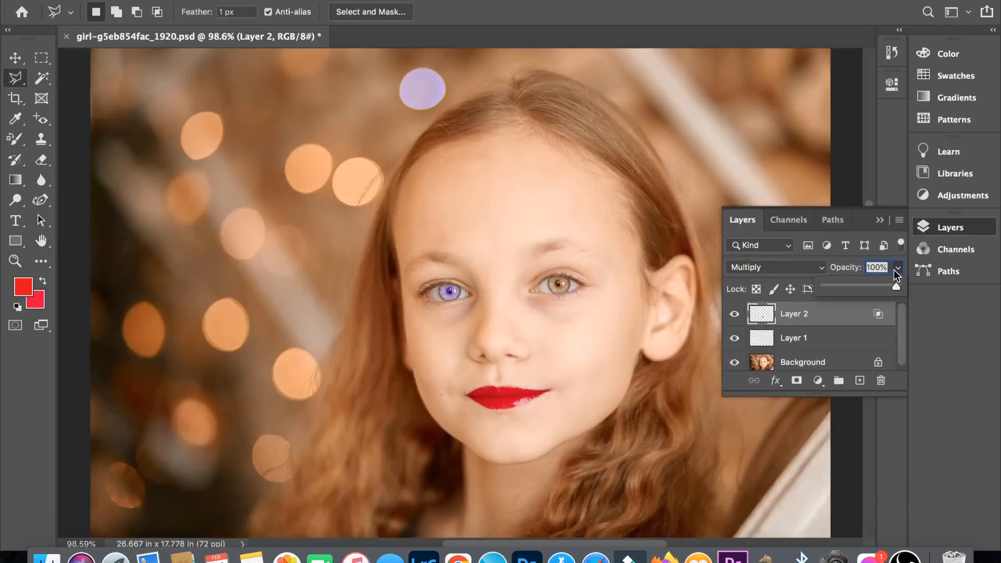
{"action": "mouse_move", "coordinate": [875, 286]}
{"action": "left_mouse_down"}
{"action": "mouse_move", "coordinate": [848, 288]}
{"action": "mouse_move", "coordinate": [879, 286]}
{"action": "left_mouse_up"}
{"action": "key", "text": "super+z"}
{"action": "key", "text": "super+z"}
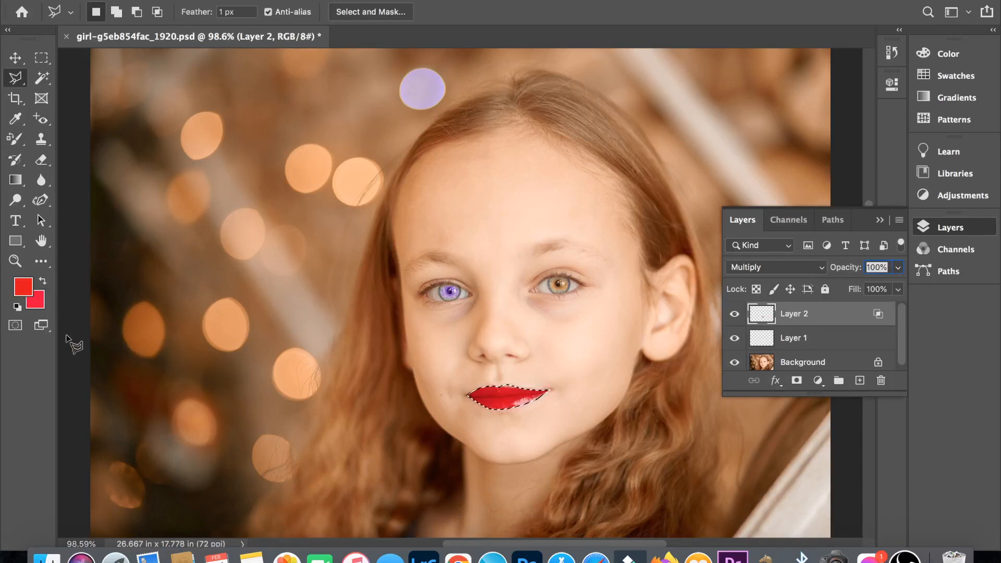
- Load the lip shape on Layer 2 as a selection and fill it with a magenta-pink background colour
{"action": "left_click", "coordinate": [35, 300]}
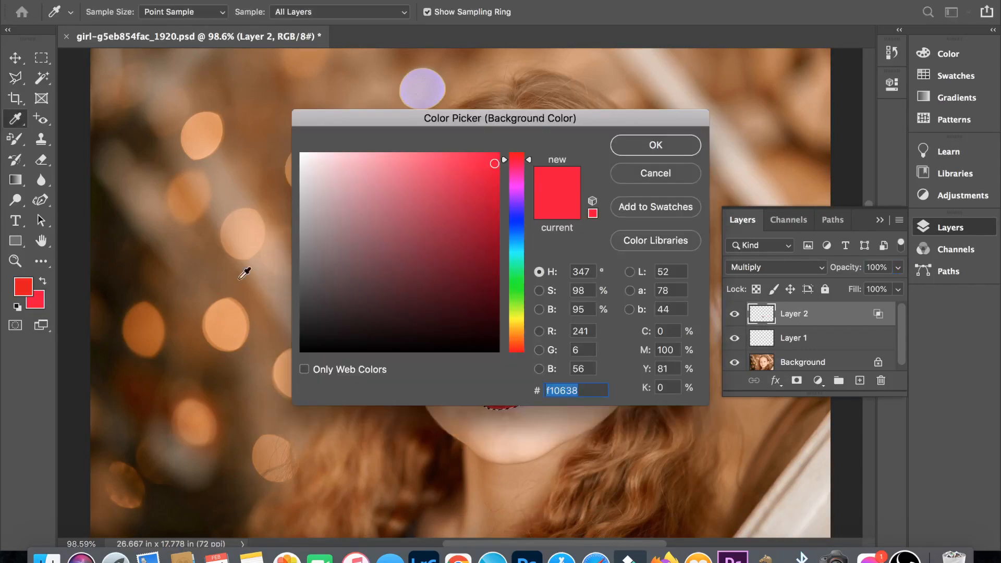
{"action": "key", "text": "Escape"}
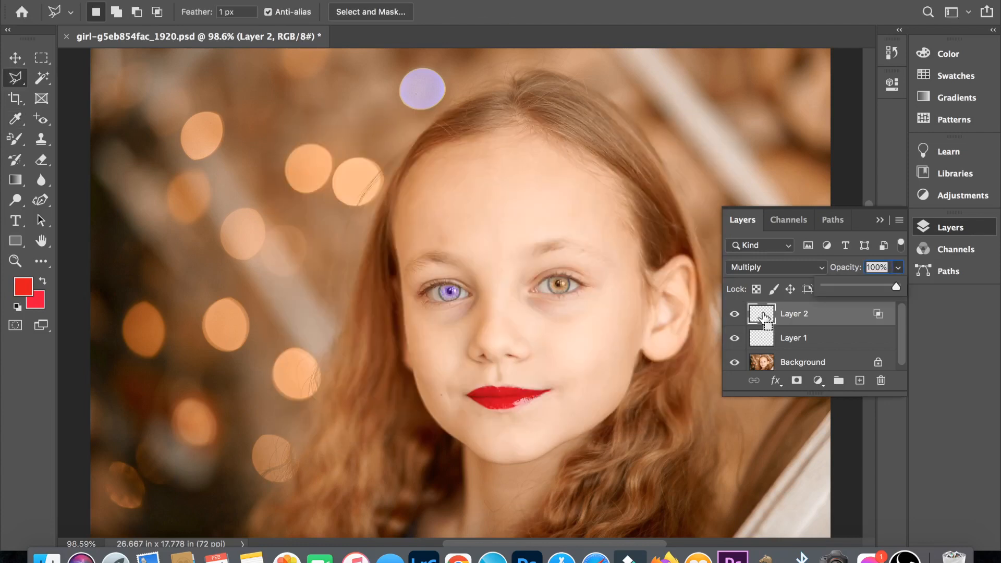
{"action": "left_click", "coordinate": [762, 315], "text": "super"}
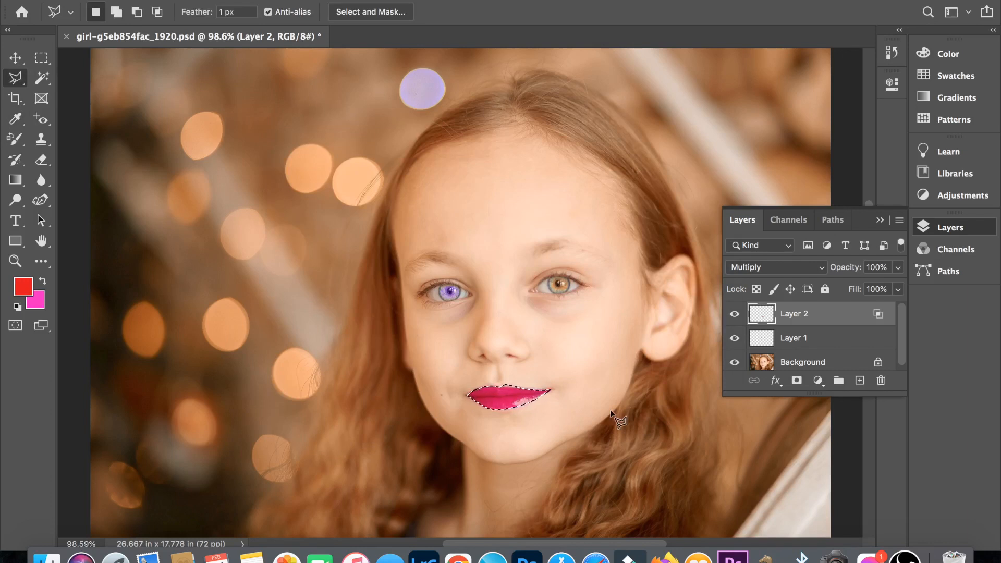
{"action": "key", "text": "super+1"}
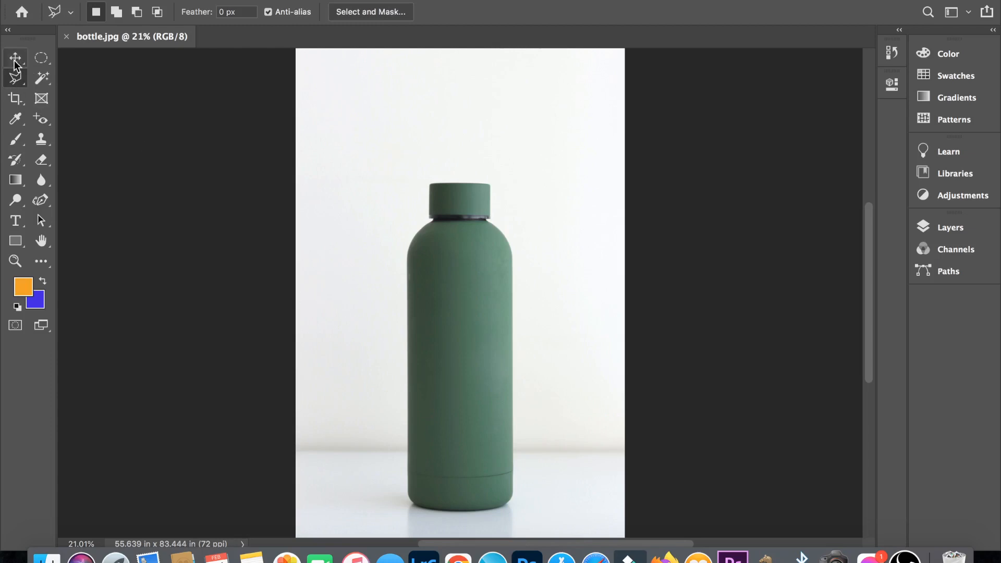
- Outline the green bottle with the Magnetic Lasso Tool, closing at the starting point on its cap, and move the selected bottle sideways
{"action": "left_click", "coordinate": [15, 78]}
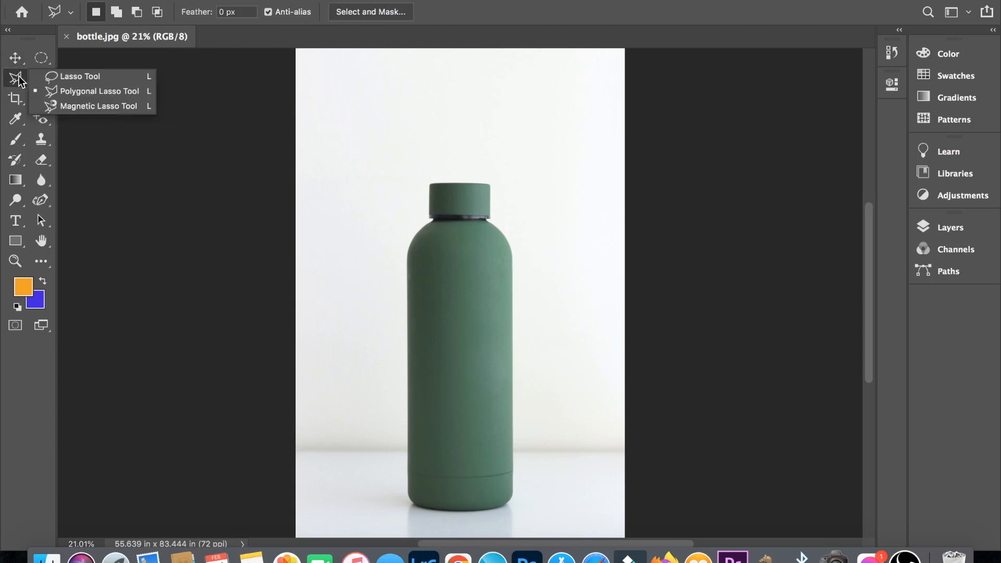
{"action": "left_click", "coordinate": [77, 107]}
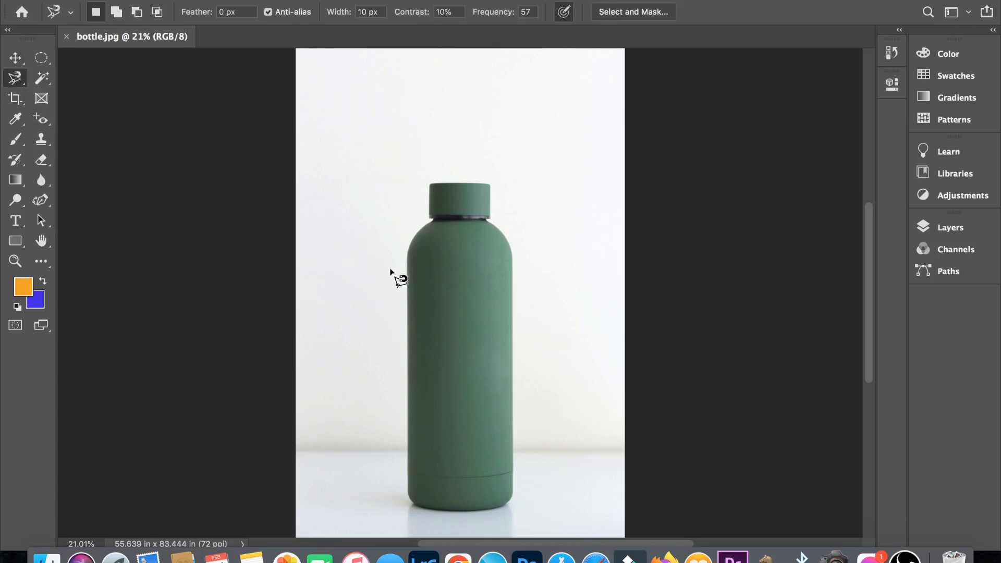
{"action": "key", "text": "super+plus"}
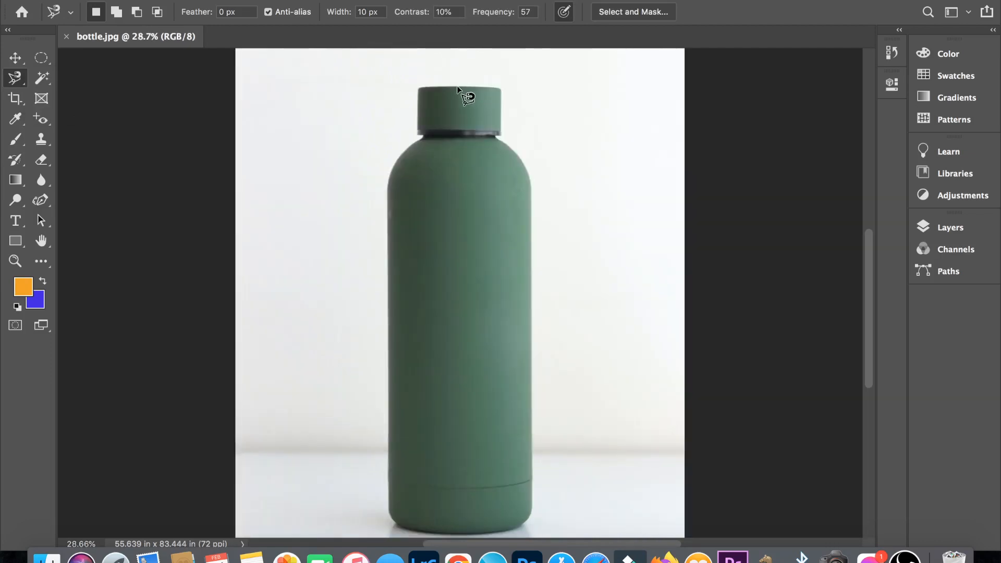
{"action": "left_click", "coordinate": [462, 85]}
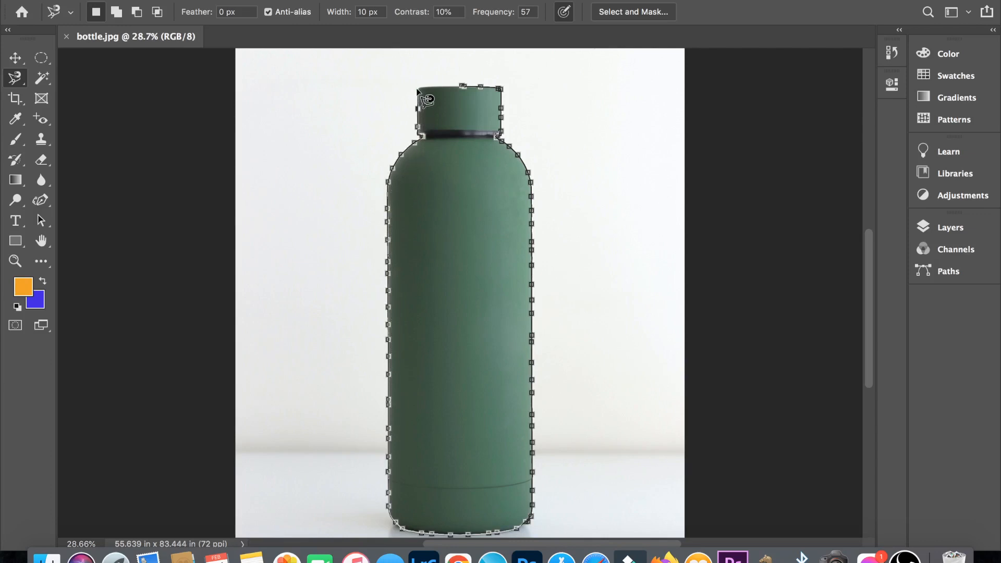
{"action": "left_click", "coordinate": [463, 86]}
{"action": "scroll", "coordinate": [467, 206], "scroll_direction": "down", "scroll_amount": 3}
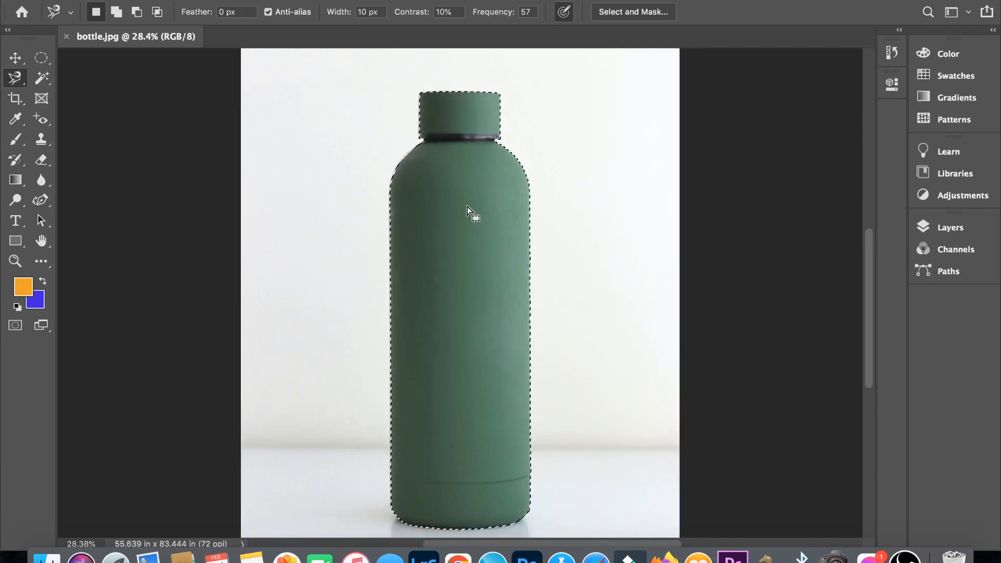
{"action": "key", "text": "v"}
{"action": "left_click_drag", "start_coordinate": [455, 296], "coordinate": [583, 299], "text": "alt"}
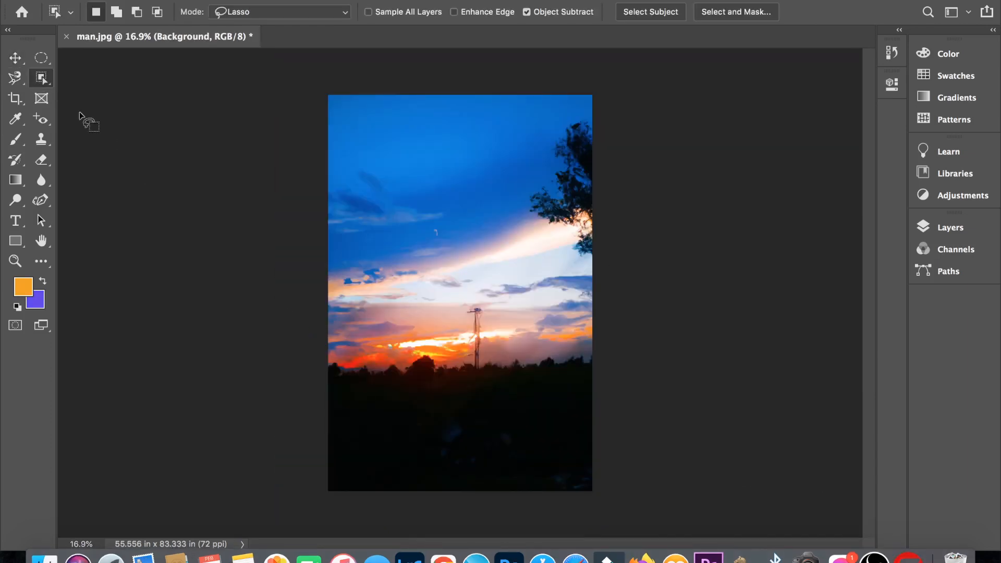
- Switch to the Quick Selection Tool and hide the sunset nature scene layer above the man's photo
{"action": "right_click", "coordinate": [42, 80]}
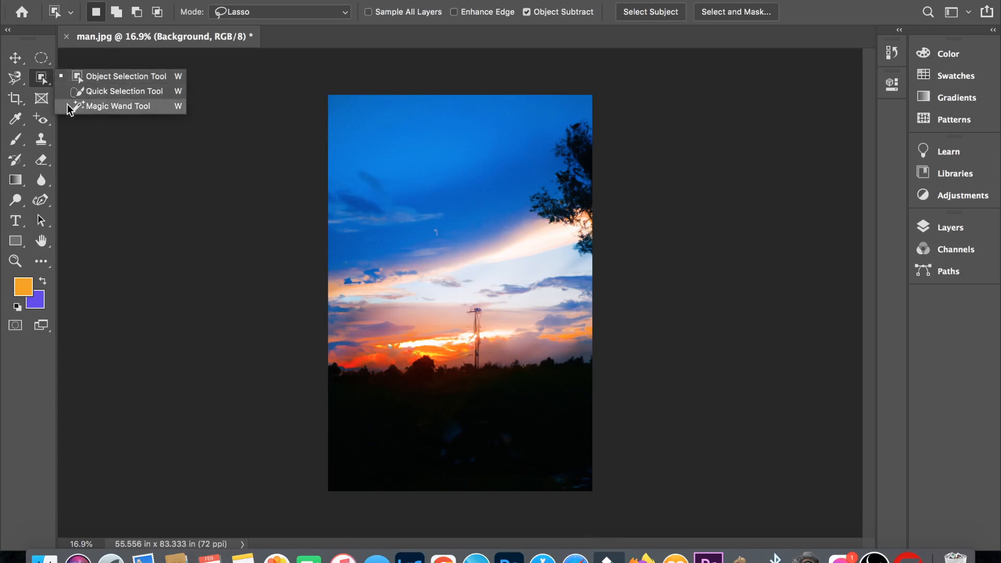
{"action": "left_click", "coordinate": [71, 93]}
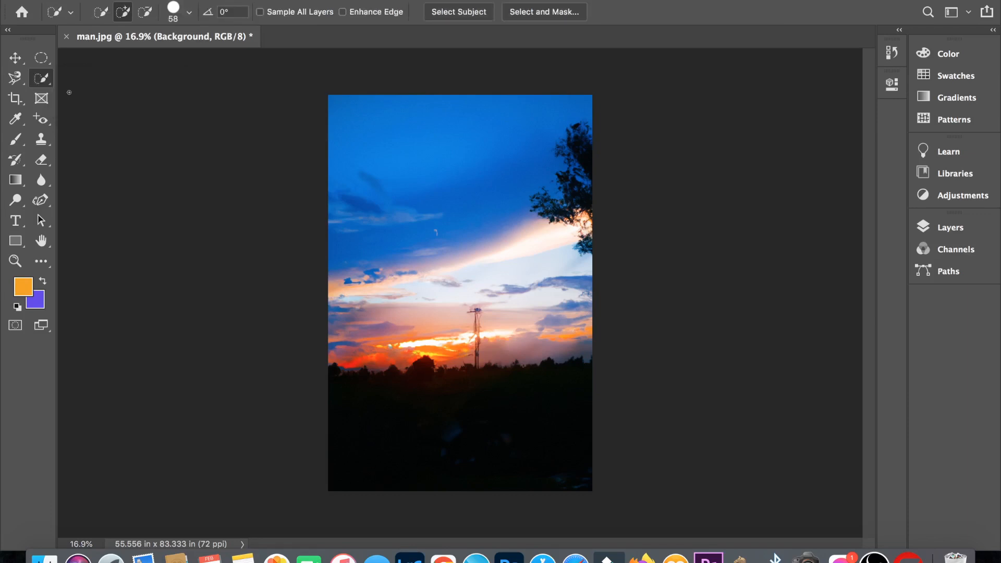
{"action": "left_click", "coordinate": [189, 14]}
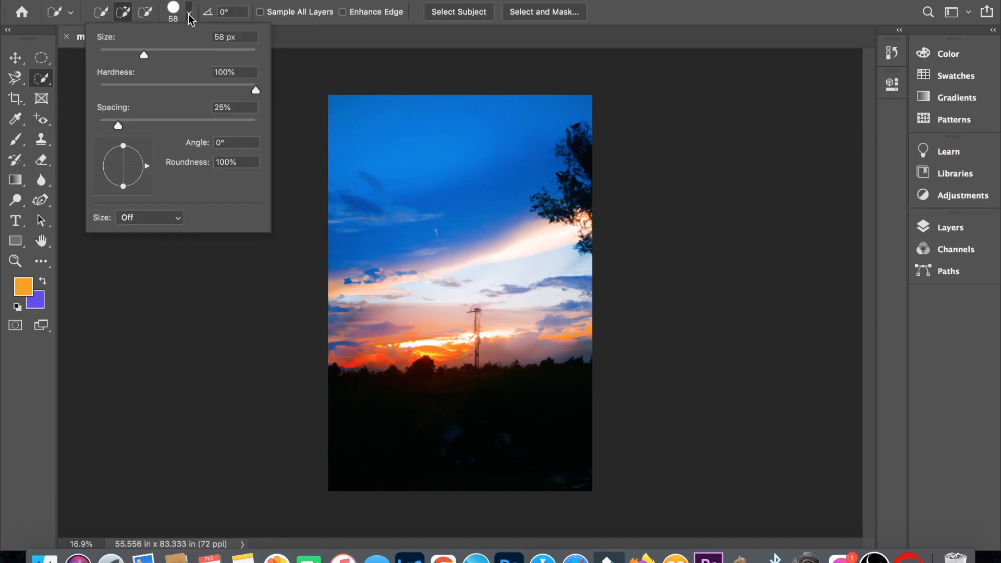
{"action": "left_click", "coordinate": [926, 229]}
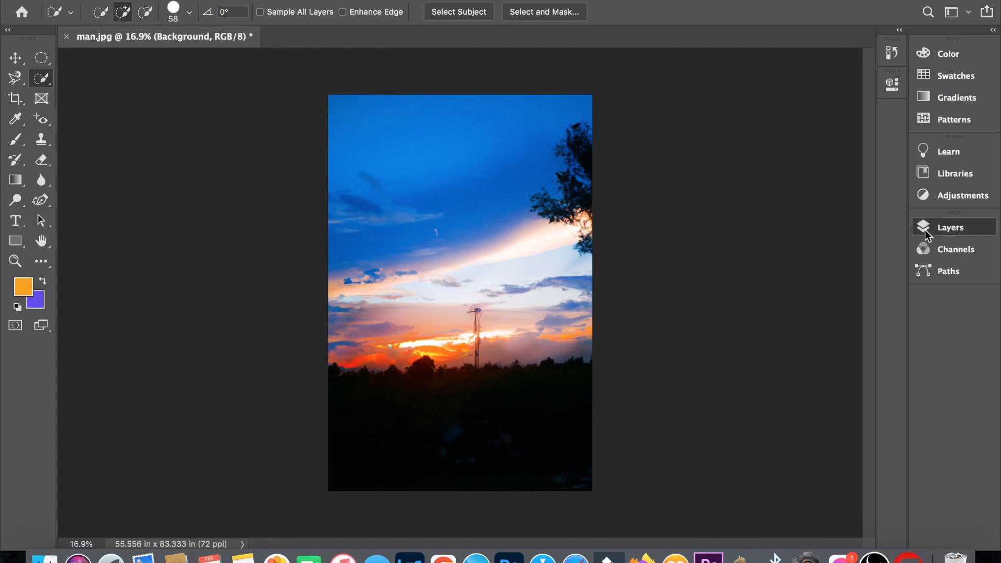
{"action": "left_click", "coordinate": [925, 230]}
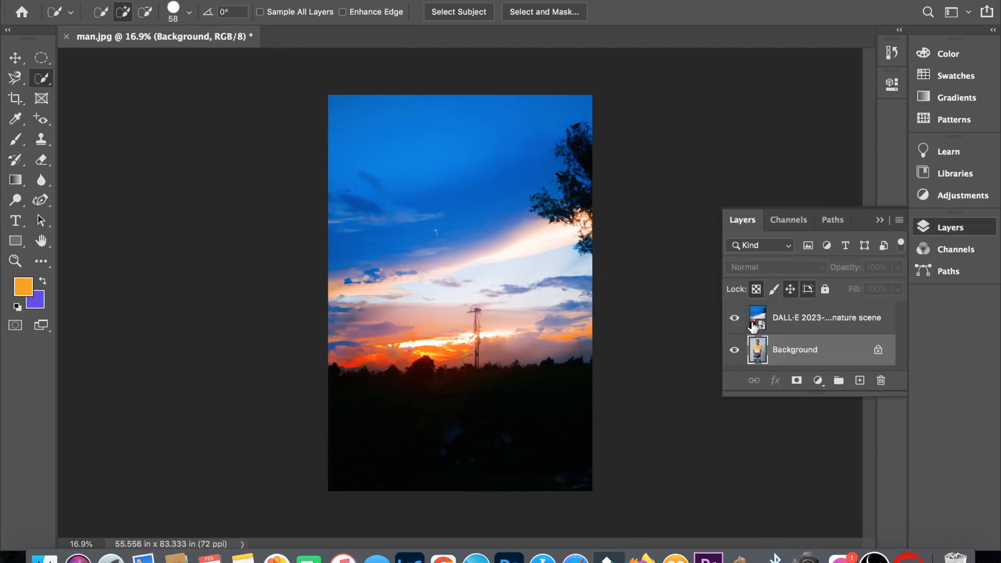
{"action": "left_click", "coordinate": [735, 318]}
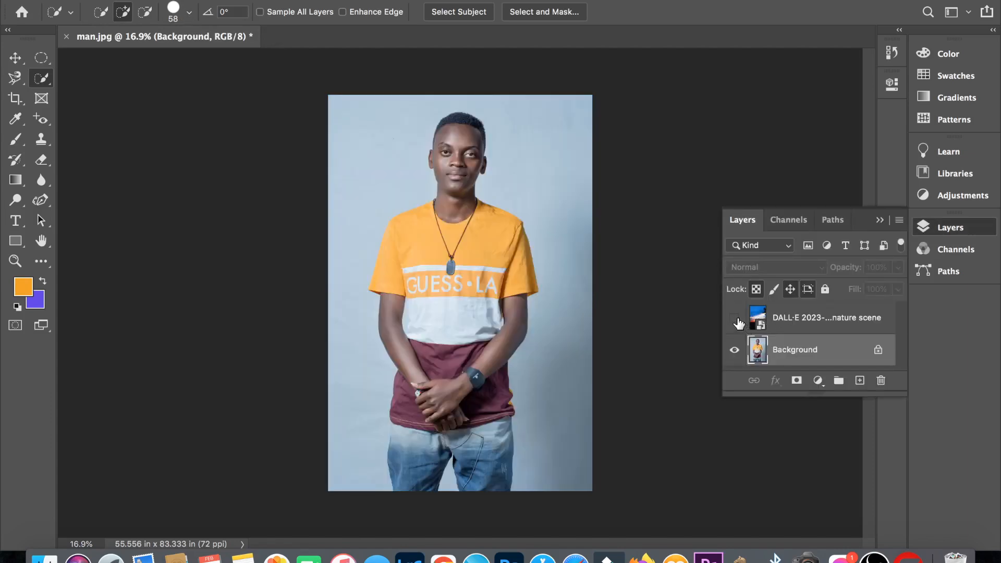
{"action": "left_click", "coordinate": [735, 318]}
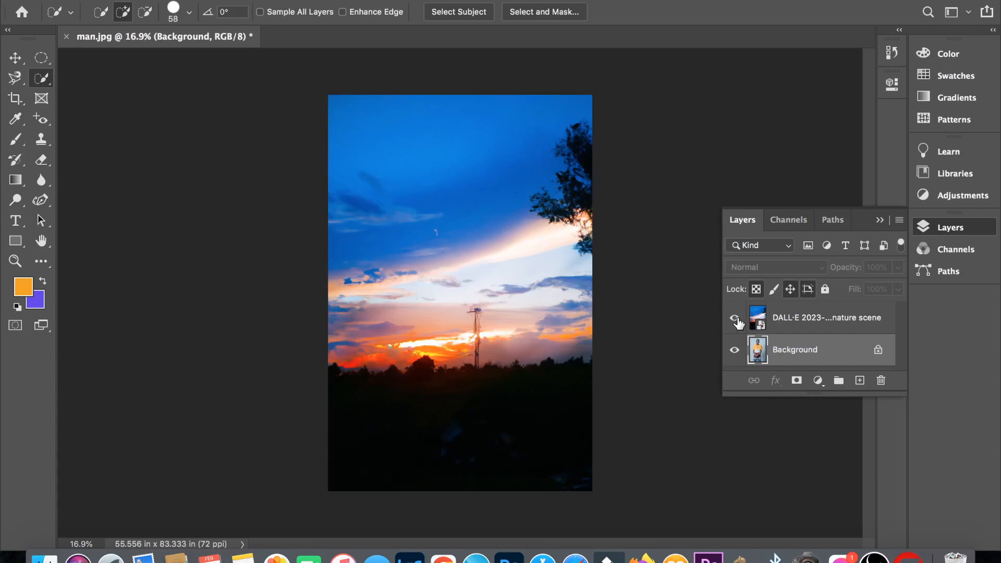
{"action": "left_click", "coordinate": [735, 318]}
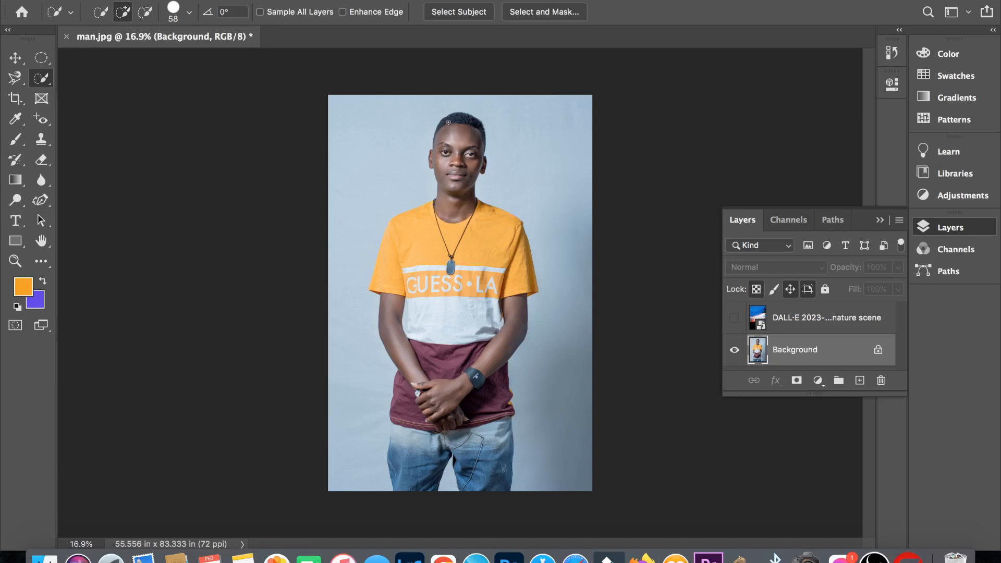
- Select the man from head to jeans with Quick Selection strokes and invert the selection to the backdrop
{"action": "mouse_move", "coordinate": [448, 122]}
{"action": "left_mouse_down"}
{"action": "mouse_move", "coordinate": [453, 167]}
{"action": "mouse_move", "coordinate": [467, 141]}
{"action": "left_mouse_up"}
{"action": "left_click_drag", "start_coordinate": [471, 206], "coordinate": [480, 212]}
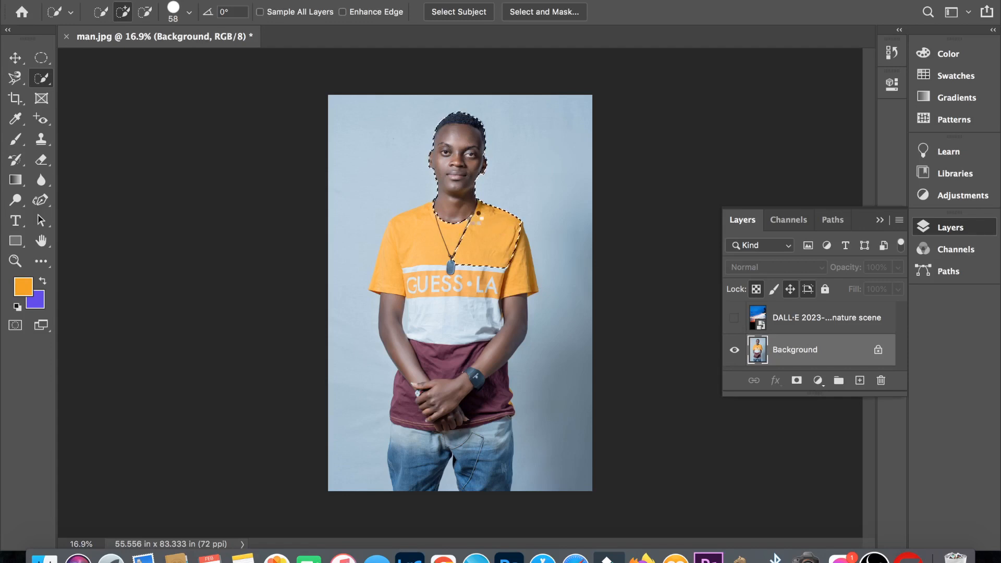
{"action": "mouse_move", "coordinate": [441, 224]}
{"action": "left_mouse_down"}
{"action": "mouse_move", "coordinate": [411, 229]}
{"action": "mouse_move", "coordinate": [427, 248]}
{"action": "mouse_move", "coordinate": [509, 278]}
{"action": "mouse_move", "coordinate": [516, 299]}
{"action": "mouse_move", "coordinate": [510, 323]}
{"action": "mouse_move", "coordinate": [471, 338]}
{"action": "mouse_move", "coordinate": [494, 300]}
{"action": "mouse_move", "coordinate": [447, 279]}
{"action": "mouse_move", "coordinate": [427, 279]}
{"action": "mouse_move", "coordinate": [418, 310]}
{"action": "mouse_move", "coordinate": [397, 311]}
{"action": "mouse_move", "coordinate": [434, 362]}
{"action": "mouse_move", "coordinate": [403, 456]}
{"action": "mouse_move", "coordinate": [400, 440]}
{"action": "mouse_move", "coordinate": [488, 469]}
{"action": "left_mouse_up"}
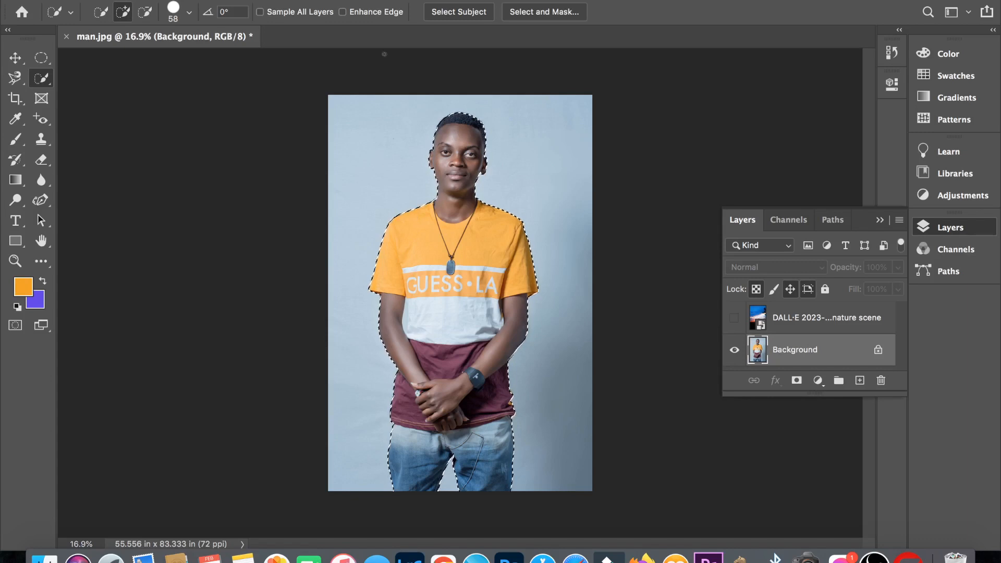
{"action": "left_click", "coordinate": [317, 1]}
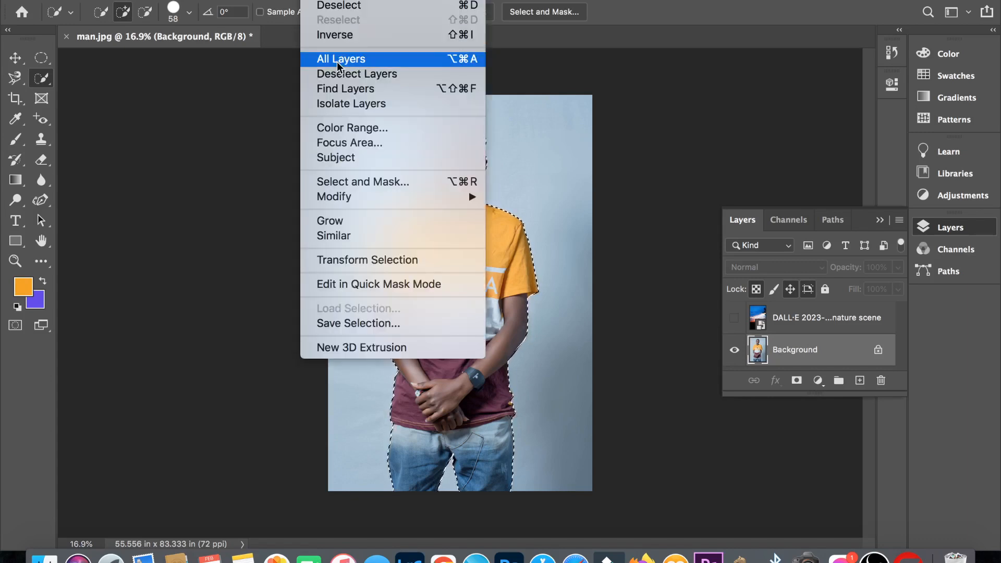
{"action": "left_click", "coordinate": [336, 36]}
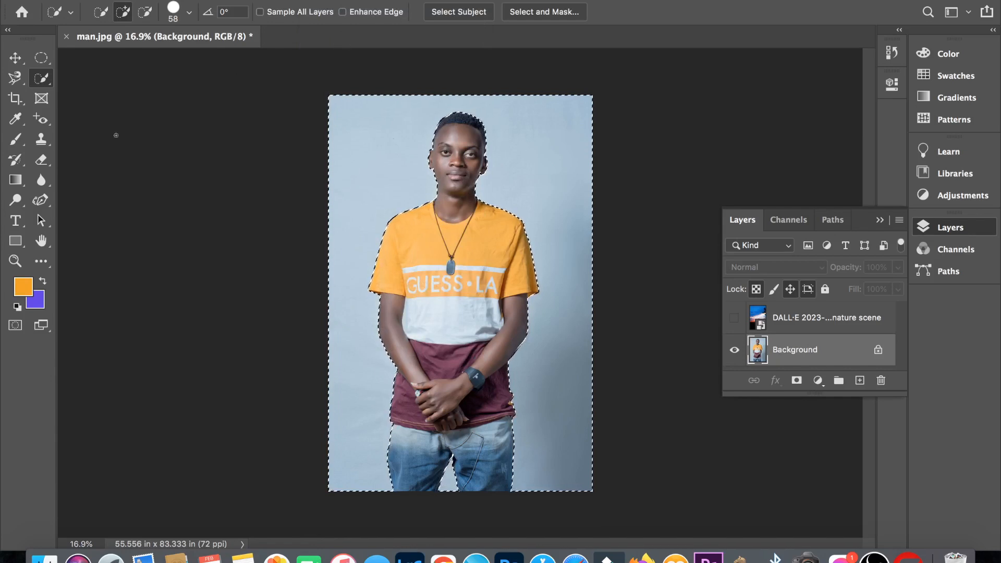
- Set the background colour to a light purple
{"action": "left_click", "coordinate": [42, 303]}
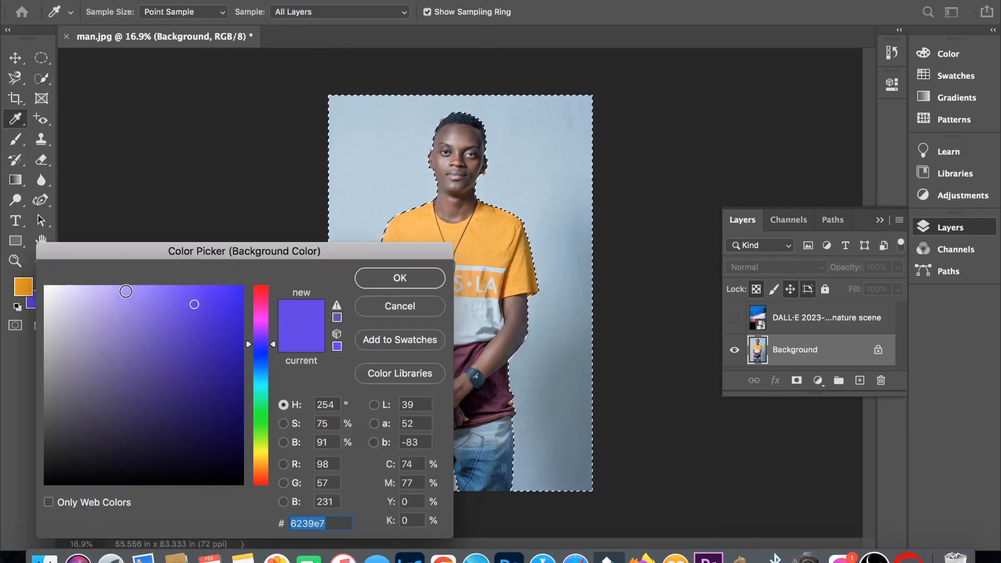
{"action": "left_click", "coordinate": [103, 298]}
{"action": "left_click", "coordinate": [399, 278]}
{"action": "key", "text": "w"}
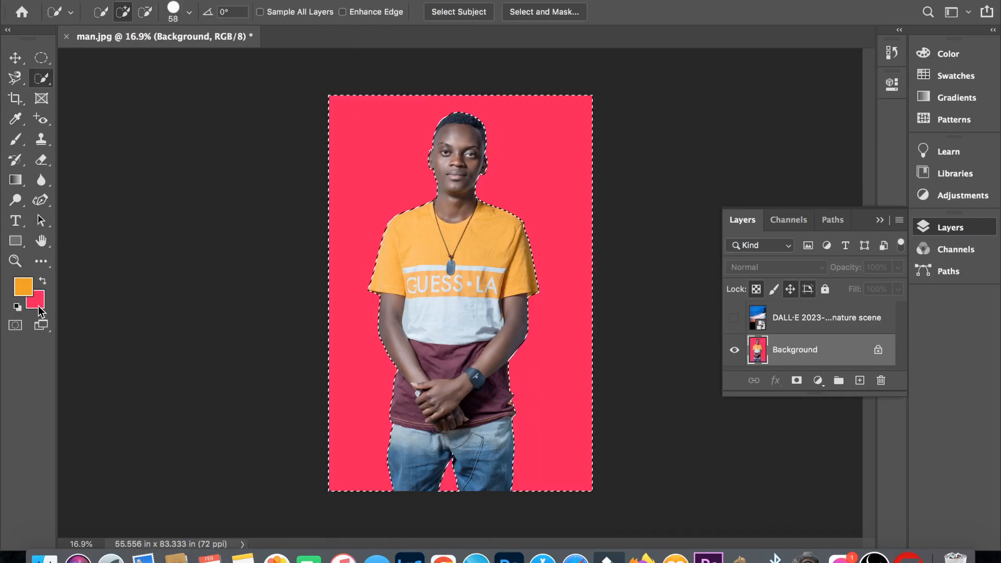
- Fill the selected backdrop around the man with a green background colour and clear the selection
{"action": "left_click", "coordinate": [38, 305]}
{"action": "left_click", "coordinate": [257, 418]}
{"action": "left_click", "coordinate": [398, 275]}
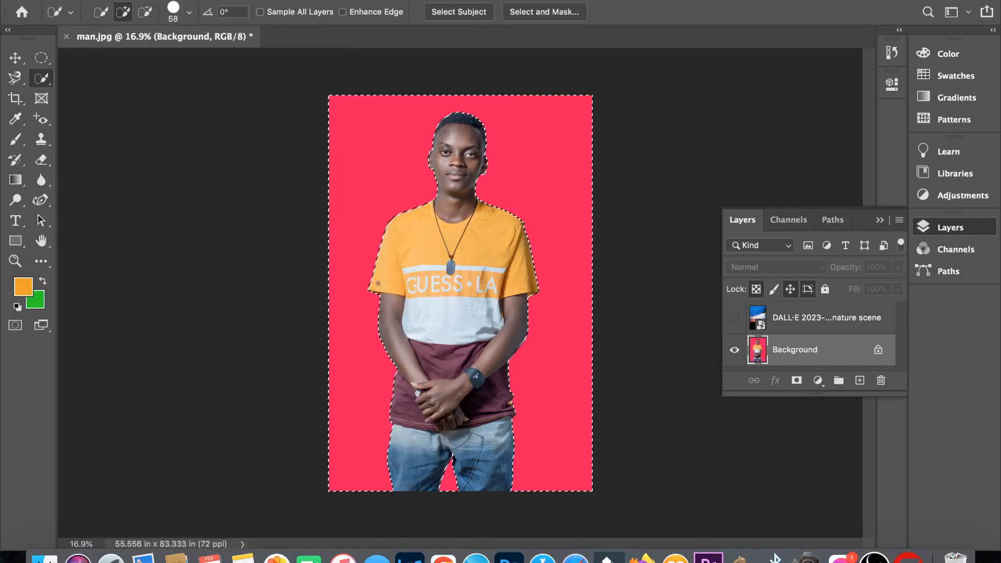
{"action": "key", "text": "super+BackSpace"}
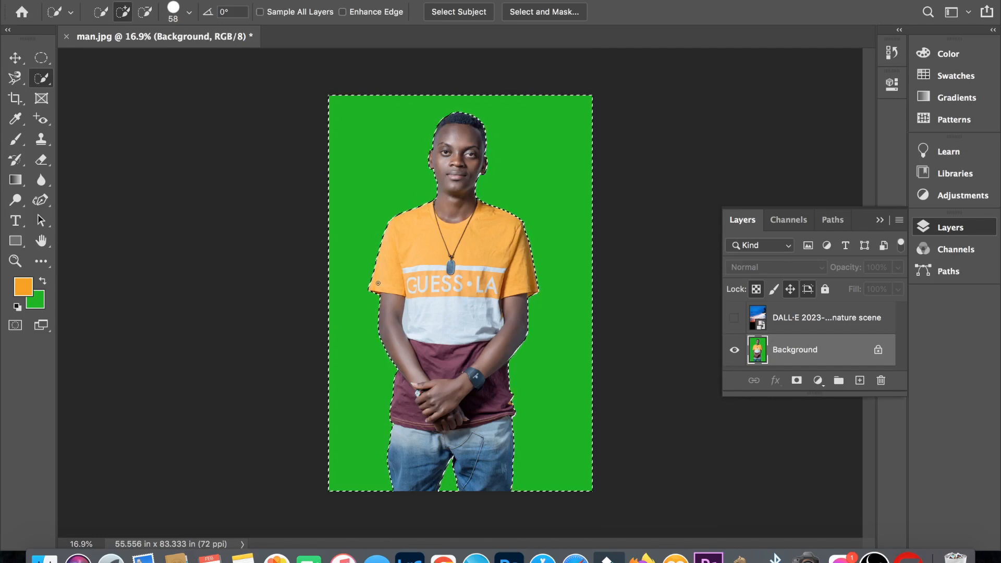
{"action": "key", "text": "super+d"}
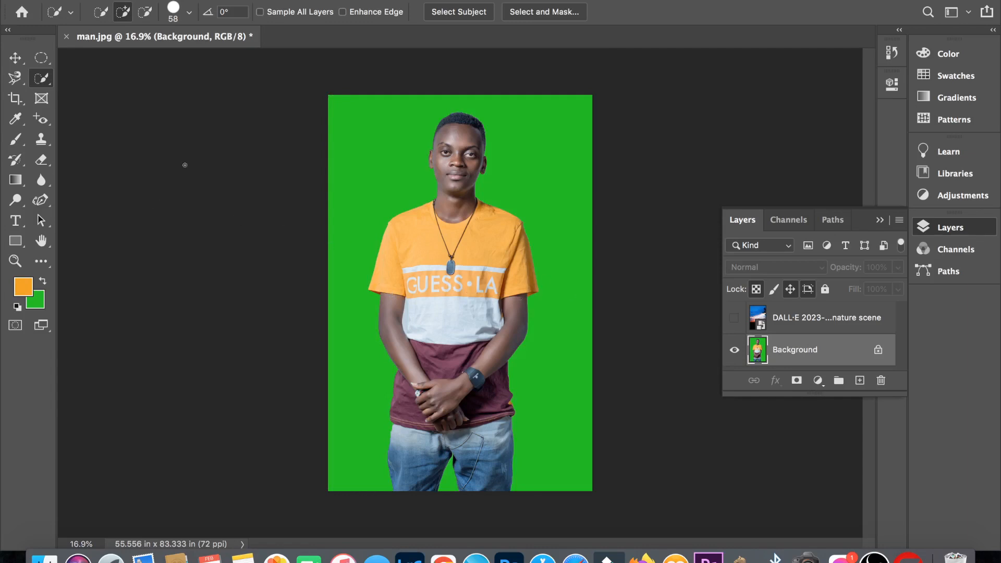
- Select the man using Select Subject, show the sunset layer, and copy the man to a new layer above it
{"action": "left_click", "coordinate": [458, 16]}
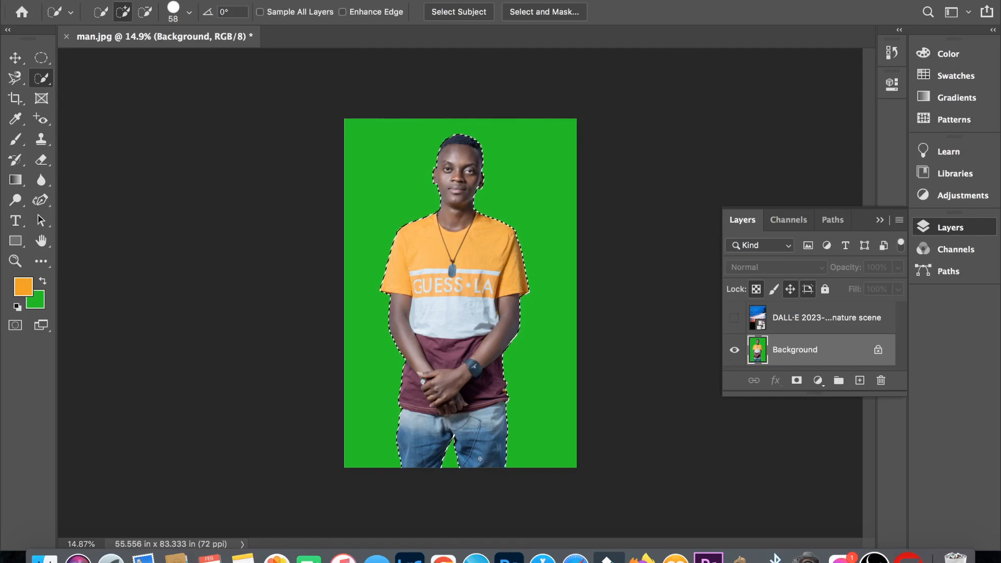
{"action": "left_click", "coordinate": [734, 318]}
{"action": "left_click", "coordinate": [756, 319]}
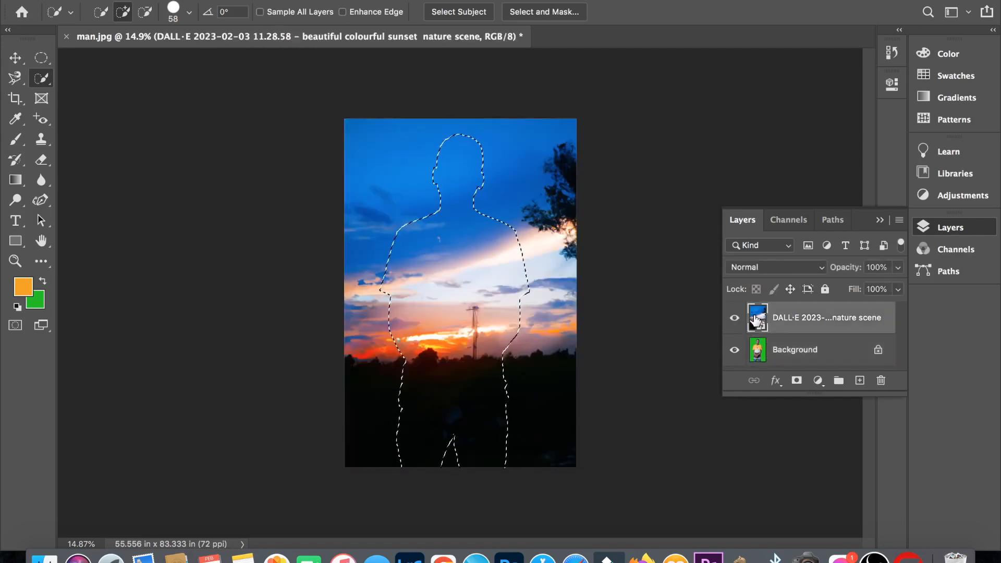
{"action": "key", "text": "ctrl+j"}
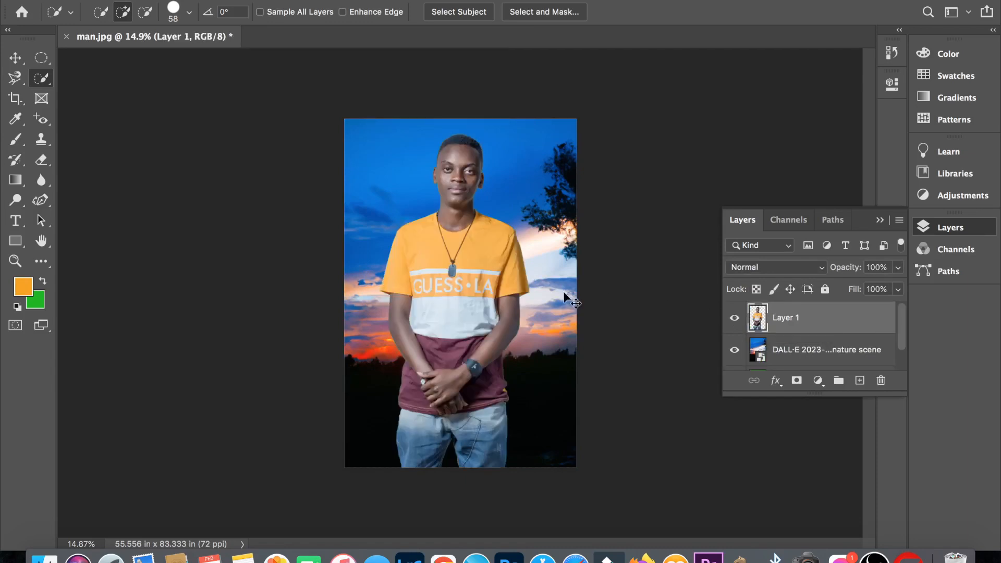
- Scale the man layer down to about 98% and adjust his position over the sunset background
{"action": "key", "text": "ctrl+t"}
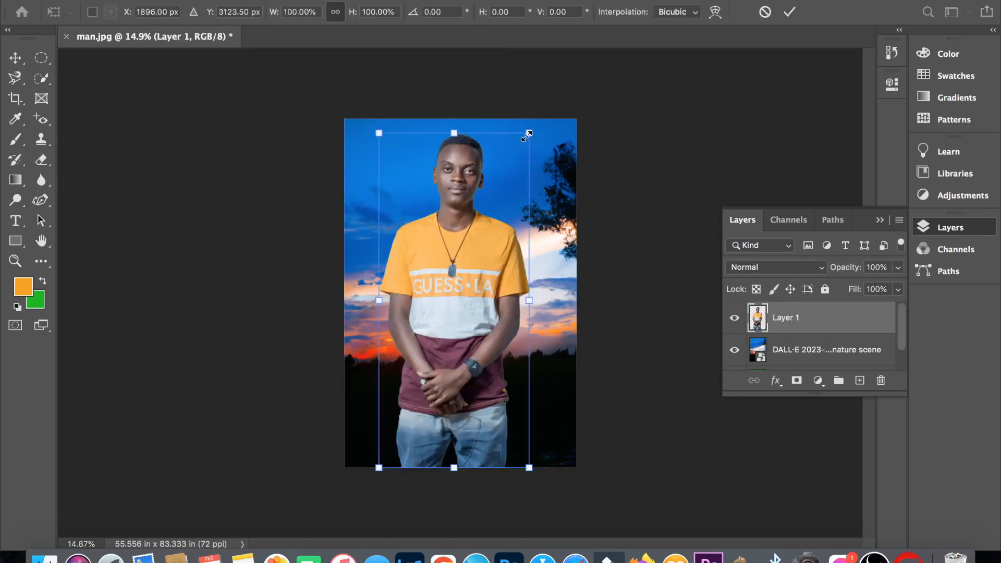
{"action": "left_click_drag", "start_coordinate": [526, 134], "coordinate": [523, 140]}
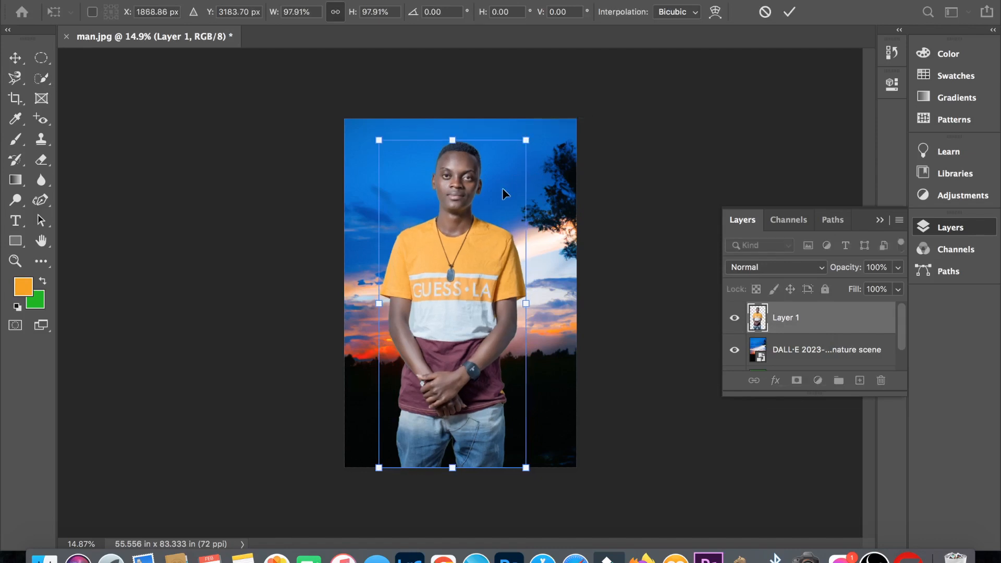
{"action": "left_click_drag", "start_coordinate": [503, 189], "coordinate": [504, 195]}
{"action": "key", "text": "Return"}
- Select the green bottle using Object Selection in Rectangle mode, place a copy just beside it towards the plant, and deselect
{"action": "key", "text": "w"}
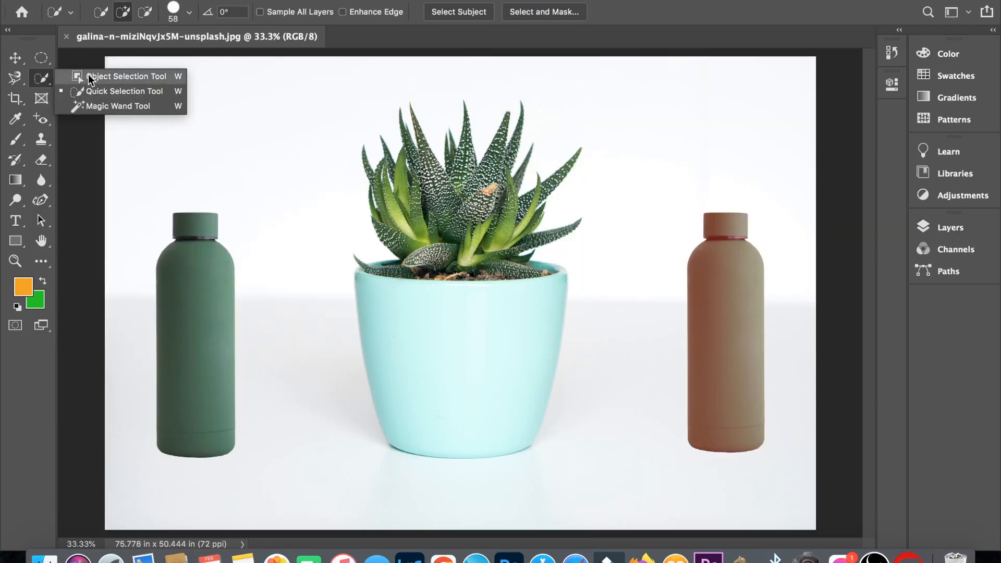
{"action": "left_click", "coordinate": [89, 76]}
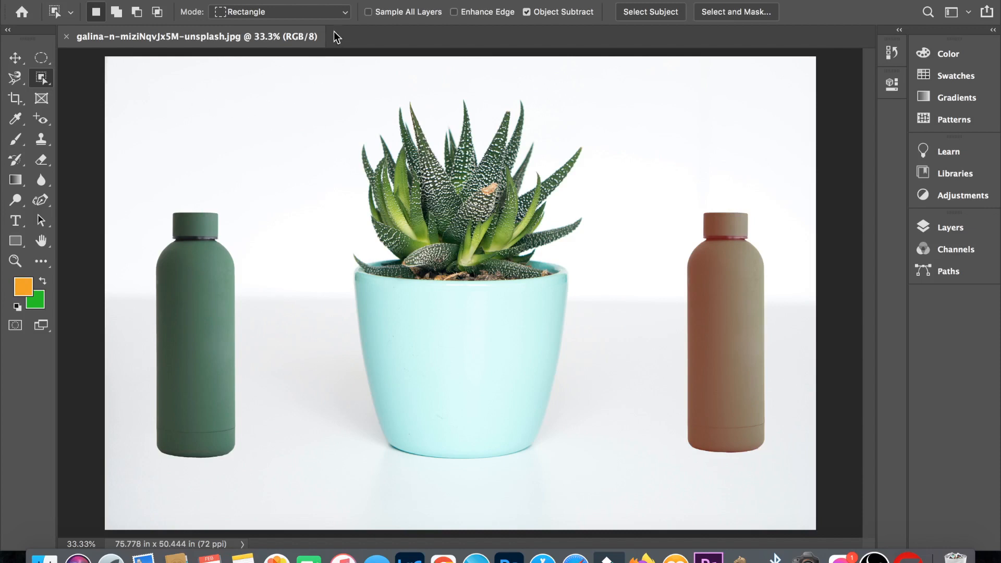
{"action": "left_click", "coordinate": [344, 14]}
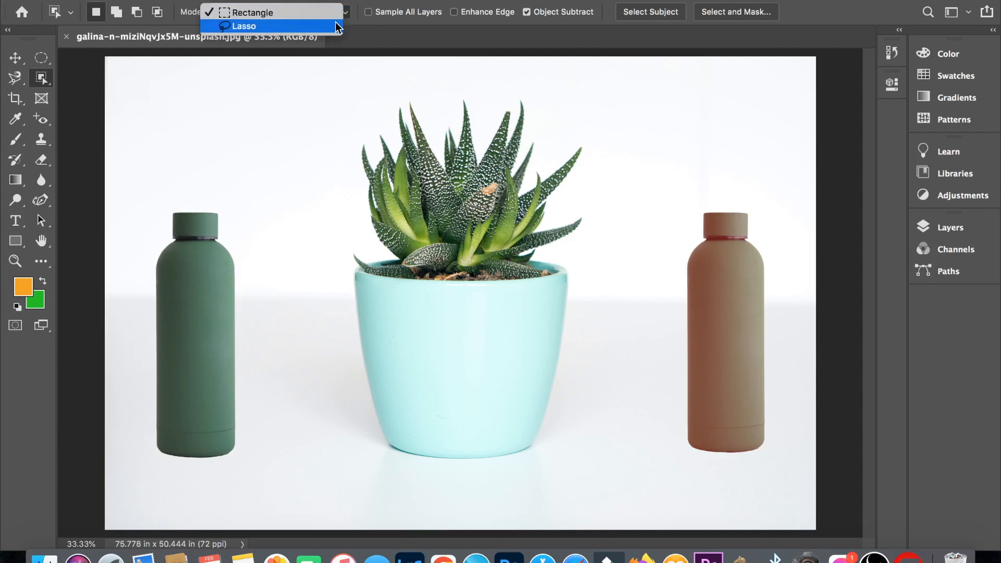
{"action": "left_click", "coordinate": [336, 15]}
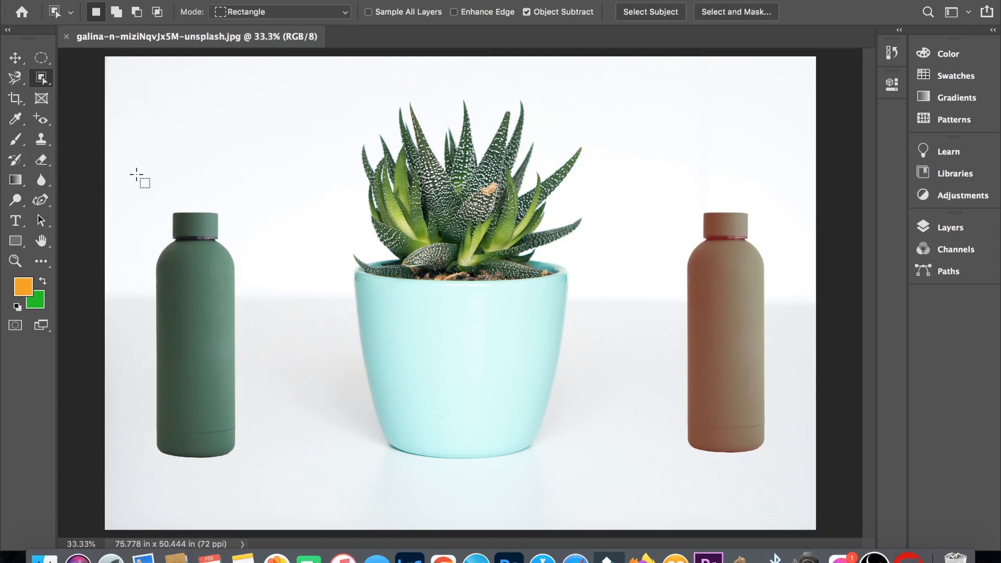
{"action": "mouse_move", "coordinate": [136, 177]}
{"action": "left_mouse_down"}
{"action": "mouse_move", "coordinate": [141, 279]}
{"action": "mouse_move", "coordinate": [176, 444]}
{"action": "mouse_move", "coordinate": [255, 480]}
{"action": "mouse_move", "coordinate": [285, 437]}
{"action": "left_mouse_up"}
{"action": "key", "text": "v"}
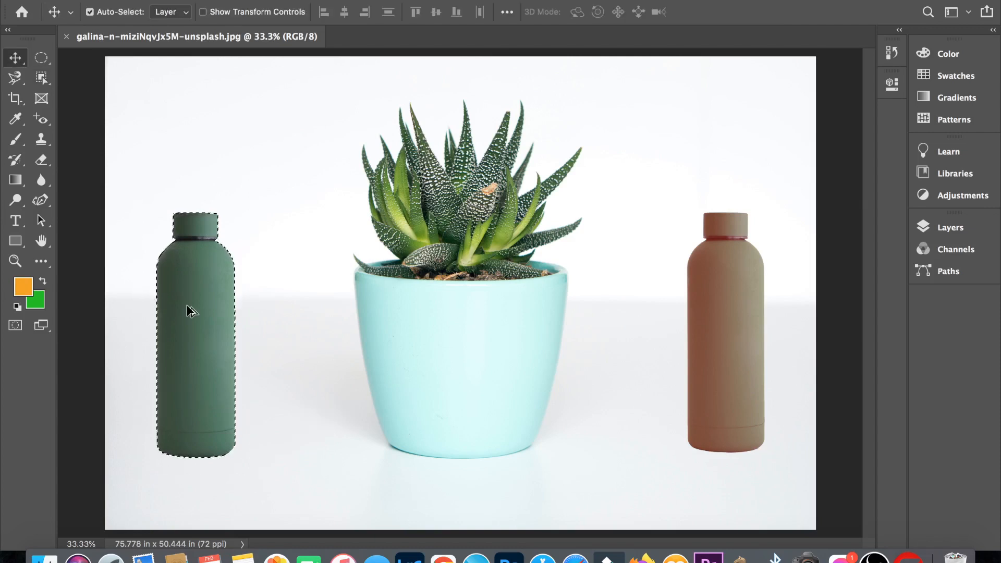
{"action": "left_click_drag", "start_coordinate": [191, 310], "coordinate": [274, 304]}
{"action": "key", "text": "ctrl+d"}
- Select the brown bottle using Object Selection in Lasso mode, place a copy between it and the plant, and deselect
{"action": "key", "text": "w"}
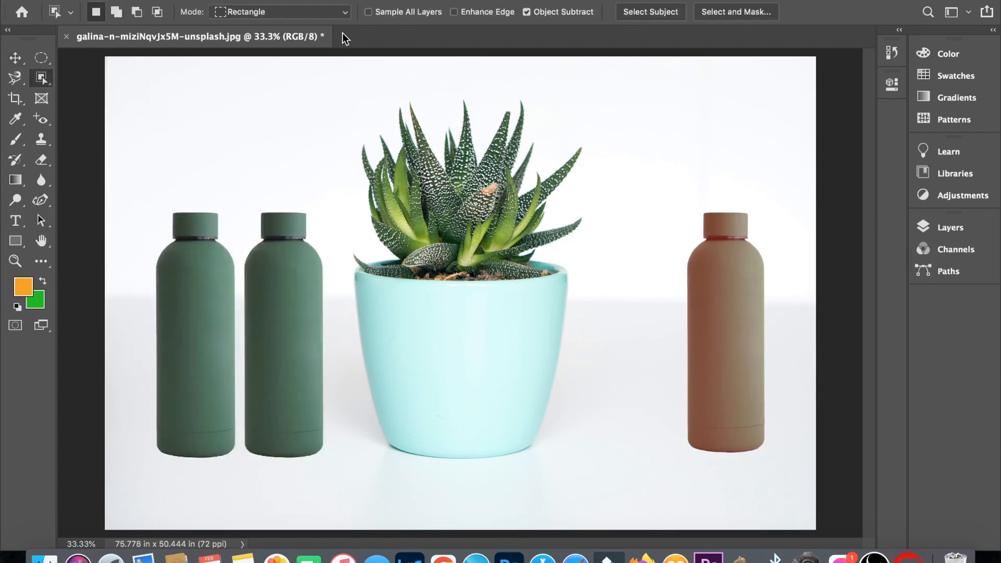
{"action": "left_click", "coordinate": [342, 15]}
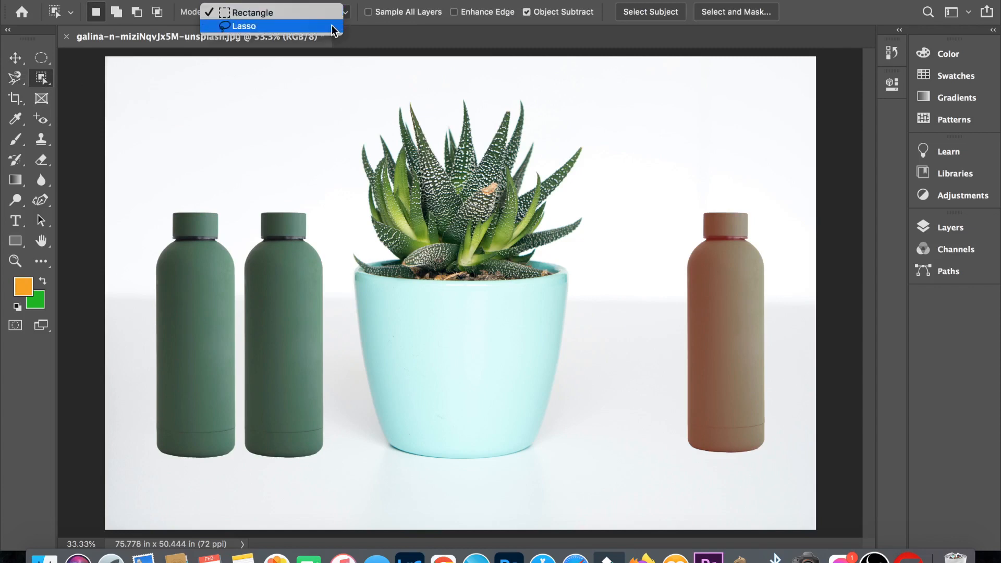
{"action": "left_click", "coordinate": [332, 25]}
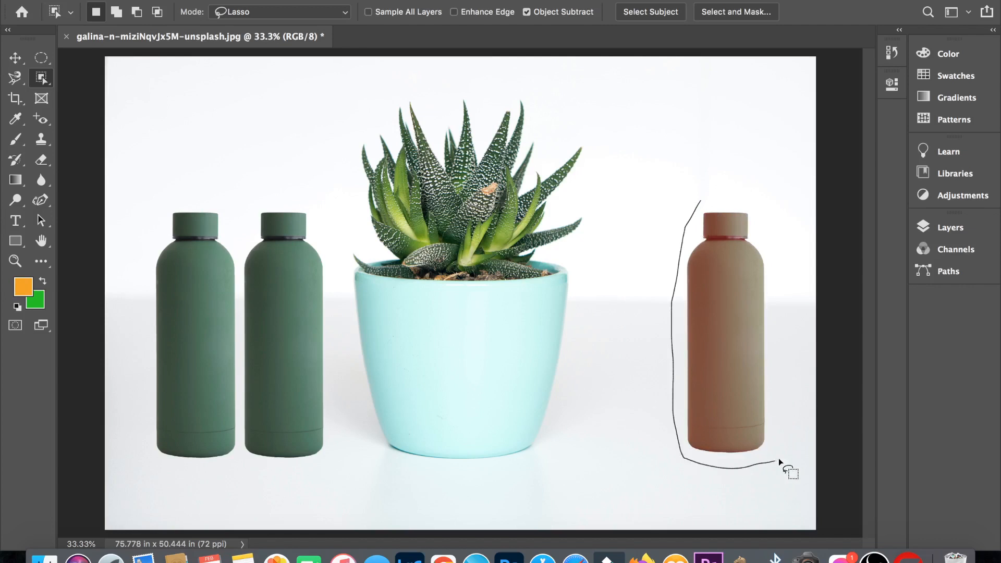
{"action": "mouse_move", "coordinate": [778, 461]}
{"action": "left_mouse_down"}
{"action": "mouse_move", "coordinate": [790, 366]}
{"action": "mouse_move", "coordinate": [775, 262]}
{"action": "mouse_move", "coordinate": [759, 209]}
{"action": "mouse_move", "coordinate": [700, 202]}
{"action": "left_mouse_up"}
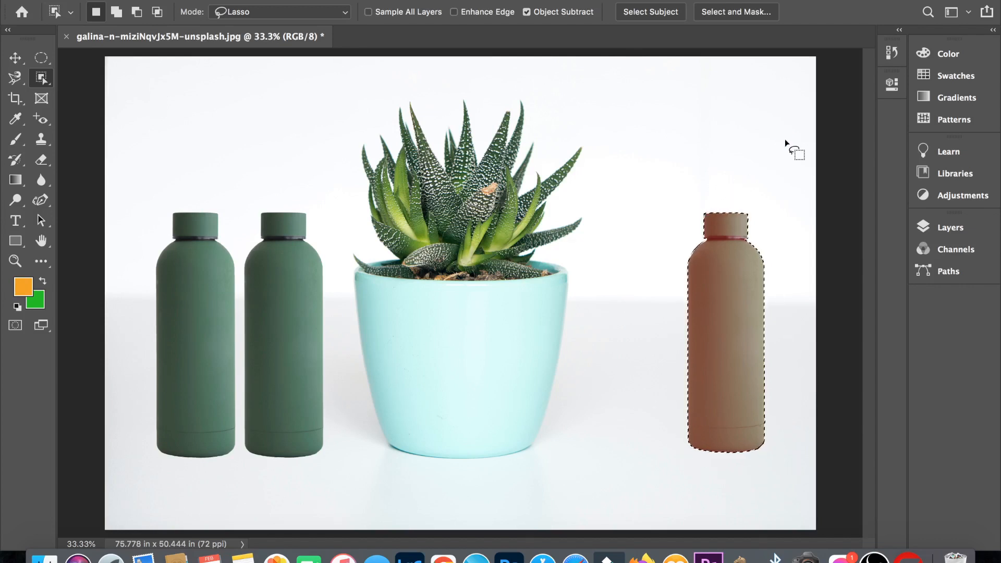
{"action": "key", "text": "v"}
{"action": "left_click_drag", "start_coordinate": [717, 319], "coordinate": [637, 320]}
{"action": "key", "text": "ctrl+d"}
- Select the potted plant with the Object Selection tool in Rectangle mode
{"action": "left_click", "coordinate": [44, 78]}
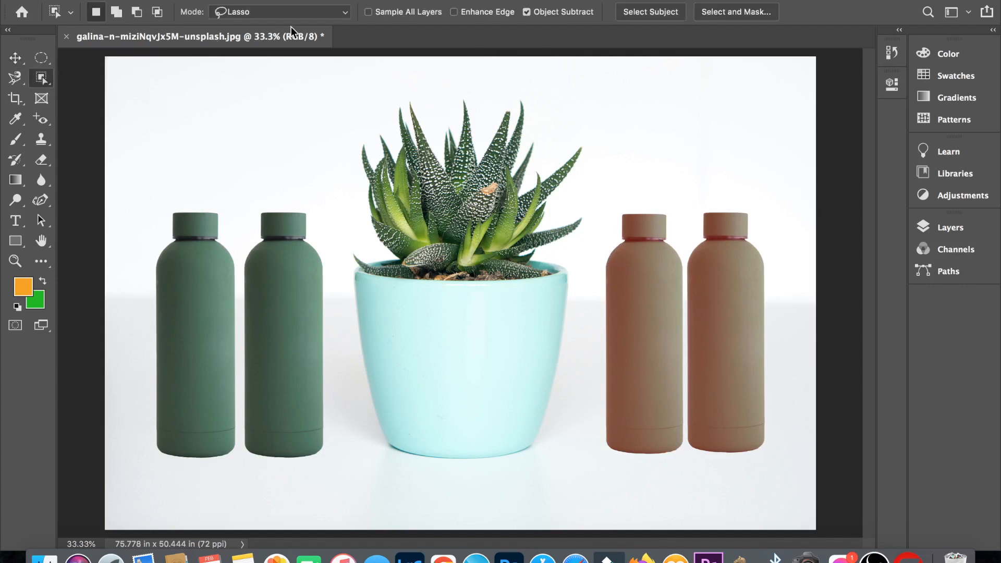
{"action": "left_click", "coordinate": [322, 17]}
{"action": "left_click", "coordinate": [323, 5]}
{"action": "left_click_drag", "start_coordinate": [333, 88], "coordinate": [591, 461]}
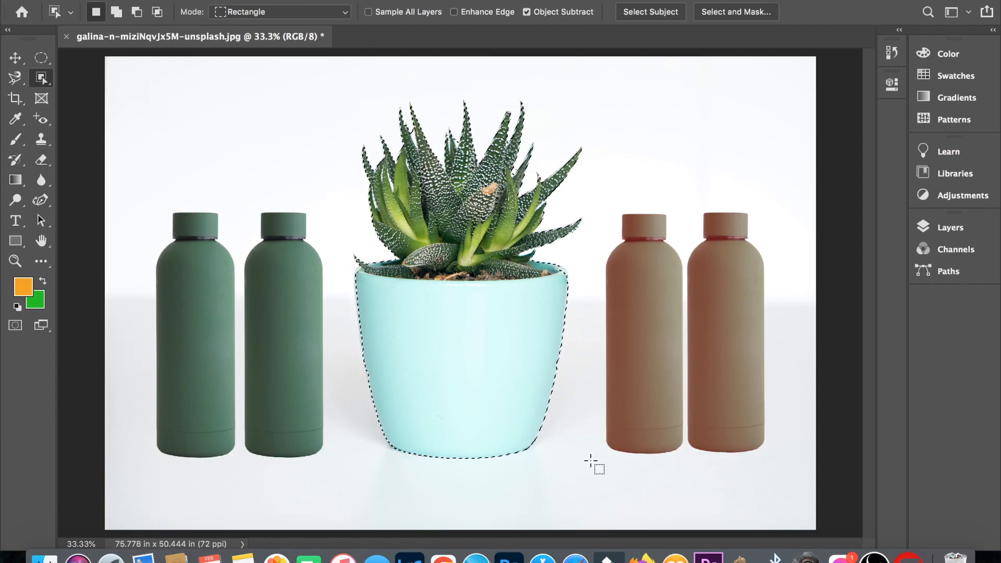
- Refine the plant selection in Lasso mode, subtracting the white gap between two leaves and correcting the edge at the pot's rim
{"action": "left_click", "coordinate": [333, 9]}
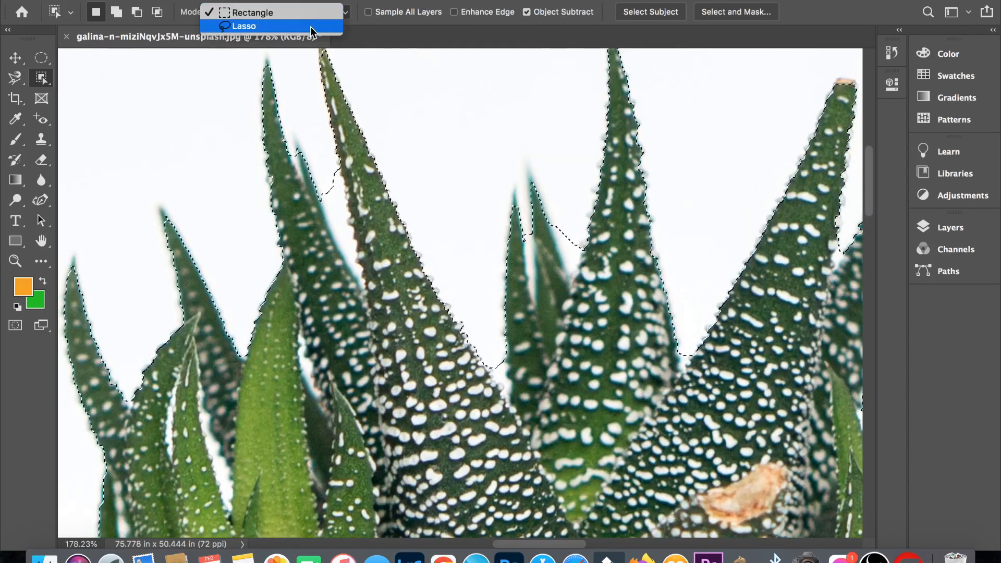
{"action": "left_click", "coordinate": [310, 28]}
{"action": "scroll", "coordinate": [344, 203], "scroll_direction": "up", "scroll_amount": 3}
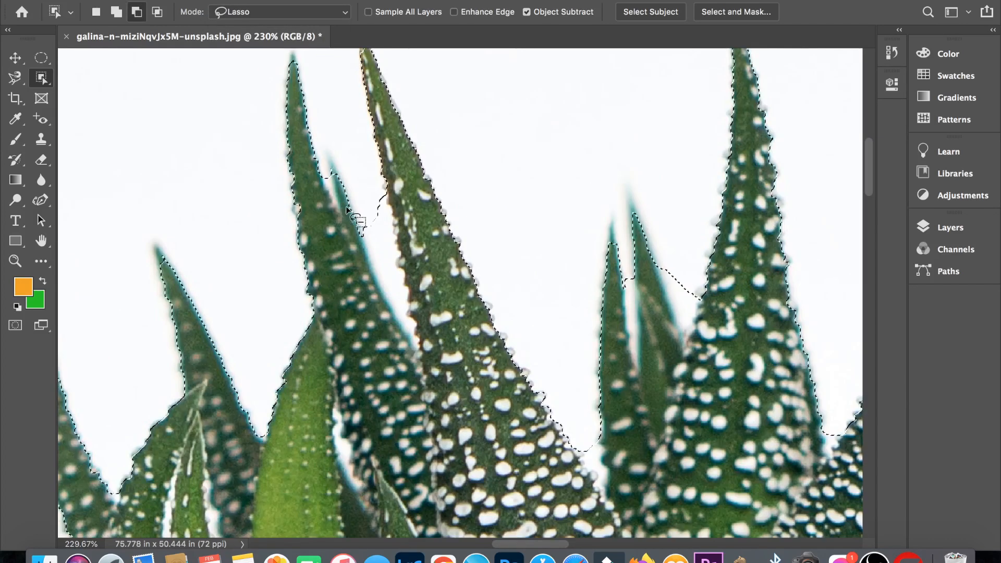
{"action": "mouse_move", "coordinate": [346, 207]}
{"action": "left_mouse_down"}
{"action": "mouse_move", "coordinate": [396, 187]}
{"action": "mouse_move", "coordinate": [414, 208]}
{"action": "mouse_move", "coordinate": [433, 307]}
{"action": "mouse_move", "coordinate": [420, 388]}
{"action": "mouse_move", "coordinate": [389, 357]}
{"action": "mouse_move", "coordinate": [332, 208]}
{"action": "mouse_move", "coordinate": [357, 208]}
{"action": "left_mouse_up"}
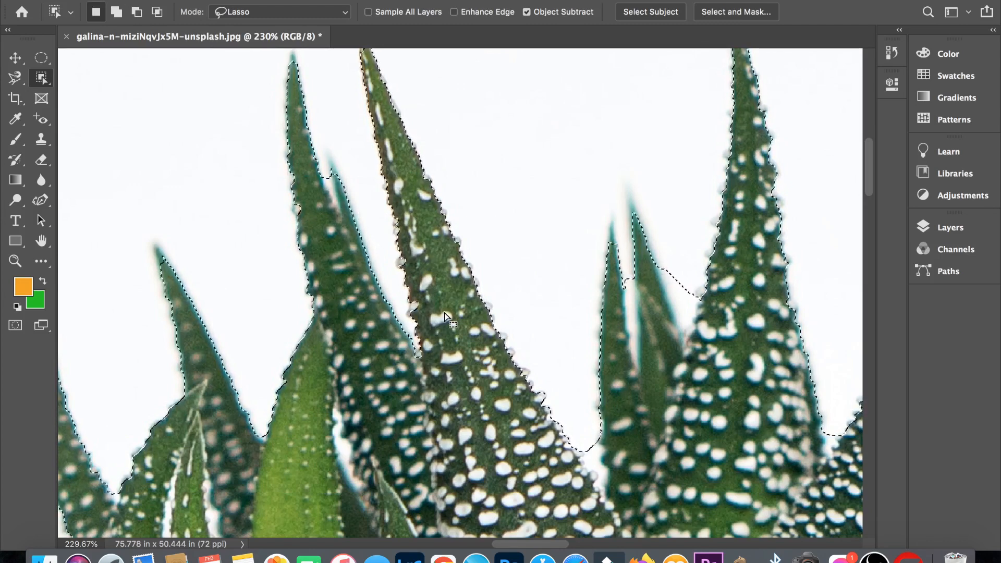
{"action": "scroll", "coordinate": [498, 174], "scroll_direction": "down", "scroll_amount": 15}
{"action": "scroll", "coordinate": [498, 174], "scroll_direction": "right", "scroll_amount": 10}
{"action": "mouse_move", "coordinate": [498, 173]}
{"action": "left_mouse_down"}
{"action": "mouse_move", "coordinate": [556, 190]}
{"action": "mouse_move", "coordinate": [593, 224]}
{"action": "mouse_move", "coordinate": [583, 325]}
{"action": "mouse_move", "coordinate": [540, 285]}
{"action": "mouse_move", "coordinate": [521, 203]}
{"action": "mouse_move", "coordinate": [500, 180]}
{"action": "mouse_move", "coordinate": [516, 189]}
{"action": "left_mouse_up"}
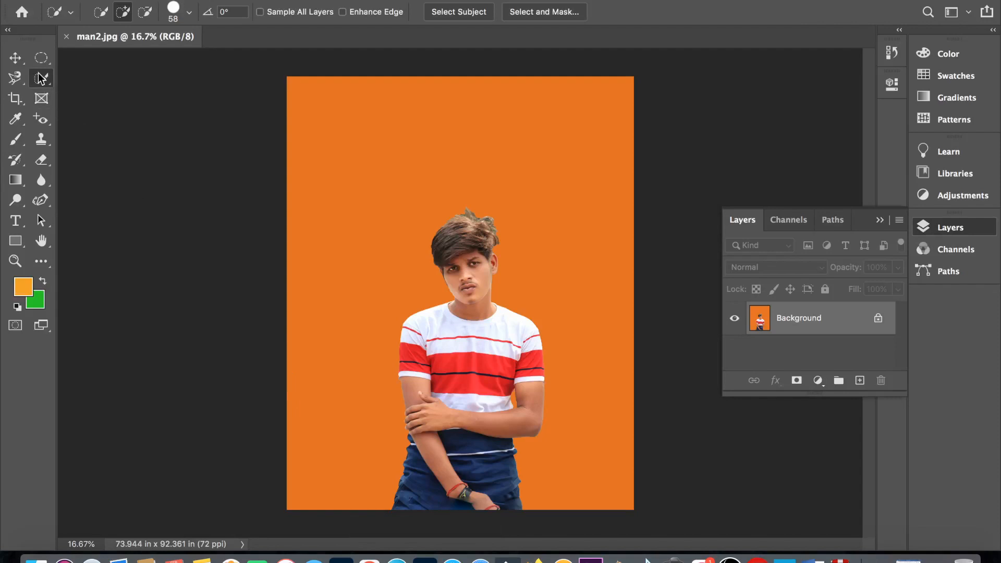
- Select the orange backdrop with the Magic Wand at tolerance 32, convert the background to Layer 0, and delete the selected backdrop
{"action": "right_click", "coordinate": [41, 78]}
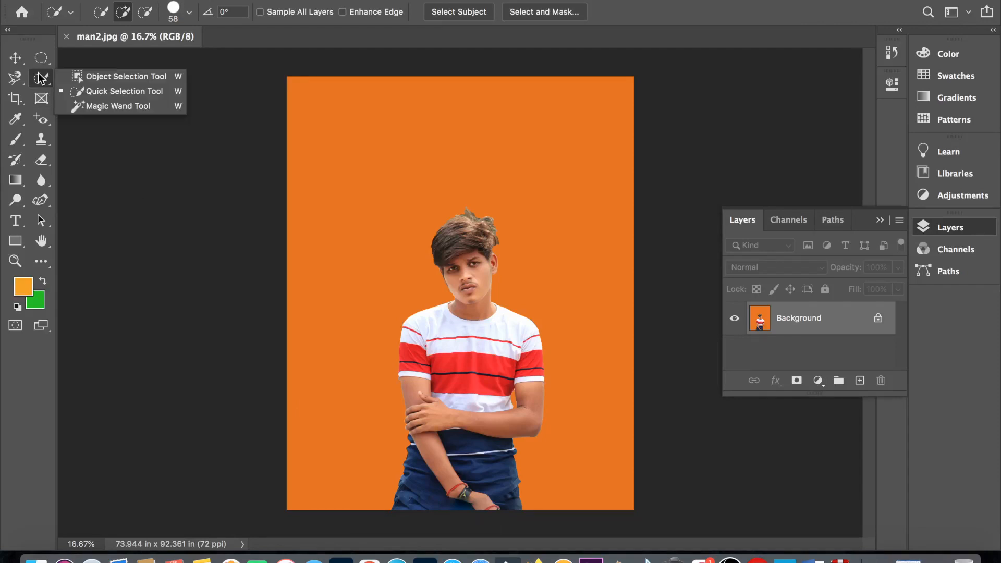
{"action": "left_click", "coordinate": [86, 105]}
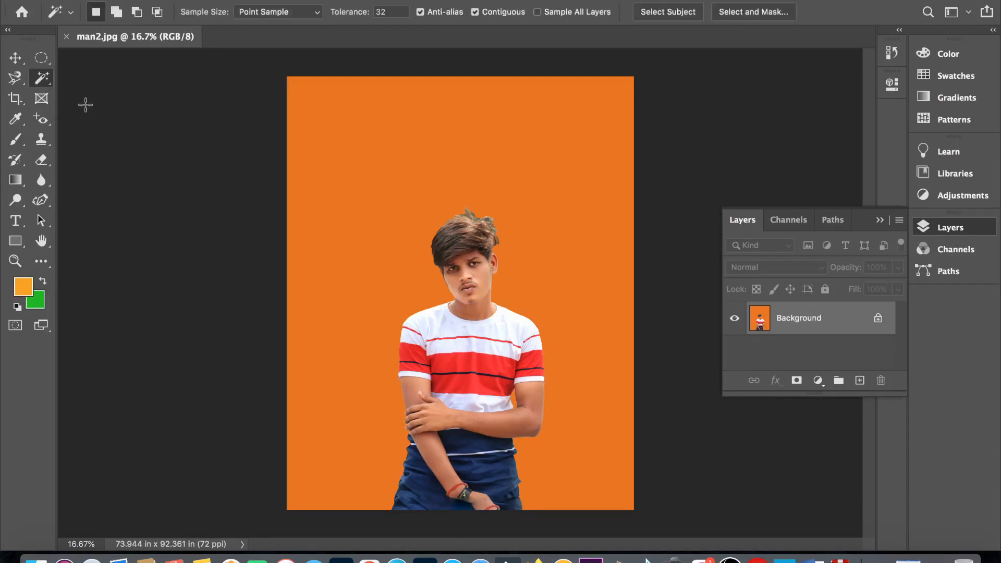
{"action": "left_click", "coordinate": [343, 233]}
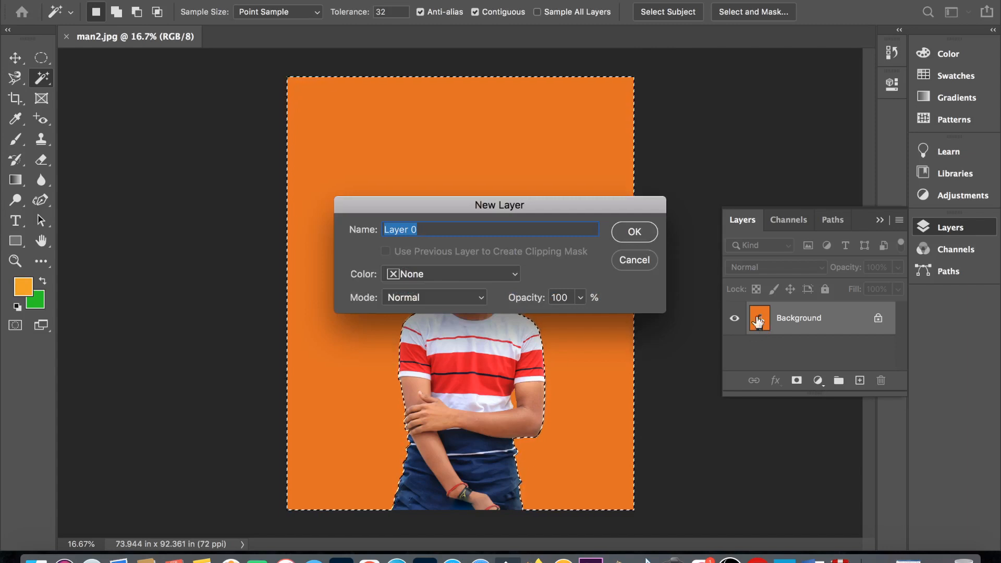
{"action": "left_click", "coordinate": [645, 235]}
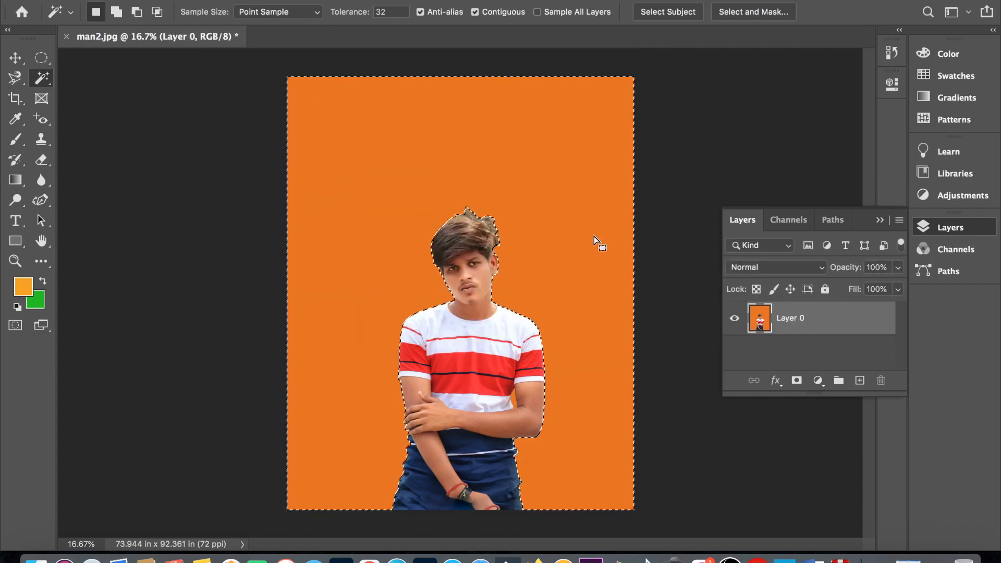
{"action": "key", "text": "Delete"}
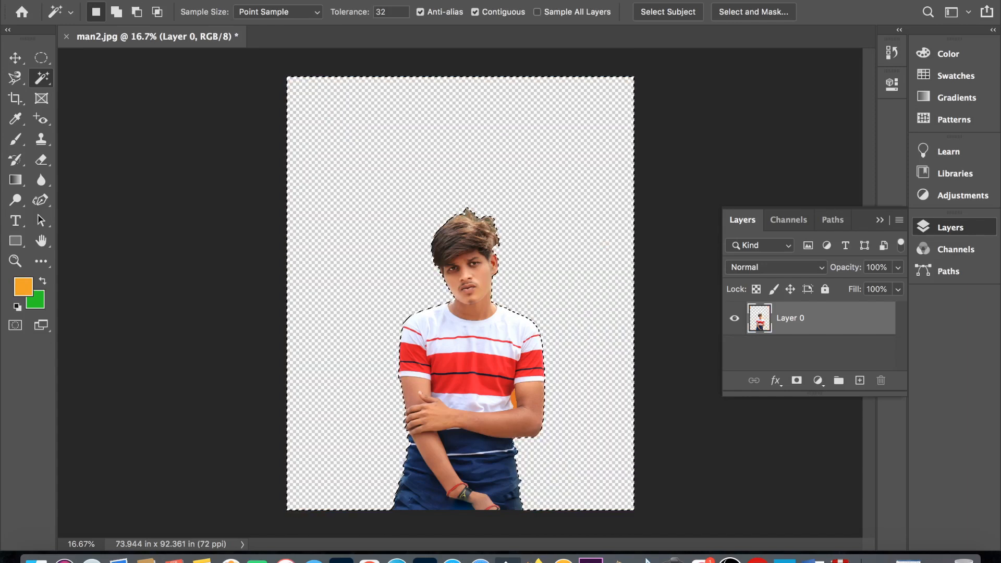
- Save the cut-out man as a PNG file named man2 in the for tt folder
{"action": "left_click", "coordinate": [119, 1]}
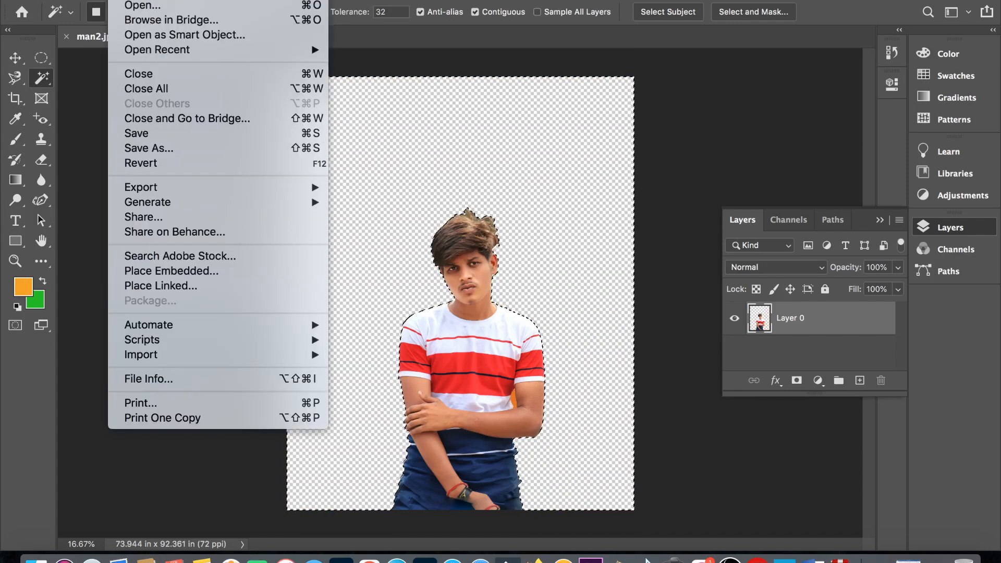
{"action": "left_click", "coordinate": [160, 149]}
{"action": "left_click", "coordinate": [786, 170]}
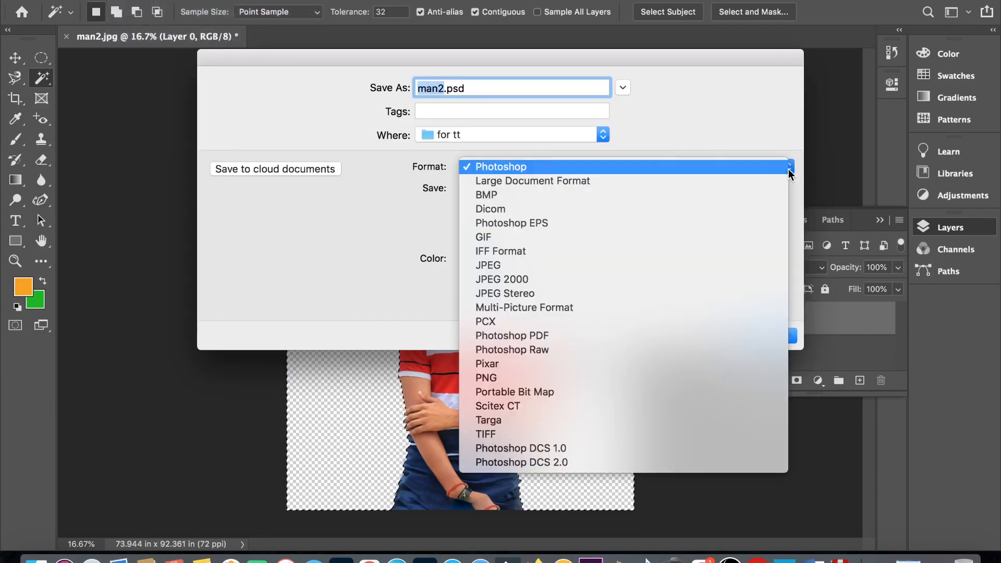
{"action": "left_click", "coordinate": [612, 378]}
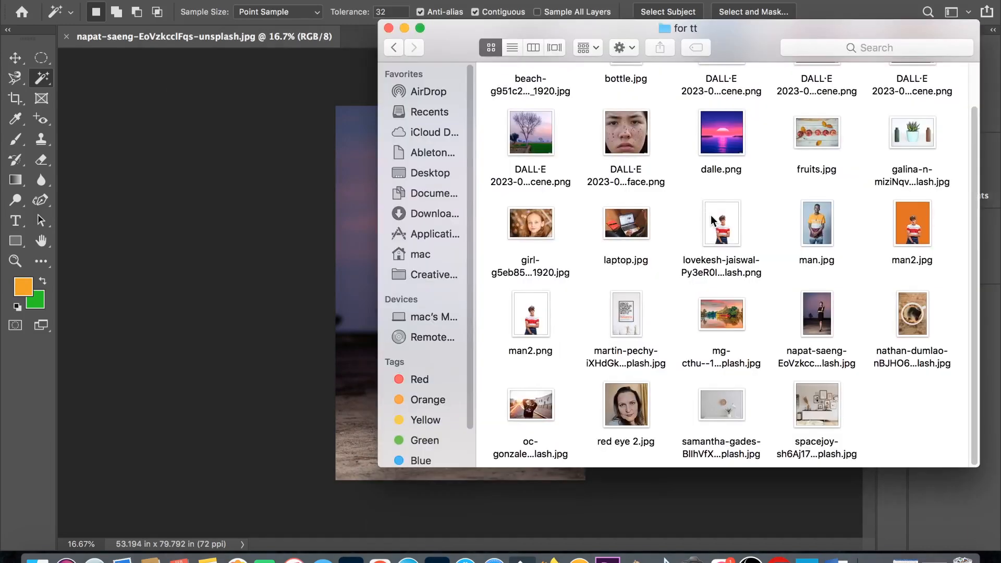
- Place man2.png into the photo of the woman at dusk and enlarge it
{"action": "left_click_drag", "start_coordinate": [545, 301], "coordinate": [405, 268]}
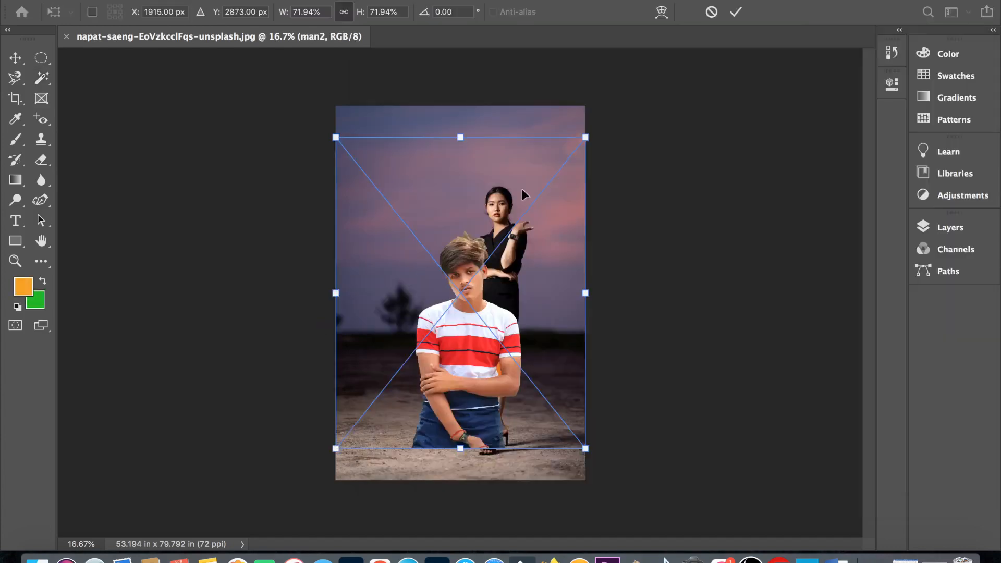
{"action": "left_click_drag", "start_coordinate": [585, 138], "coordinate": [625, 85]}
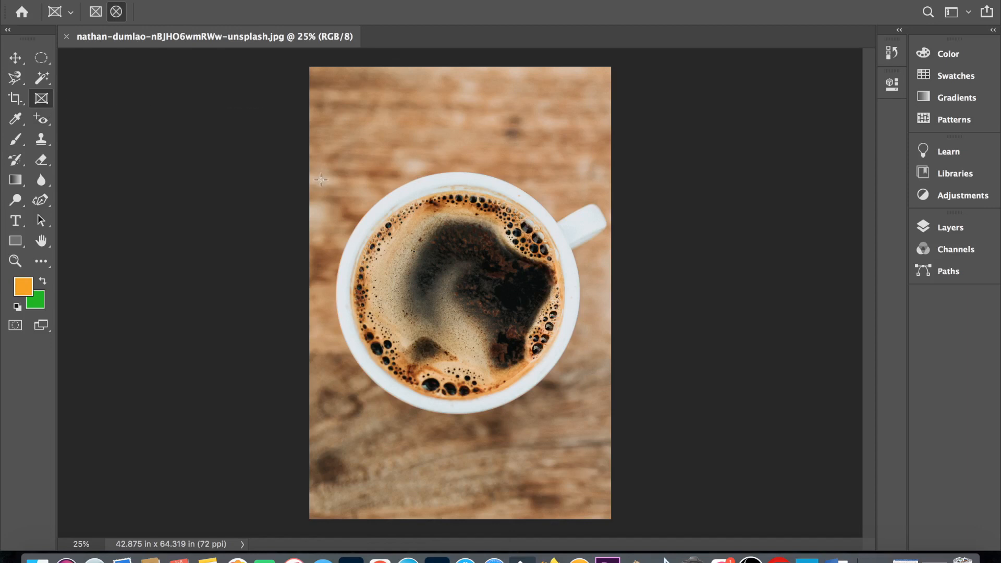
- Draw an elliptical frame over the coffee cup and resize its four sides to fit inside the cup's rim
{"action": "left_click", "coordinate": [116, 13]}
{"action": "left_click_drag", "start_coordinate": [323, 178], "coordinate": [589, 422]}
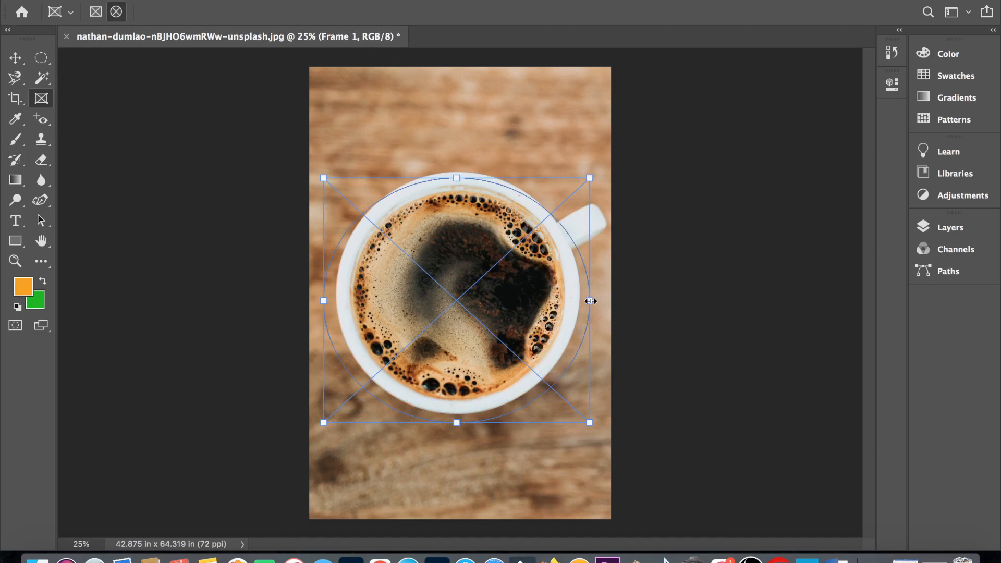
{"action": "left_click_drag", "start_coordinate": [590, 301], "coordinate": [577, 301]}
{"action": "left_click_drag", "start_coordinate": [324, 300], "coordinate": [338, 301]}
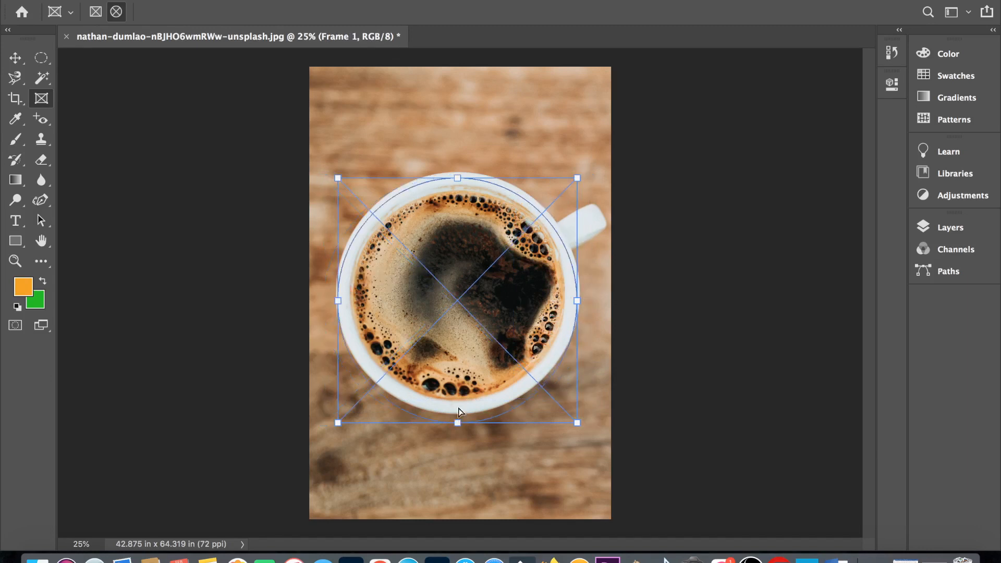
{"action": "left_click_drag", "start_coordinate": [457, 422], "coordinate": [457, 408]}
{"action": "left_click_drag", "start_coordinate": [457, 177], "coordinate": [458, 181]}
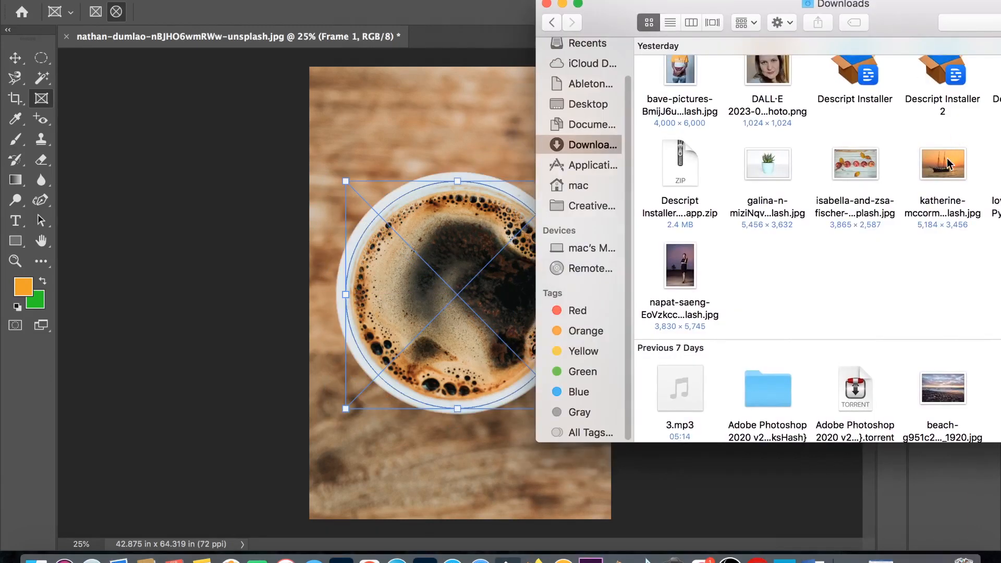
- Fill the elliptical frame with the sailing ship sunset photo, scale the photo to 69.69%, and enlarge the frame slightly
{"action": "left_click_drag", "start_coordinate": [947, 165], "coordinate": [445, 289]}
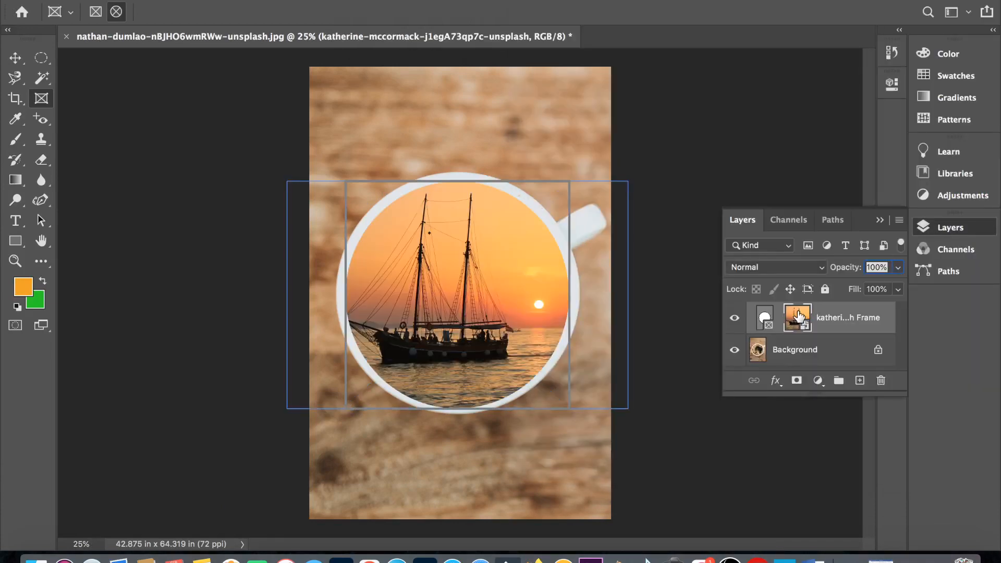
{"action": "key", "text": "super+t"}
{"action": "left_click_drag", "start_coordinate": [628, 181], "coordinate": [648, 173]}
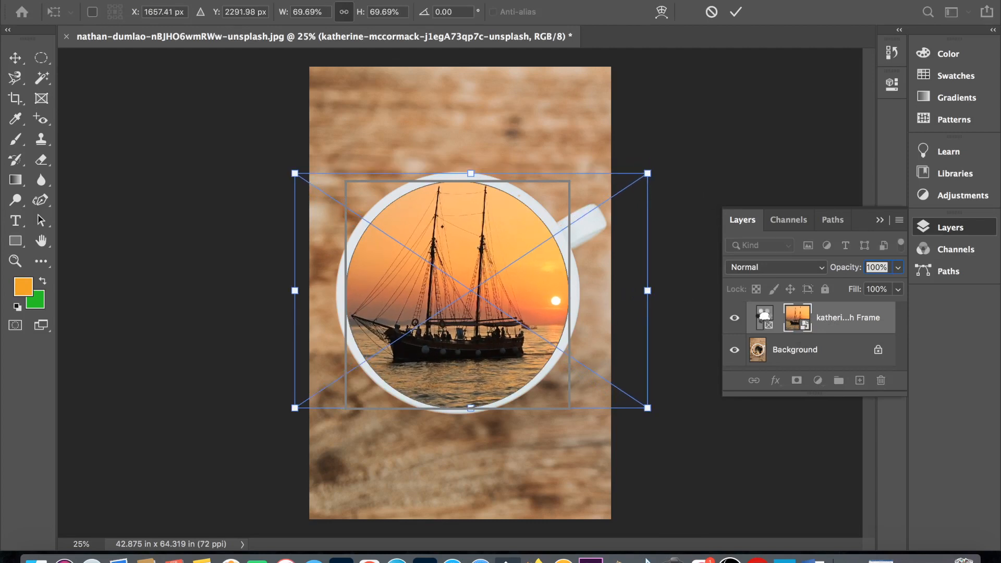
{"action": "left_click", "coordinate": [764, 316]}
{"action": "left_click_drag", "start_coordinate": [569, 409], "coordinate": [588, 423]}
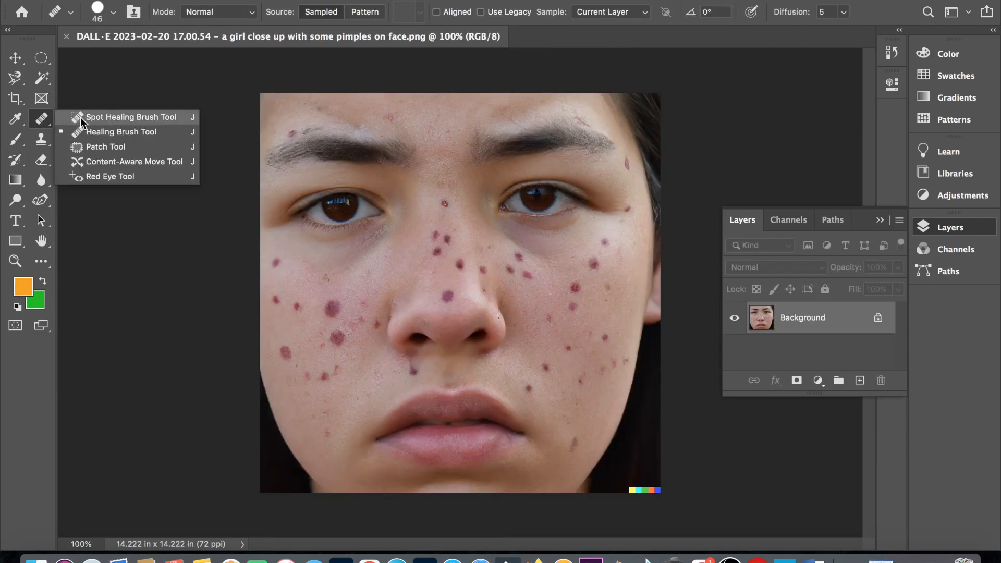
- Heal the pimples on the cheek at the photo's left side with the Spot Healing Brush at 63 px
{"action": "left_click", "coordinate": [80, 117]}
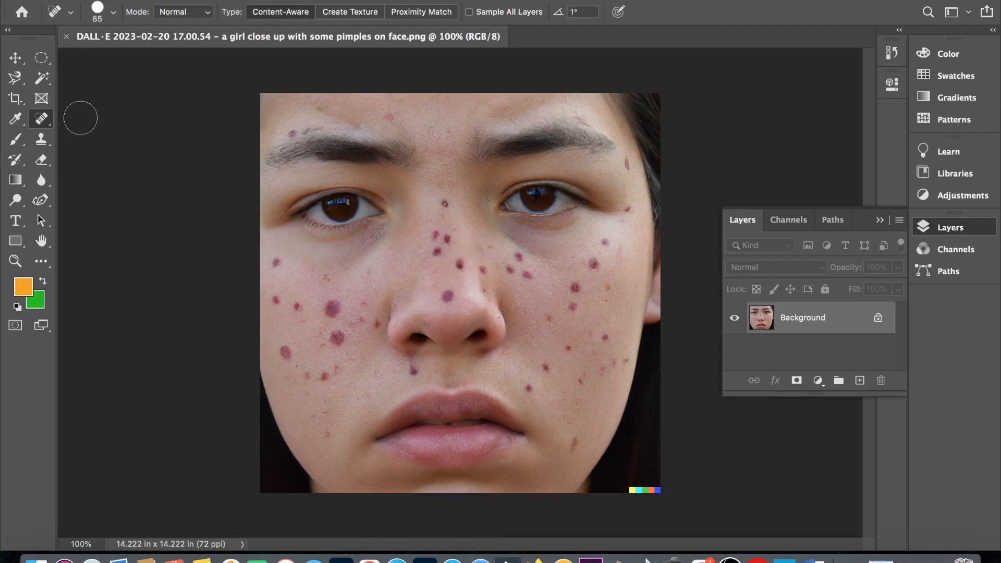
{"action": "left_click", "coordinate": [113, 12]}
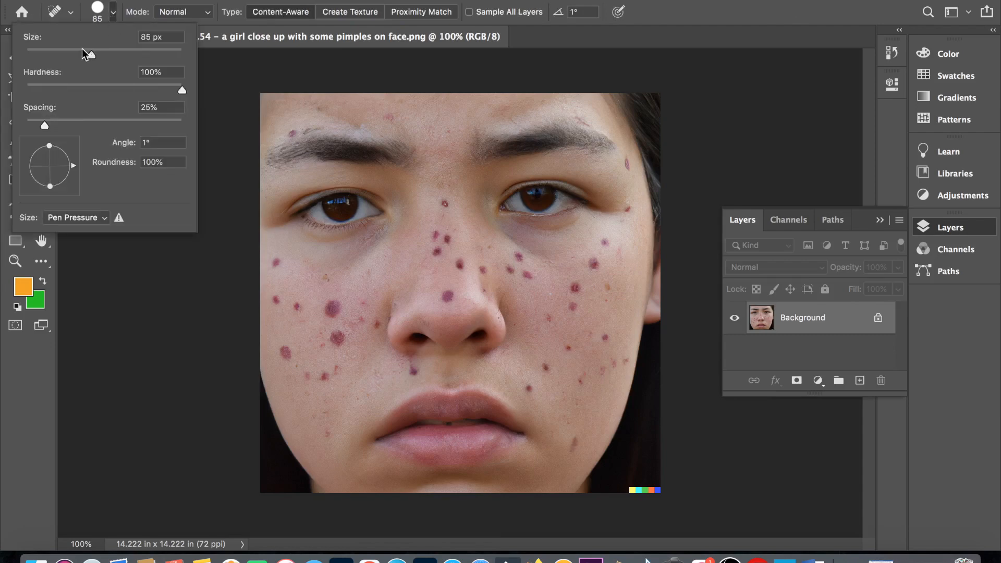
{"action": "left_click", "coordinate": [82, 49]}
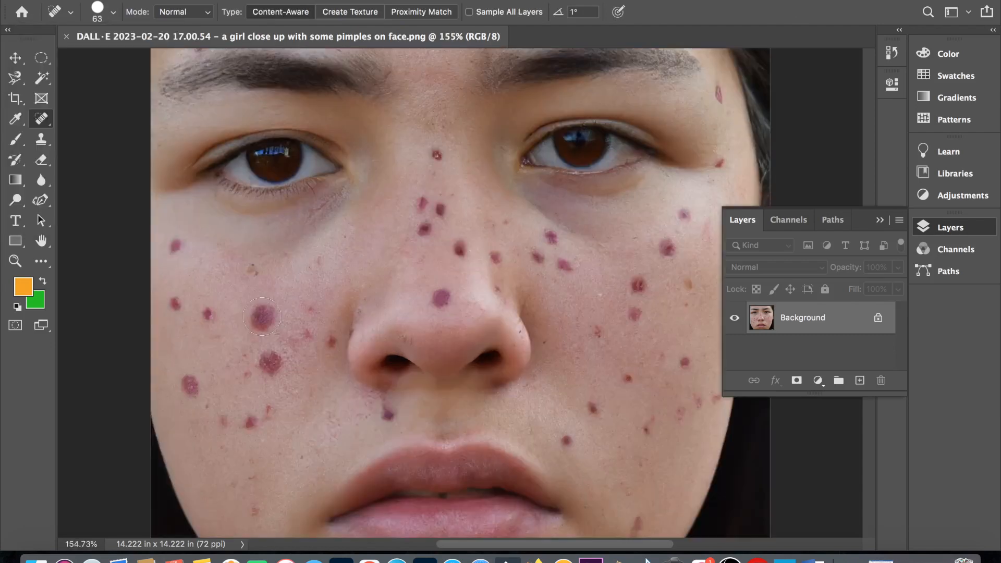
{"action": "left_click", "coordinate": [261, 317]}
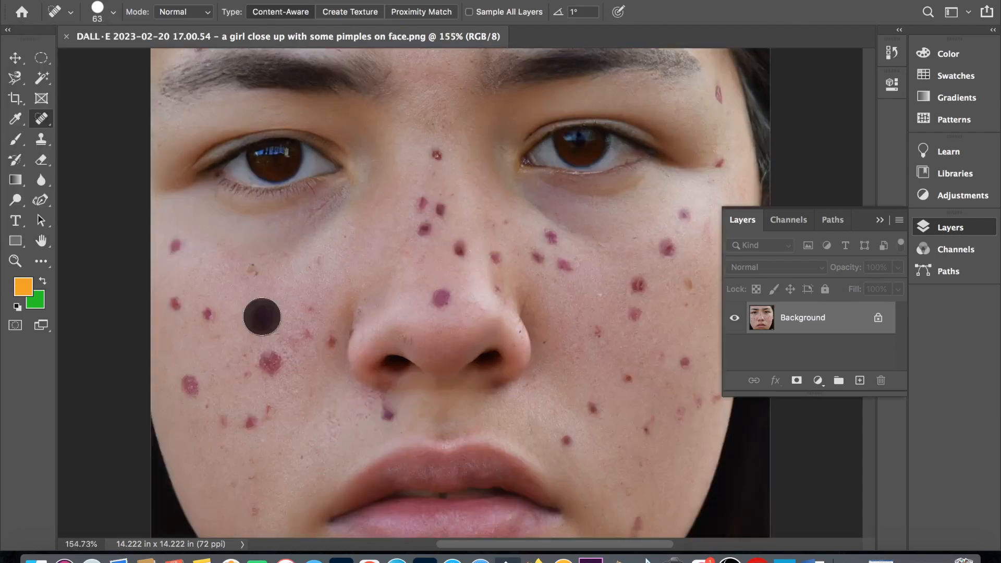
{"action": "left_click", "coordinate": [252, 276]}
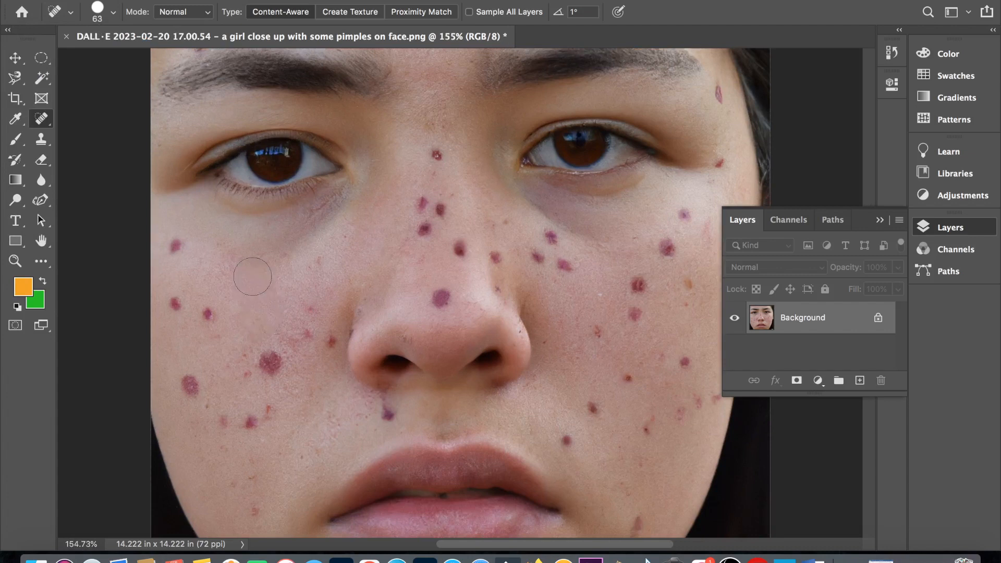
{"action": "left_click", "coordinate": [180, 246]}
{"action": "left_click", "coordinate": [177, 299]}
{"action": "left_click", "coordinate": [208, 315]}
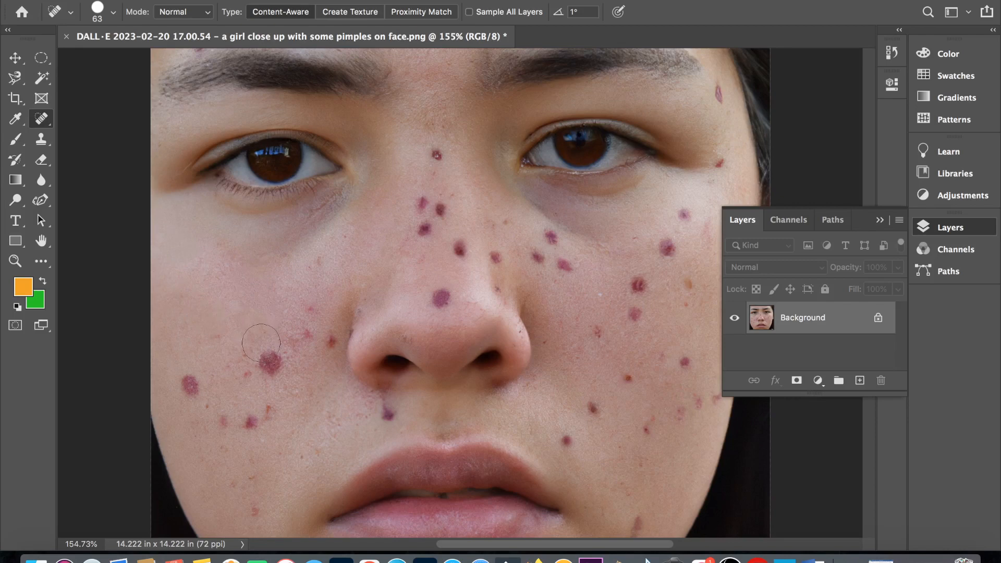
{"action": "left_click", "coordinate": [270, 360]}
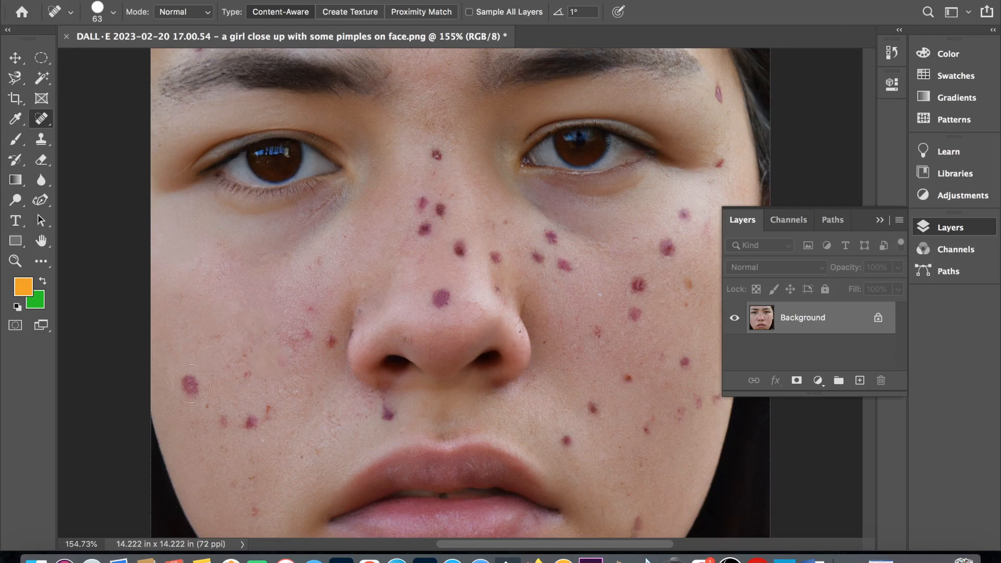
{"action": "left_click", "coordinate": [191, 383]}
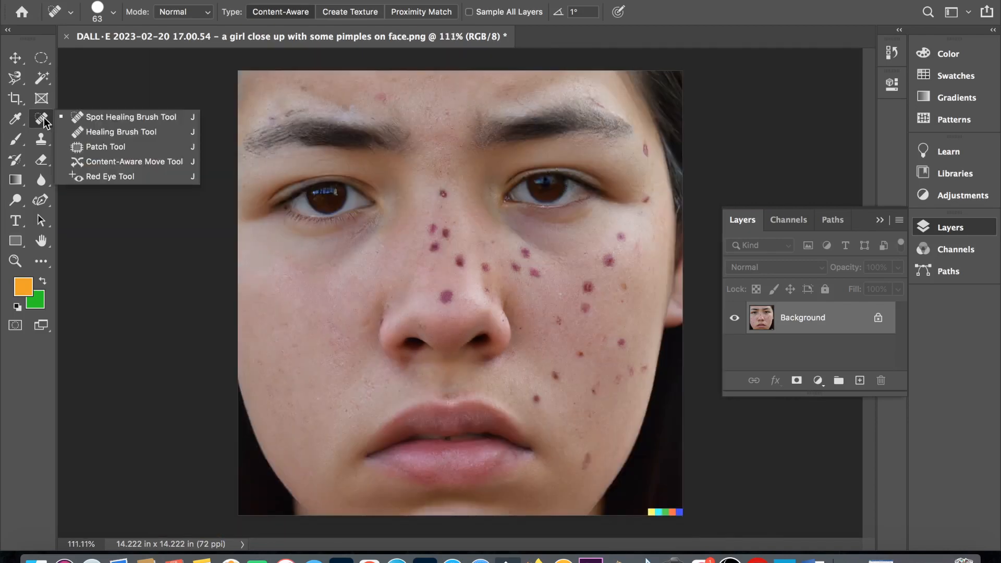
- Remove the dark spots on the nose with the Healing Brush at 45 px, sampling clean skin as the source
{"action": "left_click", "coordinate": [80, 133]}
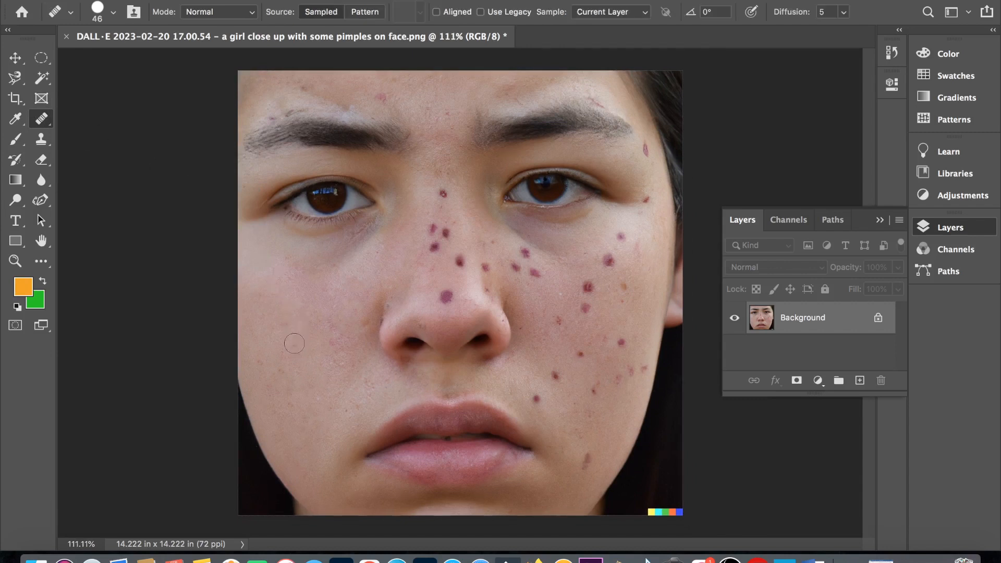
{"action": "scroll", "coordinate": [319, 335], "scroll_direction": "down", "scroll_amount": 1}
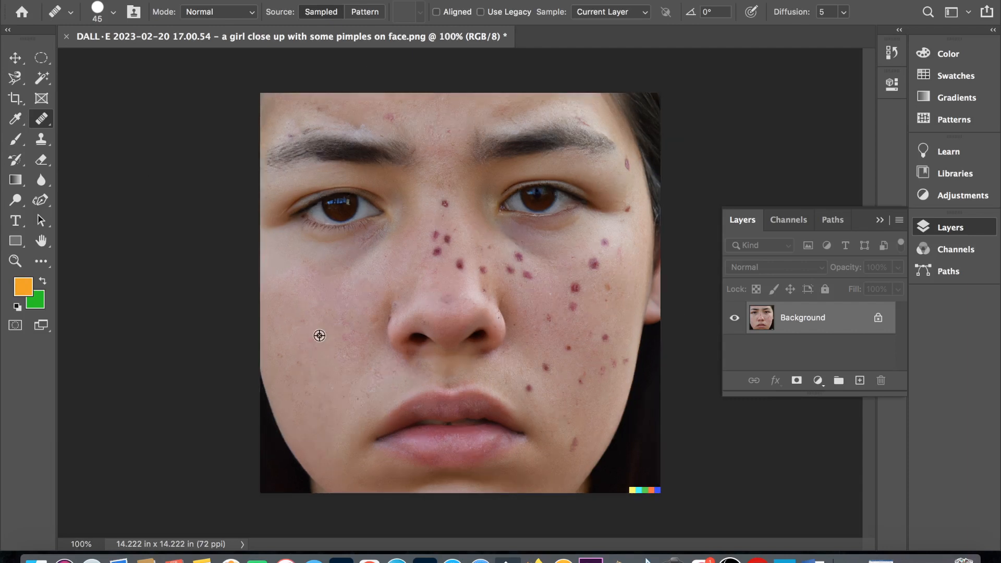
{"action": "scroll", "coordinate": [319, 335], "scroll_direction": "up", "scroll_amount": 4}
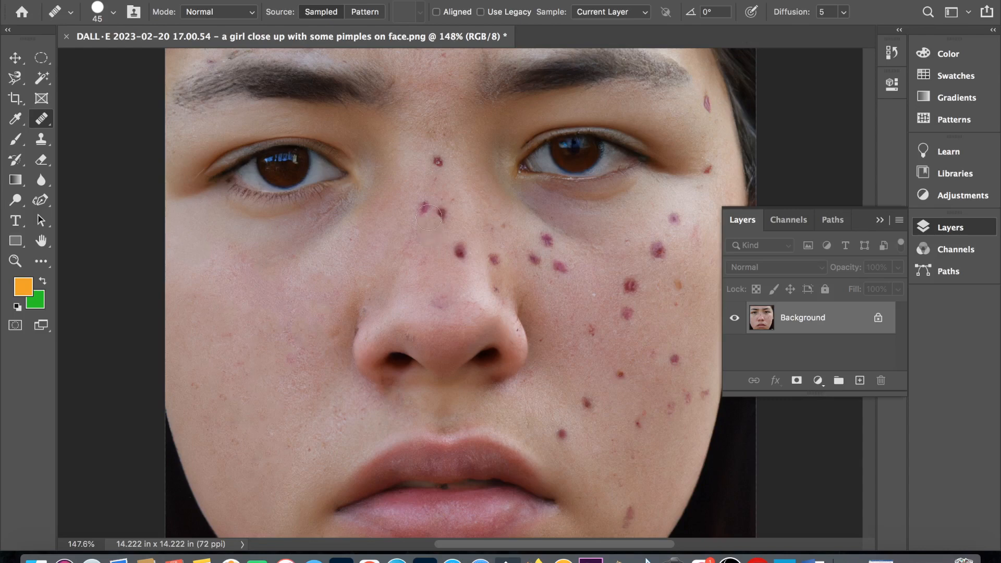
{"action": "left_click", "coordinate": [425, 207]}
{"action": "left_click", "coordinate": [440, 211]}
{"action": "left_click", "coordinate": [460, 251]}
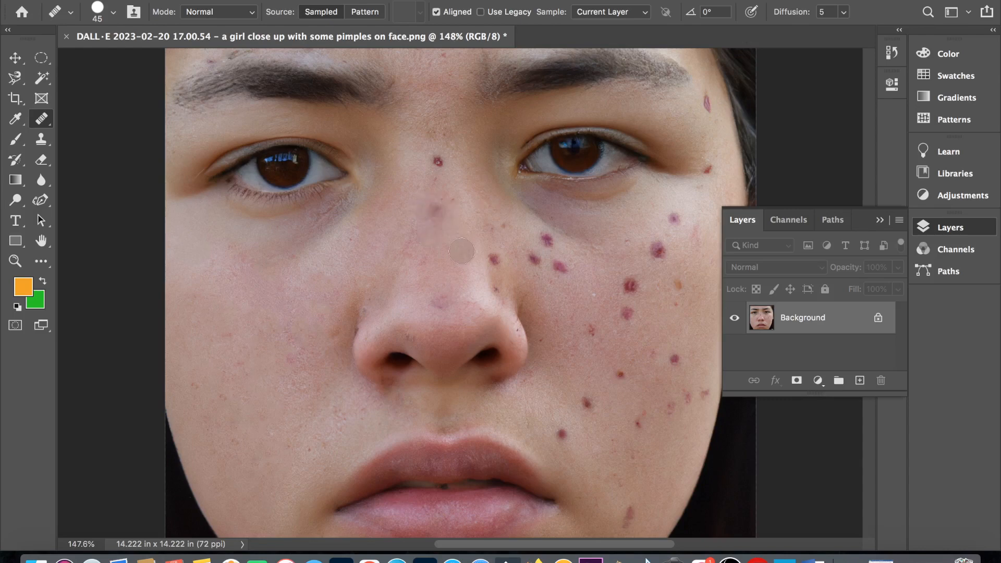
{"action": "scroll", "coordinate": [461, 251], "scroll_direction": "down", "scroll_amount": 3}
- Patch the spotted cheek at the photo's right side with clean skin from the opposite cheek using the Patch tool, and deselect
{"action": "right_click", "coordinate": [45, 123]}
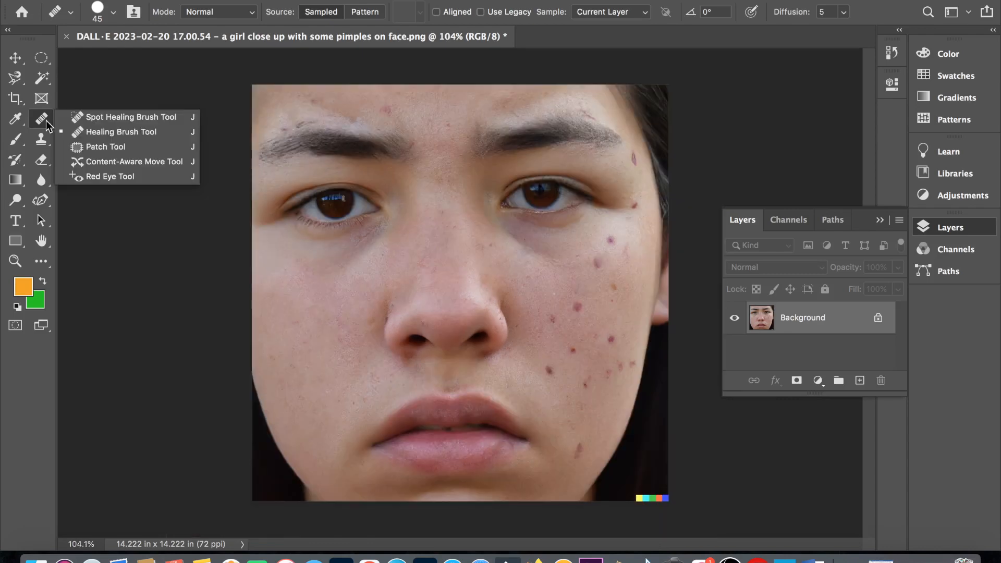
{"action": "left_click", "coordinate": [81, 146]}
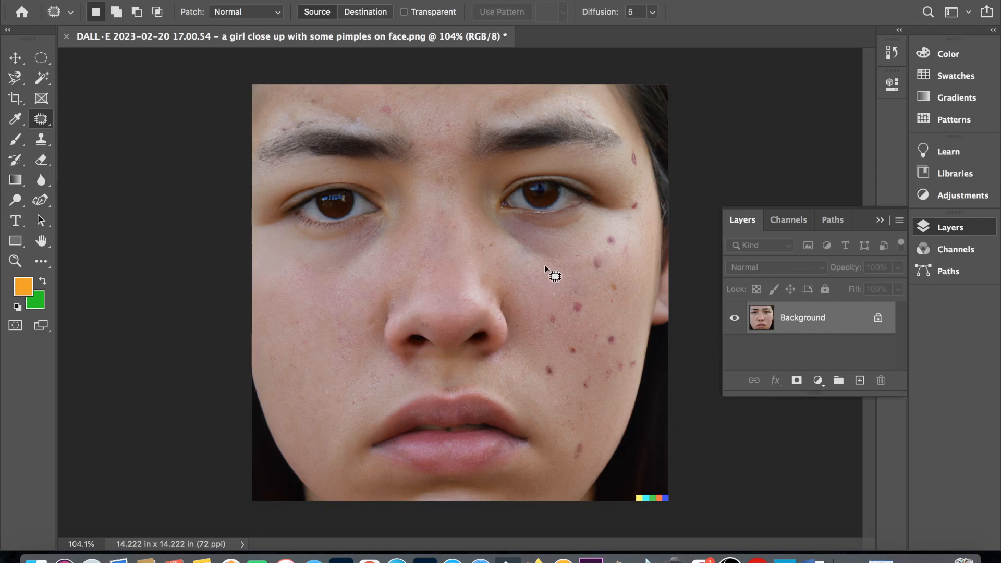
{"action": "mouse_move", "coordinate": [545, 267]}
{"action": "left_mouse_down"}
{"action": "mouse_move", "coordinate": [638, 234]}
{"action": "mouse_move", "coordinate": [630, 303]}
{"action": "mouse_move", "coordinate": [606, 357]}
{"action": "mouse_move", "coordinate": [554, 385]}
{"action": "mouse_move", "coordinate": [530, 329]}
{"action": "mouse_move", "coordinate": [545, 271]}
{"action": "left_mouse_up"}
{"action": "left_click_drag", "start_coordinate": [601, 290], "coordinate": [314, 315]}
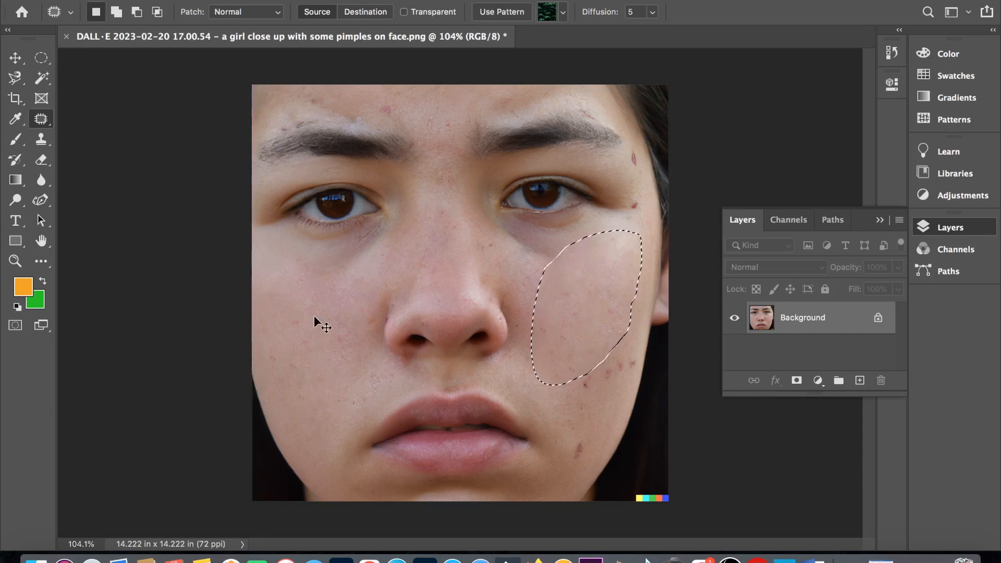
{"action": "key", "text": "super+d"}
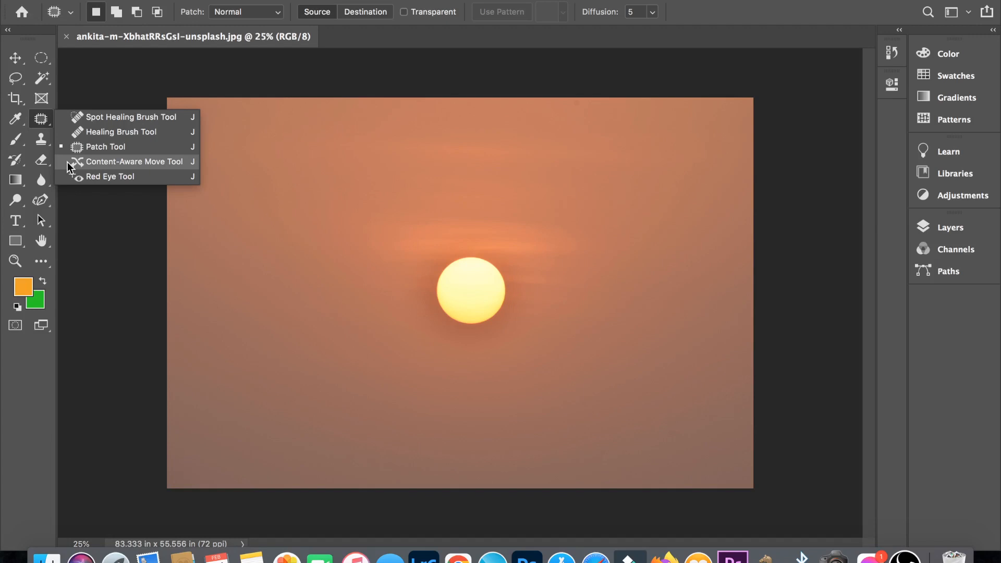
- Select the sun with an elliptical marquee, remove it with Content-Aware Fill output to the current layer, and deselect
{"action": "left_click", "coordinate": [40, 61]}
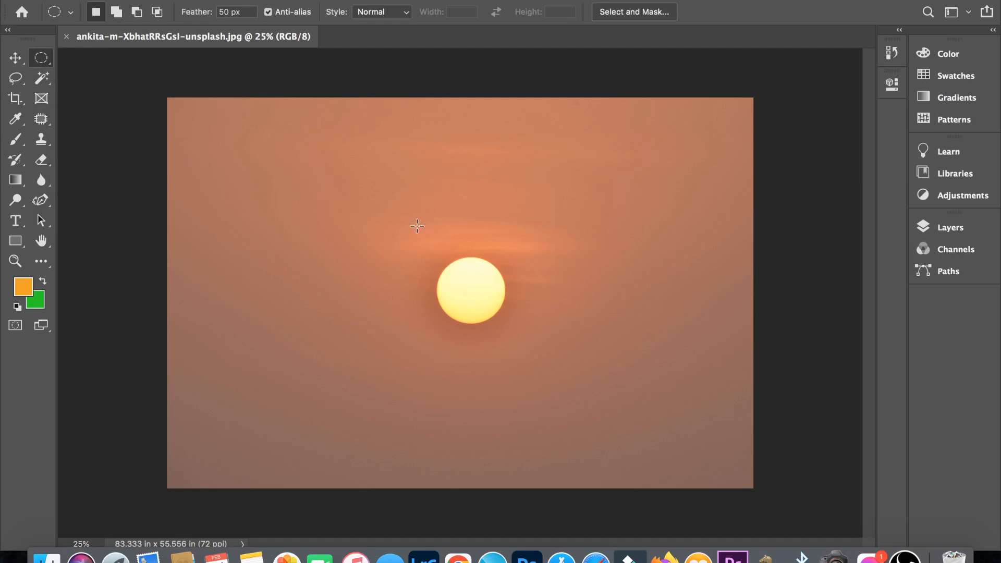
{"action": "left_click_drag", "start_coordinate": [421, 234], "coordinate": [533, 349]}
{"action": "left_click", "coordinate": [155, 0]}
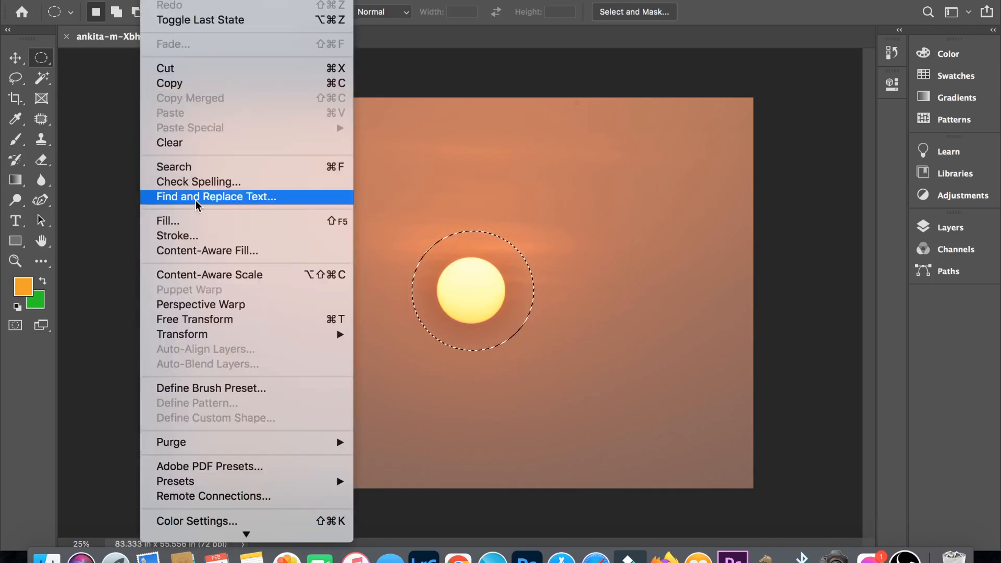
{"action": "left_click", "coordinate": [206, 251]}
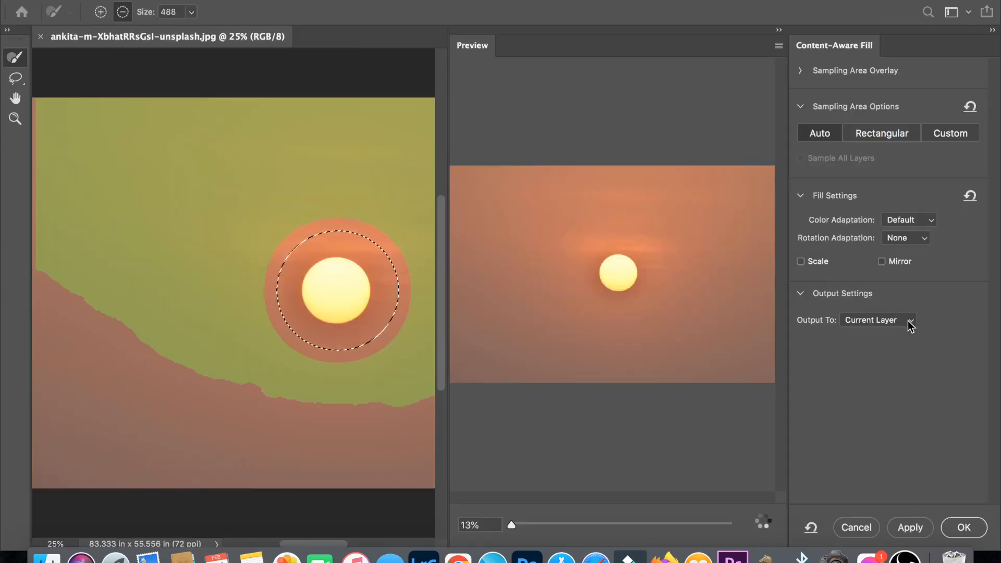
{"action": "left_click", "coordinate": [906, 322]}
{"action": "left_click", "coordinate": [908, 320]}
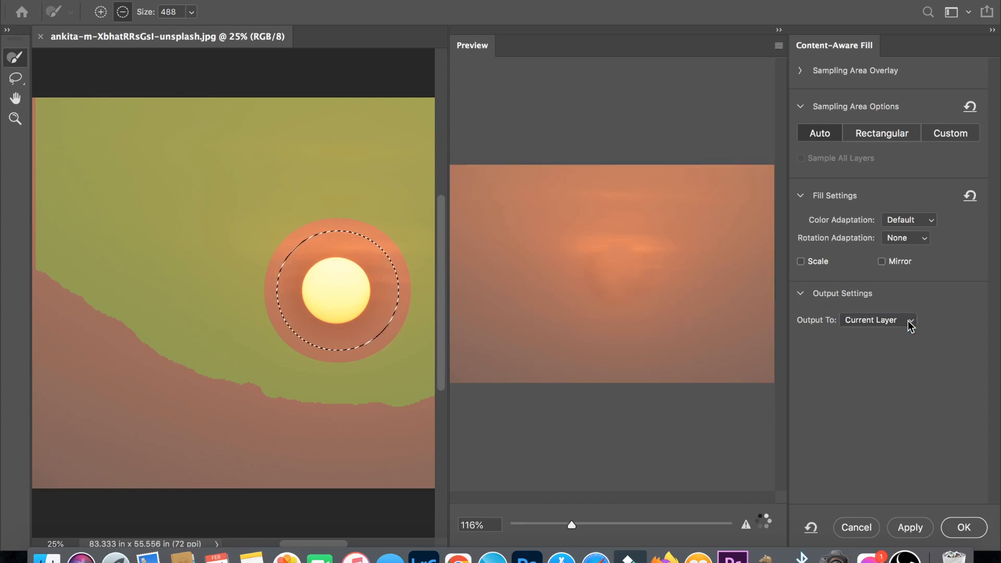
{"action": "left_click", "coordinate": [964, 527]}
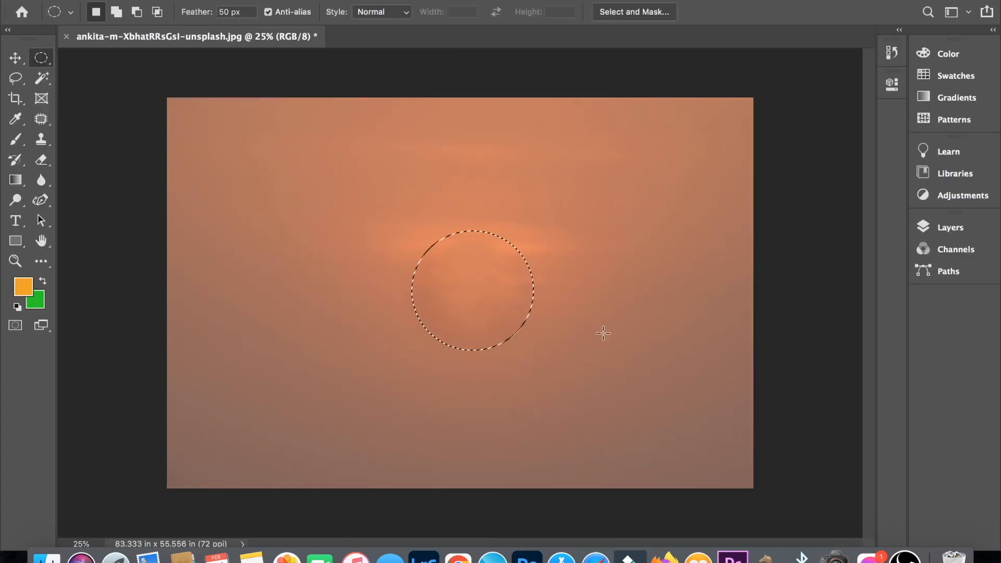
{"action": "key", "text": "super+d"}
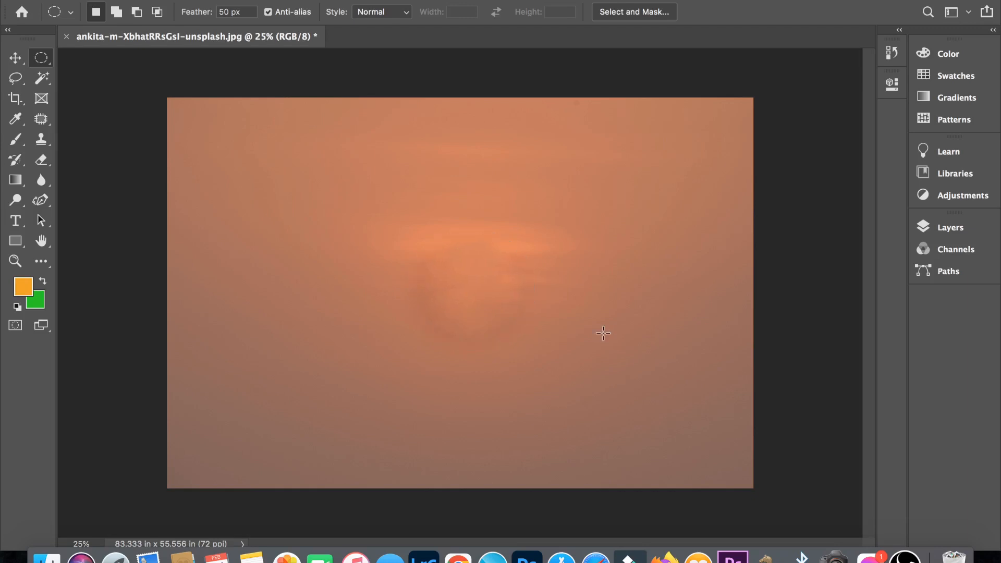
- Outline the sun with a freehand lasso and fill the selection with Content-Aware contents at 100% opacity
{"action": "left_click", "coordinate": [23, 74]}
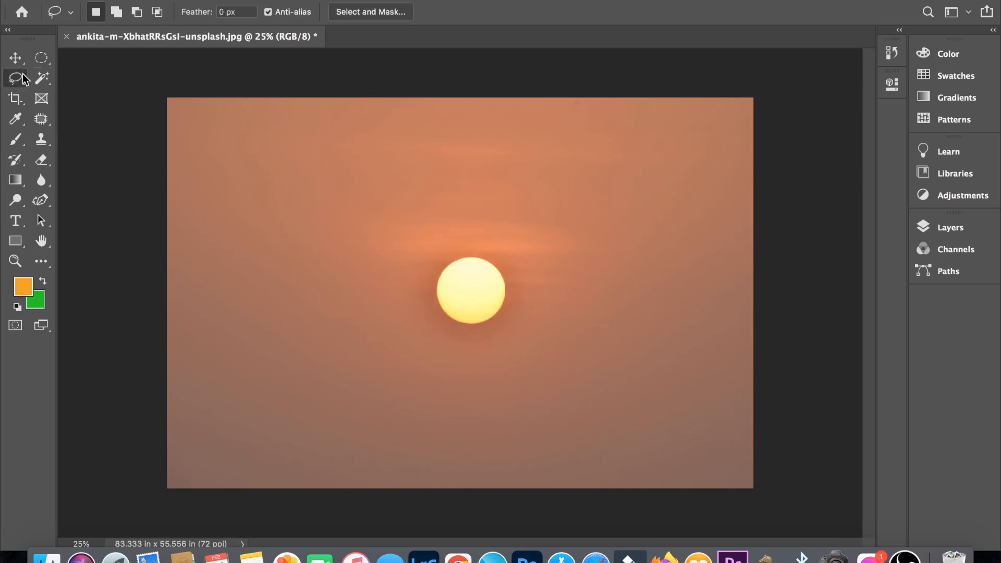
{"action": "left_click_drag", "start_coordinate": [434, 241], "coordinate": [538, 244]}
{"action": "mouse_move", "coordinate": [453, 358]}
{"action": "left_mouse_down"}
{"action": "mouse_move", "coordinate": [409, 291]}
{"action": "mouse_move", "coordinate": [440, 233]}
{"action": "left_mouse_up"}
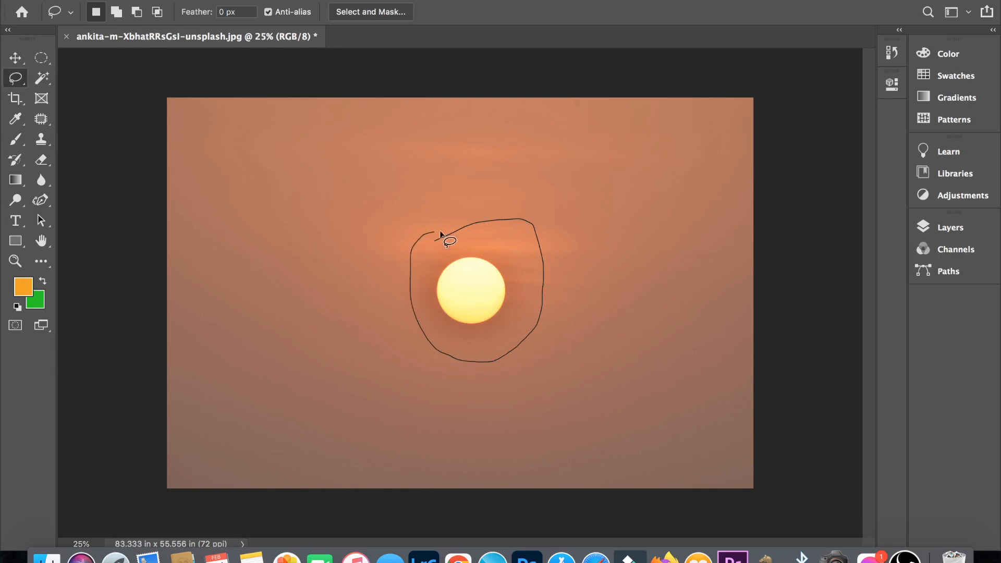
{"action": "key", "text": "shift+BackSpace"}
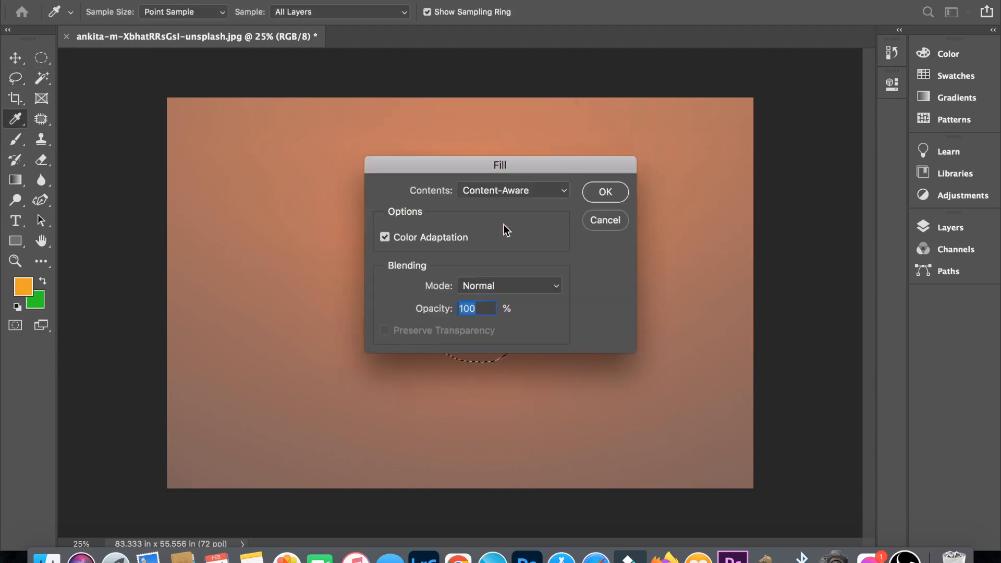
{"action": "left_click", "coordinate": [563, 190]}
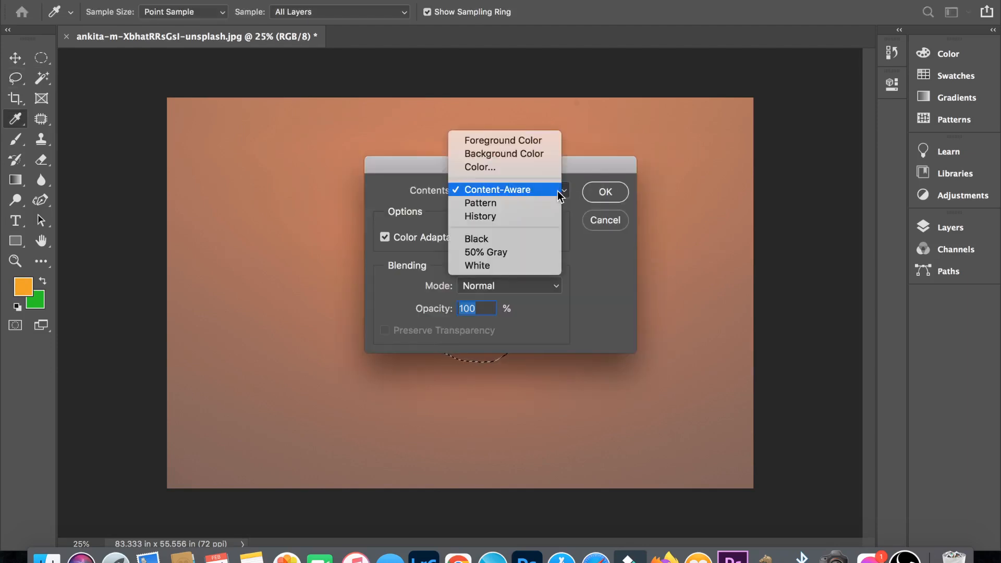
{"action": "left_click", "coordinate": [558, 192]}
{"action": "left_click", "coordinate": [605, 192]}
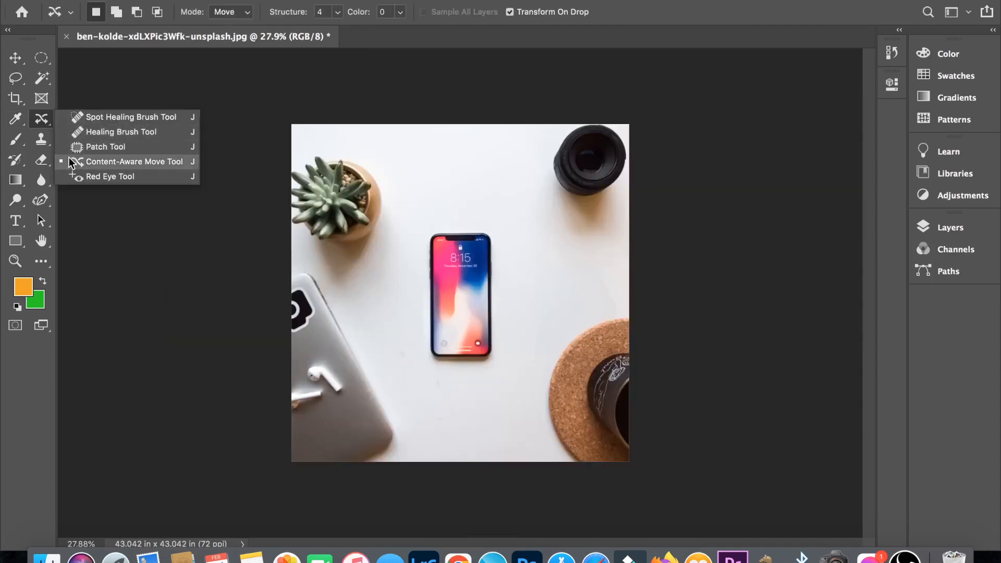
- Outline the phone freehand with the Content-Aware Move tool and shift it upward on the desk in Move mode
{"action": "left_click", "coordinate": [72, 164]}
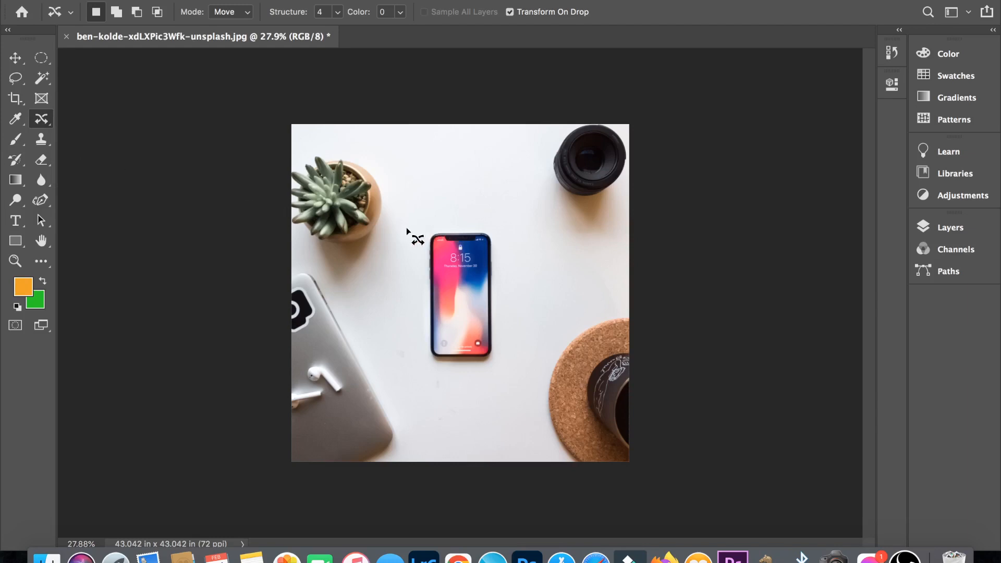
{"action": "mouse_move", "coordinate": [405, 227]}
{"action": "left_mouse_down"}
{"action": "mouse_move", "coordinate": [409, 316]}
{"action": "mouse_move", "coordinate": [432, 368]}
{"action": "mouse_move", "coordinate": [474, 370]}
{"action": "mouse_move", "coordinate": [506, 340]}
{"action": "mouse_move", "coordinate": [506, 267]}
{"action": "mouse_move", "coordinate": [493, 222]}
{"action": "mouse_move", "coordinate": [409, 224]}
{"action": "left_mouse_up"}
{"action": "left_click", "coordinate": [246, 16]}
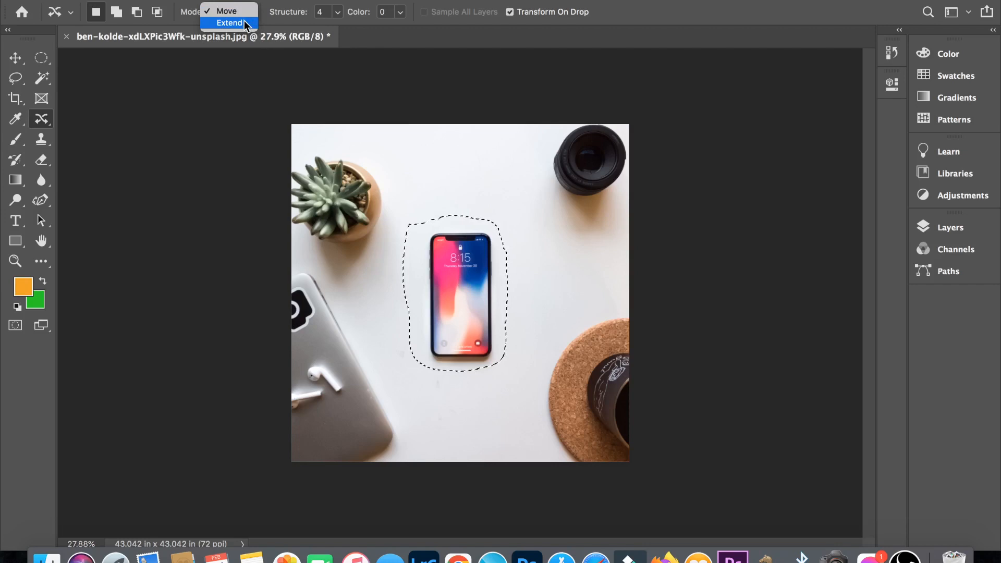
{"action": "left_click", "coordinate": [227, 10]}
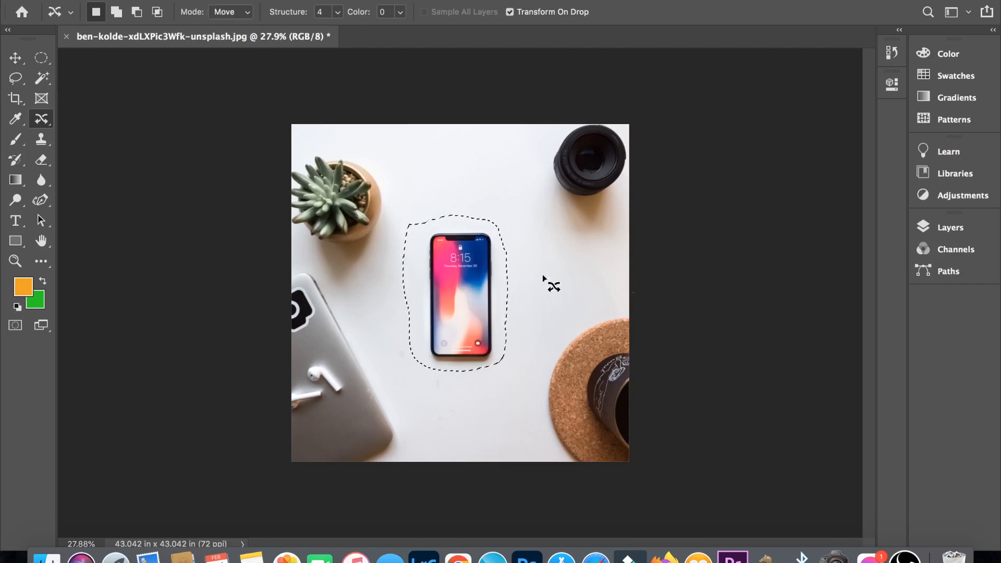
{"action": "left_click_drag", "start_coordinate": [453, 338], "coordinate": [462, 170]}
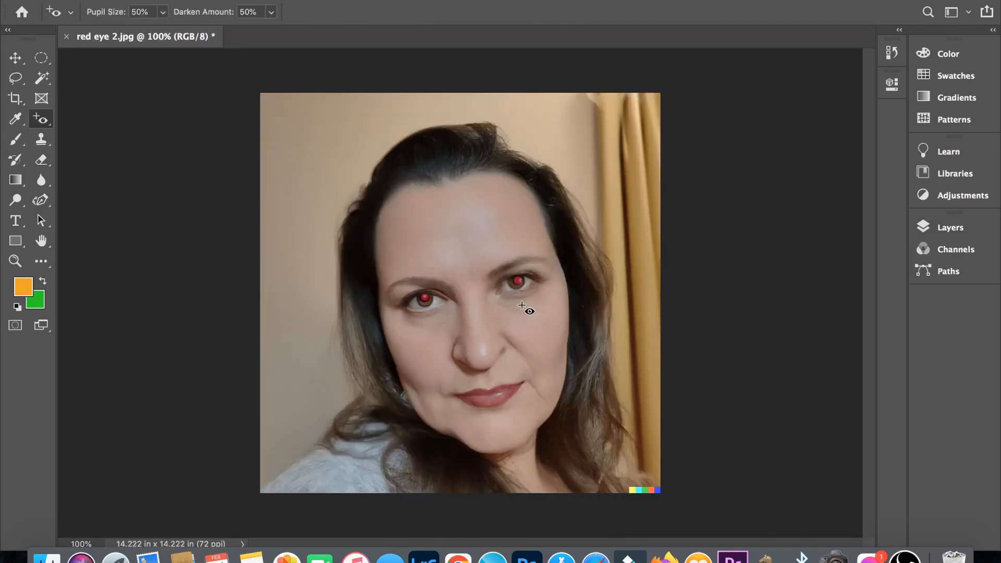
- Correct both red pupils in the woman's portrait with the Red Eye tool at 50% pupil size and 50% darken amount
{"action": "right_click", "coordinate": [41, 119]}
{"action": "left_click", "coordinate": [107, 176]}
{"action": "key", "text": "super+equal"}
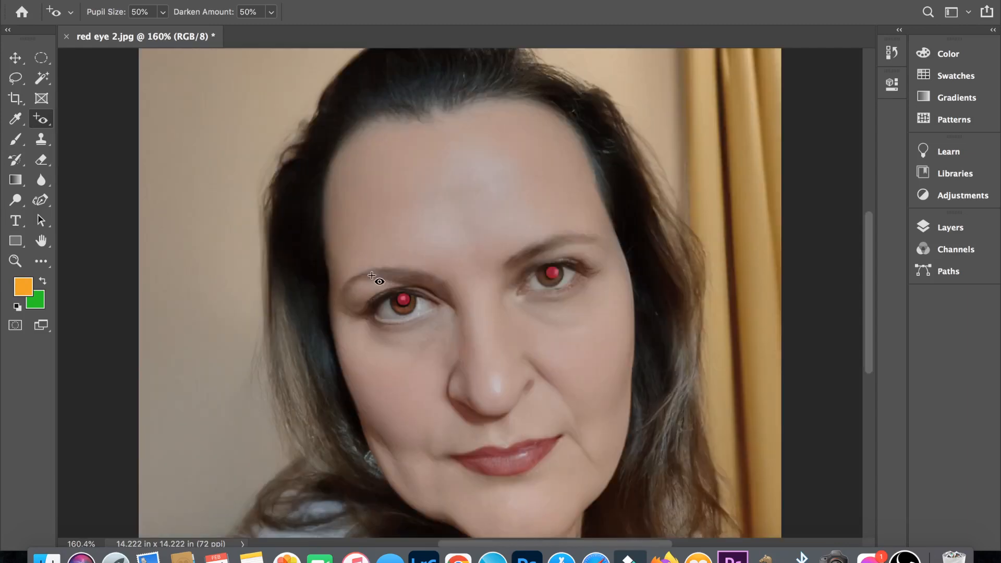
{"action": "left_click_drag", "start_coordinate": [372, 275], "coordinate": [440, 338]}
{"action": "left_click_drag", "start_coordinate": [525, 248], "coordinate": [580, 300]}
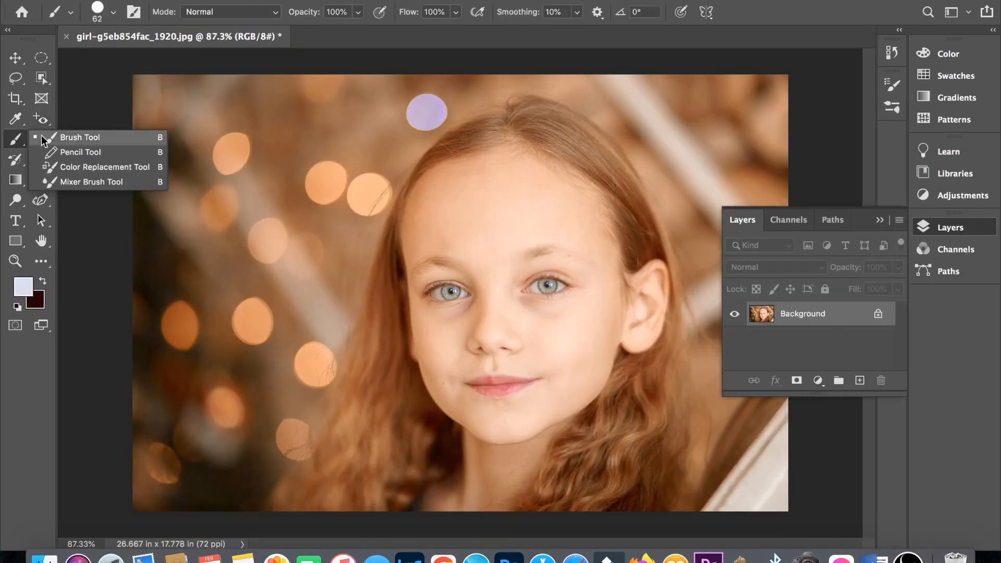
- Set up the Brush tool with a 51 px hard round tip and blue 0e13ee as the foreground colour
{"action": "left_click", "coordinate": [98, 138]}
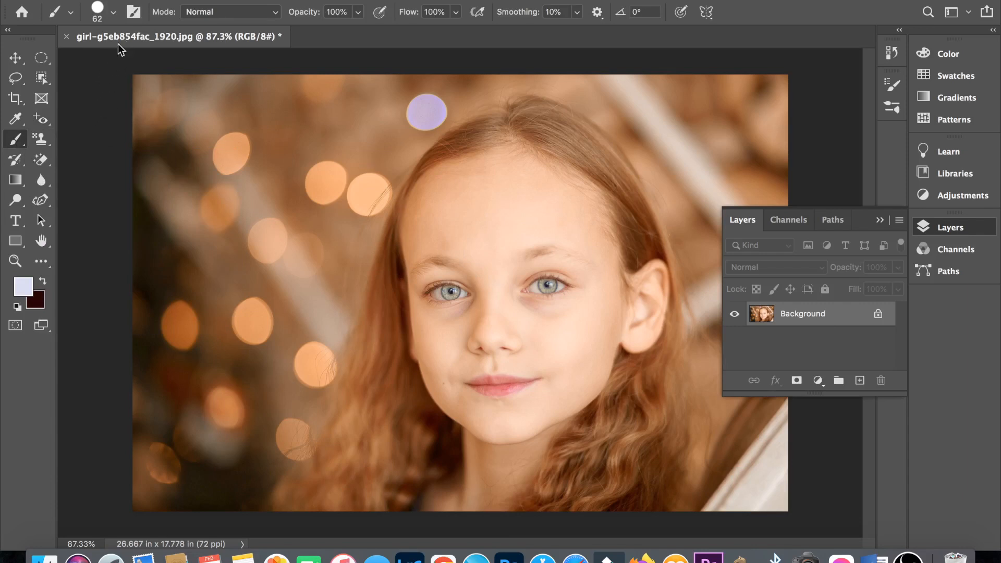
{"action": "left_click", "coordinate": [113, 13]}
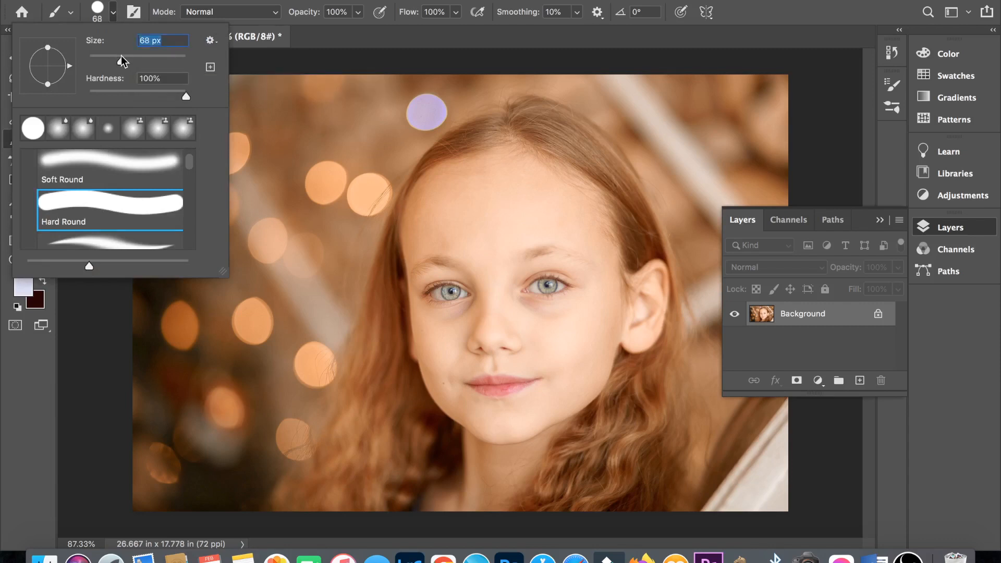
{"action": "left_click_drag", "start_coordinate": [120, 55], "coordinate": [112, 56]}
{"action": "left_click", "coordinate": [23, 287]}
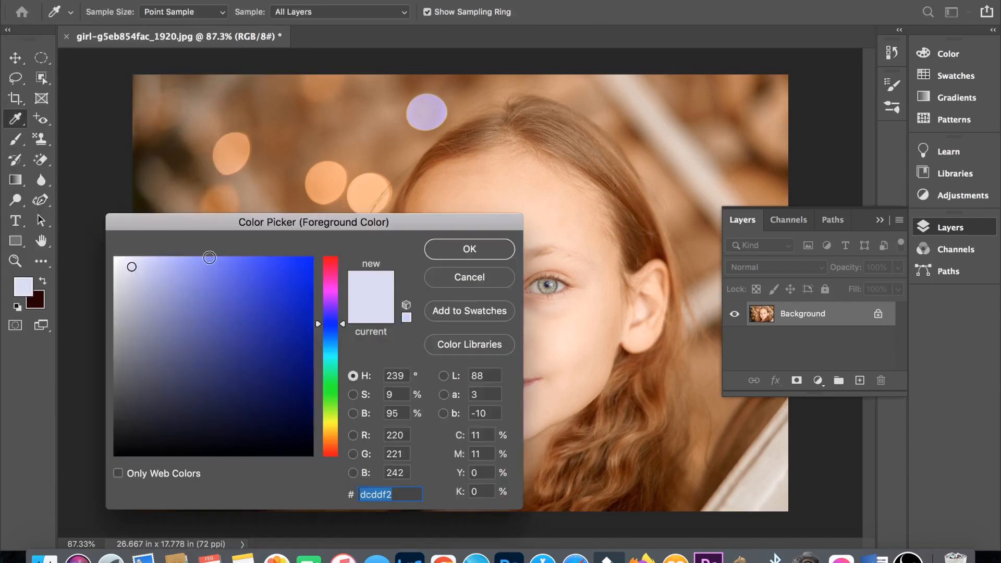
{"action": "left_click", "coordinate": [301, 270]}
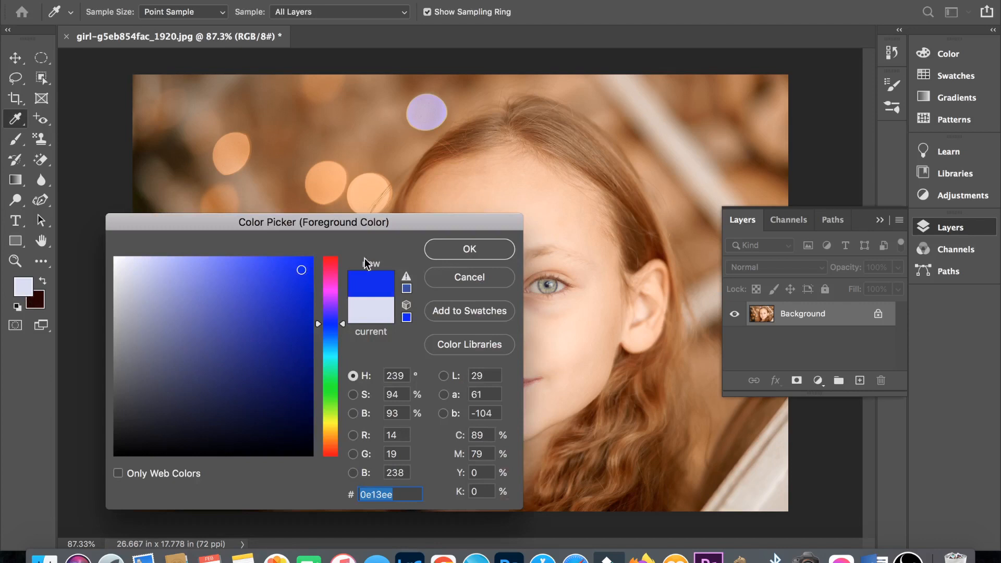
{"action": "left_click", "coordinate": [461, 253]}
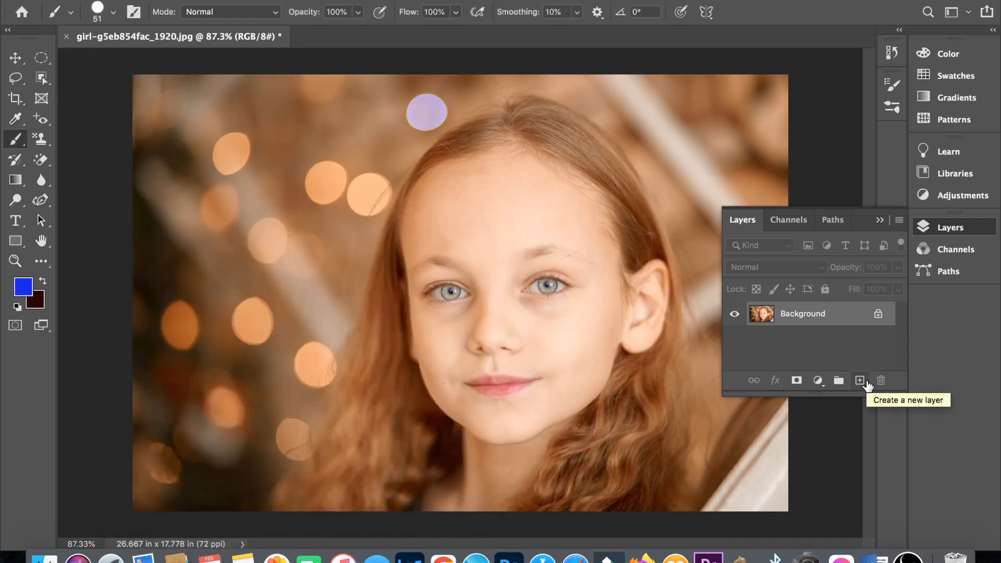
- Create a new layer above the portrait and reduce the Hard Round brush size to suit the girl's iris
{"action": "left_click", "coordinate": [866, 382]}
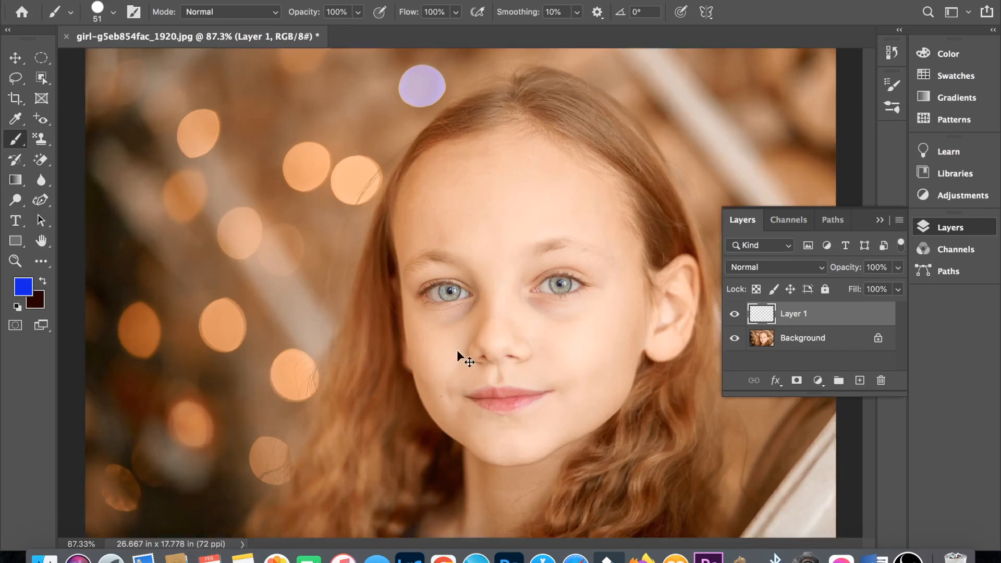
{"action": "key", "text": "super+equal"}
{"action": "key", "text": "super+equal"}
{"action": "key", "text": "super+equal"}
{"action": "key", "text": "super+equal"}
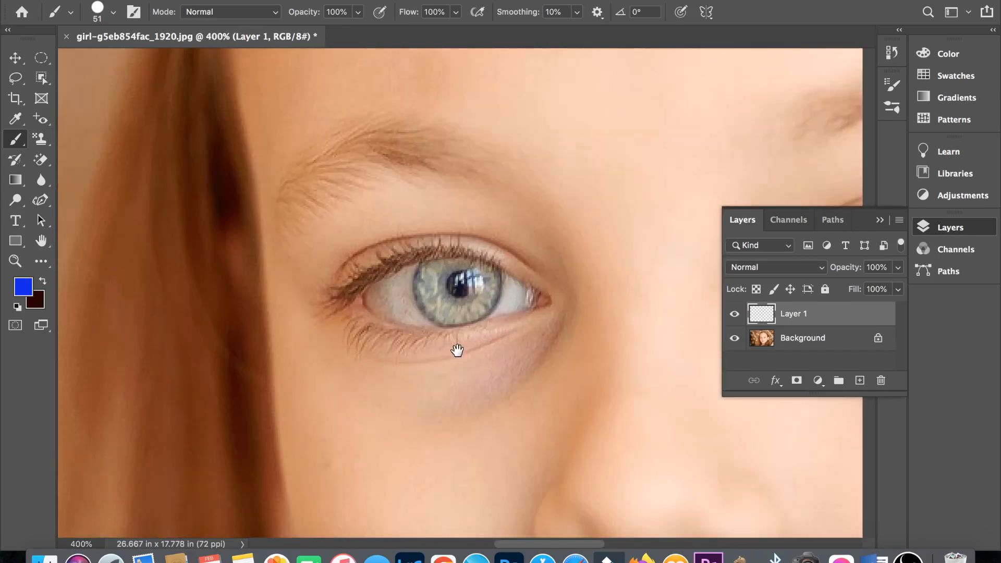
{"action": "key", "text": "super+equal"}
{"action": "key", "text": "super+equal"}
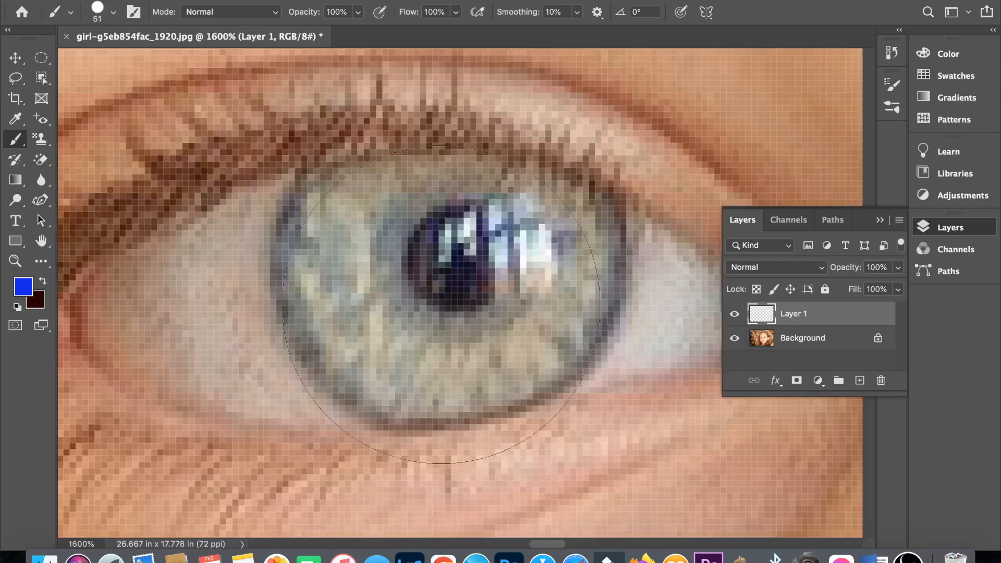
{"action": "right_click", "coordinate": [436, 289]}
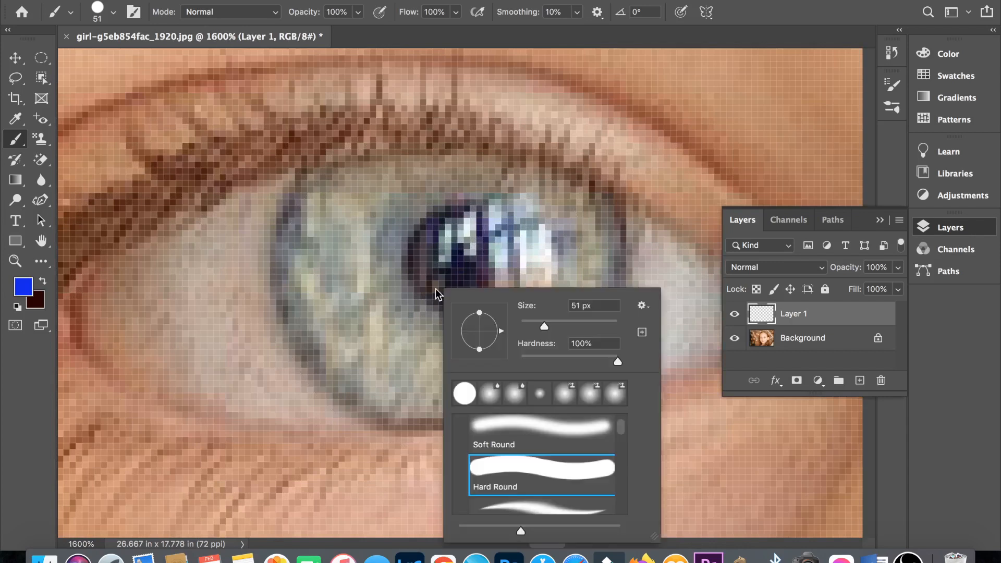
{"action": "left_click", "coordinate": [524, 319]}
- Paint the first iris blue on the new layer, leaving the pupil uncovered
{"action": "mouse_move", "coordinate": [386, 308]}
{"action": "left_mouse_down"}
{"action": "mouse_move", "coordinate": [329, 228]}
{"action": "mouse_move", "coordinate": [569, 306]}
{"action": "mouse_move", "coordinate": [328, 205]}
{"action": "mouse_move", "coordinate": [532, 323]}
{"action": "mouse_move", "coordinate": [605, 208]}
{"action": "mouse_move", "coordinate": [284, 180]}
{"action": "mouse_move", "coordinate": [448, 172]}
{"action": "mouse_move", "coordinate": [563, 201]}
{"action": "mouse_move", "coordinate": [389, 175]}
{"action": "left_mouse_up"}
{"action": "right_click", "coordinate": [529, 298]}
{"action": "left_click", "coordinate": [614, 327]}
{"action": "left_click", "coordinate": [15, 180]}
{"action": "left_click", "coordinate": [17, 161]}
{"action": "left_click_drag", "start_coordinate": [273, 175], "coordinate": [263, 205]}
{"action": "left_click", "coordinate": [16, 139]}
- Set the foreground colour to green 0fec14 and paint the other iris around its pupil, finishing with a 3 px brush
{"action": "key", "text": "super+0"}
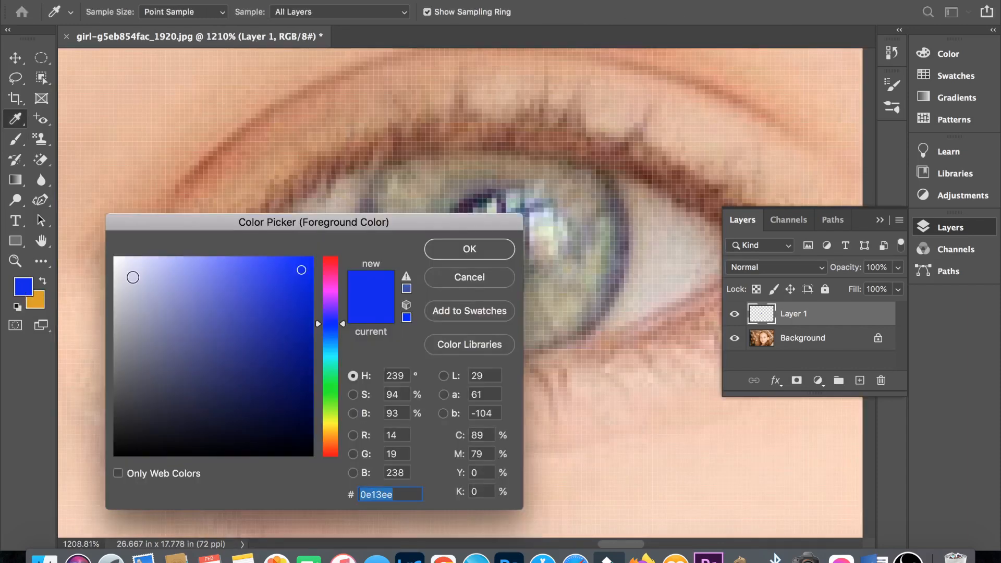
{"action": "left_click", "coordinate": [329, 388]}
{"action": "left_click", "coordinate": [300, 270]}
{"action": "left_click", "coordinate": [469, 250]}
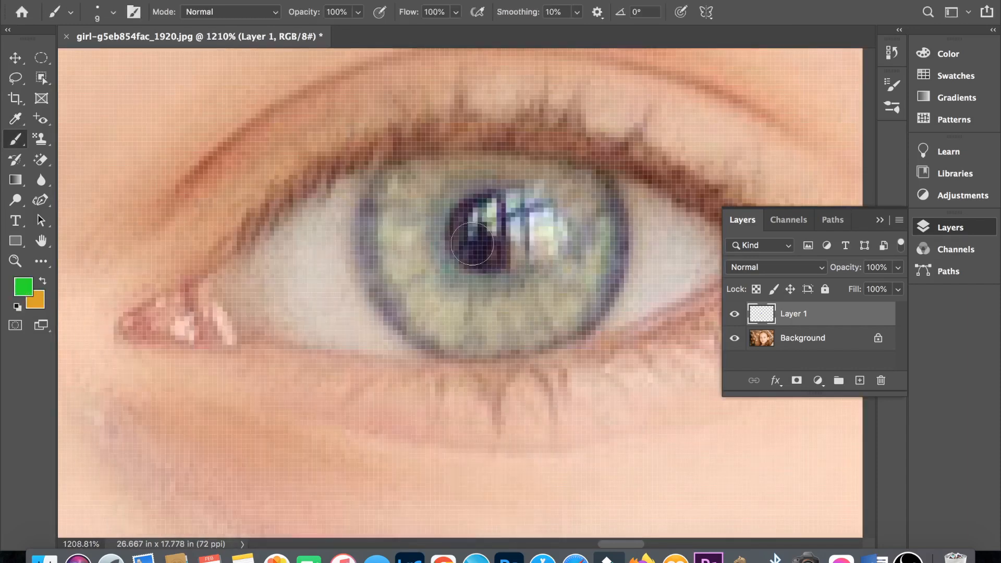
{"action": "mouse_move", "coordinate": [456, 299]}
{"action": "left_mouse_down"}
{"action": "mouse_move", "coordinate": [405, 286]}
{"action": "mouse_move", "coordinate": [586, 231]}
{"action": "mouse_move", "coordinate": [383, 206]}
{"action": "mouse_move", "coordinate": [587, 180]}
{"action": "mouse_move", "coordinate": [617, 285]}
{"action": "left_mouse_up"}
{"action": "key", "text": "["}
{"action": "key", "text": "["}
{"action": "key", "text": "["}
{"action": "key", "text": "["}
{"action": "key", "text": "["}
{"action": "key", "text": "["}
{"action": "mouse_move", "coordinate": [410, 174]}
{"action": "left_mouse_down"}
{"action": "mouse_move", "coordinate": [594, 191]}
{"action": "mouse_move", "coordinate": [532, 181]}
{"action": "mouse_move", "coordinate": [577, 322]}
{"action": "mouse_move", "coordinate": [401, 330]}
{"action": "left_mouse_up"}
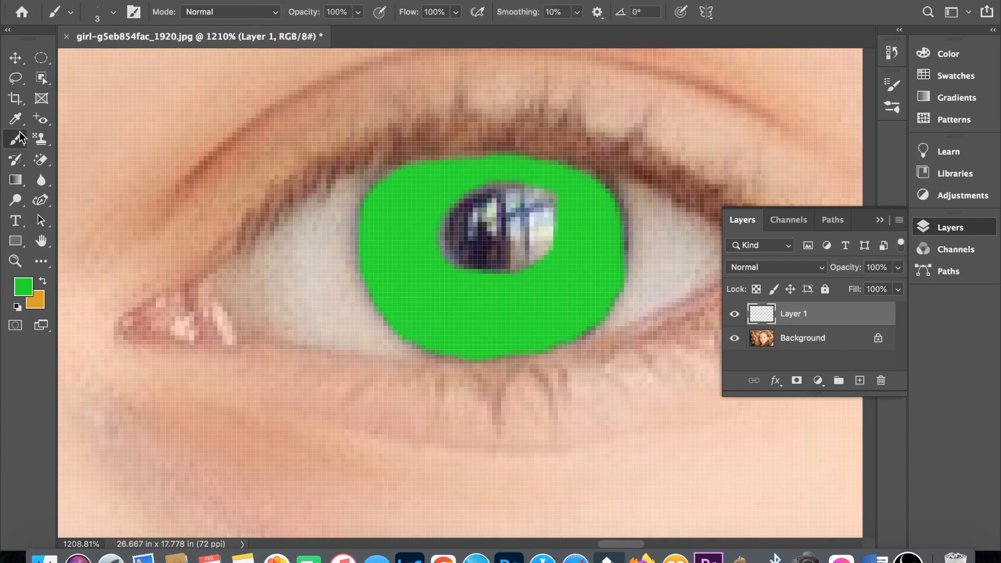
- Blend the painted eye layer into the portrait with the Color blend mode at 43% opacity
{"action": "key", "text": "super+0"}
{"action": "left_click", "coordinate": [818, 268]}
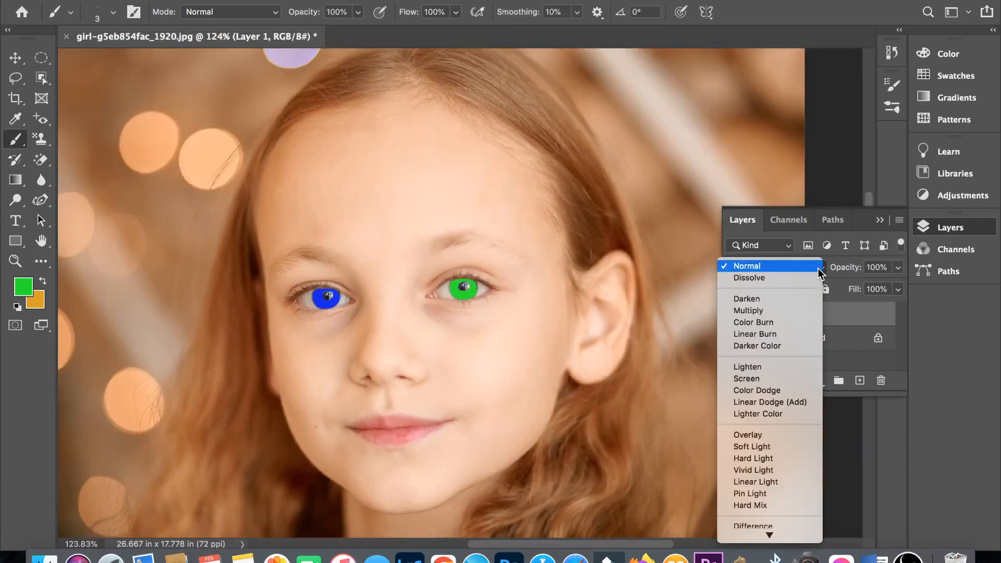
{"action": "left_click", "coordinate": [773, 524]}
{"action": "left_click", "coordinate": [897, 268]}
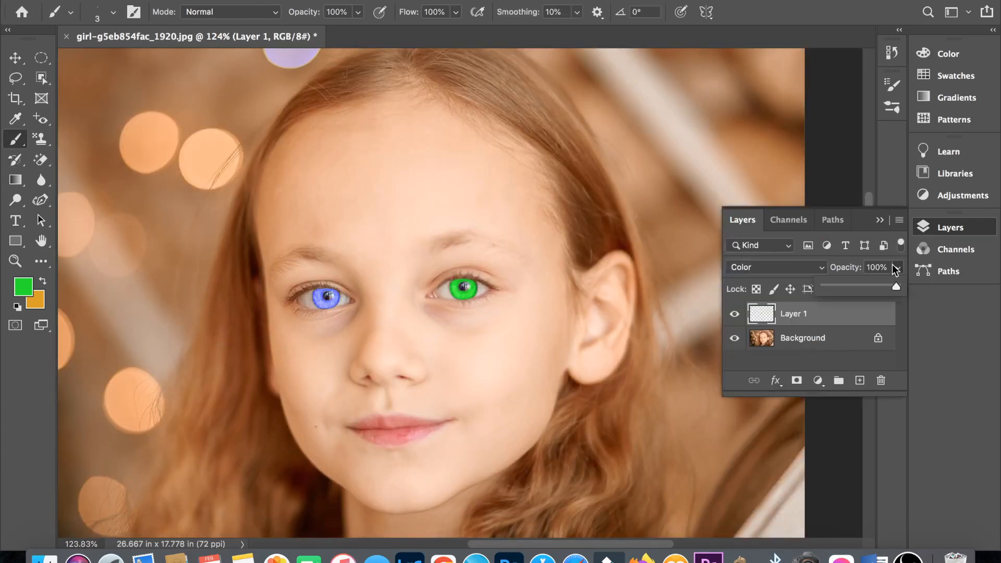
{"action": "left_click_drag", "start_coordinate": [857, 288], "coordinate": [855, 289]}
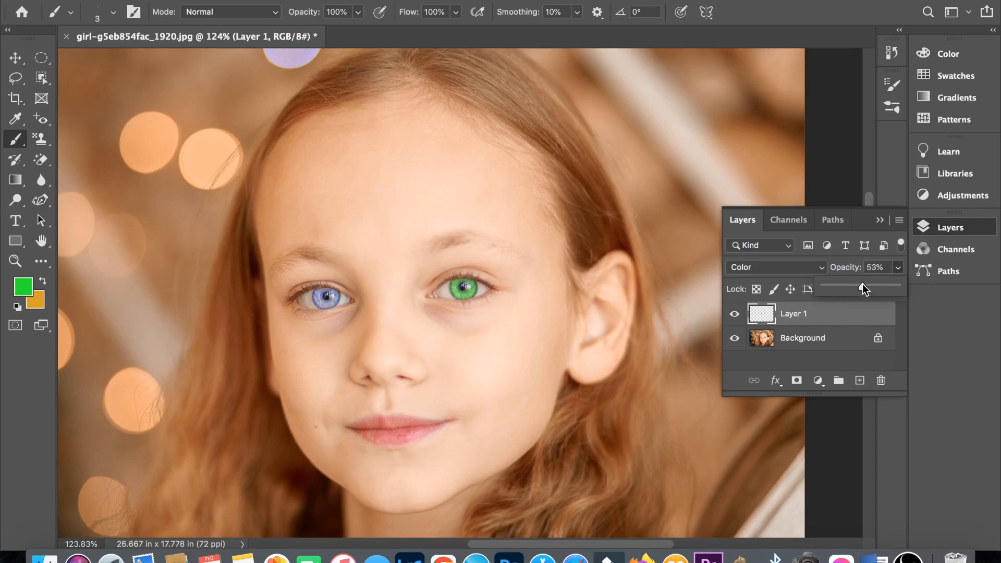
{"action": "key", "text": "super+1"}
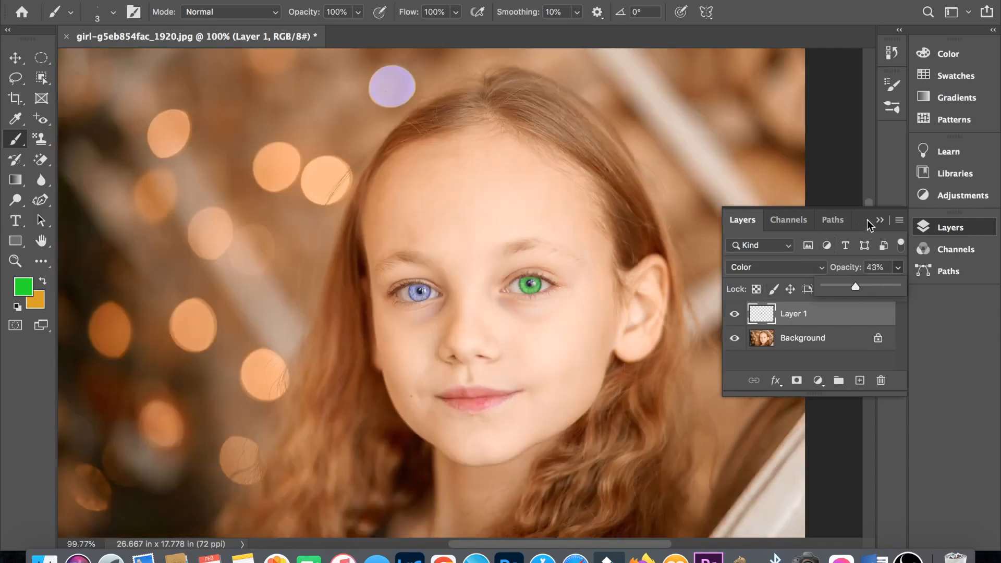
- Flatten the painted eye layer and the portrait into a single background layer
{"action": "left_click", "coordinate": [766, 313]}
{"action": "right_click", "coordinate": [830, 312]}
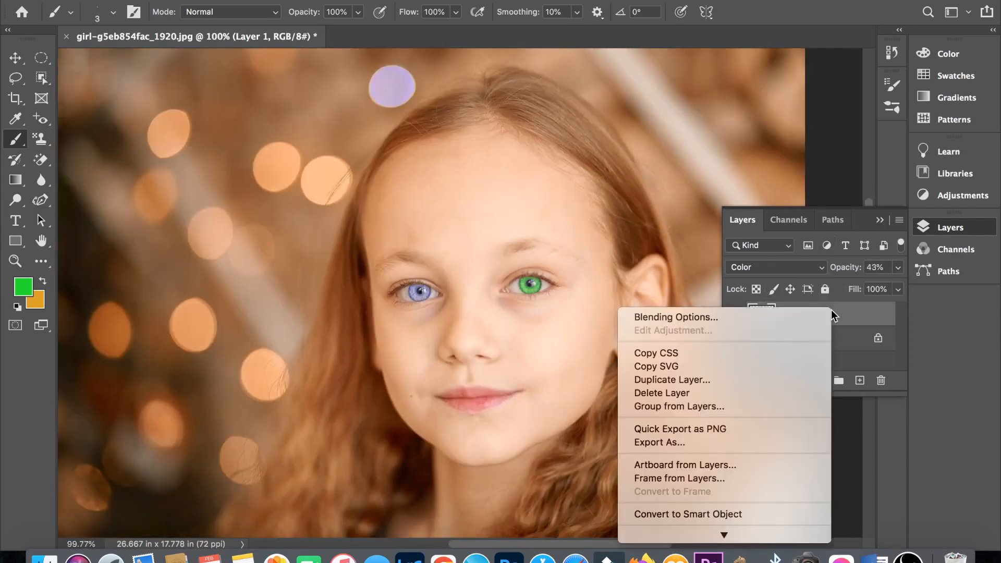
{"action": "left_click", "coordinate": [702, 514]}
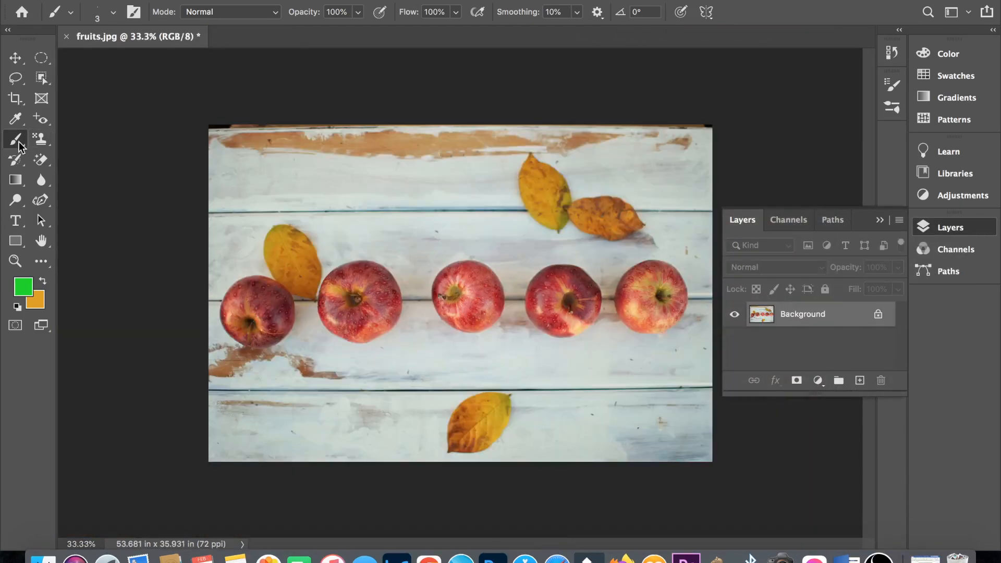
- Choose the Color Replacement tool for the fruit photo, duplicate its background layer, and set the foreground colour to purple
{"action": "right_click", "coordinate": [18, 142]}
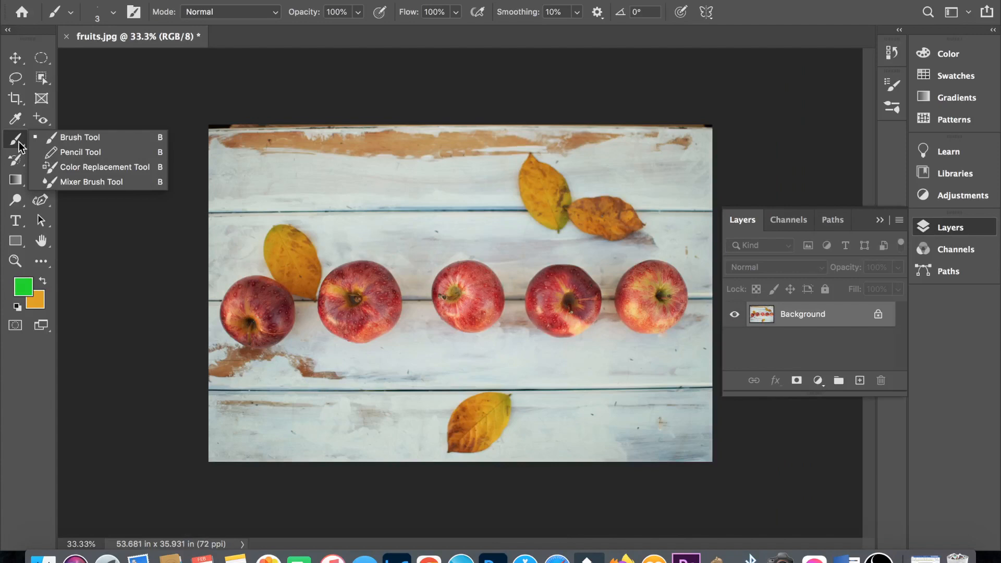
{"action": "left_click", "coordinate": [52, 168]}
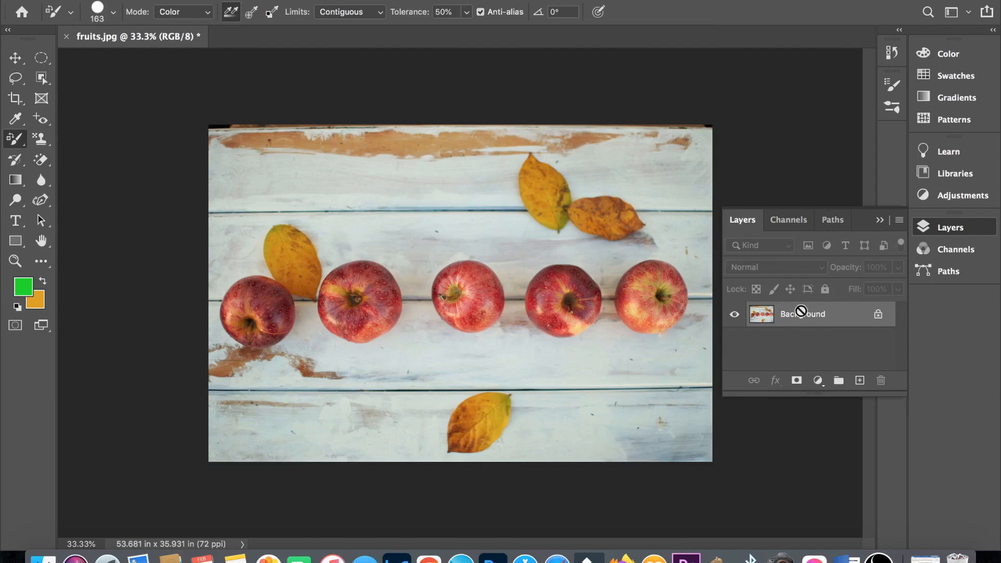
{"action": "key", "text": "super+j"}
{"action": "left_click", "coordinate": [27, 298]}
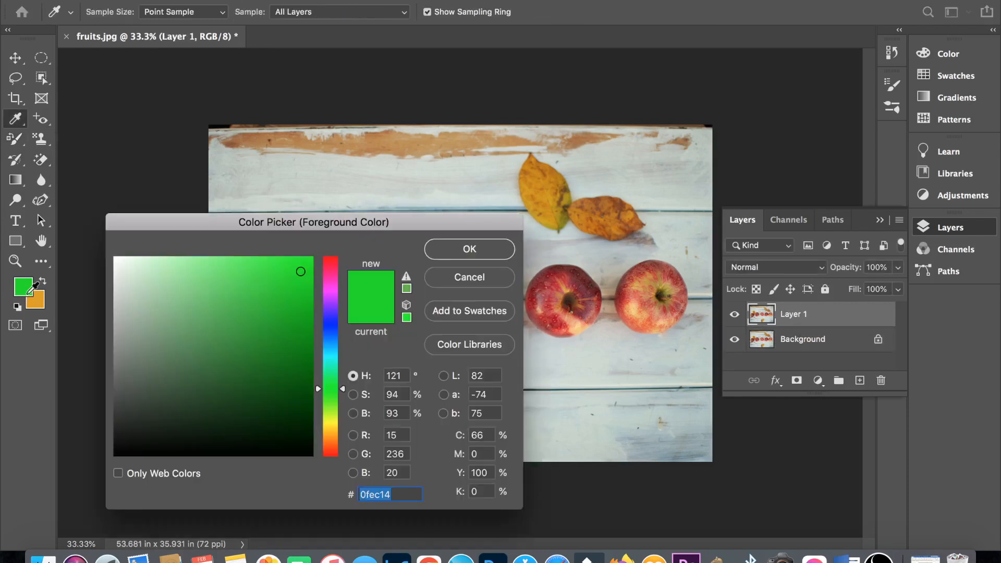
{"action": "left_click", "coordinate": [329, 306]}
{"action": "left_click", "coordinate": [469, 248]}
- Select the middle apple with the Object Selection tool in Rectangle mode
{"action": "left_click", "coordinate": [41, 79]}
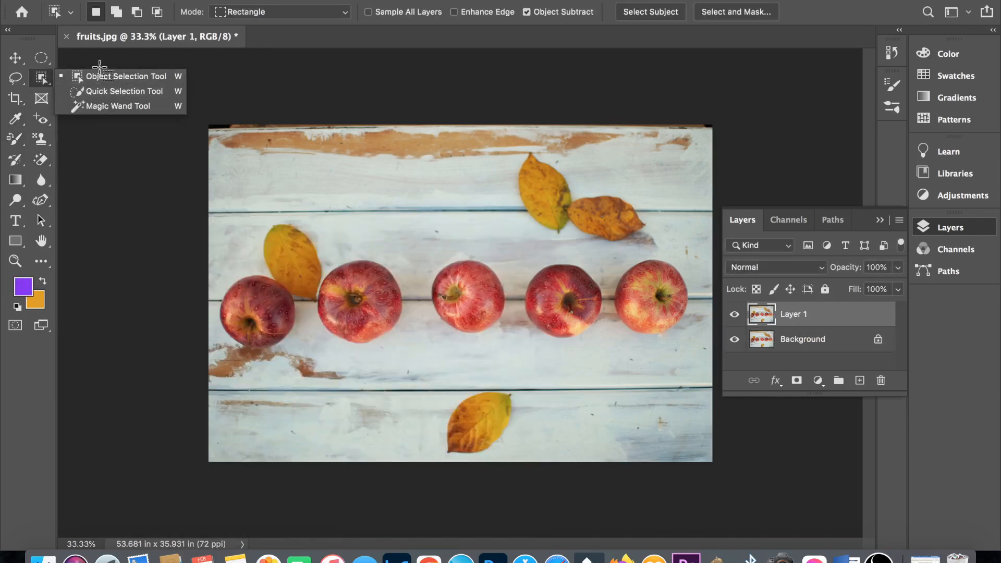
{"action": "left_click", "coordinate": [99, 77]}
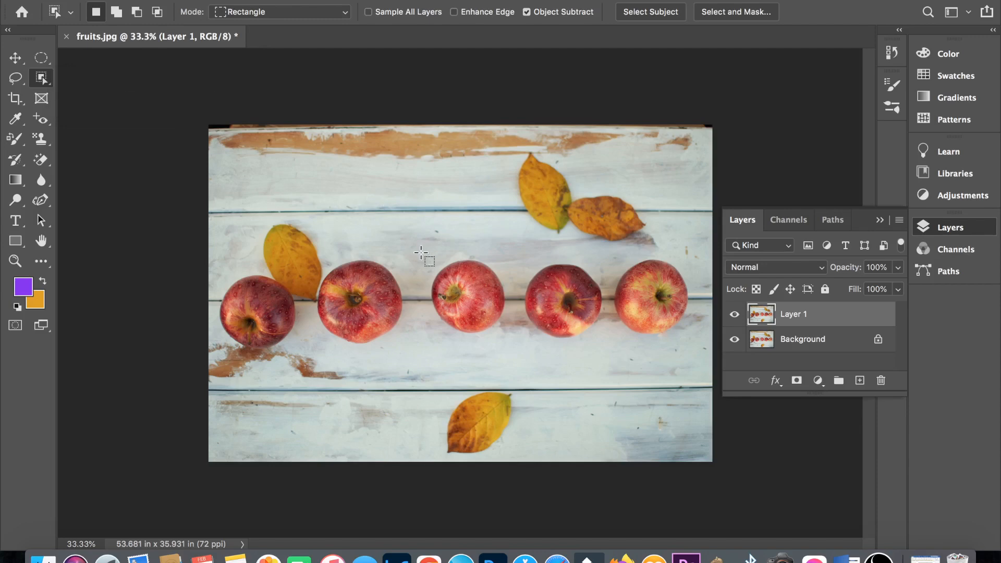
{"action": "left_click_drag", "start_coordinate": [427, 261], "coordinate": [506, 335]}
- Try painting the selected apple purple with the regular Brush tool, deselect it, and undo the strokes
{"action": "left_click", "coordinate": [16, 139]}
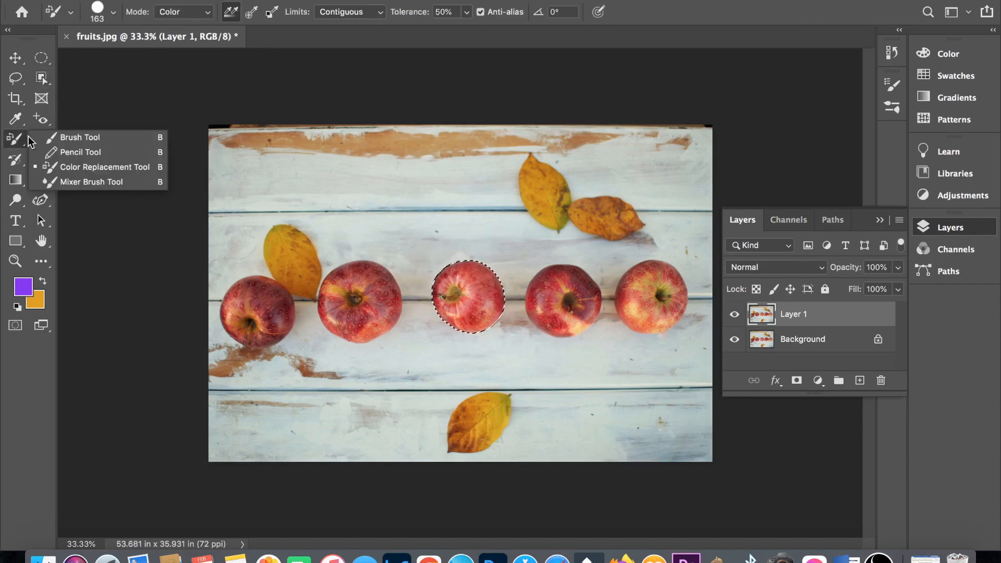
{"action": "left_click", "coordinate": [65, 135]}
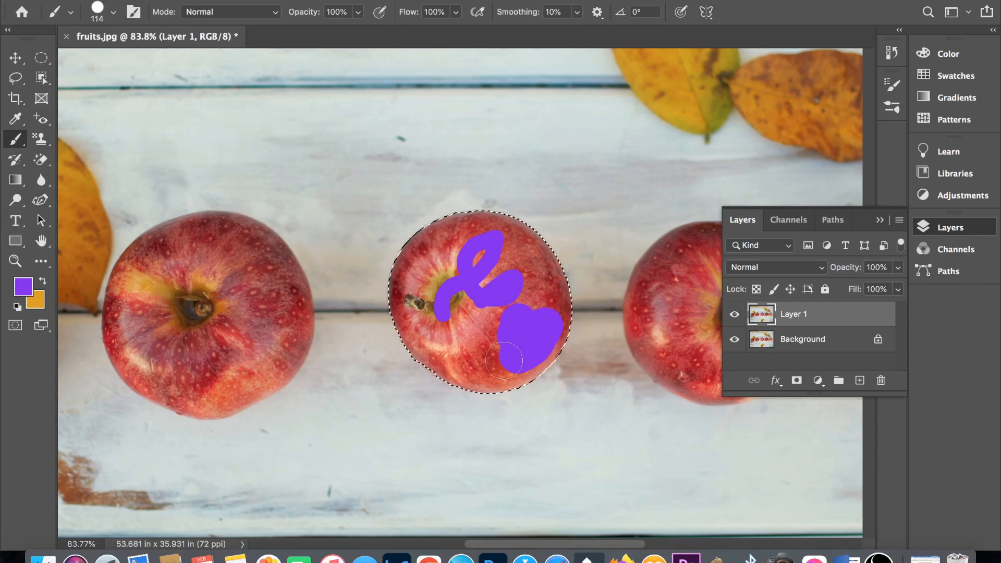
{"action": "mouse_move", "coordinate": [504, 360]}
{"action": "left_mouse_down"}
{"action": "mouse_move", "coordinate": [440, 326]}
{"action": "mouse_move", "coordinate": [493, 318]}
{"action": "mouse_move", "coordinate": [539, 284]}
{"action": "mouse_move", "coordinate": [458, 236]}
{"action": "mouse_move", "coordinate": [433, 371]}
{"action": "mouse_move", "coordinate": [556, 245]}
{"action": "mouse_move", "coordinate": [541, 362]}
{"action": "mouse_move", "coordinate": [506, 272]}
{"action": "mouse_move", "coordinate": [468, 330]}
{"action": "left_mouse_up"}
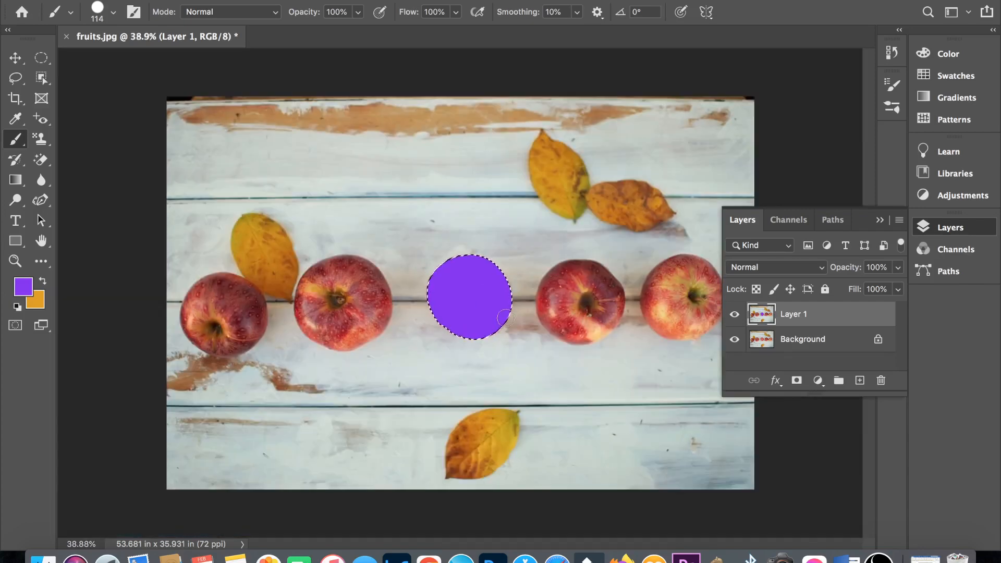
{"action": "key", "text": "super+d"}
{"action": "left_click", "coordinate": [877, 219]}
{"action": "key", "text": "super+z"}
{"action": "key", "text": "super+z"}
{"action": "key", "text": "super+z"}
{"action": "key", "text": "super+z"}
{"action": "key", "text": "super+z"}
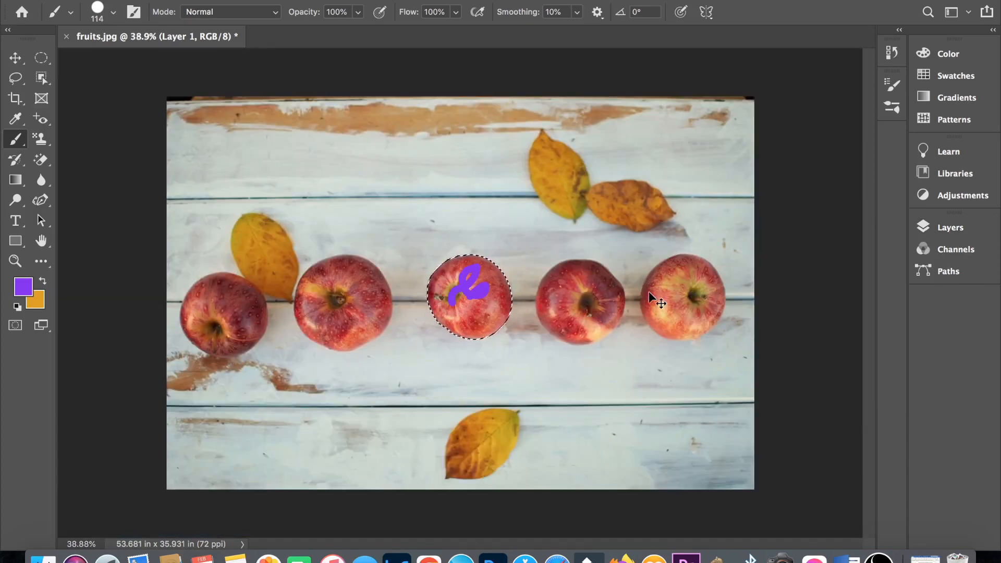
{"action": "key", "text": "super+z"}
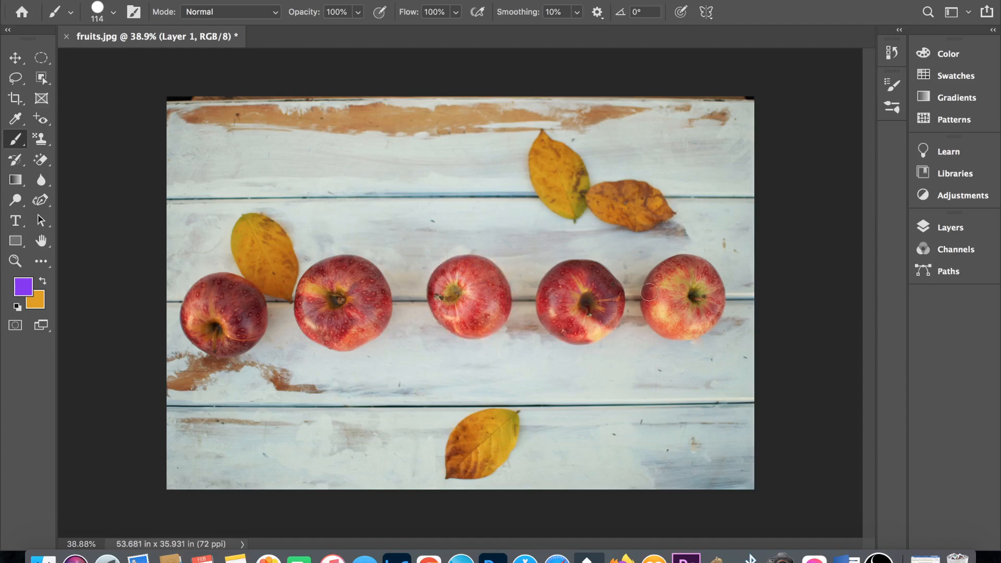
- Recolour the middle apple purple with the Color Replacement tool in Color mode at 50% tolerance, and deselect it
{"action": "left_click", "coordinate": [15, 141]}
{"action": "left_click", "coordinate": [77, 166]}
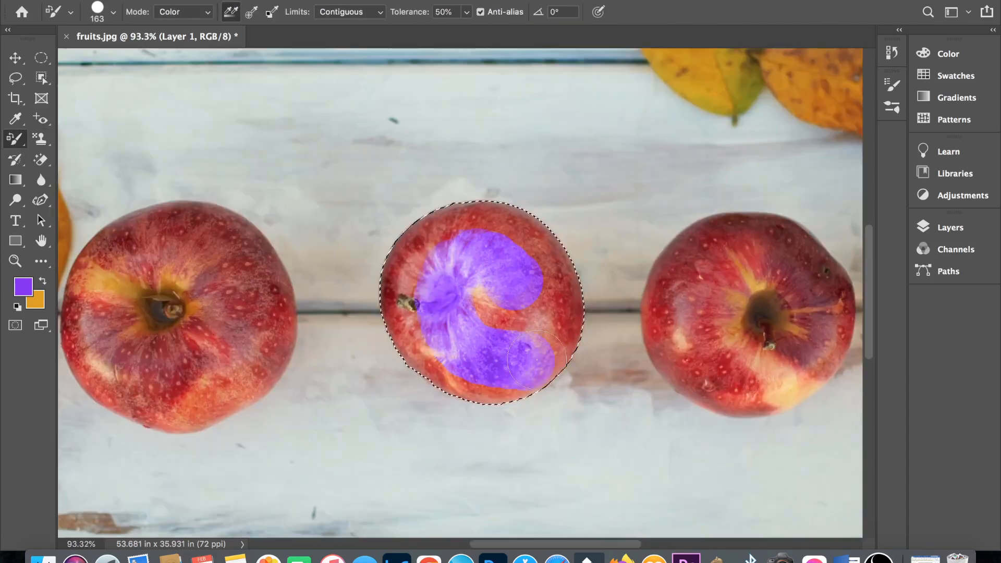
{"action": "mouse_move", "coordinate": [537, 359]}
{"action": "left_mouse_down"}
{"action": "mouse_move", "coordinate": [409, 250]}
{"action": "mouse_move", "coordinate": [521, 373]}
{"action": "mouse_move", "coordinate": [422, 355]}
{"action": "left_mouse_up"}
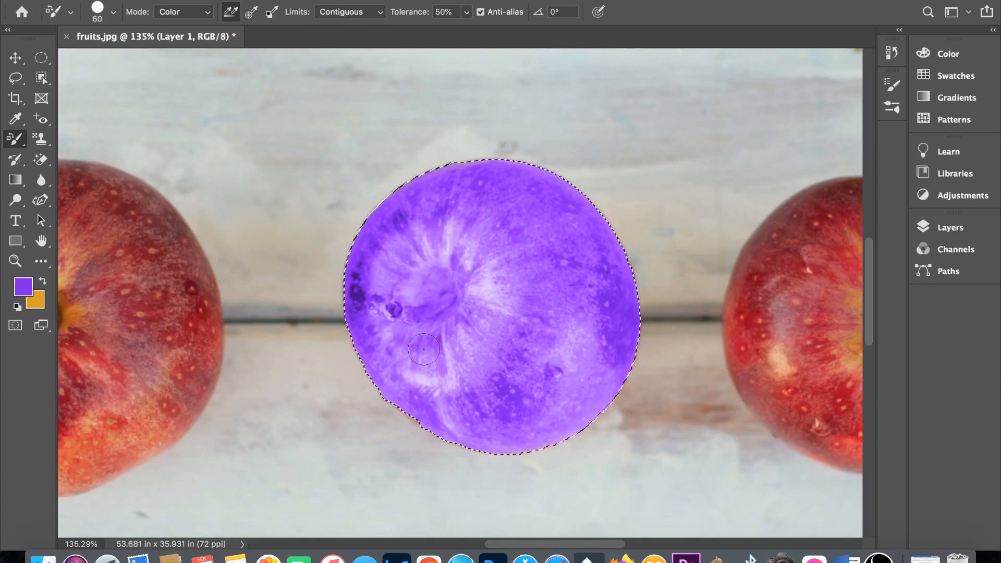
{"action": "key", "text": "super+d"}
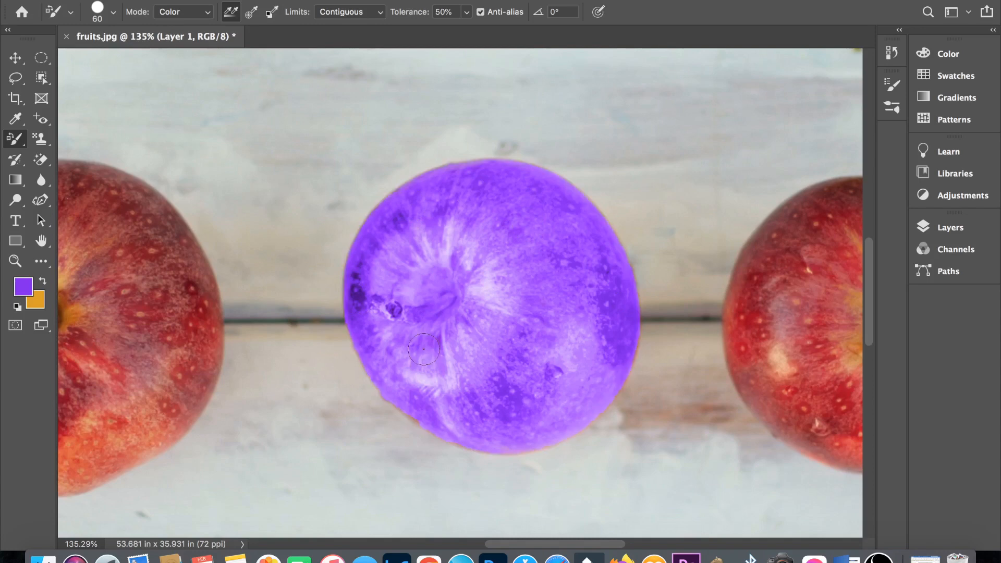
{"action": "key", "text": "super+0"}
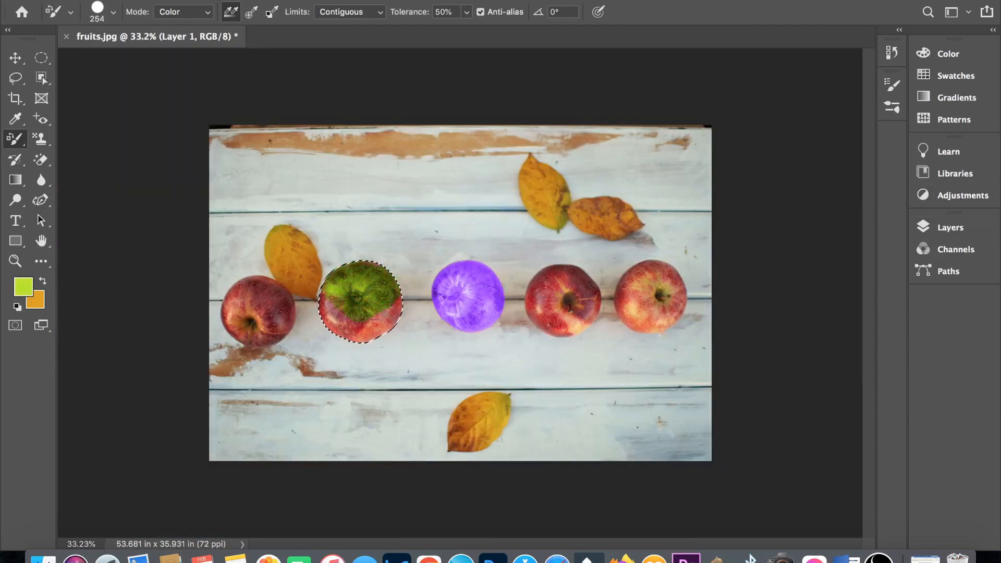
- Recolour the remaining apples with the Color Replacement tool, using green, red ea2b5d, near-black and pink
{"action": "mouse_move", "coordinate": [338, 326]}
{"action": "left_mouse_down"}
{"action": "mouse_move", "coordinate": [375, 330]}
{"action": "mouse_move", "coordinate": [394, 296]}
{"action": "left_mouse_up"}
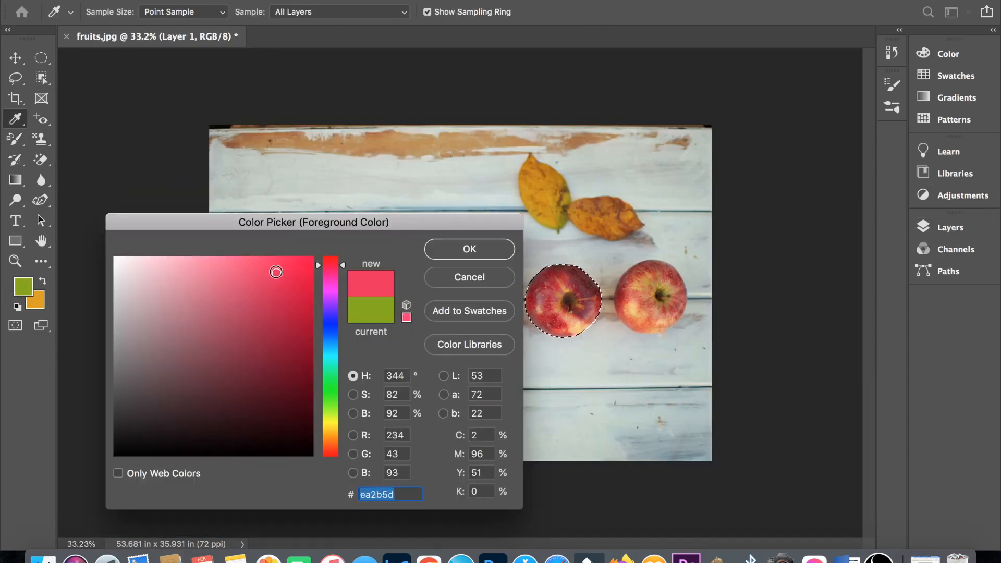
{"action": "left_click", "coordinate": [474, 248]}
{"action": "mouse_move", "coordinate": [573, 327]}
{"action": "left_mouse_down"}
{"action": "mouse_move", "coordinate": [558, 309]}
{"action": "mouse_move", "coordinate": [584, 306]}
{"action": "mouse_move", "coordinate": [552, 301]}
{"action": "mouse_move", "coordinate": [559, 282]}
{"action": "mouse_move", "coordinate": [594, 313]}
{"action": "mouse_move", "coordinate": [557, 328]}
{"action": "mouse_move", "coordinate": [546, 298]}
{"action": "mouse_move", "coordinate": [555, 283]}
{"action": "mouse_move", "coordinate": [590, 277]}
{"action": "mouse_move", "coordinate": [600, 301]}
{"action": "mouse_move", "coordinate": [586, 324]}
{"action": "mouse_move", "coordinate": [547, 323]}
{"action": "left_mouse_up"}
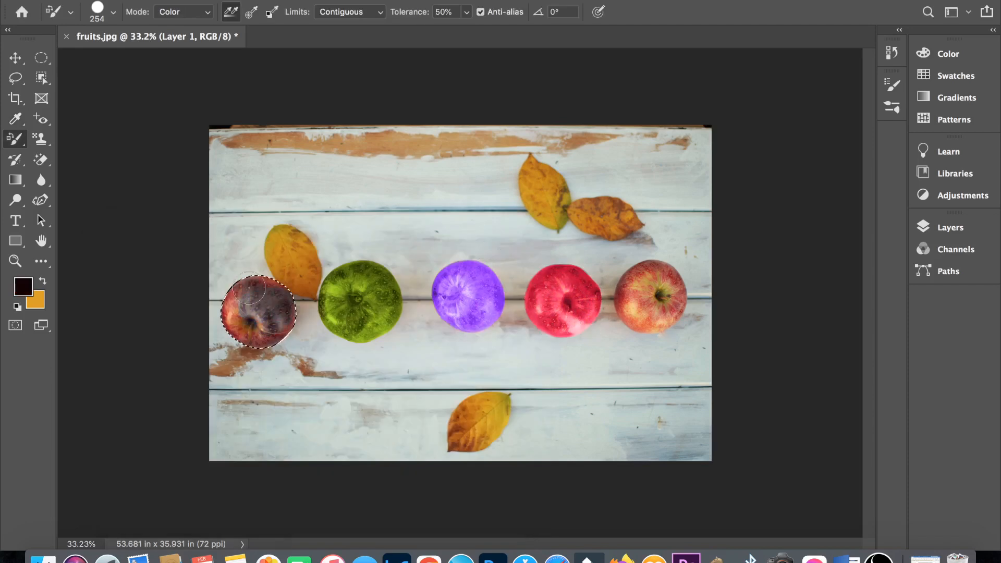
{"action": "mouse_move", "coordinate": [271, 313]}
{"action": "left_mouse_down"}
{"action": "mouse_move", "coordinate": [230, 293]}
{"action": "mouse_move", "coordinate": [276, 323]}
{"action": "left_mouse_up"}
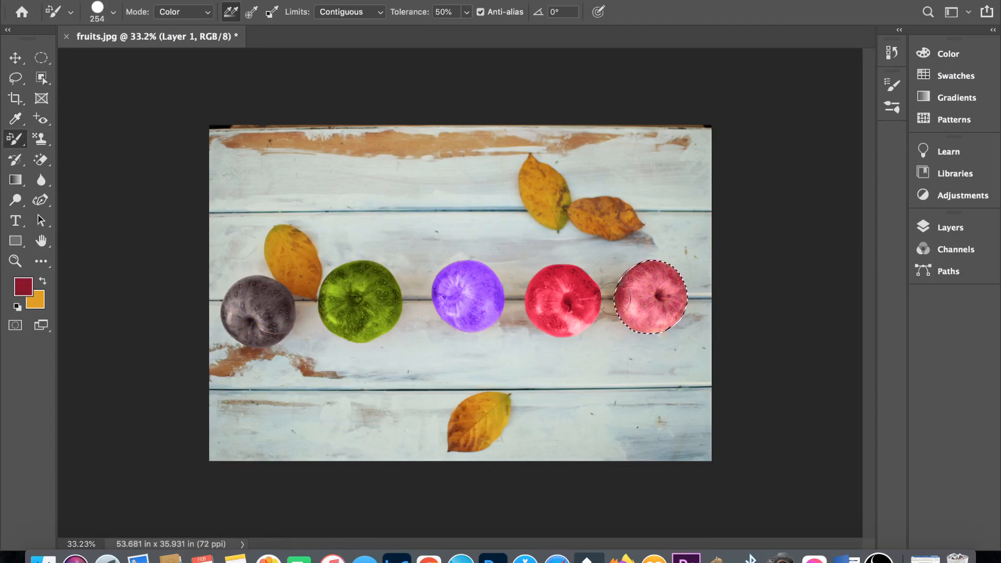
{"action": "mouse_move", "coordinate": [615, 299]}
{"action": "left_mouse_down"}
{"action": "mouse_move", "coordinate": [656, 331]}
{"action": "mouse_move", "coordinate": [651, 266]}
{"action": "left_mouse_up"}
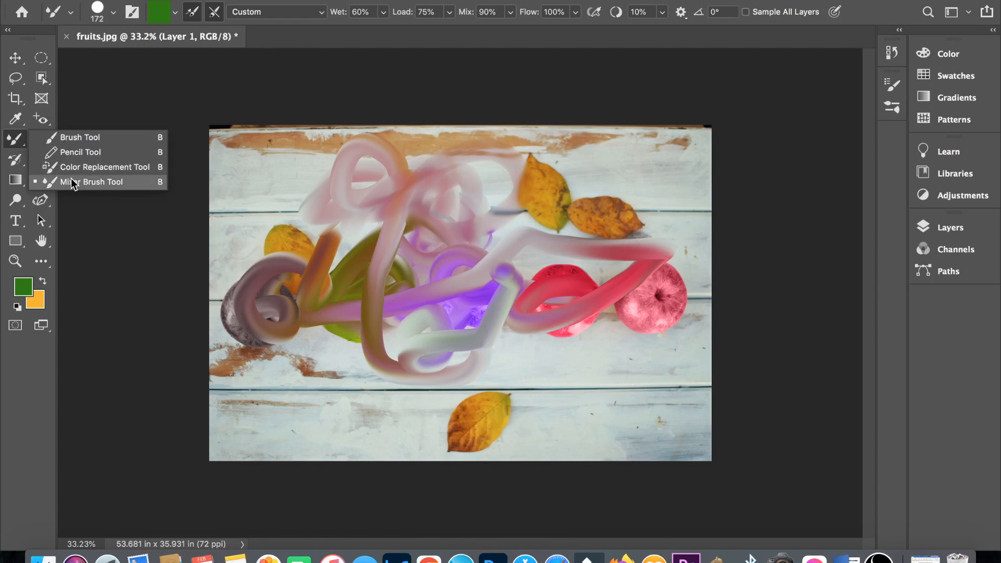
- Smear the colours of the apples and boards with the Mixer Brush at 60% wet, 75% load and 90% mix
{"action": "left_click", "coordinate": [72, 182]}
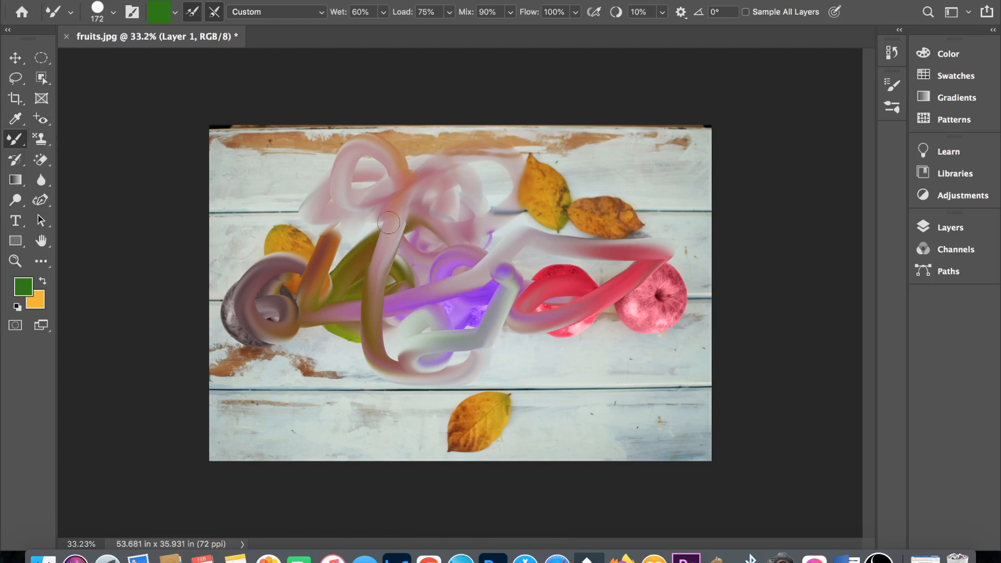
{"action": "mouse_move", "coordinate": [388, 223]}
{"action": "left_mouse_down"}
{"action": "mouse_move", "coordinate": [347, 245]}
{"action": "mouse_move", "coordinate": [339, 214]}
{"action": "mouse_move", "coordinate": [354, 253]}
{"action": "mouse_move", "coordinate": [316, 258]}
{"action": "mouse_move", "coordinate": [299, 219]}
{"action": "mouse_move", "coordinate": [285, 224]}
{"action": "mouse_move", "coordinate": [307, 258]}
{"action": "mouse_move", "coordinate": [274, 271]}
{"action": "mouse_move", "coordinate": [310, 180]}
{"action": "mouse_move", "coordinate": [271, 219]}
{"action": "mouse_move", "coordinate": [261, 284]}
{"action": "mouse_move", "coordinate": [282, 313]}
{"action": "mouse_move", "coordinate": [328, 341]}
{"action": "mouse_move", "coordinate": [370, 334]}
{"action": "mouse_move", "coordinate": [395, 265]}
{"action": "mouse_move", "coordinate": [482, 201]}
{"action": "left_mouse_up"}
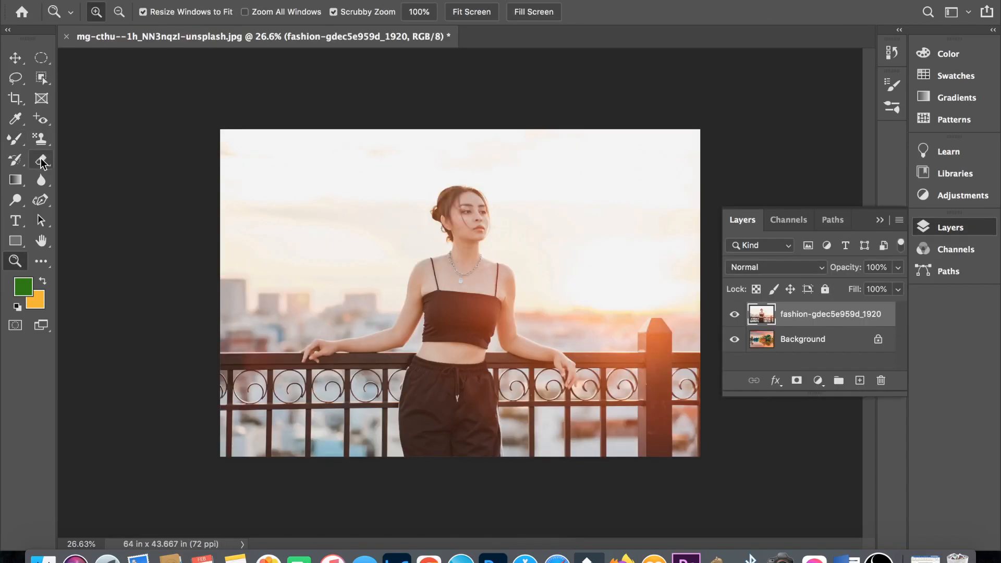
- Try erasing part of the sky on the fashion layer with the Eraser tool, and undo the stroke
{"action": "left_click", "coordinate": [42, 163]}
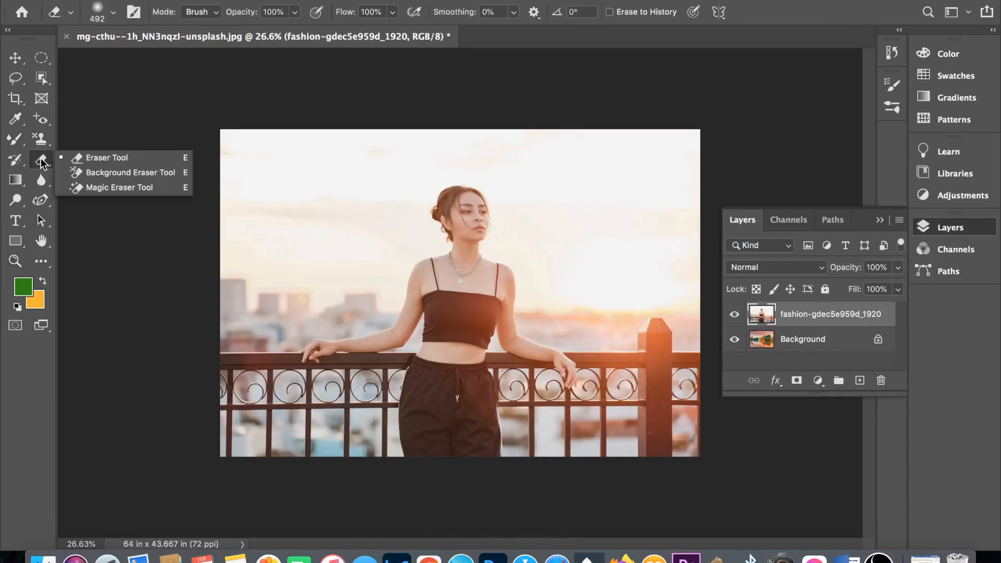
{"action": "left_click", "coordinate": [99, 158]}
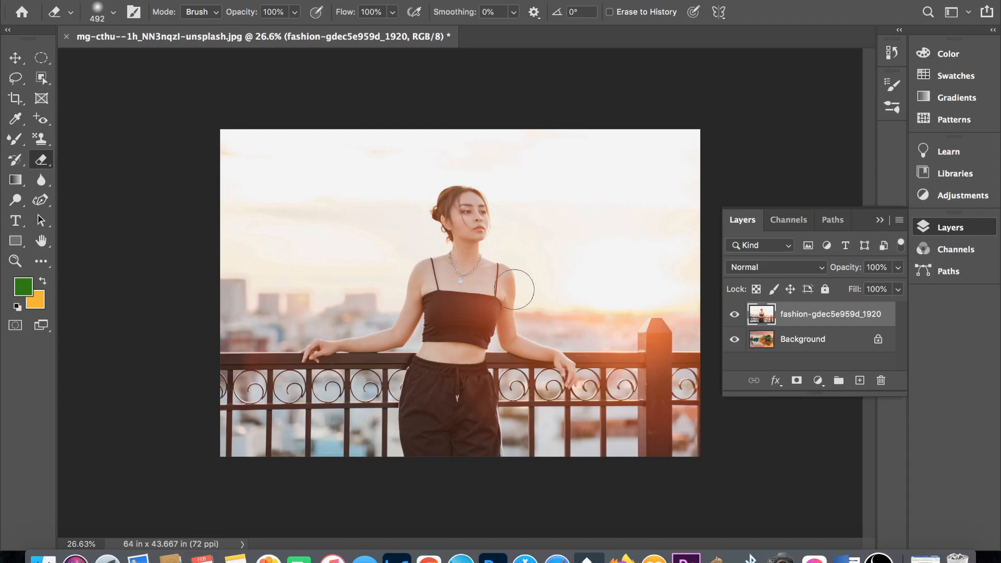
{"action": "left_click", "coordinate": [735, 314]}
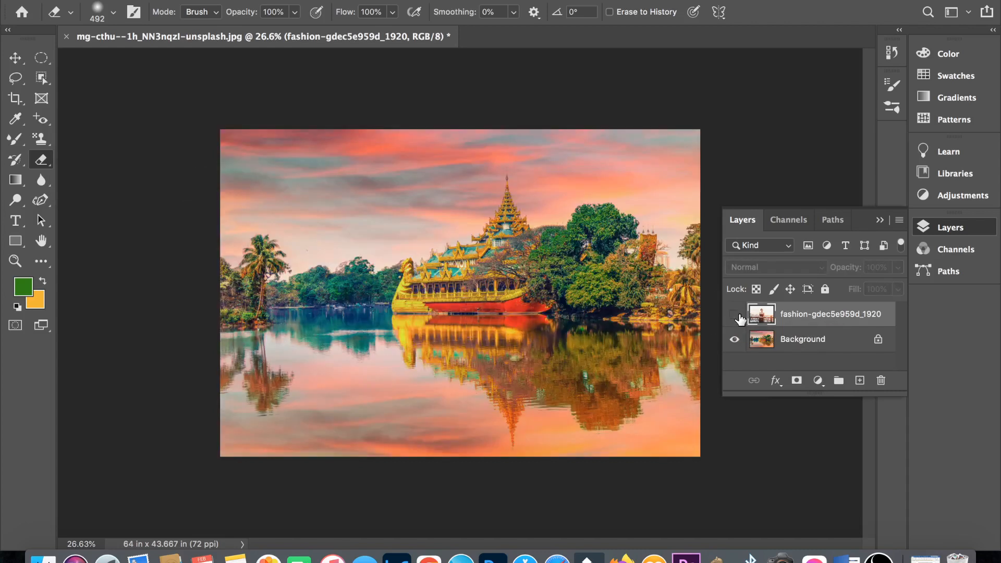
{"action": "left_click", "coordinate": [734, 314]}
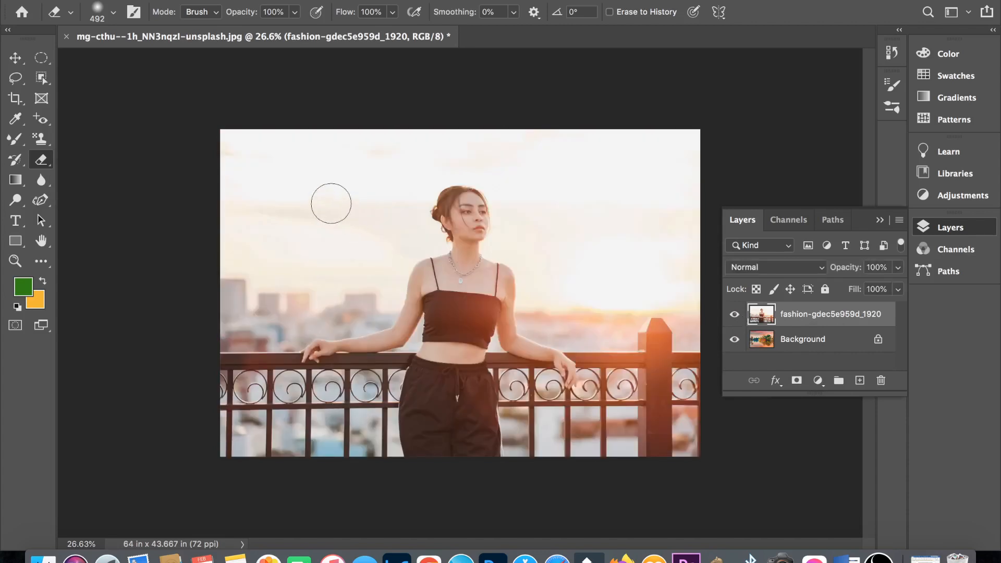
{"action": "mouse_move", "coordinate": [331, 203]}
{"action": "left_mouse_down"}
{"action": "mouse_move", "coordinate": [355, 203]}
{"action": "mouse_move", "coordinate": [344, 219]}
{"action": "mouse_move", "coordinate": [308, 199]}
{"action": "mouse_move", "coordinate": [327, 182]}
{"action": "mouse_move", "coordinate": [348, 192]}
{"action": "mouse_move", "coordinate": [295, 218]}
{"action": "mouse_move", "coordinate": [322, 233]}
{"action": "mouse_move", "coordinate": [355, 224]}
{"action": "mouse_move", "coordinate": [357, 237]}
{"action": "mouse_move", "coordinate": [290, 241]}
{"action": "mouse_move", "coordinate": [292, 174]}
{"action": "mouse_move", "coordinate": [348, 185]}
{"action": "mouse_move", "coordinate": [362, 244]}
{"action": "mouse_move", "coordinate": [304, 276]}
{"action": "left_mouse_up"}
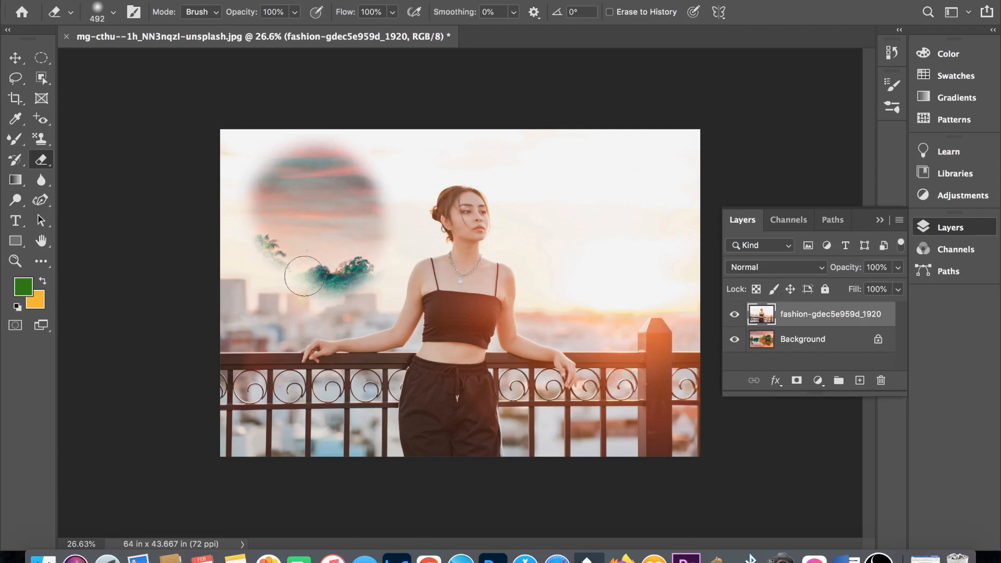
{"action": "key", "text": "super+z"}
- Hide the fashion layer, try erasing part of the sky on the locked Background layer, and undo the stroke
{"action": "left_click", "coordinate": [763, 340]}
{"action": "left_click", "coordinate": [738, 315]}
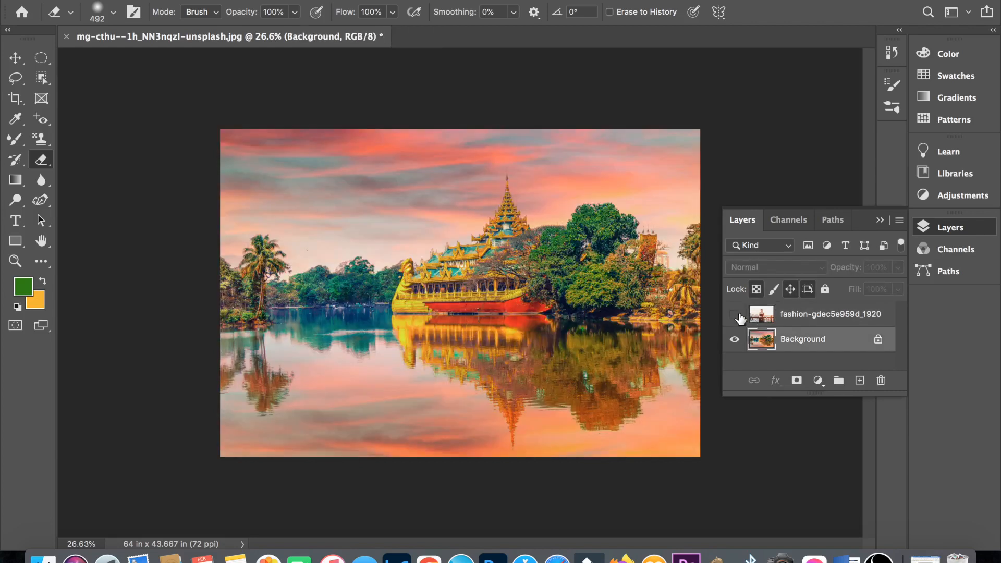
{"action": "mouse_move", "coordinate": [336, 206]}
{"action": "left_mouse_down"}
{"action": "mouse_move", "coordinate": [370, 191]}
{"action": "mouse_move", "coordinate": [385, 197]}
{"action": "mouse_move", "coordinate": [363, 222]}
{"action": "mouse_move", "coordinate": [328, 217]}
{"action": "mouse_move", "coordinate": [329, 194]}
{"action": "mouse_move", "coordinate": [391, 175]}
{"action": "mouse_move", "coordinate": [392, 217]}
{"action": "mouse_move", "coordinate": [335, 219]}
{"action": "left_mouse_up"}
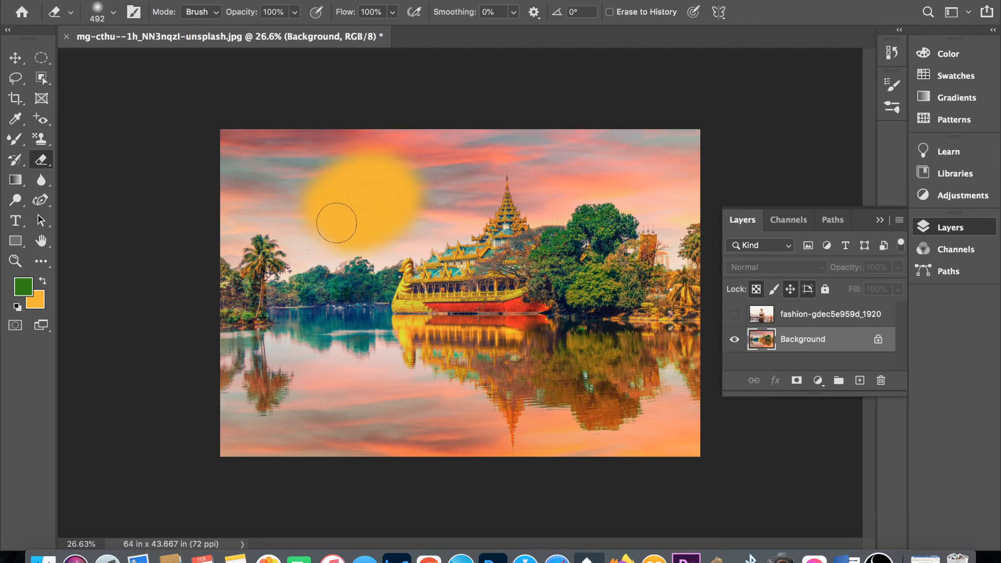
{"action": "key", "text": "ctrl+z"}
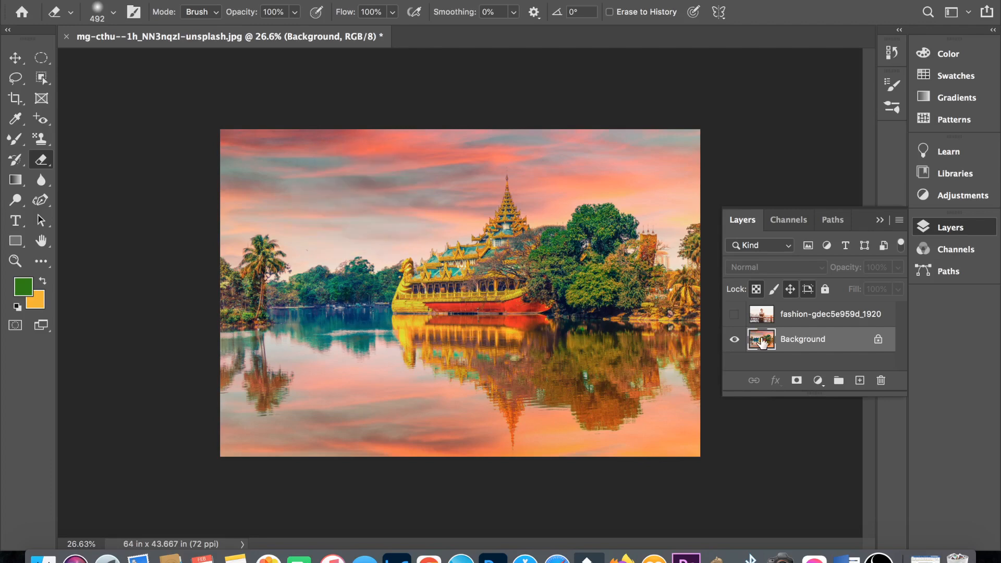
- Convert the Background into a regular layer named Layer 0, then test the Eraser on it and undo the stroke
{"action": "double_click", "coordinate": [761, 340]}
{"action": "left_click", "coordinate": [634, 232]}
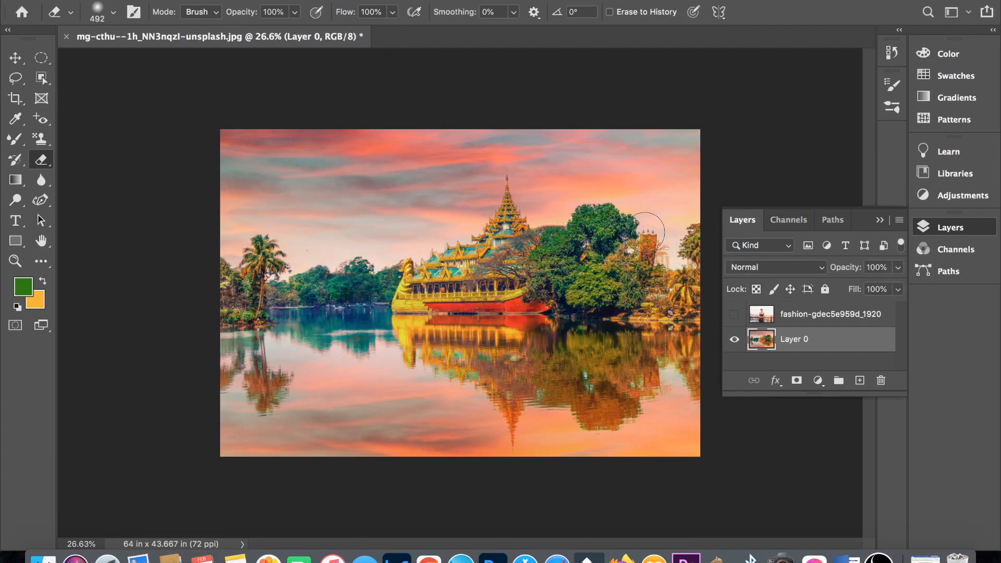
{"action": "mouse_move", "coordinate": [415, 250]}
{"action": "left_mouse_down"}
{"action": "mouse_move", "coordinate": [353, 235]}
{"action": "mouse_move", "coordinate": [376, 204]}
{"action": "mouse_move", "coordinate": [396, 249]}
{"action": "mouse_move", "coordinate": [315, 246]}
{"action": "mouse_move", "coordinate": [364, 201]}
{"action": "mouse_move", "coordinate": [415, 211]}
{"action": "mouse_move", "coordinate": [393, 252]}
{"action": "left_mouse_up"}
{"action": "key", "text": "ctrl+z"}
- Show the fashion layer, select its subject automatically, and invert the selection to cover everything around the woman
{"action": "left_click", "coordinate": [734, 313]}
{"action": "left_click", "coordinate": [761, 314]}
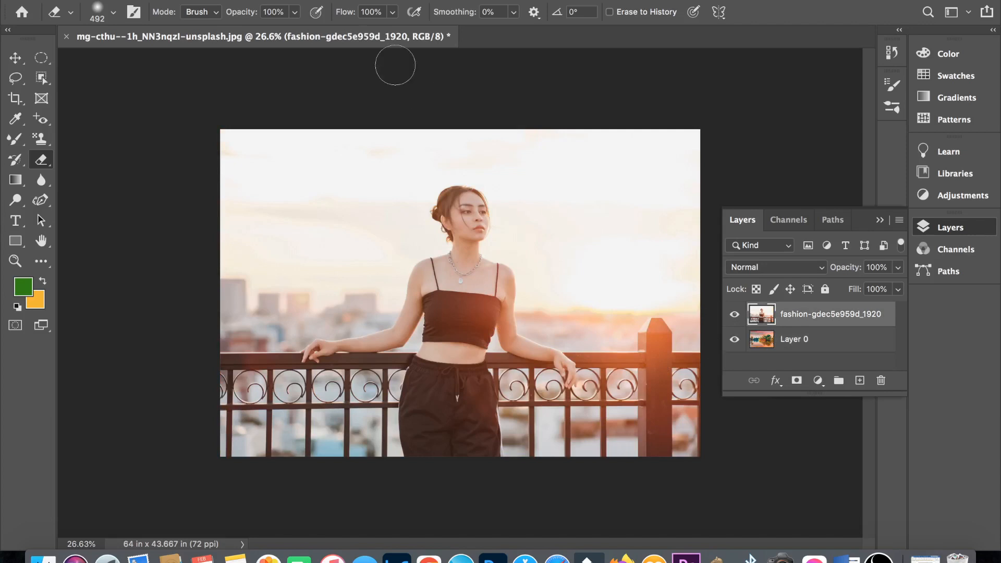
{"action": "left_click", "coordinate": [317, 0]}
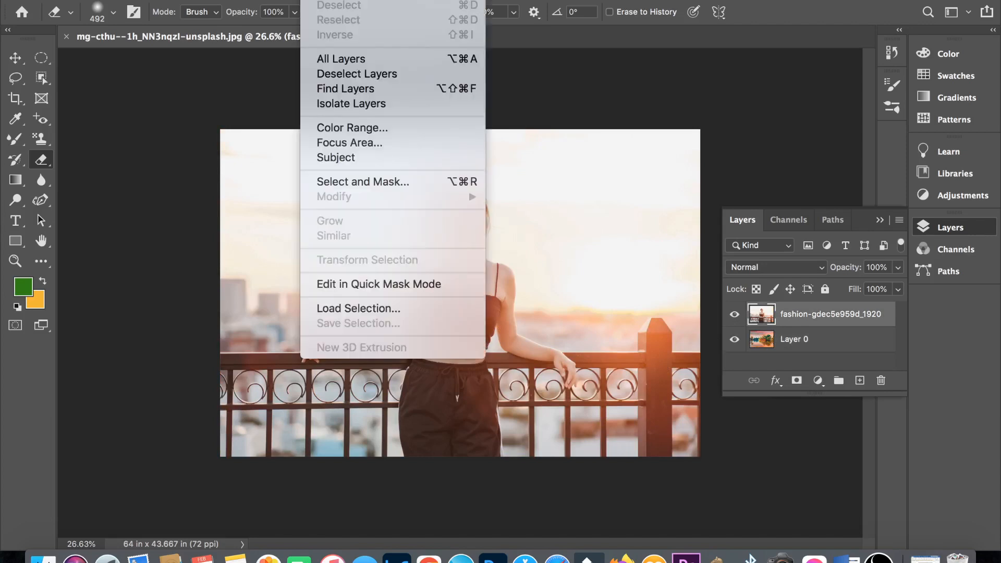
{"action": "left_click", "coordinate": [368, 157]}
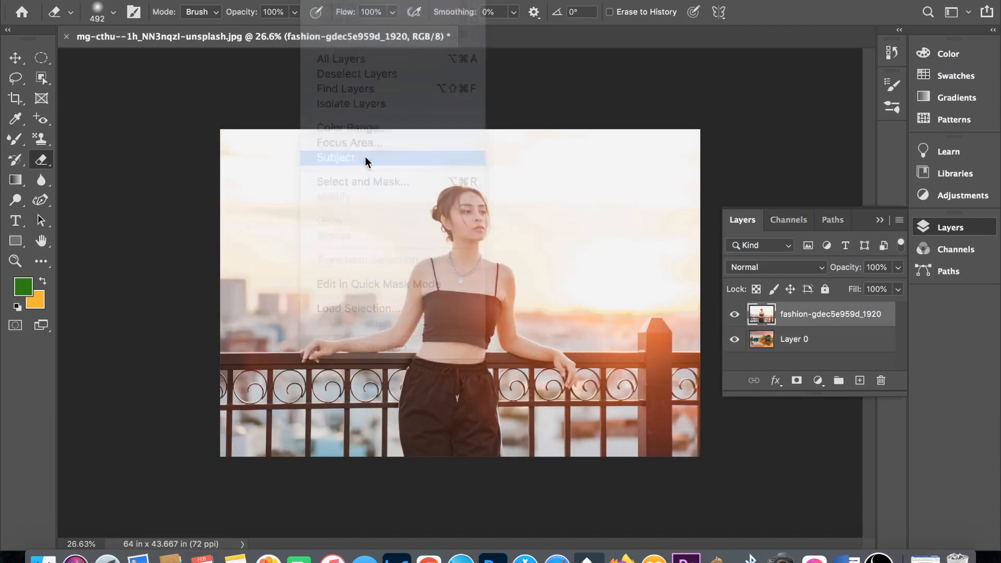
{"action": "scroll", "coordinate": [365, 156], "scroll_direction": "up", "scroll_amount": 3}
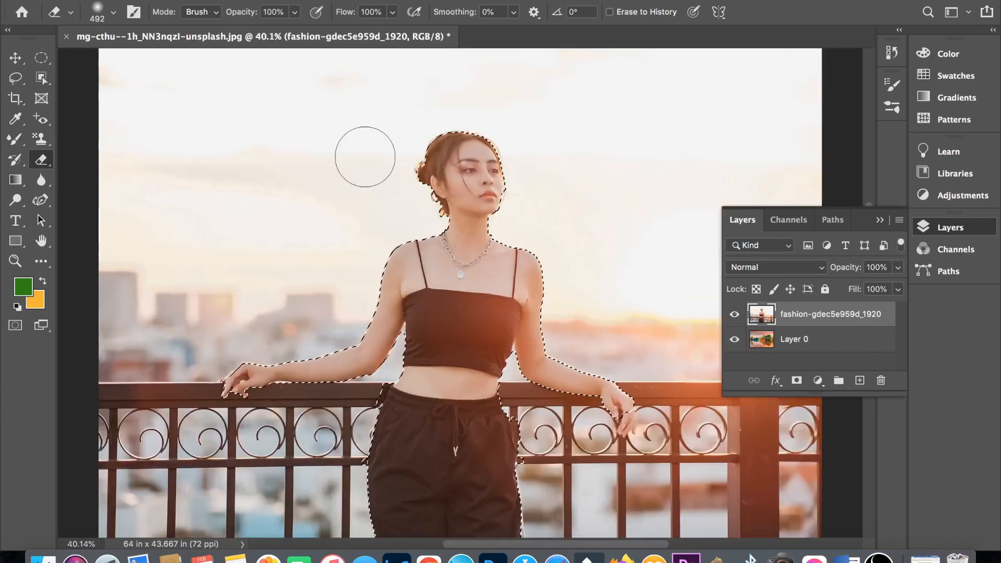
{"action": "left_click", "coordinate": [879, 219]}
{"action": "left_click", "coordinate": [317, 0]}
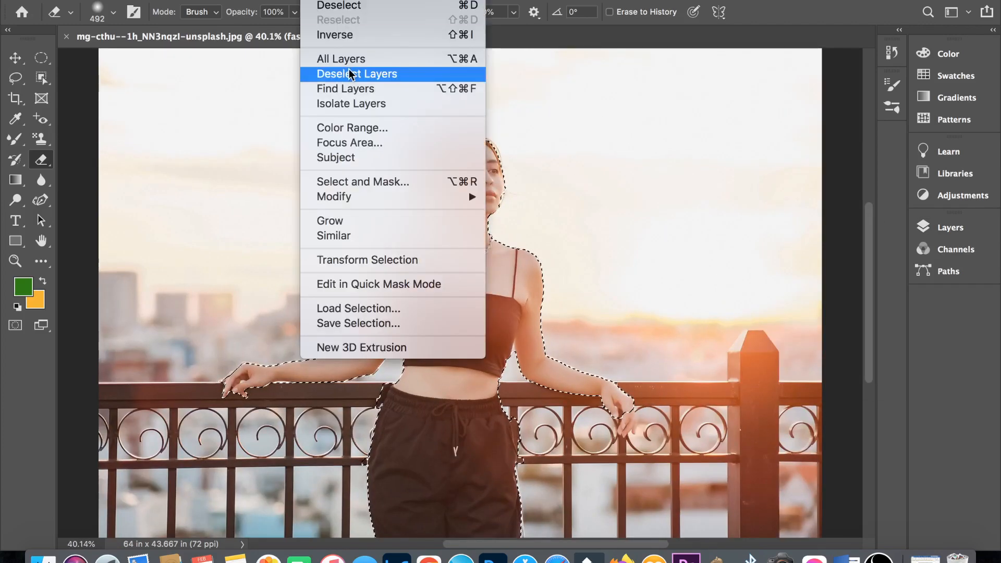
{"action": "left_click", "coordinate": [368, 40]}
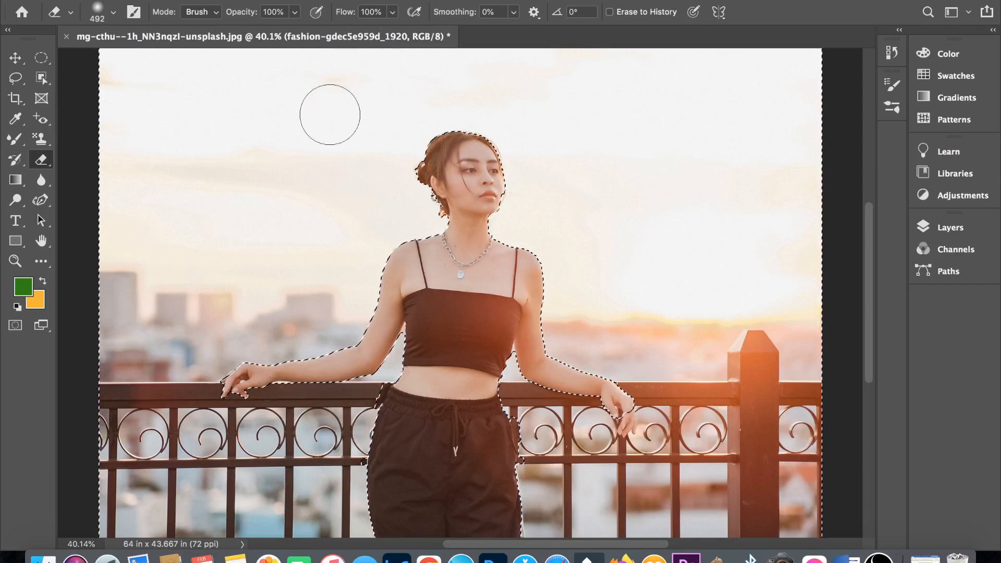
- Choose an Eraser brush, erase the selected surroundings of the woman on the fashion layer, and clear the selection
{"action": "scroll", "coordinate": [330, 114], "scroll_direction": "down", "scroll_amount": 1}
{"action": "right_click", "coordinate": [330, 115]}
{"action": "double_click", "coordinate": [360, 323]}
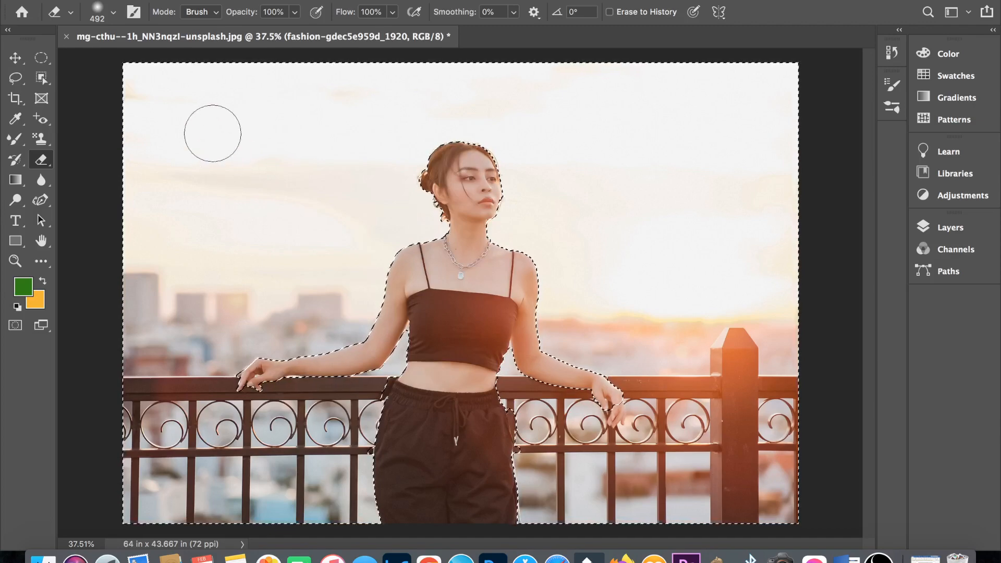
{"action": "mouse_move", "coordinate": [217, 134]}
{"action": "left_mouse_down"}
{"action": "mouse_move", "coordinate": [308, 332]}
{"action": "mouse_move", "coordinate": [560, 336]}
{"action": "mouse_move", "coordinate": [464, 135]}
{"action": "mouse_move", "coordinate": [610, 148]}
{"action": "mouse_move", "coordinate": [647, 312]}
{"action": "left_mouse_up"}
{"action": "scroll", "coordinate": [678, 338], "scroll_direction": "up", "scroll_amount": 5}
{"action": "scroll", "coordinate": [620, 312], "scroll_direction": "down", "scroll_amount": 1}
{"action": "mouse_move", "coordinate": [591, 297]}
{"action": "left_mouse_down"}
{"action": "mouse_move", "coordinate": [625, 360]}
{"action": "mouse_move", "coordinate": [657, 313]}
{"action": "mouse_move", "coordinate": [655, 378]}
{"action": "left_mouse_up"}
{"action": "scroll", "coordinate": [624, 217], "scroll_direction": "down", "scroll_amount": 5}
{"action": "key", "text": "super+d"}
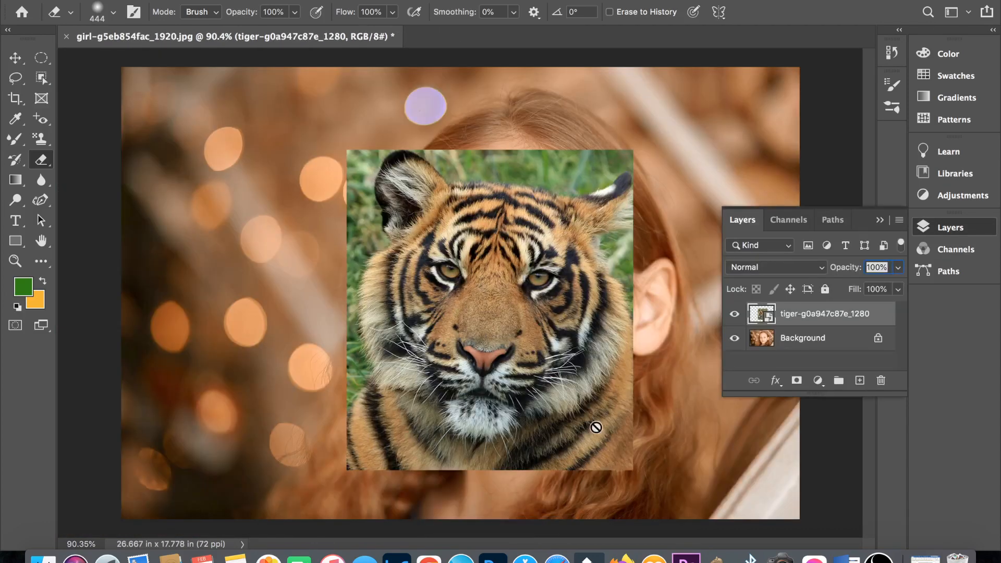
- Compare the girl photo with and without the tiger layer, and lower the tiger layer's opacity to 49%
{"action": "left_click", "coordinate": [734, 313]}
{"action": "left_click", "coordinate": [735, 313]}
{"action": "left_click", "coordinate": [898, 269]}
{"action": "left_click", "coordinate": [859, 284]}
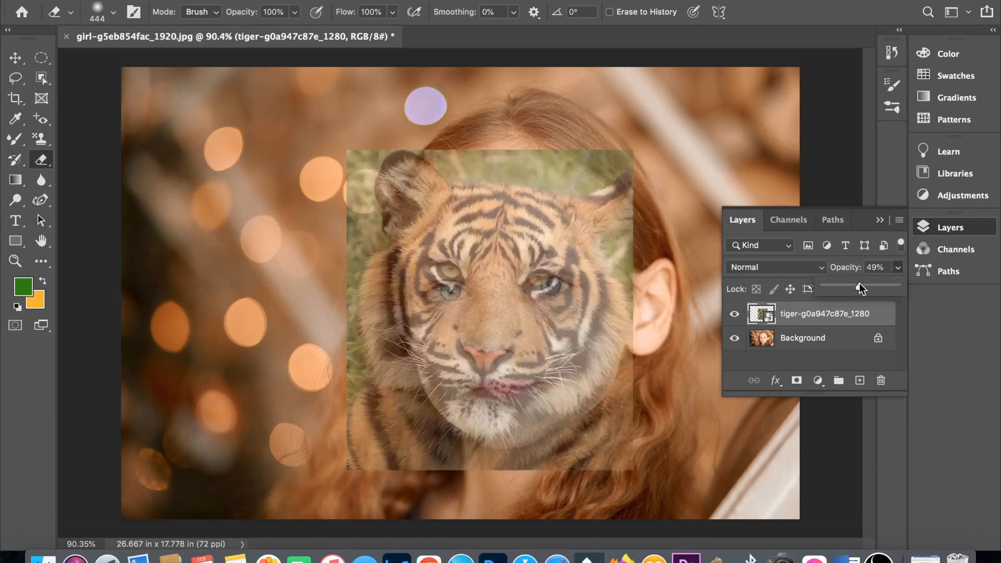
- Rotate and position the tiger to align with the girl's face, and set the layer's opacity back to 100%
{"action": "key", "text": "ctrl+t"}
{"action": "left_click_drag", "start_coordinate": [638, 298], "coordinate": [636, 287]}
{"action": "left_click_drag", "start_coordinate": [608, 332], "coordinate": [614, 340]}
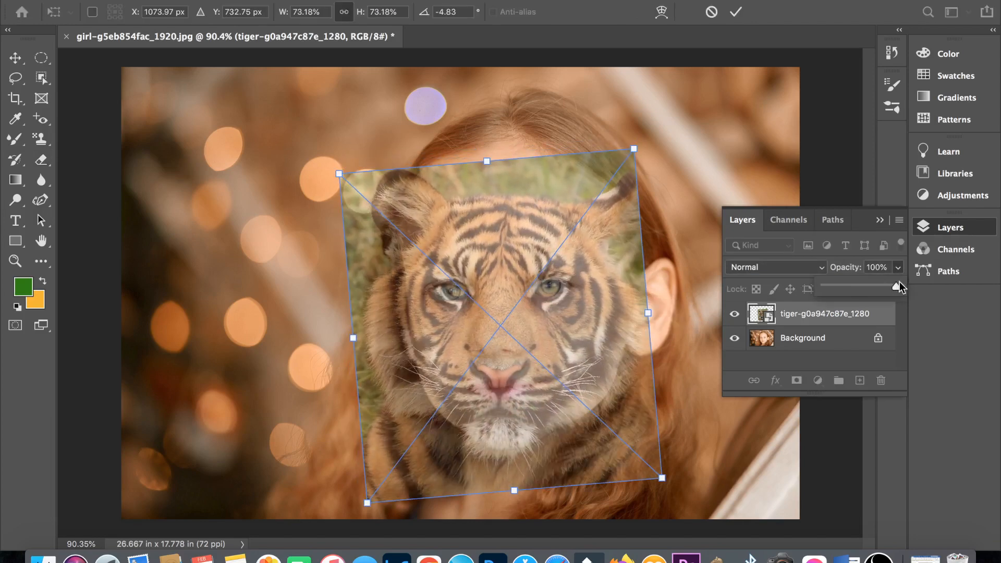
{"action": "left_click_drag", "start_coordinate": [899, 285], "coordinate": [897, 285]}
{"action": "key", "text": "Return"}
{"action": "key", "text": "Return"}
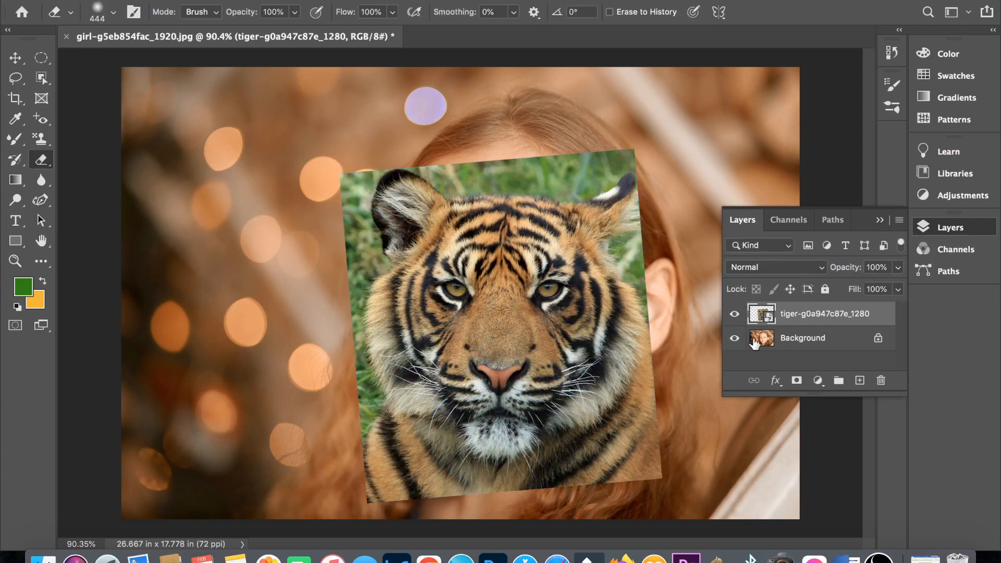
- Convert the girl's Background into a regular layer named Layer 0 and move it above the tiger layer
{"action": "double_click", "coordinate": [761, 340]}
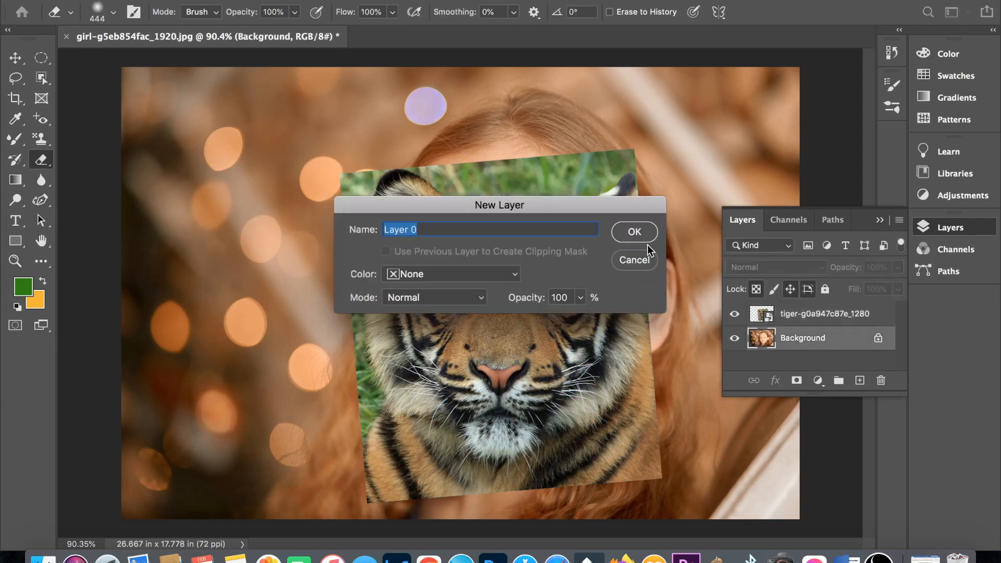
{"action": "left_click", "coordinate": [634, 232]}
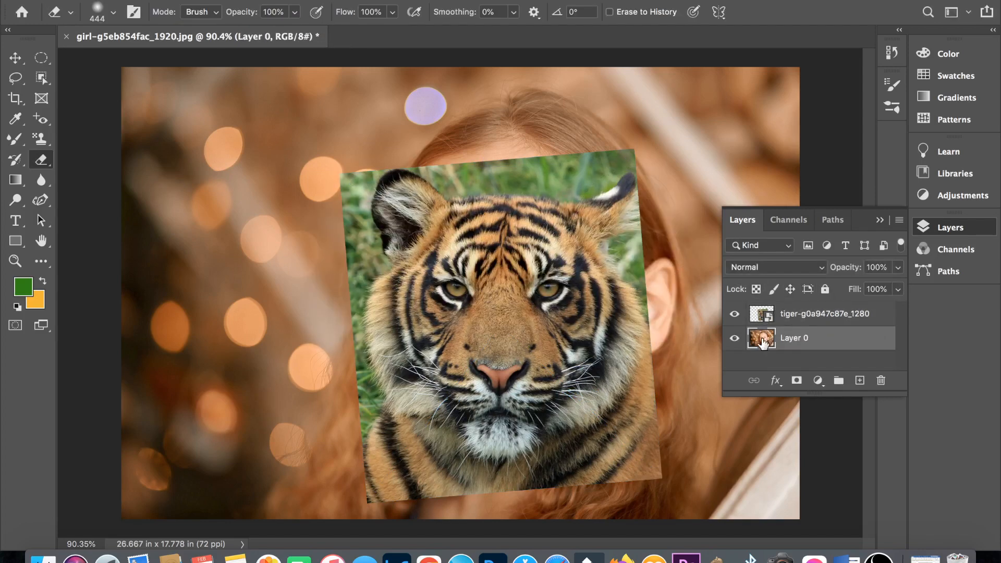
{"action": "left_click_drag", "start_coordinate": [763, 342], "coordinate": [790, 310]}
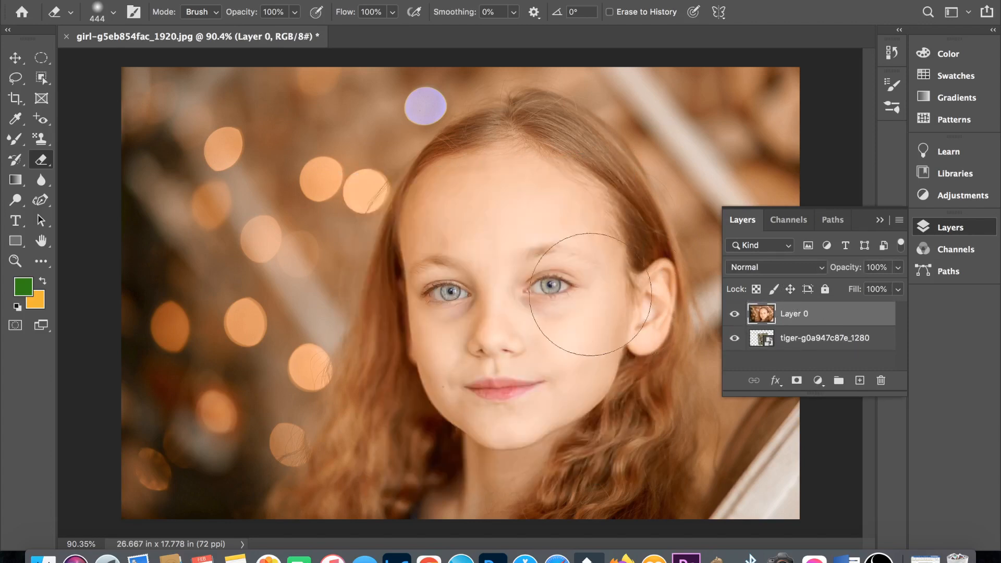
- Set the Eraser size to 55 px and erase from the girl's right-hand eye up to the forehead
{"action": "right_click", "coordinate": [295, 212]}
{"action": "left_click", "coordinate": [396, 244]}
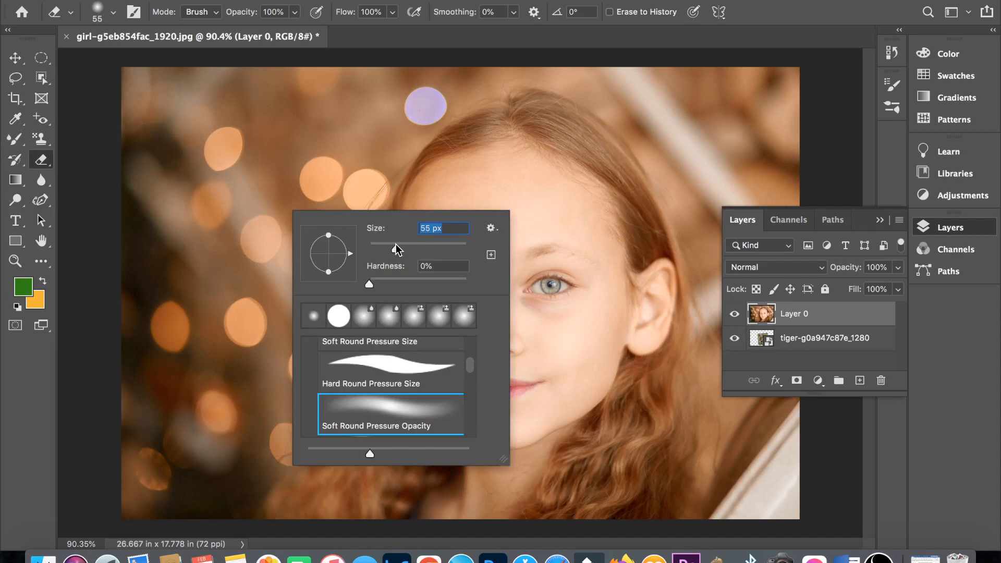
{"action": "mouse_move", "coordinate": [563, 284]}
{"action": "left_mouse_down"}
{"action": "mouse_move", "coordinate": [536, 250]}
{"action": "mouse_move", "coordinate": [539, 183]}
{"action": "left_mouse_up"}
- Enlarge the Eraser to 84 px and erase the girl's forehead, other eye and right-hand cheek to reveal the tiger
{"action": "right_click", "coordinate": [558, 243]}
{"action": "left_click", "coordinate": [664, 274]}
{"action": "mouse_move", "coordinate": [568, 256]}
{"action": "left_mouse_down"}
{"action": "mouse_move", "coordinate": [583, 291]}
{"action": "mouse_move", "coordinate": [589, 359]}
{"action": "mouse_move", "coordinate": [571, 198]}
{"action": "left_mouse_up"}
{"action": "mouse_move", "coordinate": [458, 291]}
{"action": "left_mouse_down"}
{"action": "mouse_move", "coordinate": [479, 231]}
{"action": "mouse_move", "coordinate": [462, 203]}
{"action": "mouse_move", "coordinate": [526, 247]}
{"action": "mouse_move", "coordinate": [555, 418]}
{"action": "mouse_move", "coordinate": [516, 430]}
{"action": "left_mouse_up"}
{"action": "mouse_move", "coordinate": [464, 201]}
{"action": "left_mouse_down"}
{"action": "mouse_move", "coordinate": [421, 246]}
{"action": "mouse_move", "coordinate": [439, 200]}
{"action": "mouse_move", "coordinate": [499, 188]}
{"action": "mouse_move", "coordinate": [470, 180]}
{"action": "mouse_move", "coordinate": [451, 190]}
{"action": "left_mouse_up"}
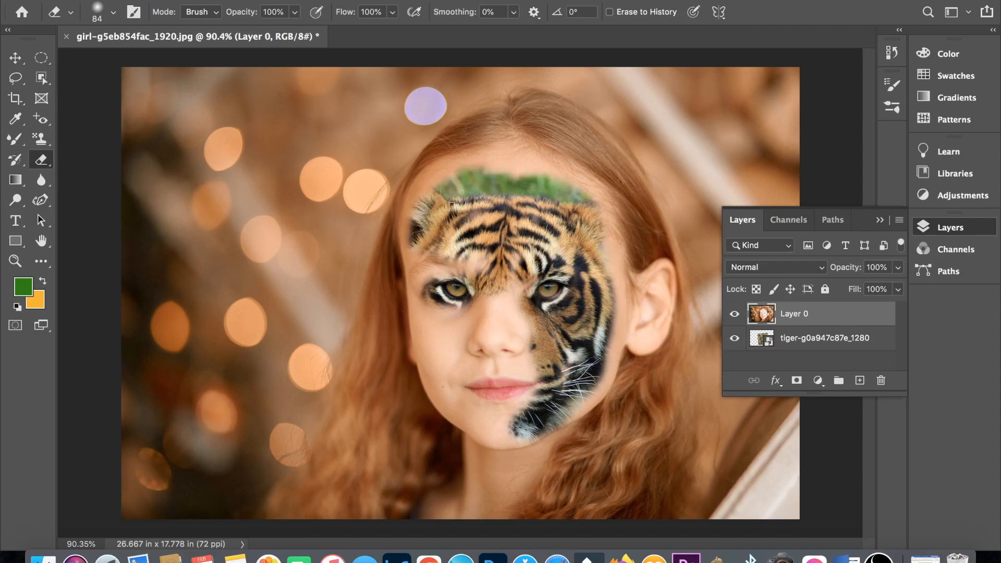
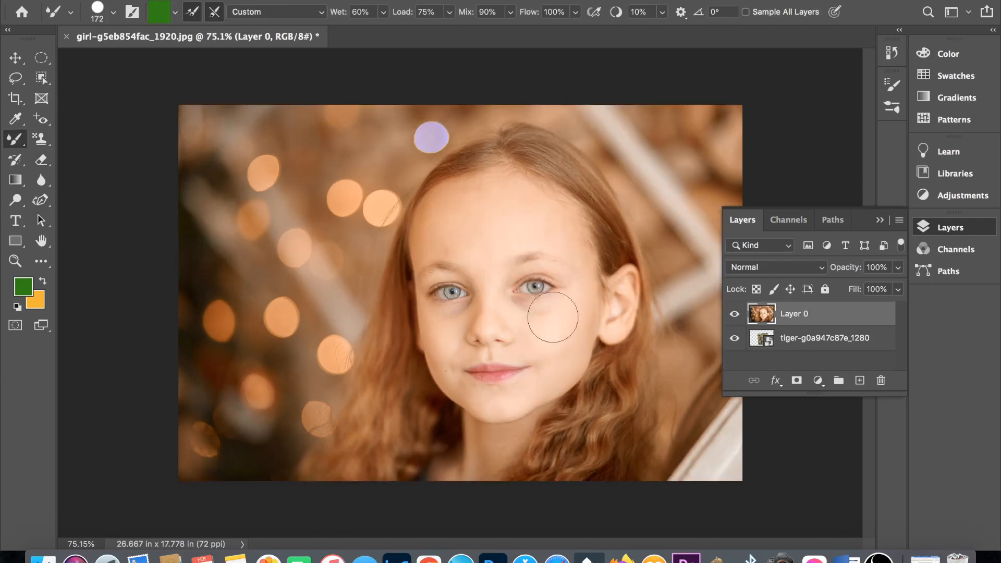
- Move the girl's layer below the tiger layer, add a layer mask to the tiger and invert the mask to black
{"action": "left_click_drag", "start_coordinate": [762, 313], "coordinate": [776, 344]}
{"action": "left_click", "coordinate": [762, 313]}
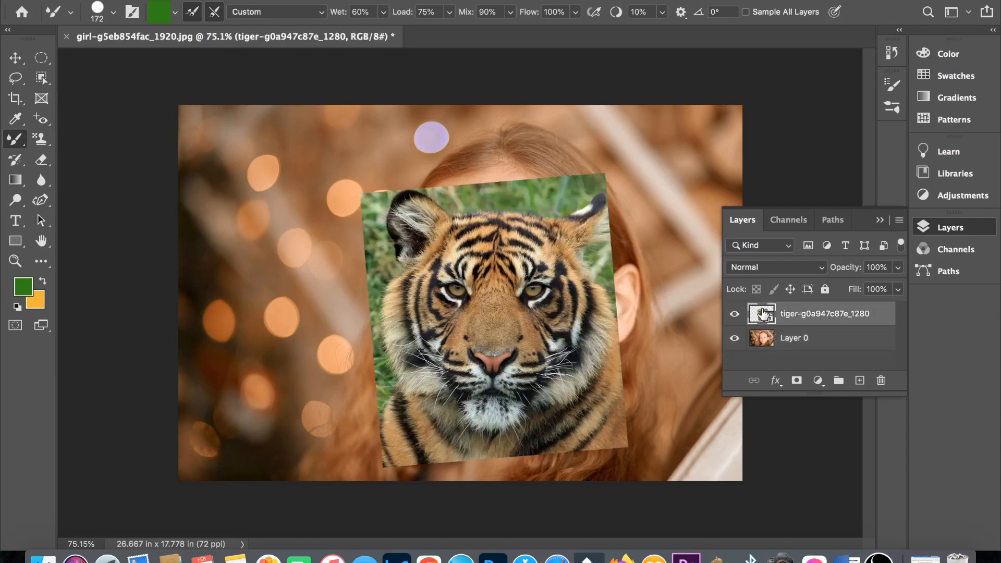
{"action": "left_click", "coordinate": [797, 380]}
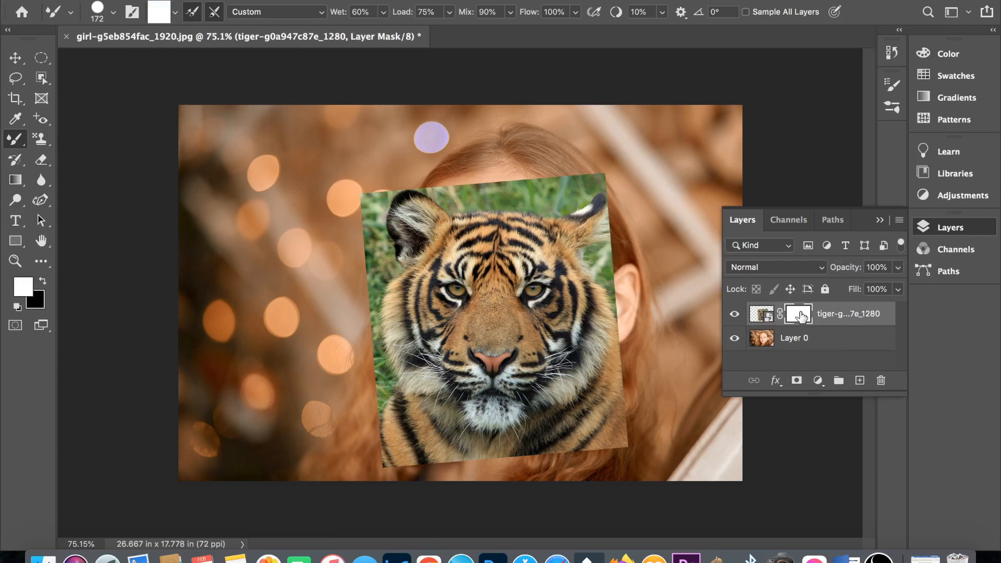
{"action": "left_click_drag", "start_coordinate": [801, 316], "coordinate": [802, 316]}
{"action": "key", "text": "super+i"}
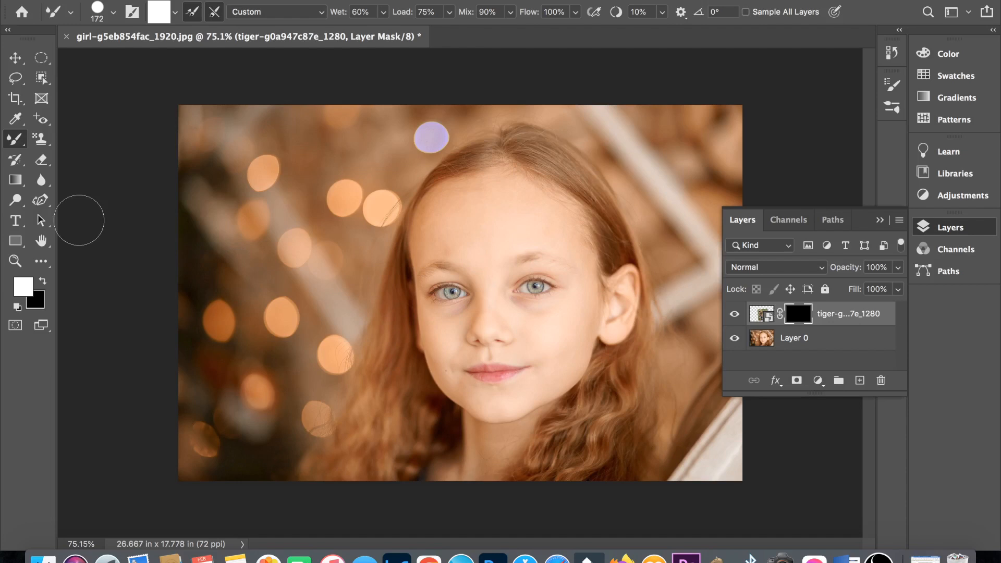
- With a white Soft Round Pressure Opacity brush at 79 px, paint on the mask to reveal the tiger over the girl's right-hand cheek and forehead
{"action": "left_click", "coordinate": [26, 293]}
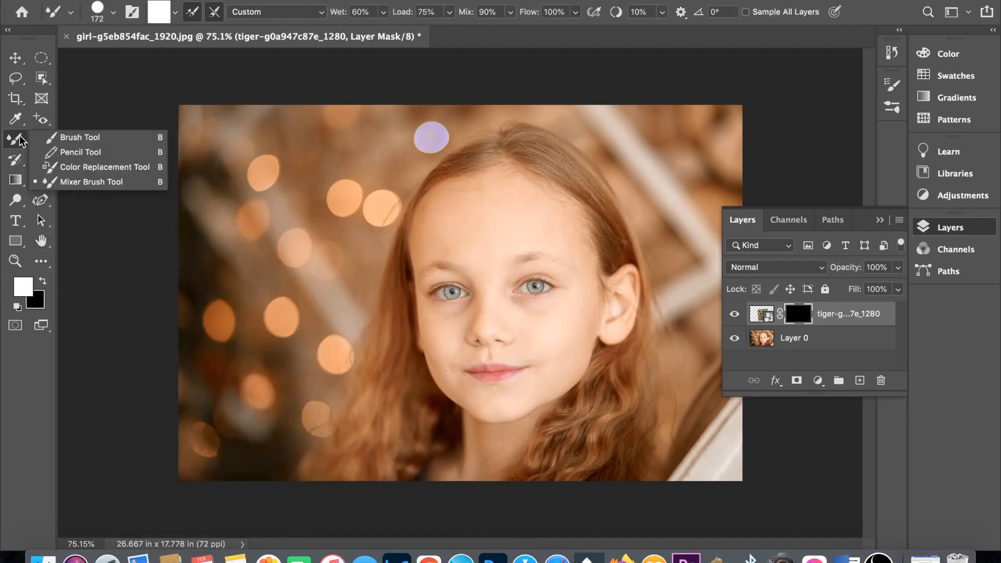
{"action": "left_click", "coordinate": [67, 139]}
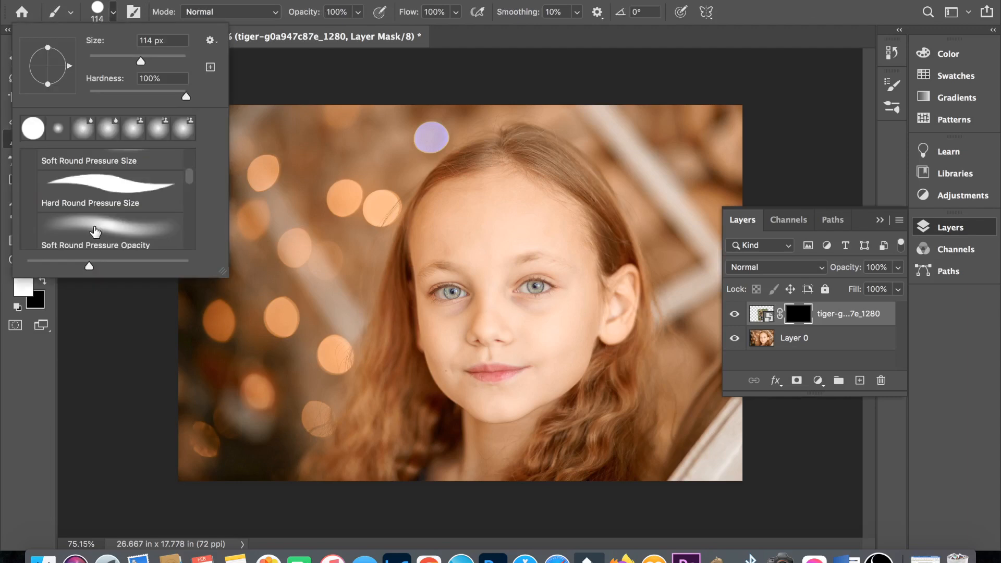
{"action": "left_click", "coordinate": [94, 231]}
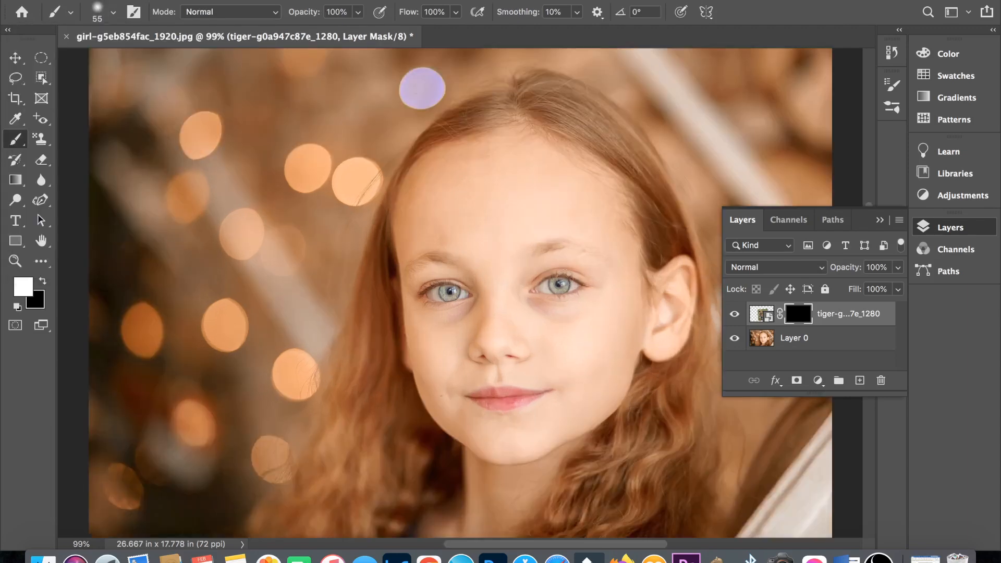
{"action": "mouse_move", "coordinate": [561, 284]}
{"action": "left_mouse_down"}
{"action": "mouse_move", "coordinate": [558, 255]}
{"action": "mouse_move", "coordinate": [537, 225]}
{"action": "mouse_move", "coordinate": [550, 392]}
{"action": "mouse_move", "coordinate": [593, 350]}
{"action": "mouse_move", "coordinate": [587, 388]}
{"action": "left_mouse_up"}
{"action": "right_click", "coordinate": [574, 314]}
{"action": "left_click_drag", "start_coordinate": [678, 324], "coordinate": [694, 324]}
{"action": "key", "text": "Return"}
{"action": "mouse_move", "coordinate": [620, 323]}
{"action": "left_mouse_down"}
{"action": "mouse_move", "coordinate": [516, 176]}
{"action": "mouse_move", "coordinate": [544, 199]}
{"action": "mouse_move", "coordinate": [498, 175]}
{"action": "mouse_move", "coordinate": [425, 282]}
{"action": "mouse_move", "coordinate": [457, 249]}
{"action": "mouse_move", "coordinate": [489, 248]}
{"action": "mouse_move", "coordinate": [442, 174]}
{"action": "mouse_move", "coordinate": [502, 156]}
{"action": "mouse_move", "coordinate": [605, 250]}
{"action": "mouse_move", "coordinate": [580, 423]}
{"action": "mouse_move", "coordinate": [483, 265]}
{"action": "left_mouse_up"}
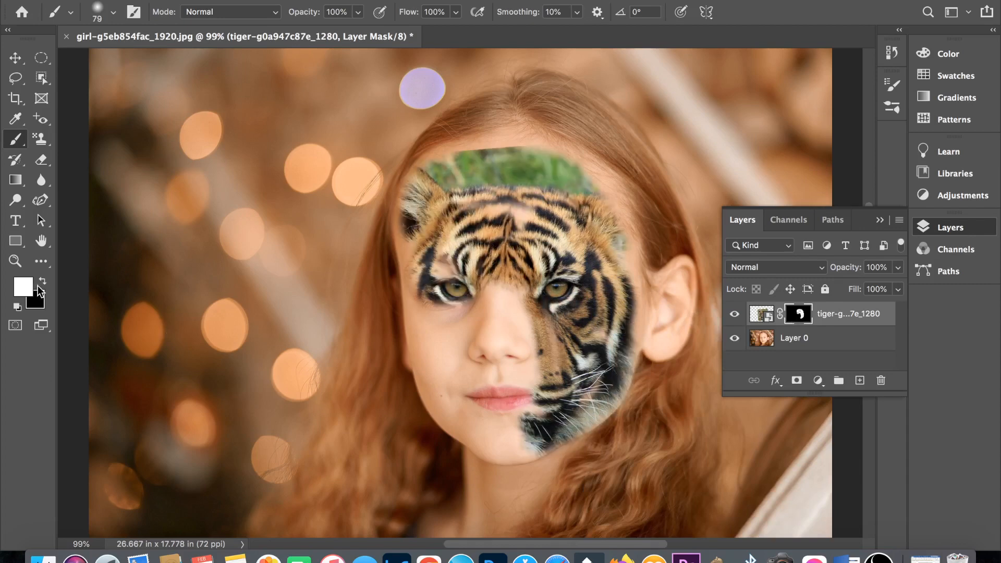
- Paint black on the mask with a 27 px brush over the tiger's eyes to bring back the girl's eyes
{"action": "left_click", "coordinate": [42, 281]}
{"action": "right_click", "coordinate": [94, 245]}
{"action": "left_click_drag", "start_coordinate": [172, 237], "coordinate": [136, 237]}
{"action": "key", "text": "Return"}
{"action": "mouse_move", "coordinate": [464, 291]}
{"action": "left_mouse_down"}
{"action": "mouse_move", "coordinate": [442, 295]}
{"action": "mouse_move", "coordinate": [450, 288]}
{"action": "left_mouse_up"}
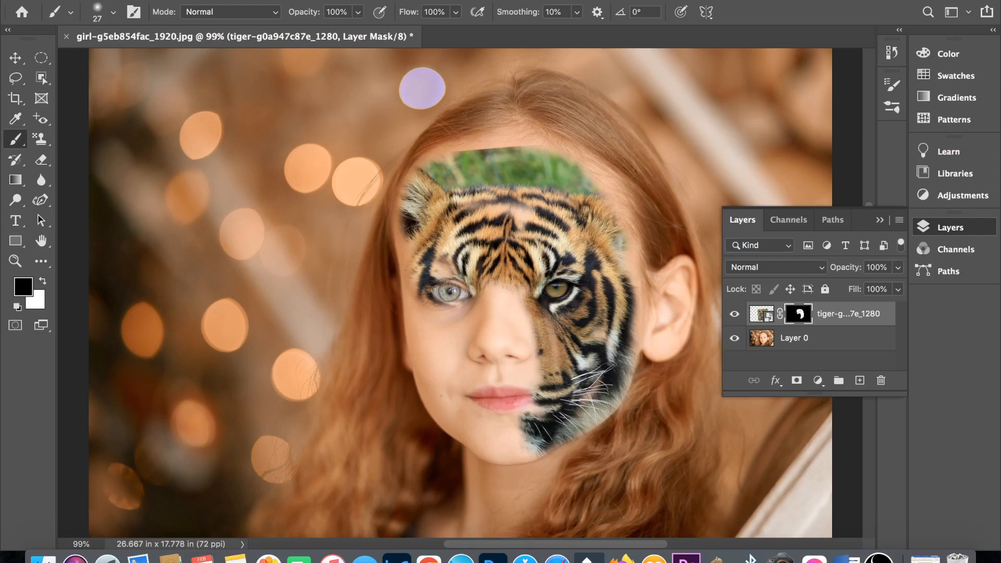
{"action": "mouse_move", "coordinate": [559, 289]}
{"action": "left_mouse_down"}
{"action": "mouse_move", "coordinate": [547, 295]}
{"action": "mouse_move", "coordinate": [557, 282]}
{"action": "left_mouse_up"}
- Swap back to white, enlarge the brush and paint the mask over the nose, left-hand cheek and mouth to reveal the tiger
{"action": "key", "text": "x"}
{"action": "key", "text": "bracketright"}
{"action": "key", "text": "bracketright"}
{"action": "key", "text": "bracketright"}
{"action": "key", "text": "bracketright"}
{"action": "key", "text": "bracketright"}
{"action": "key", "text": "bracketright"}
{"action": "mouse_move", "coordinate": [470, 316]}
{"action": "left_mouse_down"}
{"action": "mouse_move", "coordinate": [409, 247]}
{"action": "mouse_move", "coordinate": [485, 318]}
{"action": "mouse_move", "coordinate": [522, 336]}
{"action": "mouse_move", "coordinate": [463, 366]}
{"action": "mouse_move", "coordinate": [459, 417]}
{"action": "mouse_move", "coordinate": [521, 422]}
{"action": "left_mouse_up"}
{"action": "left_click_drag", "start_coordinate": [521, 423], "coordinate": [500, 396]}
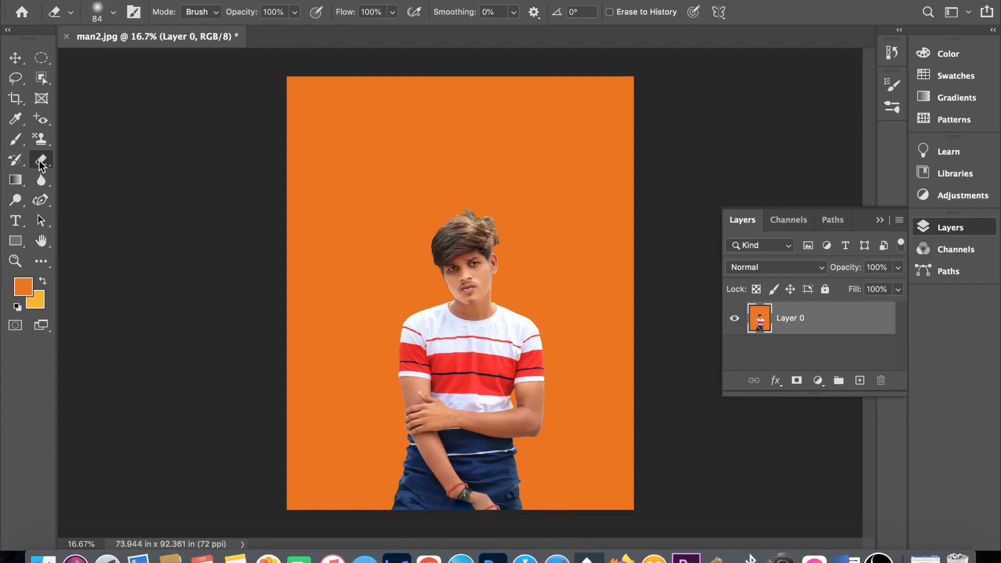
- Choose the Background Eraser in man2.jpg, set its sampling to Once and enlarge the brush to 504 px
{"action": "right_click", "coordinate": [41, 163]}
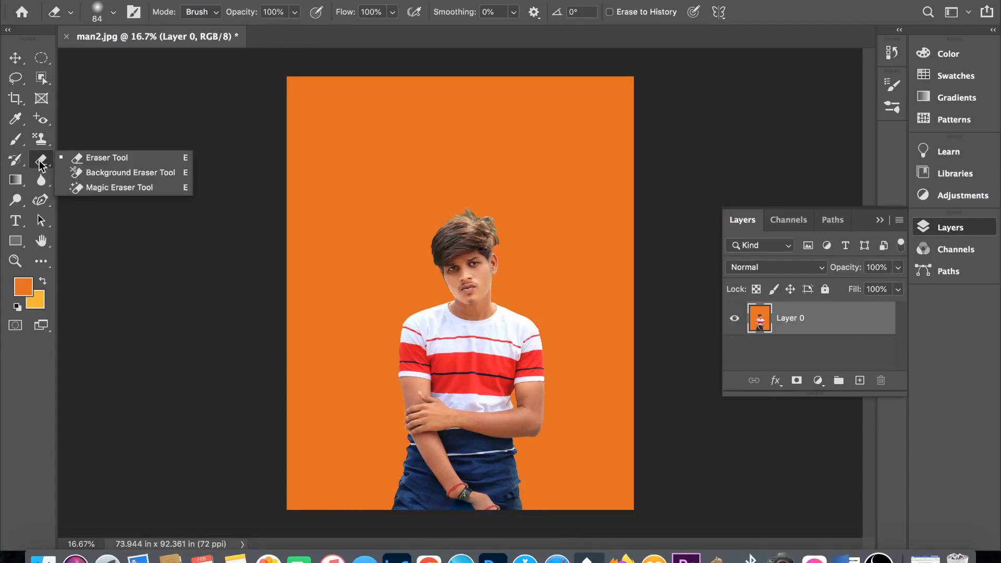
{"action": "left_click", "coordinate": [78, 175]}
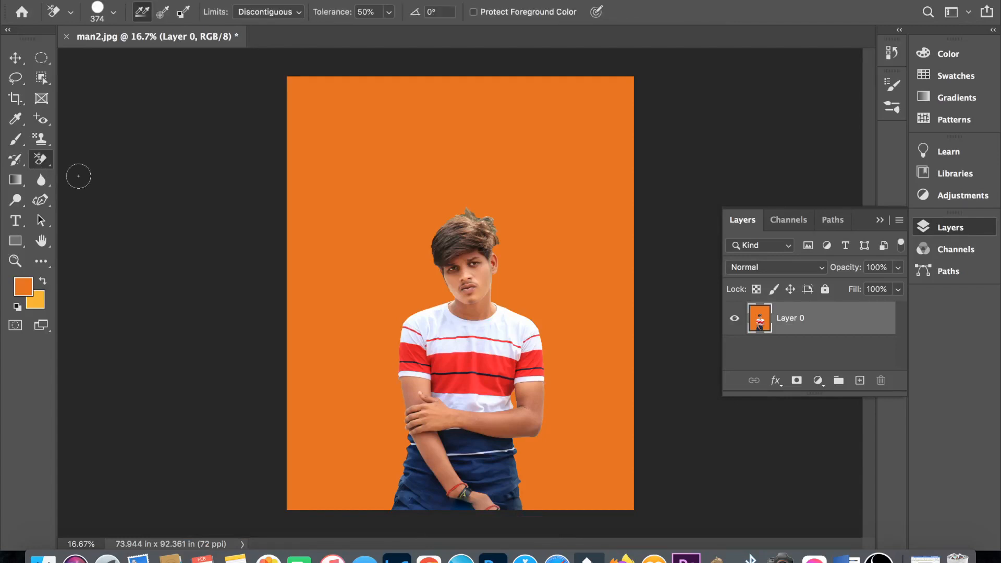
{"action": "left_click", "coordinate": [157, 20]}
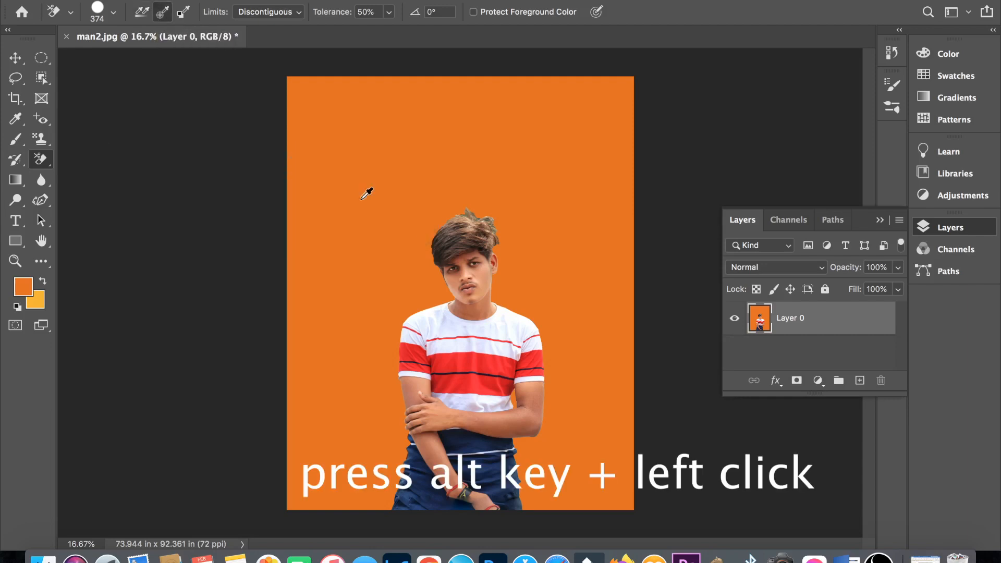
{"action": "right_click", "coordinate": [360, 199]}
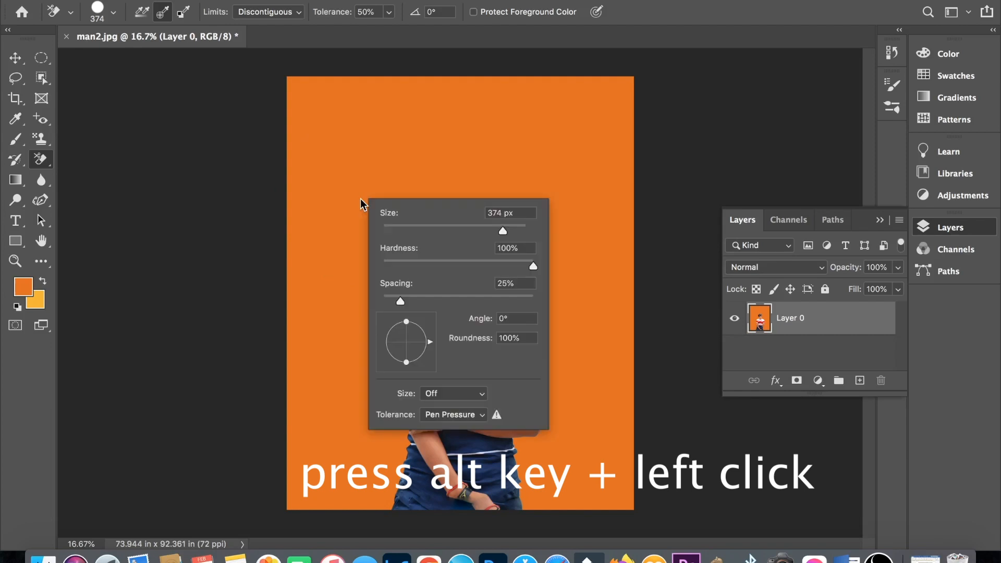
{"action": "left_click", "coordinate": [513, 225]}
{"action": "key", "text": "Return"}
- Erase the orange background around the man's head and down the left-hand side of his body
{"action": "mouse_move", "coordinate": [382, 202]}
{"action": "left_mouse_down"}
{"action": "mouse_move", "coordinate": [461, 212]}
{"action": "mouse_move", "coordinate": [557, 280]}
{"action": "left_mouse_up"}
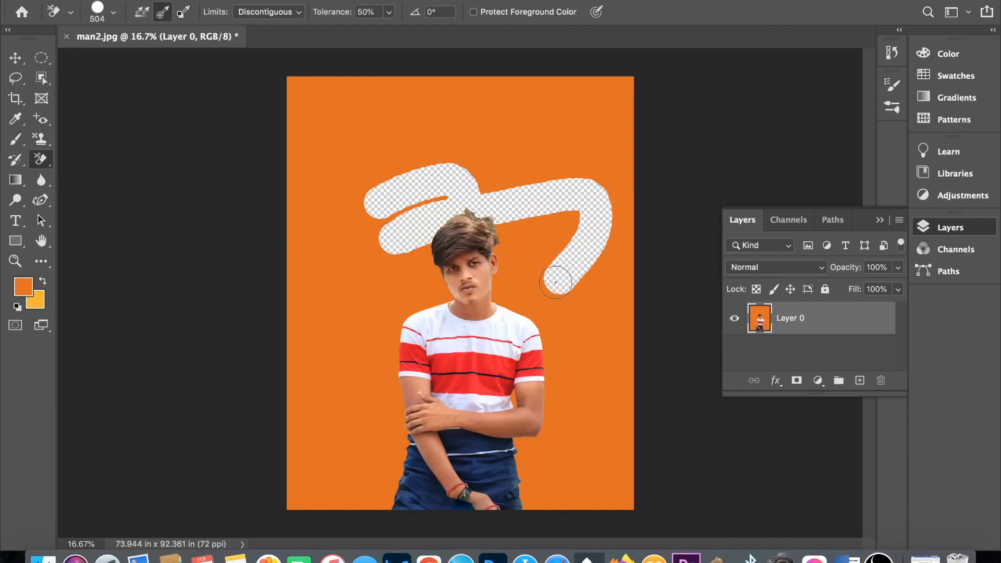
{"action": "mouse_move", "coordinate": [358, 153]}
{"action": "left_mouse_down"}
{"action": "mouse_move", "coordinate": [427, 274]}
{"action": "mouse_move", "coordinate": [423, 295]}
{"action": "mouse_move", "coordinate": [404, 267]}
{"action": "mouse_move", "coordinate": [316, 461]}
{"action": "mouse_move", "coordinate": [377, 417]}
{"action": "mouse_move", "coordinate": [379, 368]}
{"action": "mouse_move", "coordinate": [310, 376]}
{"action": "mouse_move", "coordinate": [315, 261]}
{"action": "left_mouse_up"}
{"action": "mouse_move", "coordinate": [383, 130]}
{"action": "left_mouse_down"}
{"action": "mouse_move", "coordinate": [375, 241]}
{"action": "mouse_move", "coordinate": [533, 274]}
{"action": "mouse_move", "coordinate": [513, 239]}
{"action": "mouse_move", "coordinate": [513, 308]}
{"action": "left_mouse_up"}
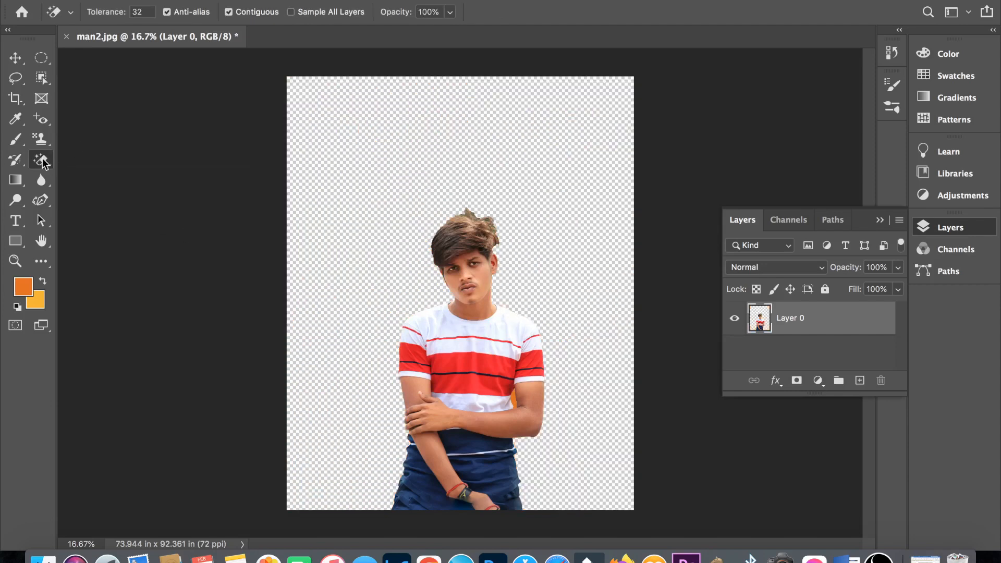
- Switch to the Magic Eraser and remove the man's contiguous orange background in one go
{"action": "right_click", "coordinate": [44, 163]}
{"action": "left_click", "coordinate": [98, 167]}
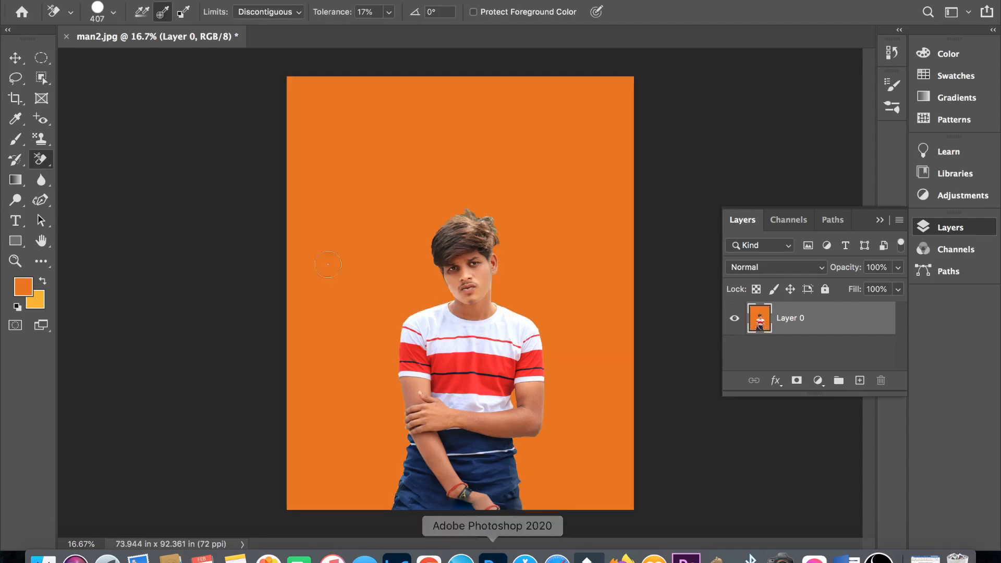
{"action": "right_click", "coordinate": [43, 163]}
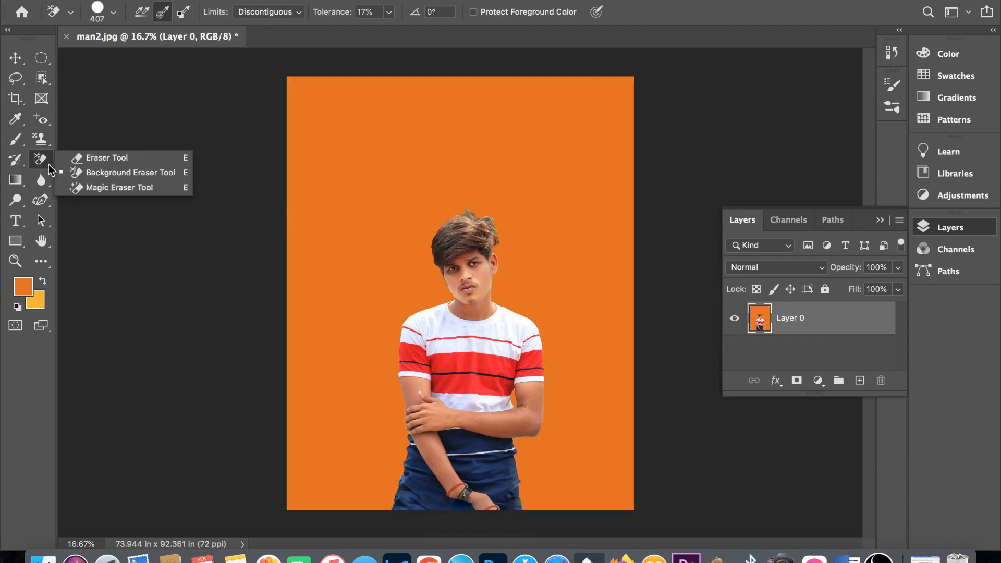
{"action": "left_click", "coordinate": [78, 188]}
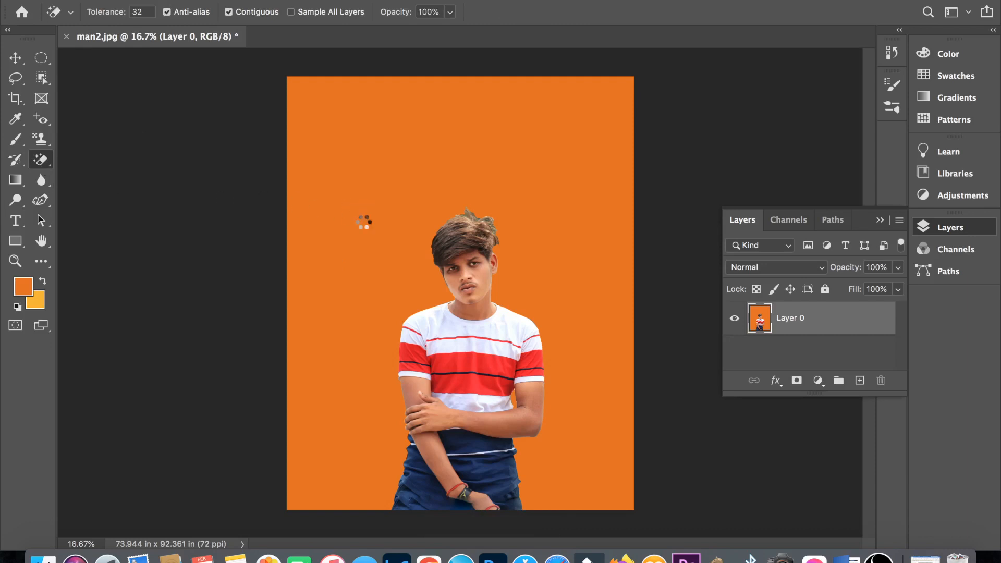
{"action": "left_click", "coordinate": [367, 215]}
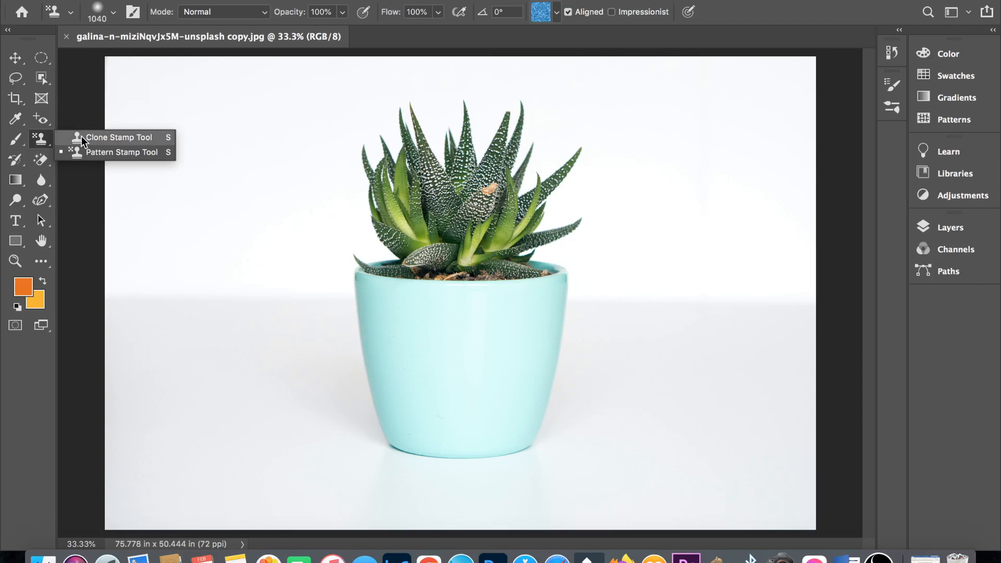
- Choose the Clone Stamp for the plant photo, turn on Aligned and stamp a stroke on the white surface beside the pot
{"action": "left_click", "coordinate": [81, 136]}
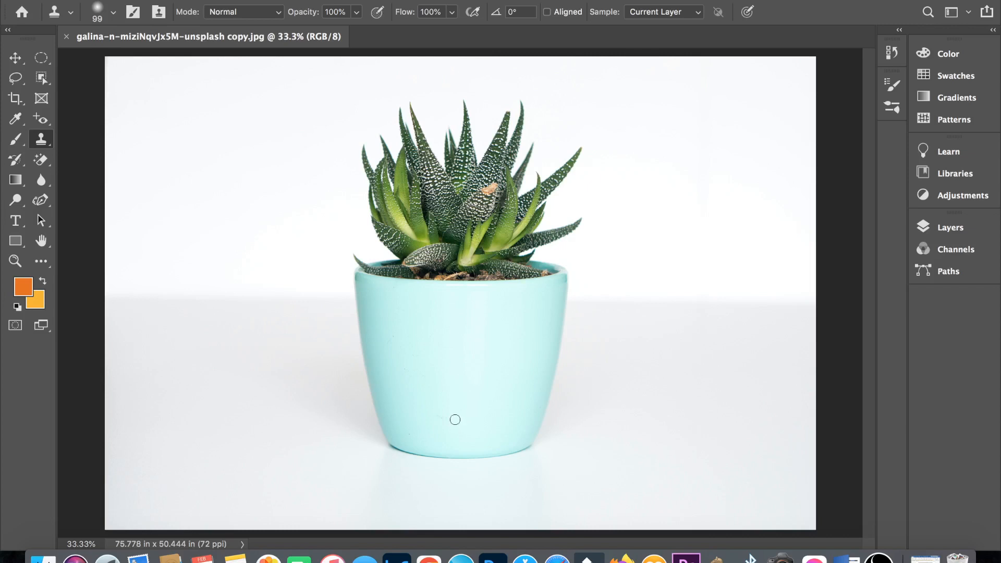
{"action": "left_click", "coordinate": [547, 11]}
{"action": "mouse_move", "coordinate": [187, 435]}
{"action": "left_mouse_down"}
{"action": "mouse_move", "coordinate": [271, 432]}
{"action": "mouse_move", "coordinate": [147, 389]}
{"action": "mouse_move", "coordinate": [230, 294]}
{"action": "mouse_move", "coordinate": [163, 321]}
{"action": "mouse_move", "coordinate": [245, 172]}
{"action": "mouse_move", "coordinate": [193, 192]}
{"action": "mouse_move", "coordinate": [262, 285]}
{"action": "mouse_move", "coordinate": [281, 269]}
{"action": "mouse_move", "coordinate": [134, 440]}
{"action": "mouse_move", "coordinate": [98, 418]}
{"action": "mouse_move", "coordinate": [257, 371]}
{"action": "mouse_move", "coordinate": [133, 122]}
{"action": "mouse_move", "coordinate": [207, 112]}
{"action": "mouse_move", "coordinate": [265, 231]}
{"action": "mouse_move", "coordinate": [284, 229]}
{"action": "mouse_move", "coordinate": [221, 130]}
{"action": "mouse_move", "coordinate": [238, 120]}
{"action": "mouse_move", "coordinate": [134, 340]}
{"action": "mouse_move", "coordinate": [257, 117]}
{"action": "mouse_move", "coordinate": [239, 424]}
{"action": "mouse_move", "coordinate": [133, 440]}
{"action": "left_mouse_up"}
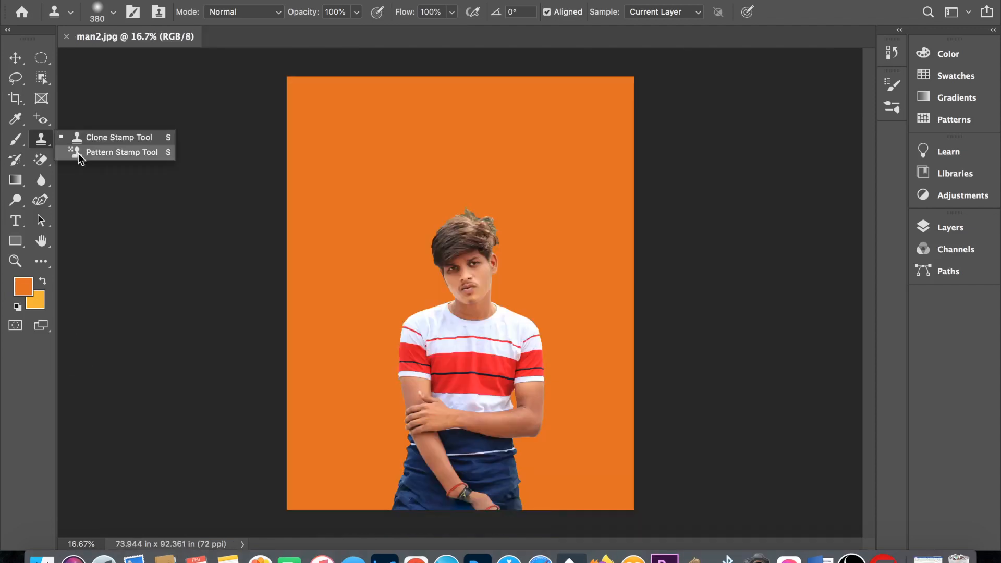
- Choose the Pattern Stamp for man2.jpg and pick the dark green leaf pattern from the Trees group
{"action": "left_click", "coordinate": [78, 152]}
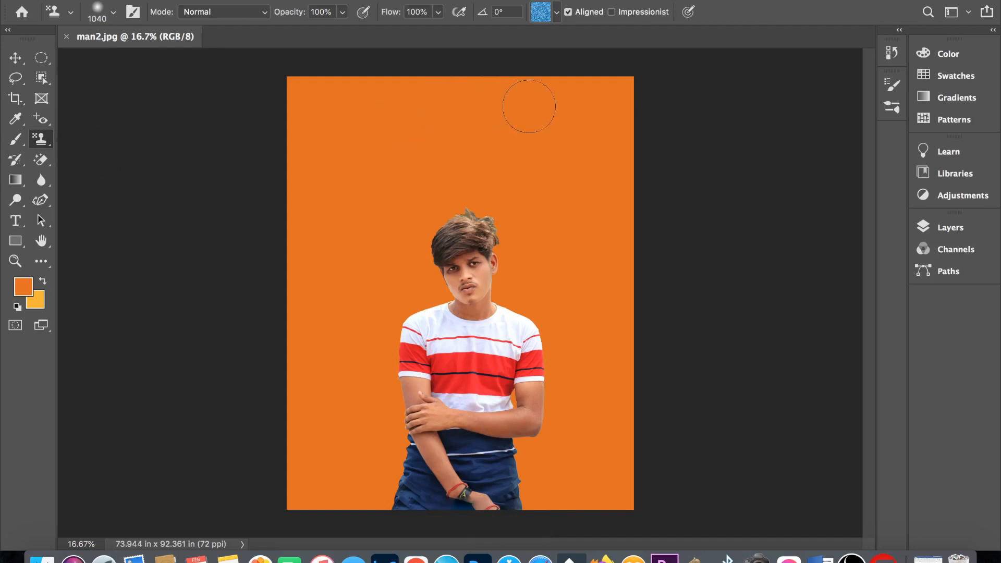
{"action": "left_click", "coordinate": [556, 17]}
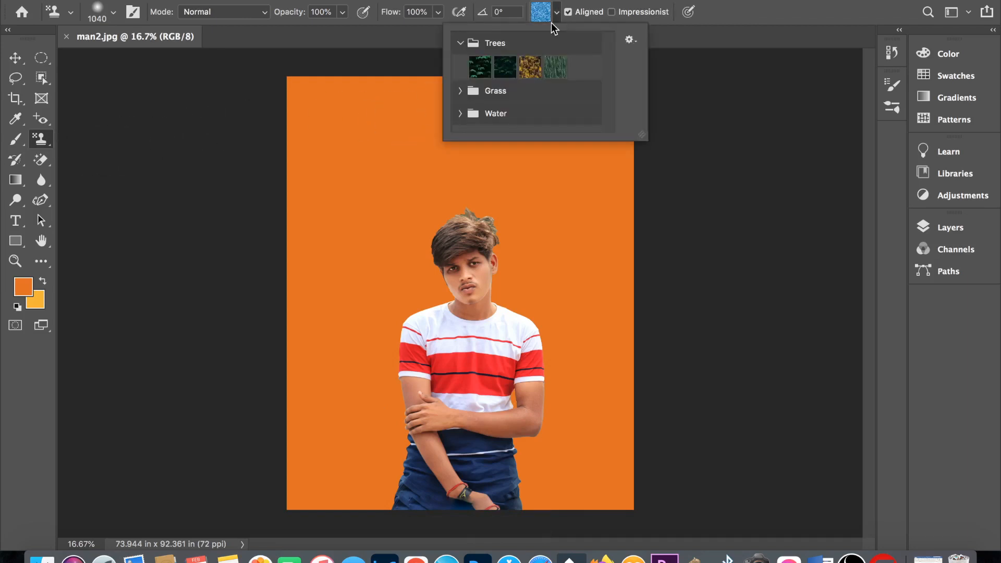
{"action": "left_click", "coordinate": [461, 91]}
{"action": "scroll", "coordinate": [474, 108], "scroll_direction": "down", "scroll_amount": 1}
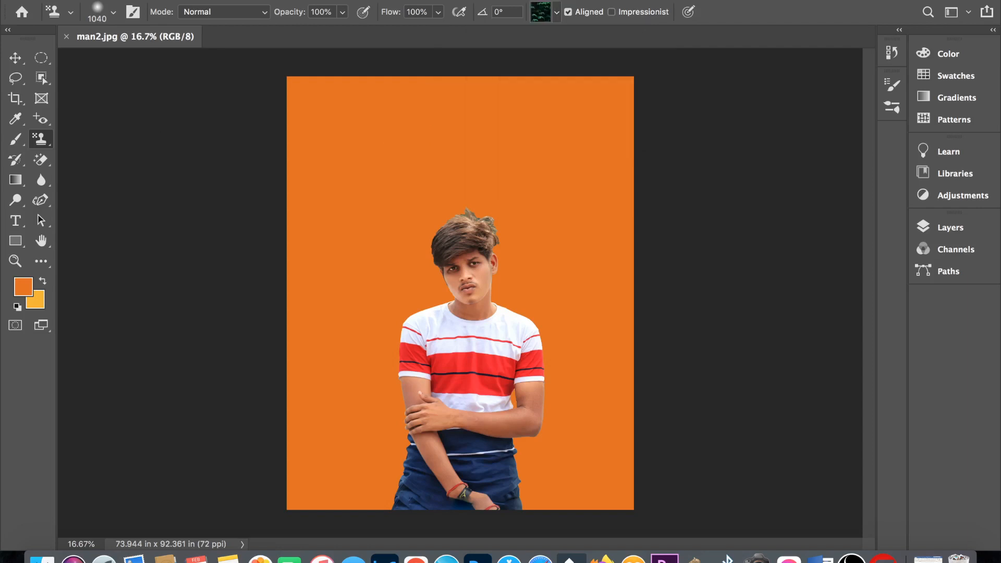
- Select the man with Select Subject and invert the selection to cover the orange background
{"action": "left_click", "coordinate": [321, 0]}
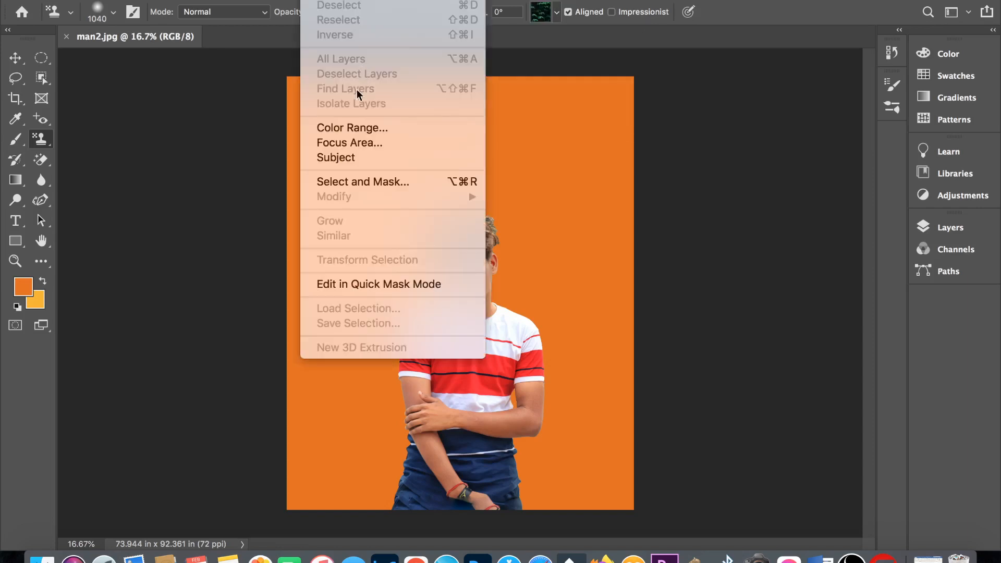
{"action": "left_click", "coordinate": [351, 156]}
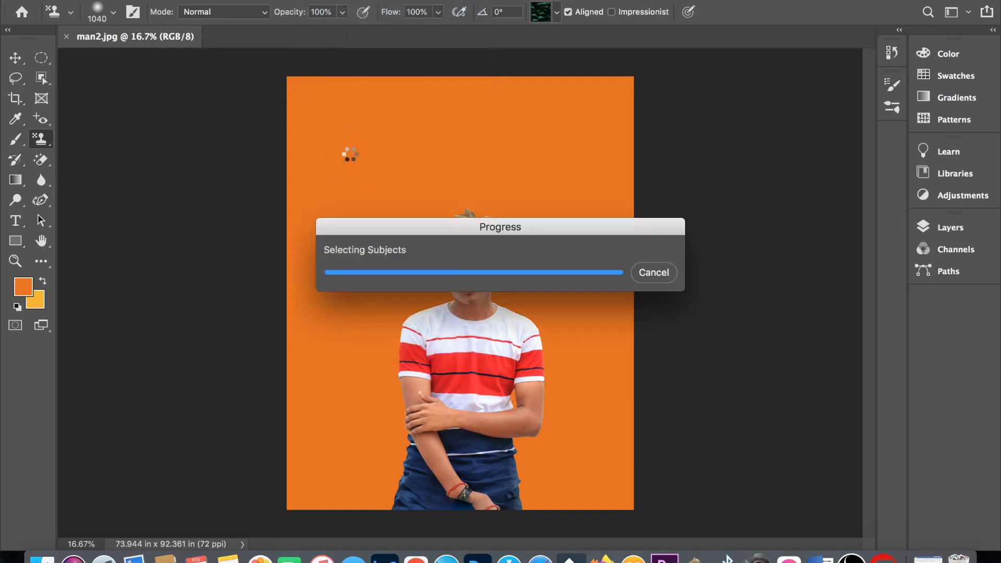
{"action": "left_click", "coordinate": [321, 0]}
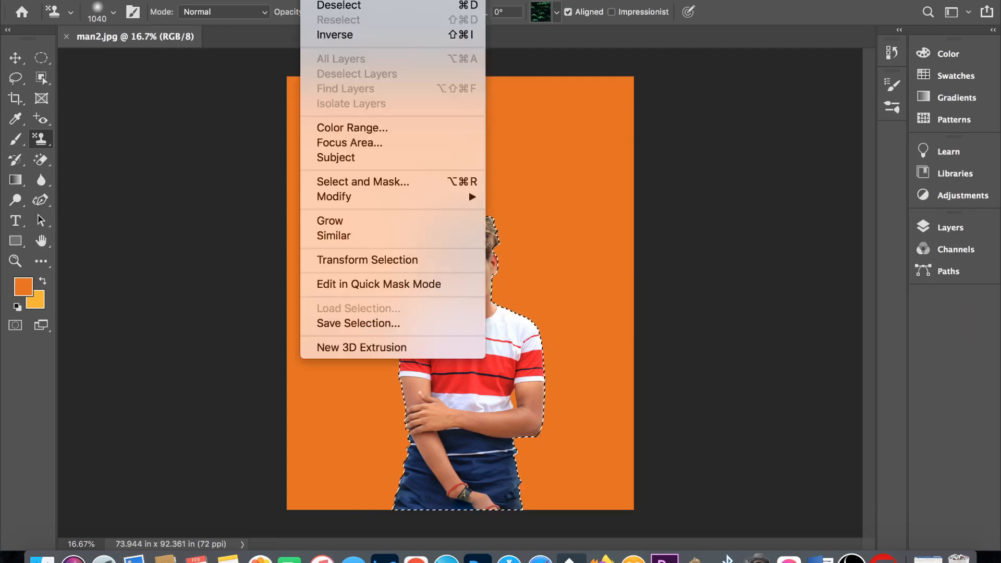
{"action": "left_click", "coordinate": [337, 37]}
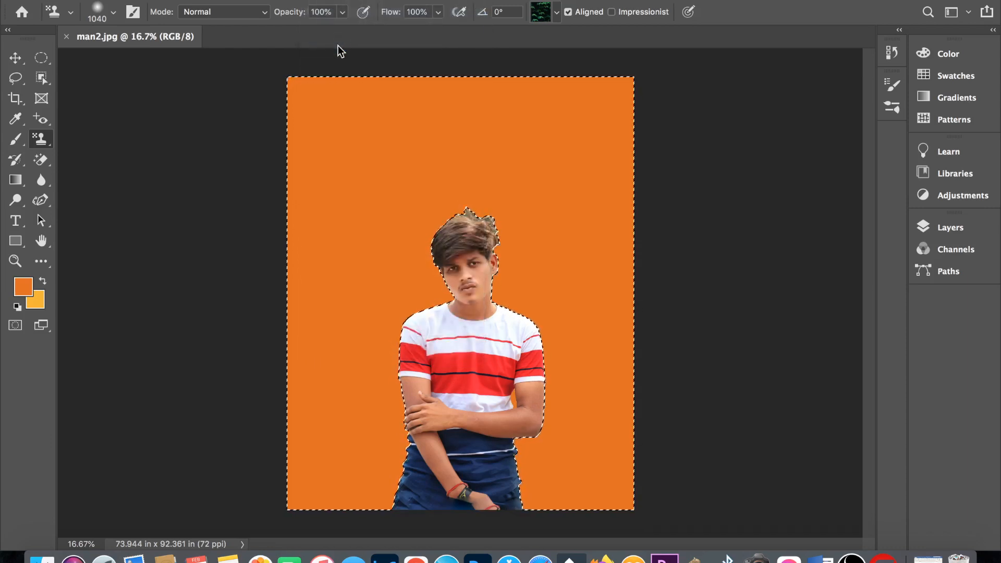
- Reduce the Pattern Stamp brush size and paint the leaf pattern across the selected orange background
{"action": "right_click", "coordinate": [365, 159]}
{"action": "left_click_drag", "start_coordinate": [537, 197], "coordinate": [540, 197]}
{"action": "mouse_move", "coordinate": [360, 146]}
{"action": "left_mouse_down"}
{"action": "mouse_move", "coordinate": [374, 378]}
{"action": "mouse_move", "coordinate": [565, 448]}
{"action": "mouse_move", "coordinate": [355, 313]}
{"action": "mouse_move", "coordinate": [562, 174]}
{"action": "left_mouse_up"}
{"action": "left_click_drag", "start_coordinate": [562, 174], "coordinate": [595, 433]}
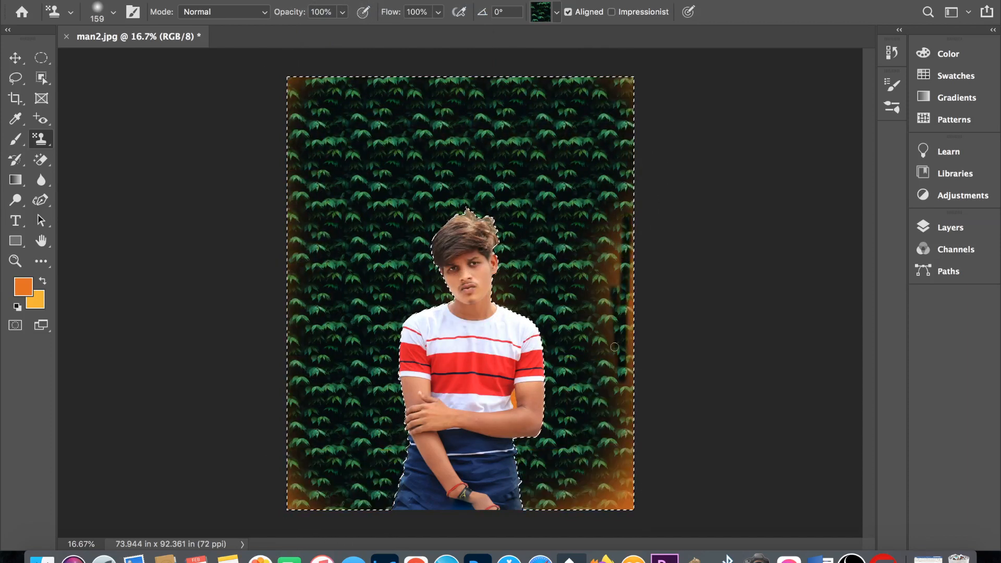
- Stamp the leaf pattern over the remaining orange patches along the photo's edges and lower corners, and clear the selection
{"action": "left_click_drag", "start_coordinate": [629, 271], "coordinate": [603, 333]}
{"action": "left_click_drag", "start_coordinate": [625, 470], "coordinate": [552, 501]}
{"action": "left_click_drag", "start_coordinate": [626, 381], "coordinate": [620, 495]}
{"action": "left_click_drag", "start_coordinate": [336, 503], "coordinate": [289, 447]}
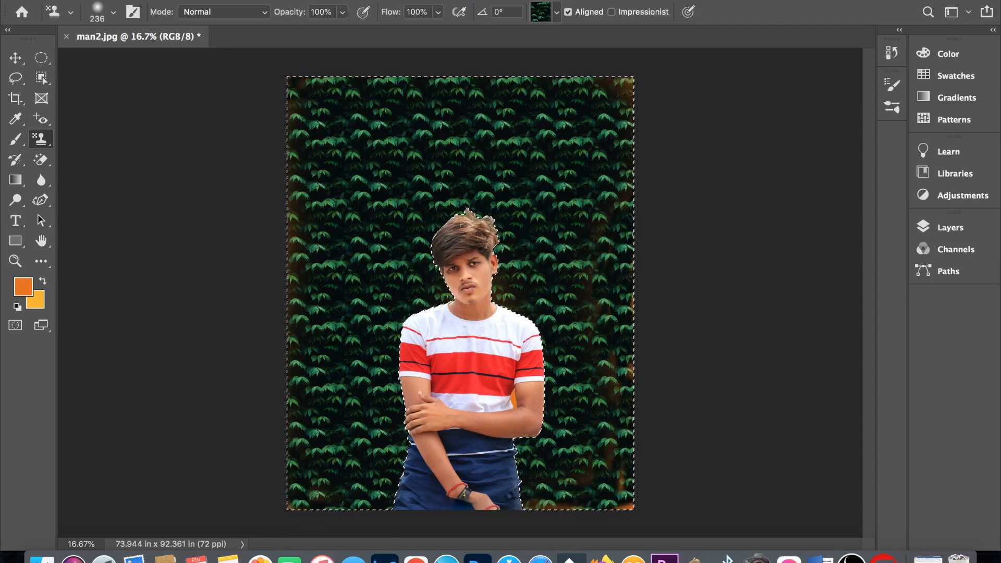
{"action": "left_click_drag", "start_coordinate": [620, 88], "coordinate": [615, 380]}
{"action": "key", "text": "super+d"}
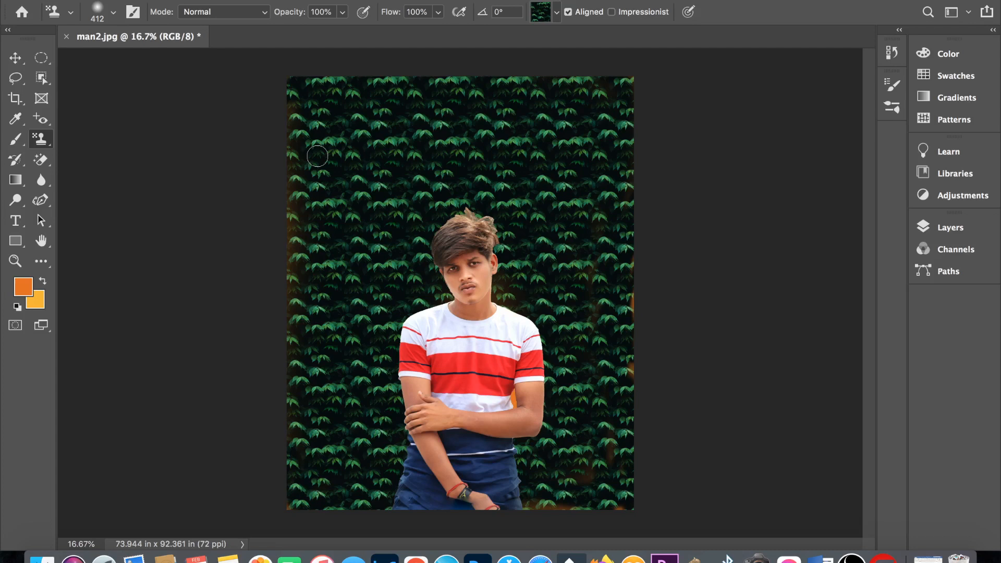
- Choose the History Brush and paint over the blue strokes on the man's T-shirt to restore its original colours
{"action": "left_click_drag", "start_coordinate": [15, 160], "coordinate": [57, 158]}
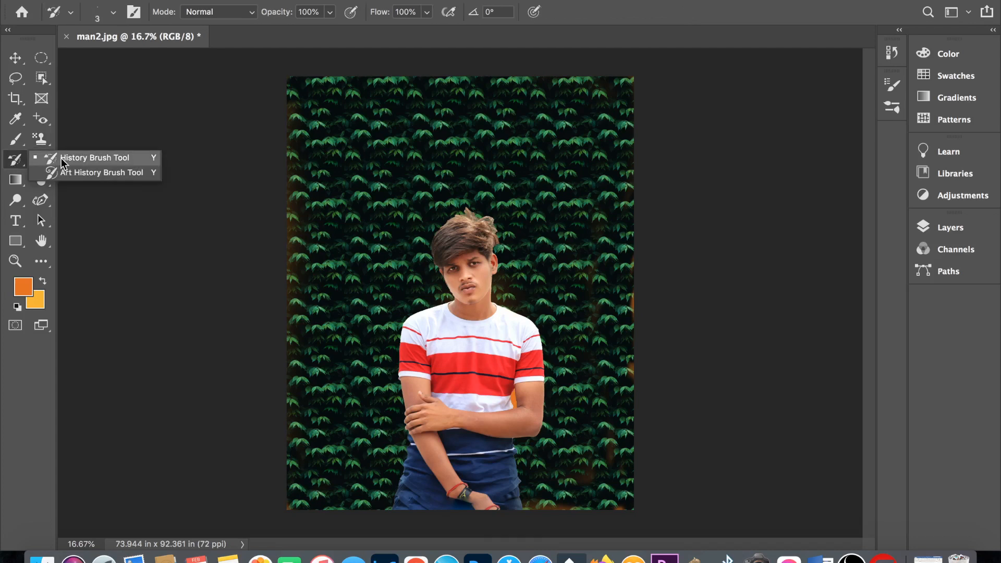
{"action": "left_click", "coordinate": [61, 158]}
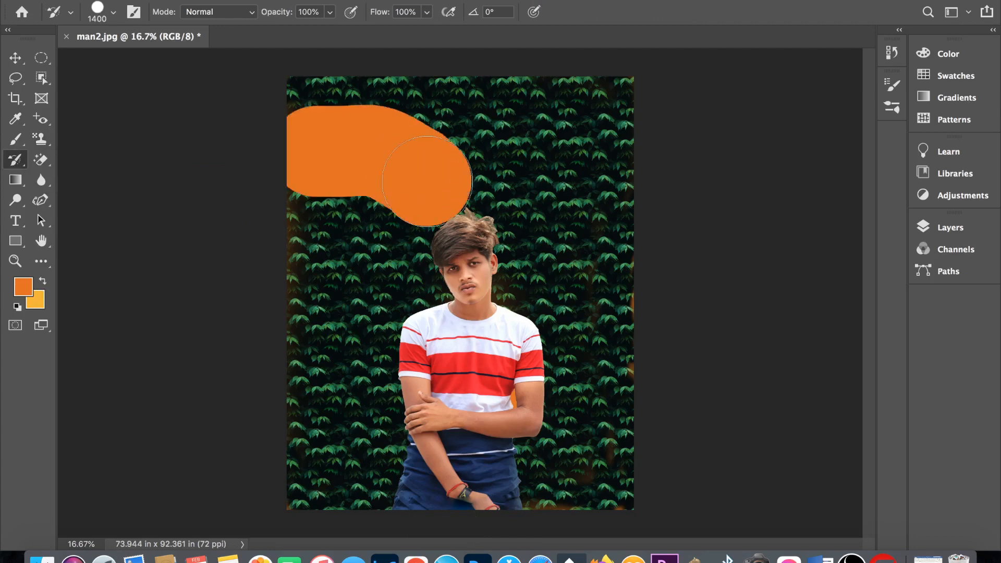
{"action": "mouse_move", "coordinate": [427, 172]}
{"action": "left_mouse_down"}
{"action": "mouse_move", "coordinate": [395, 238]}
{"action": "mouse_move", "coordinate": [537, 211]}
{"action": "mouse_move", "coordinate": [569, 234]}
{"action": "mouse_move", "coordinate": [542, 265]}
{"action": "mouse_move", "coordinate": [332, 182]}
{"action": "mouse_move", "coordinate": [467, 129]}
{"action": "mouse_move", "coordinate": [570, 235]}
{"action": "left_mouse_up"}
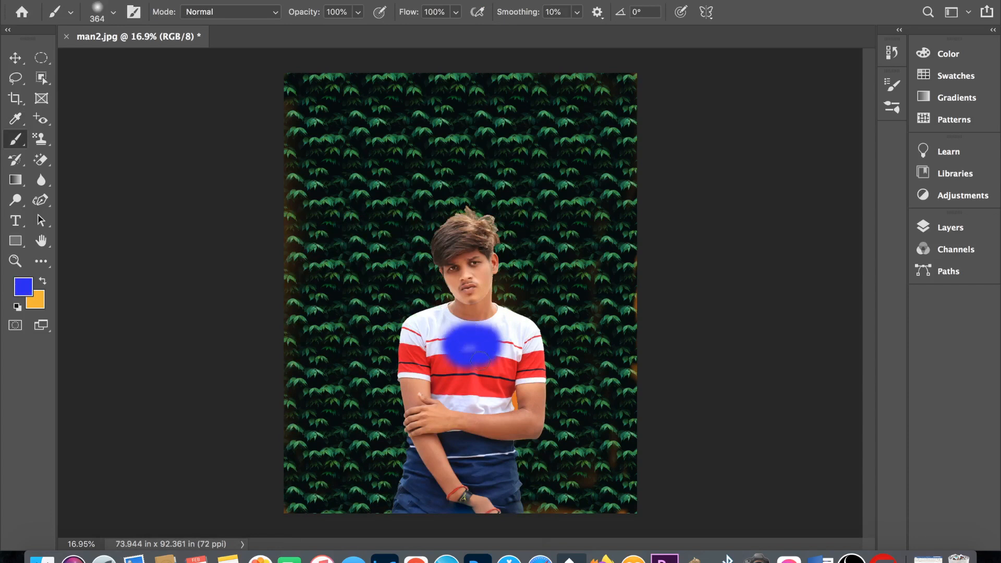
{"action": "mouse_move", "coordinate": [479, 359]}
{"action": "left_mouse_down"}
{"action": "mouse_move", "coordinate": [441, 330]}
{"action": "mouse_move", "coordinate": [488, 338]}
{"action": "mouse_move", "coordinate": [474, 360]}
{"action": "mouse_move", "coordinate": [492, 340]}
{"action": "mouse_move", "coordinate": [457, 338]}
{"action": "mouse_move", "coordinate": [472, 346]}
{"action": "mouse_move", "coordinate": [448, 321]}
{"action": "mouse_move", "coordinate": [469, 359]}
{"action": "mouse_move", "coordinate": [502, 354]}
{"action": "mouse_move", "coordinate": [503, 332]}
{"action": "mouse_move", "coordinate": [460, 340]}
{"action": "mouse_move", "coordinate": [503, 312]}
{"action": "mouse_move", "coordinate": [457, 359]}
{"action": "left_mouse_up"}
{"action": "key", "text": "y"}
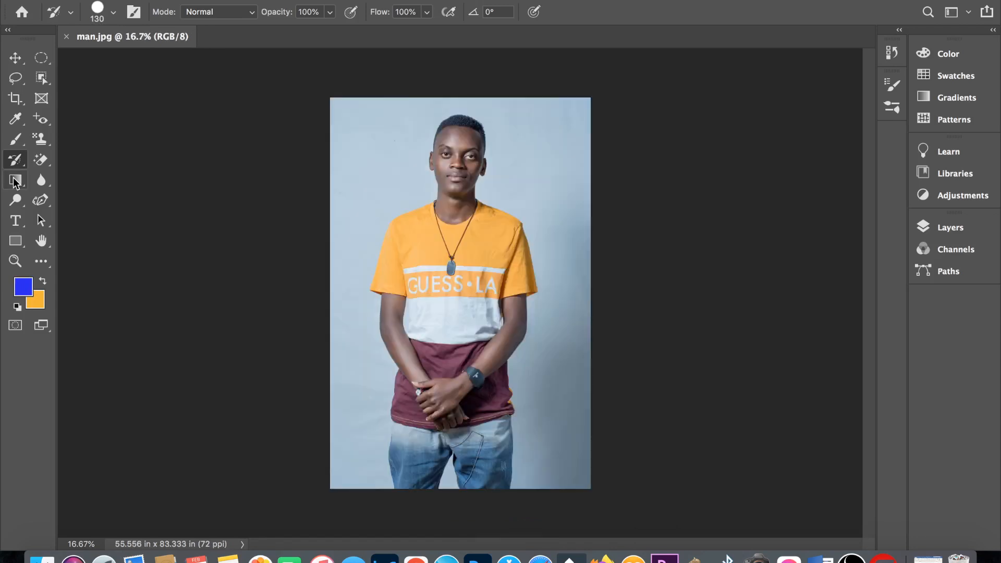
- Choose the Gradient Tool and pick a soft pink-to-purple gradient preset
{"action": "left_click", "coordinate": [15, 180]}
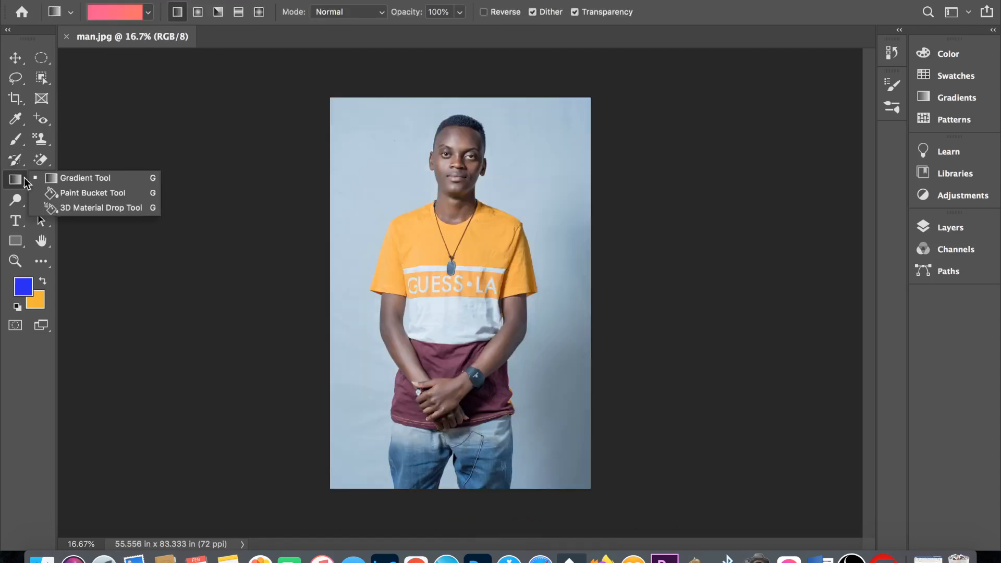
{"action": "left_click", "coordinate": [66, 180]}
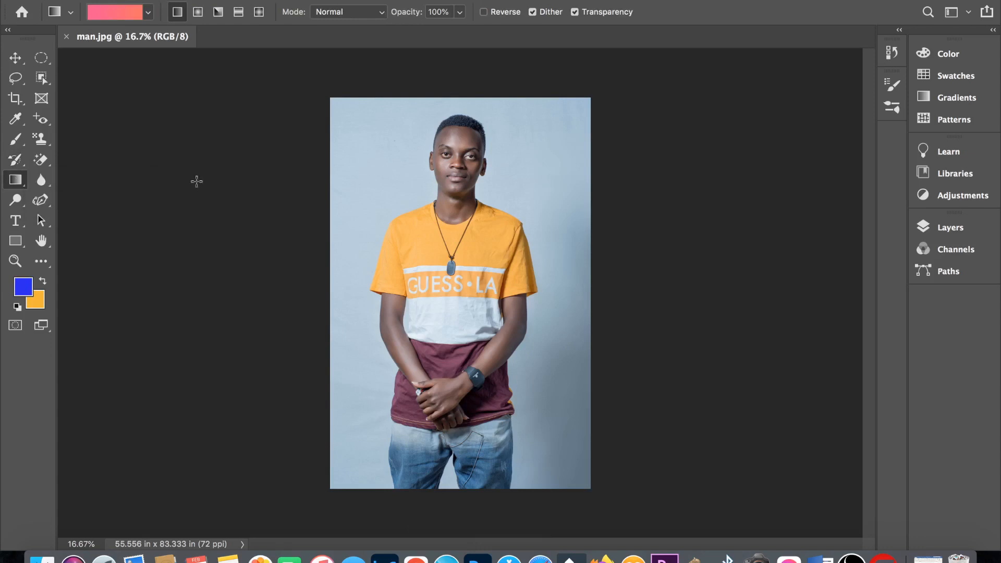
{"action": "left_click", "coordinate": [148, 14]}
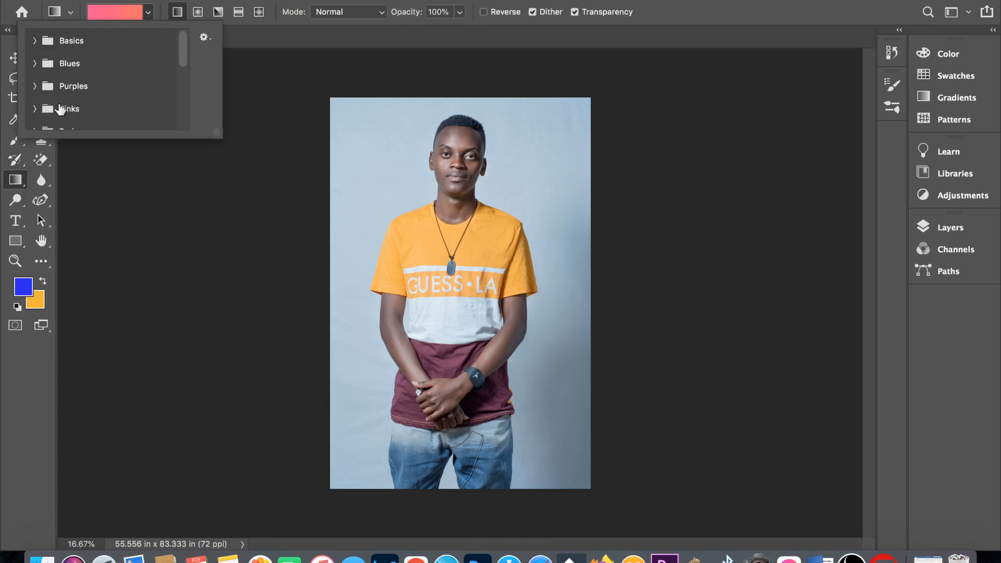
{"action": "left_click", "coordinate": [34, 42]}
{"action": "left_click", "coordinate": [35, 87]}
{"action": "scroll", "coordinate": [36, 106], "scroll_direction": "down", "scroll_amount": 2}
{"action": "scroll", "coordinate": [37, 107], "scroll_direction": "down", "scroll_amount": 5}
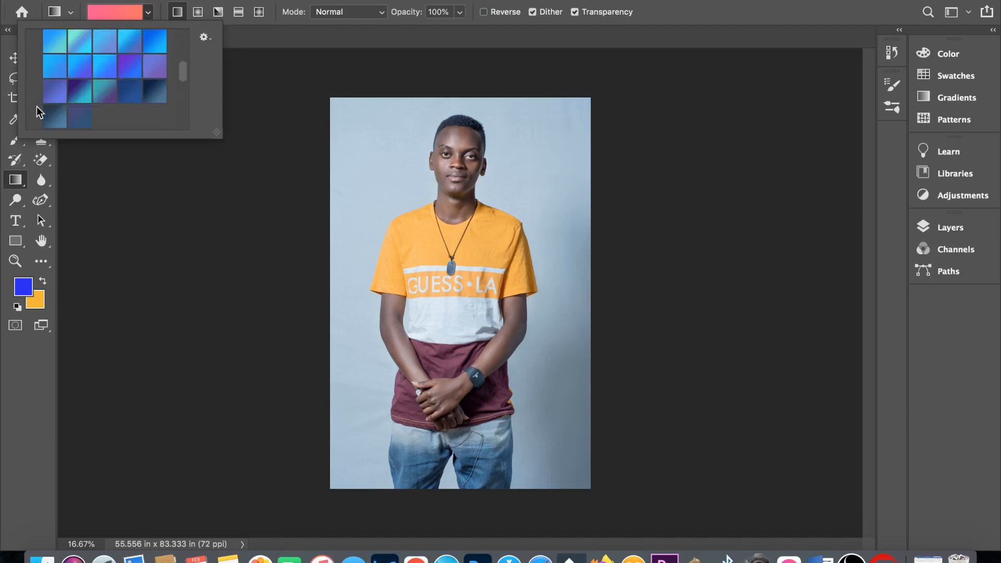
{"action": "left_click", "coordinate": [210, 186]}
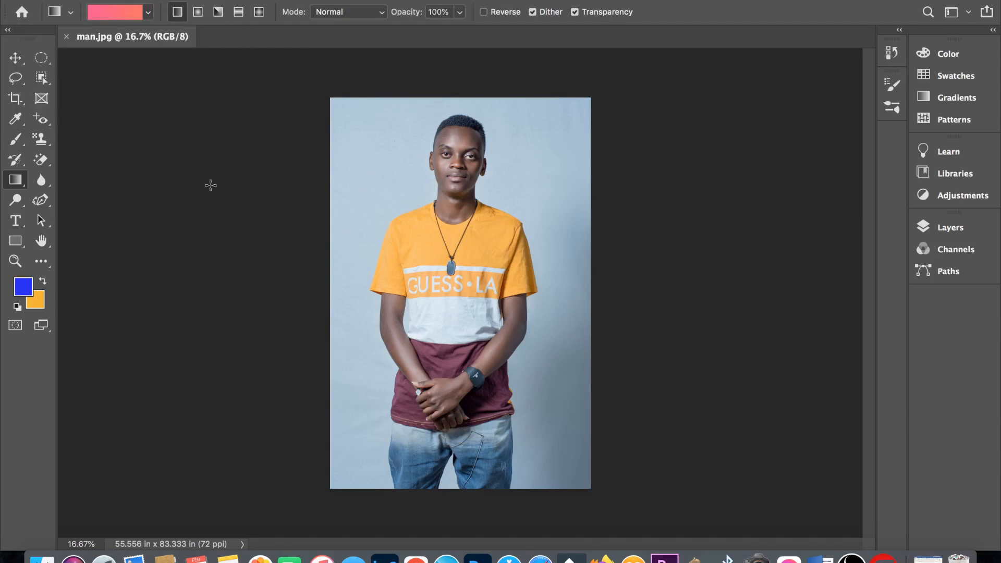
- Try the radial, angle and reflected gradient styles, and return to the linear style
{"action": "left_click", "coordinate": [197, 12]}
{"action": "left_click", "coordinate": [218, 11]}
{"action": "left_click", "coordinate": [238, 11]}
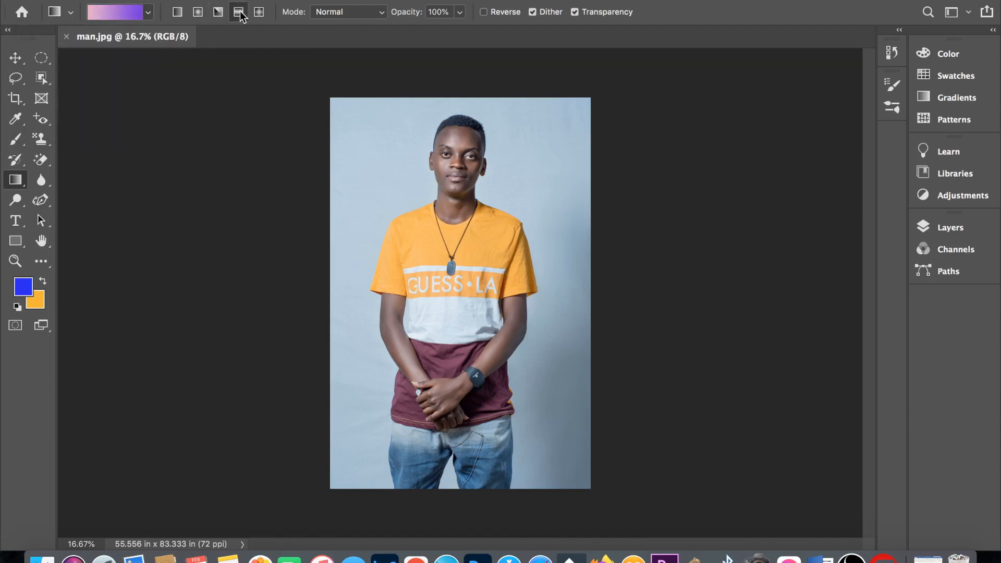
{"action": "left_click", "coordinate": [198, 11]}
{"action": "left_click", "coordinate": [177, 12]}
- Select the man with Select Subject and invert the selection to cover the plain background
{"action": "left_click", "coordinate": [316, 1]}
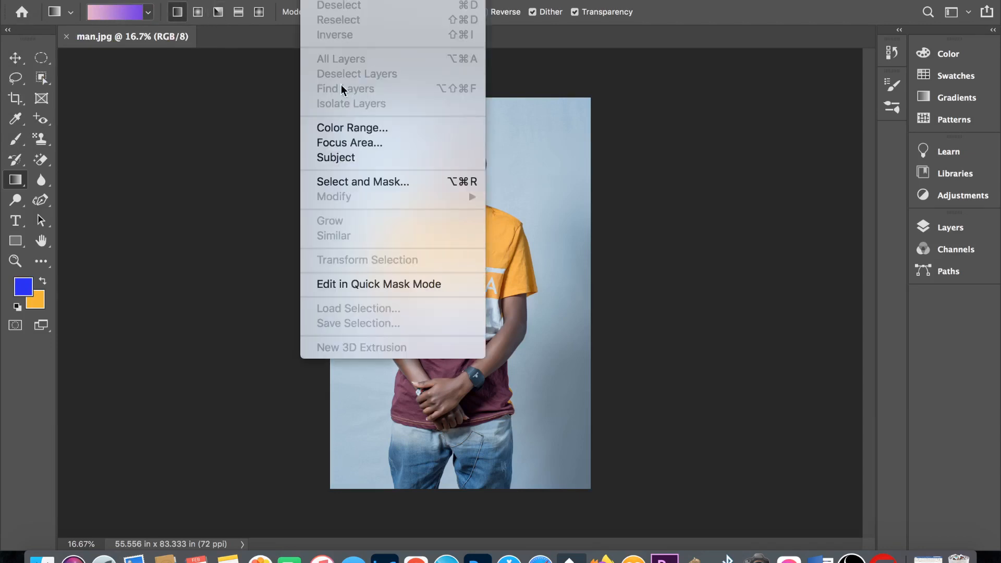
{"action": "left_click", "coordinate": [344, 157]}
{"action": "left_click", "coordinate": [333, 1]}
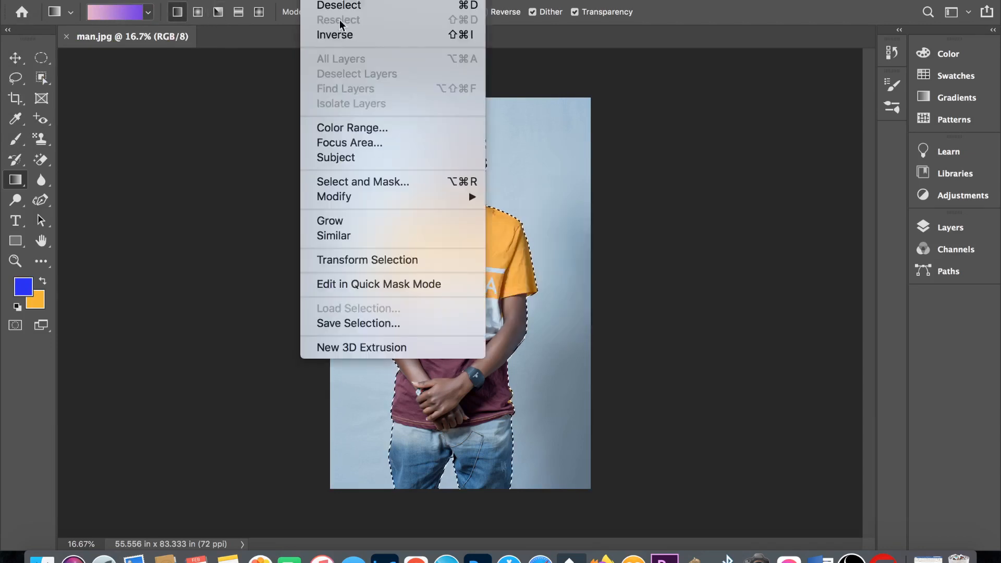
{"action": "left_click", "coordinate": [355, 35]}
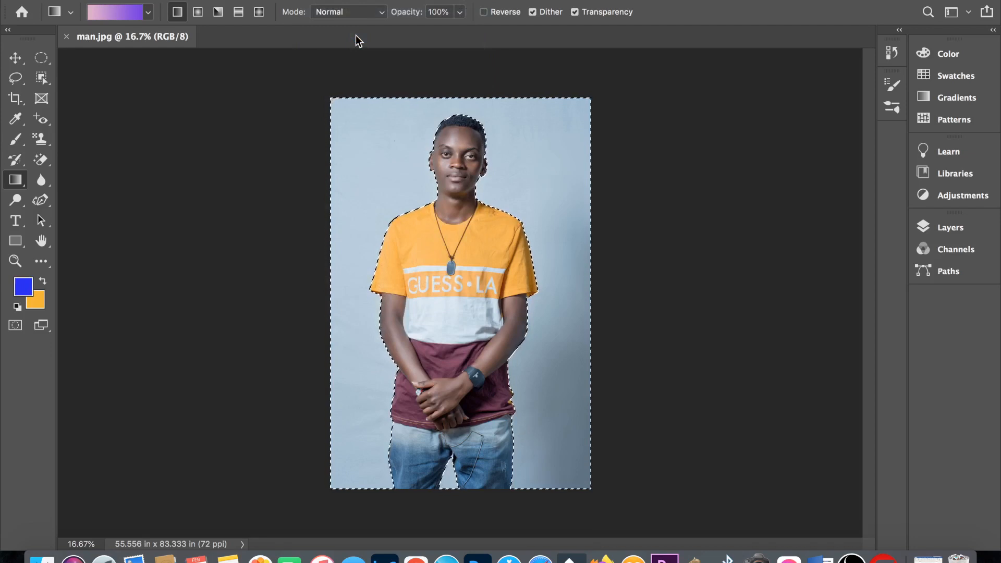
- Try a diagonal linear gradient and a radial gradient across the selected background, undoing each one
{"action": "left_click_drag", "start_coordinate": [349, 127], "coordinate": [588, 413]}
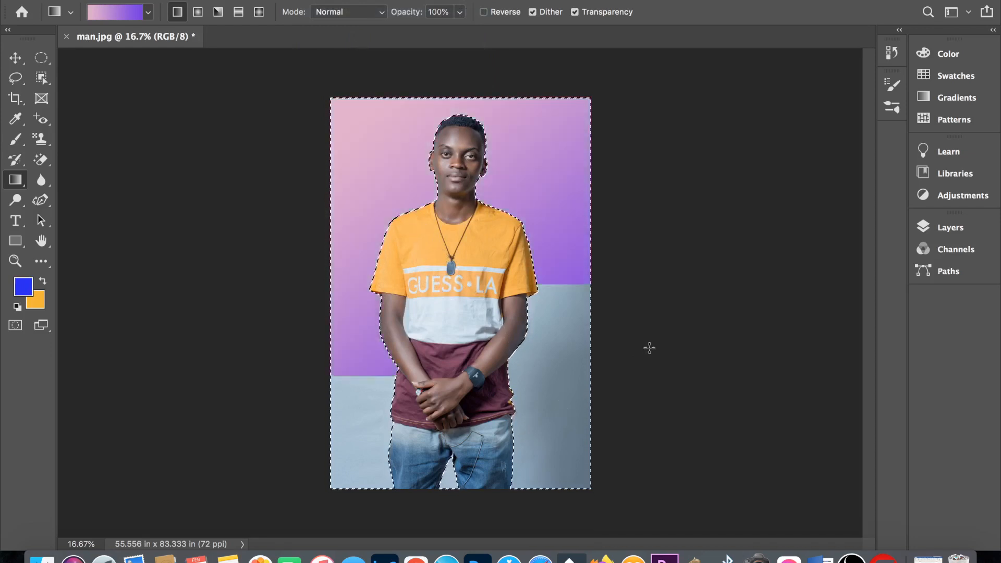
{"action": "key", "text": "super+z"}
{"action": "left_click", "coordinate": [198, 11]}
{"action": "left_click_drag", "start_coordinate": [566, 355], "coordinate": [345, 140]}
{"action": "key", "text": "super+z"}
- Apply the gradient in angle style diagonally across the selected background
{"action": "left_click", "coordinate": [218, 11]}
{"action": "left_click_drag", "start_coordinate": [345, 376], "coordinate": [553, 128]}
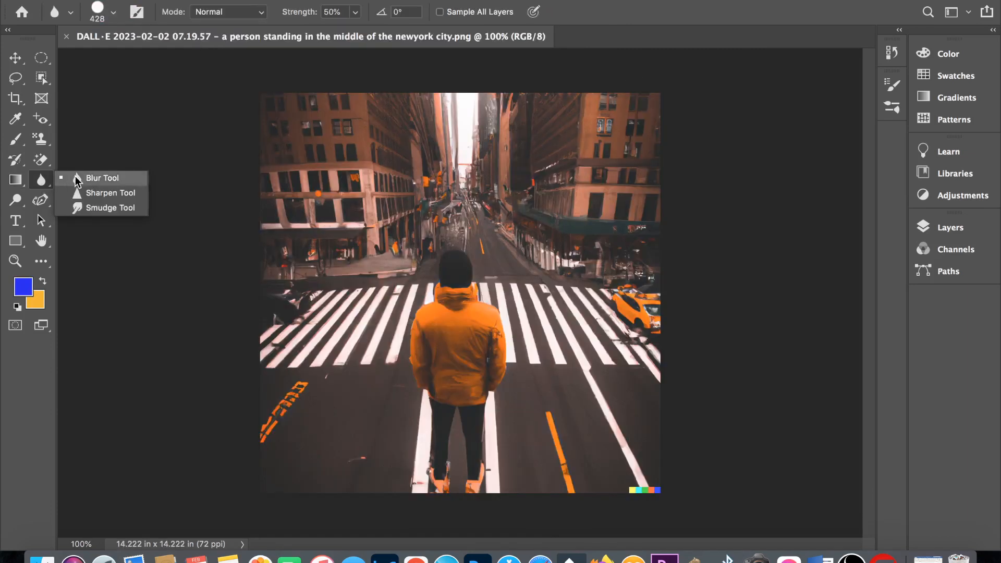
- Choose the Blur Tool, select the person in the orange jacket with Select Subject, and invert the selection to the street
{"action": "left_click", "coordinate": [94, 178]}
{"action": "left_click", "coordinate": [313, 0]}
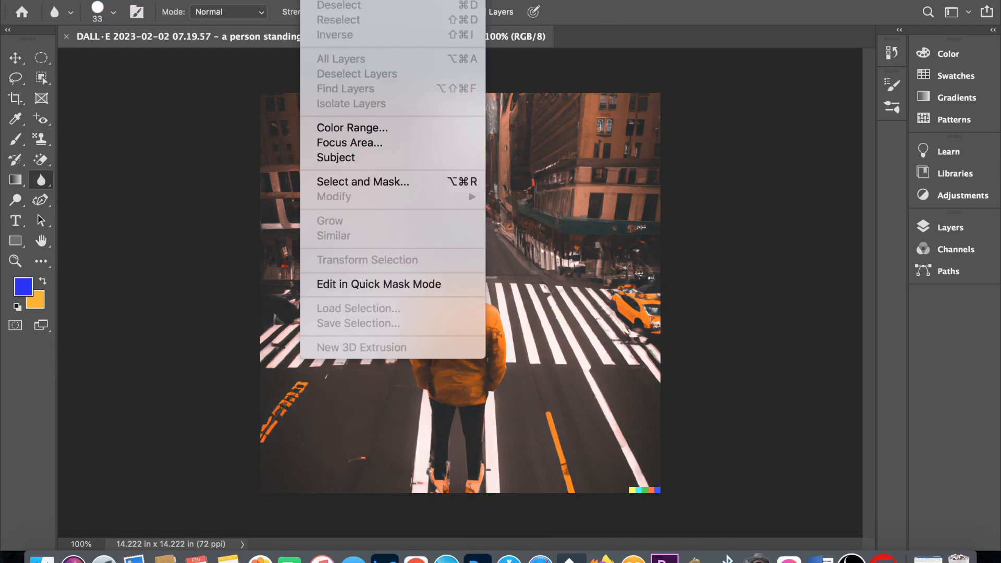
{"action": "left_click", "coordinate": [344, 159]}
{"action": "left_click", "coordinate": [312, 0]}
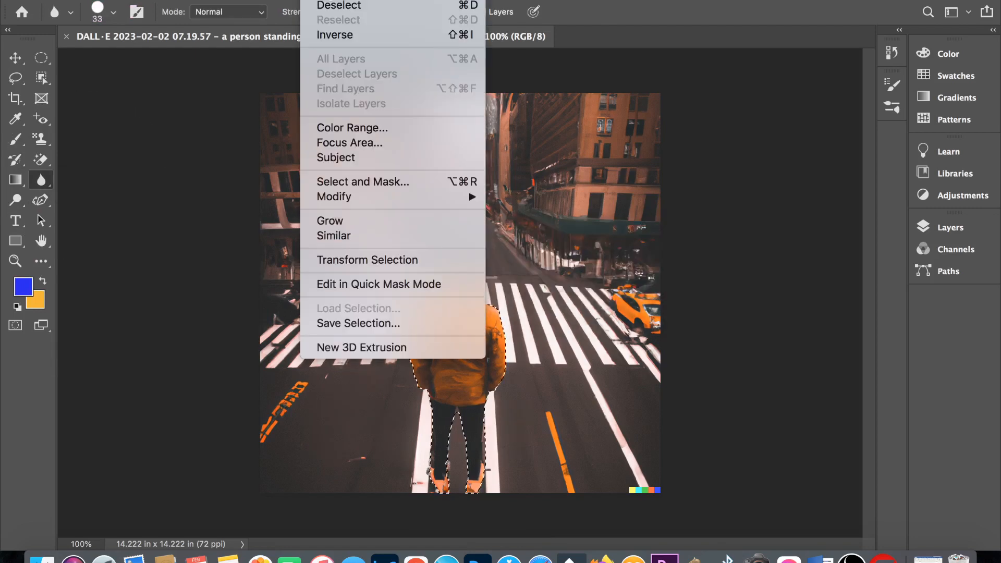
{"action": "left_click", "coordinate": [334, 32]}
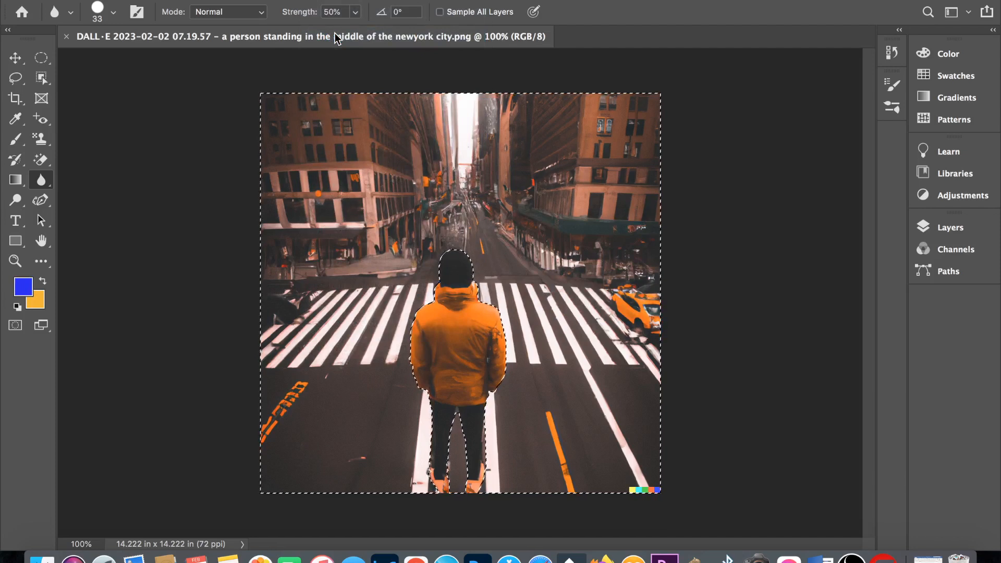
- Enlarge the Blur Tool brush to 178 and paint blur over the street around the person
{"action": "right_click", "coordinate": [471, 226]}
{"action": "left_click_drag", "start_coordinate": [470, 227], "coordinate": [489, 227]}
{"action": "left_click", "coordinate": [489, 227]}
{"action": "key", "text": "Return"}
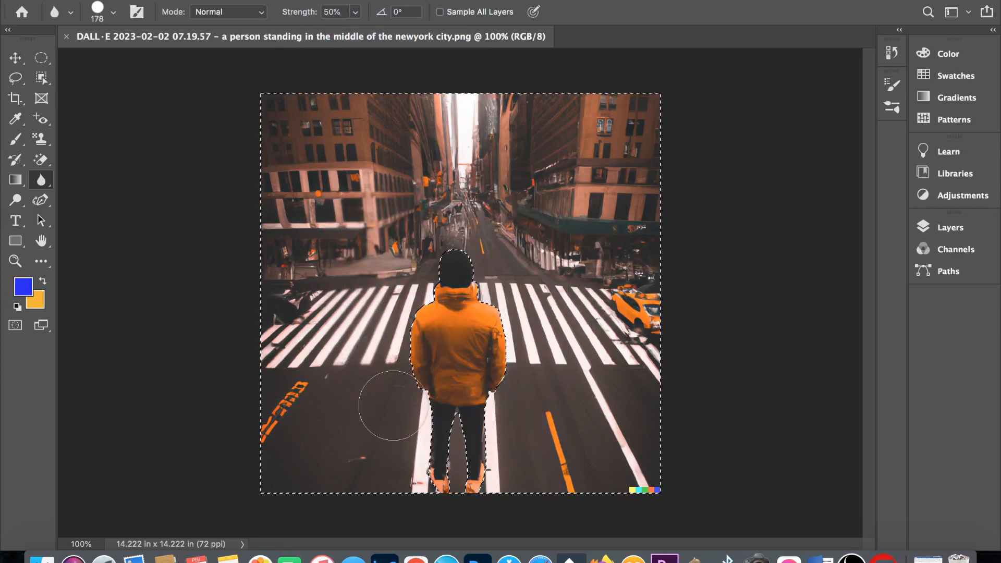
{"action": "mouse_move", "coordinate": [390, 405]}
{"action": "left_mouse_down"}
{"action": "mouse_move", "coordinate": [298, 129]}
{"action": "mouse_move", "coordinate": [439, 204]}
{"action": "mouse_move", "coordinate": [561, 308]}
{"action": "mouse_move", "coordinate": [521, 444]}
{"action": "mouse_move", "coordinate": [632, 398]}
{"action": "mouse_move", "coordinate": [426, 233]}
{"action": "mouse_move", "coordinate": [390, 433]}
{"action": "mouse_move", "coordinate": [337, 362]}
{"action": "mouse_move", "coordinate": [563, 180]}
{"action": "mouse_move", "coordinate": [412, 445]}
{"action": "left_mouse_up"}
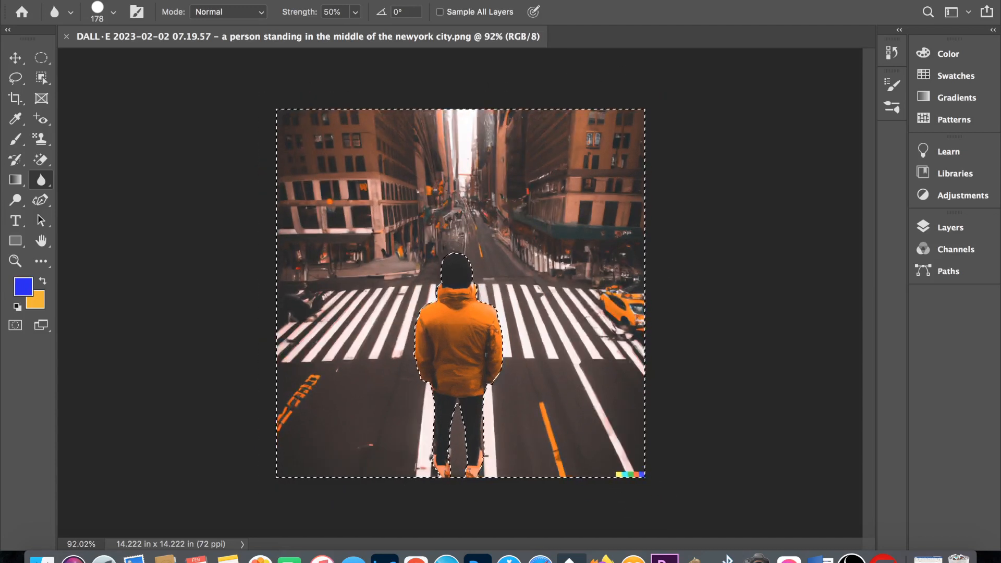
- Apply a Gaussian Blur with a 4.4-pixel radius to the selected street background and clear the selection
{"action": "left_click", "coordinate": [361, 1]}
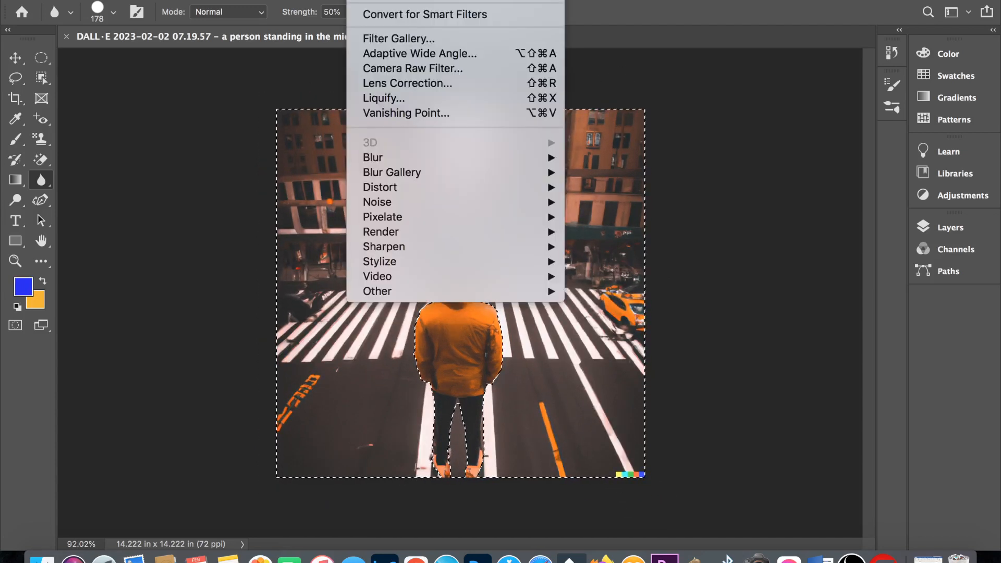
{"action": "mouse_move", "coordinate": [551, 157]}
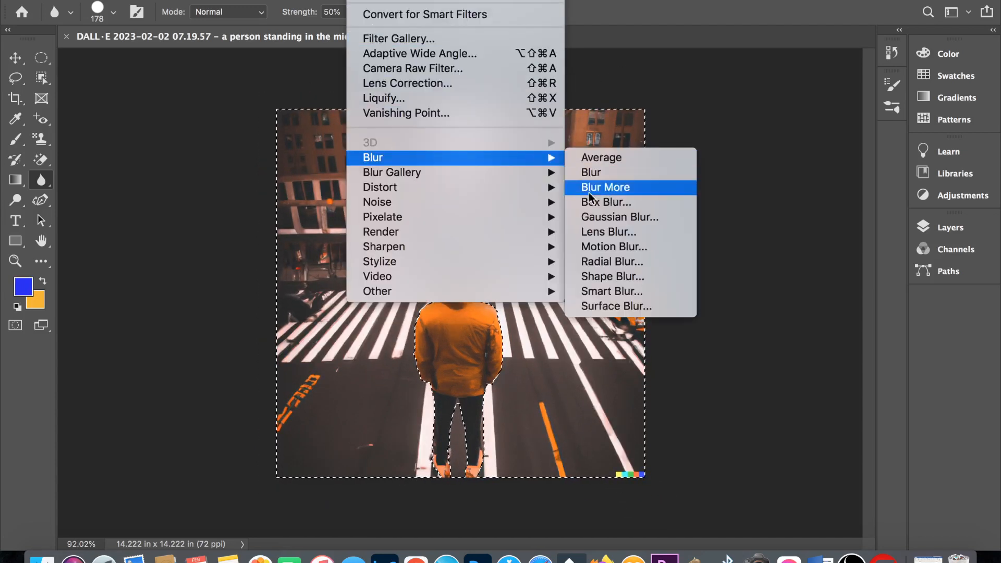
{"action": "left_click", "coordinate": [619, 216]}
{"action": "left_click_drag", "start_coordinate": [720, 292], "coordinate": [730, 292]}
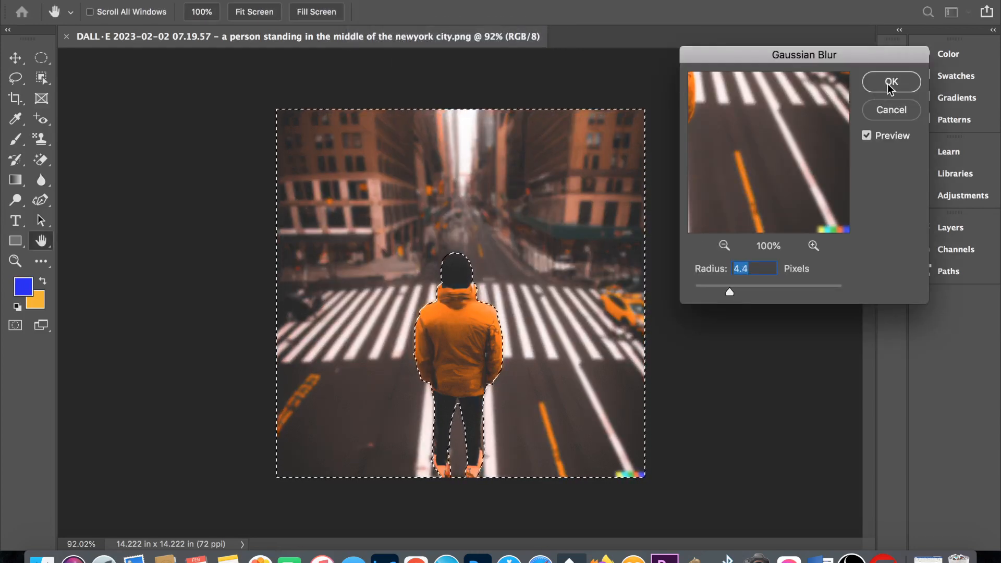
{"action": "left_click", "coordinate": [890, 81]}
{"action": "key", "text": "super+d"}
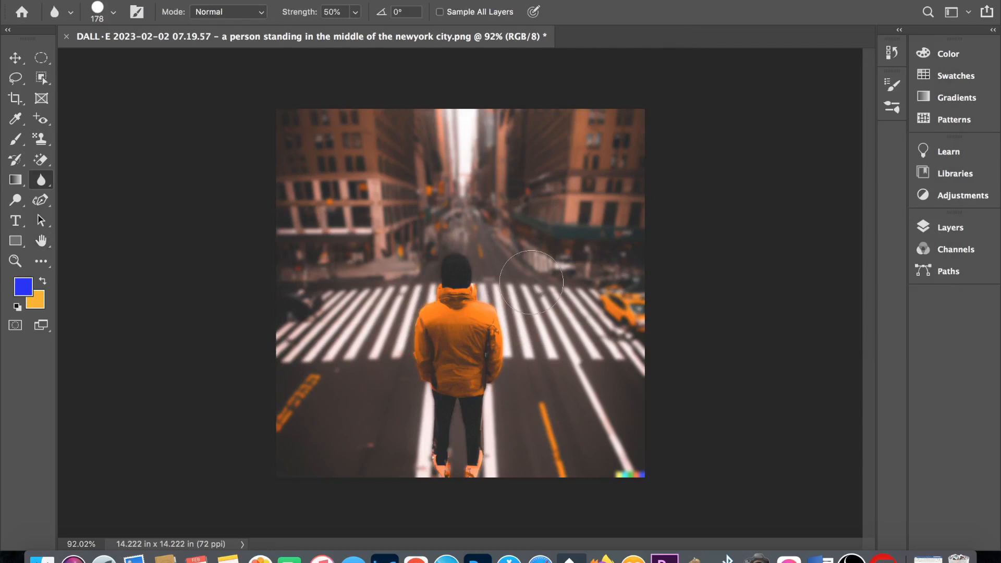
- Undo the last change to the street image and choose the Sharpen Tool
{"action": "key", "text": "super+z"}
{"action": "left_click_drag", "start_coordinate": [42, 180], "coordinate": [72, 193]}
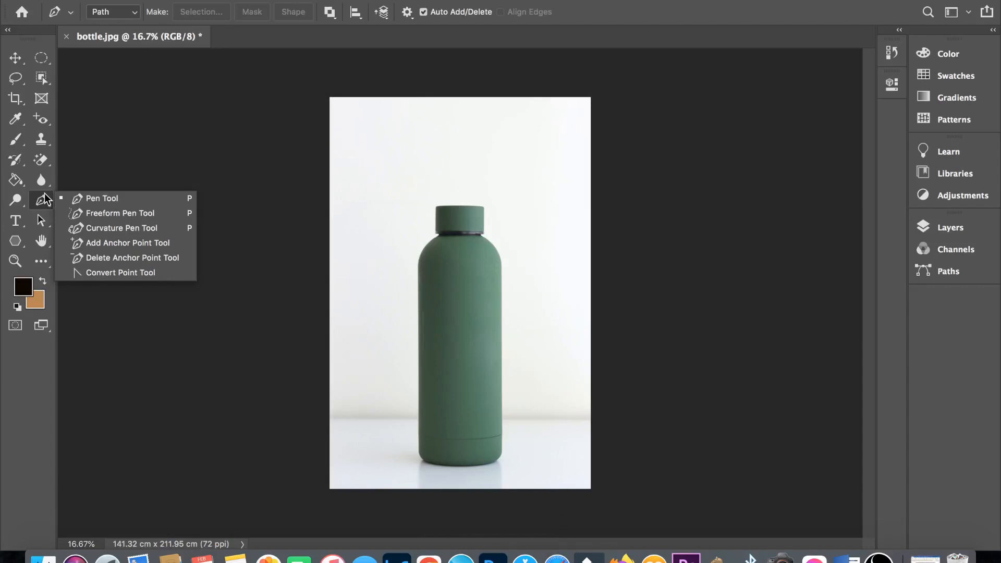
- Choose the Pen Tool and try a short path in the empty area above the bottle, discarding it
{"action": "left_click", "coordinate": [82, 198]}
{"action": "scroll", "coordinate": [402, 141], "scroll_direction": "up", "scroll_amount": 1}
{"action": "left_click", "coordinate": [402, 135]}
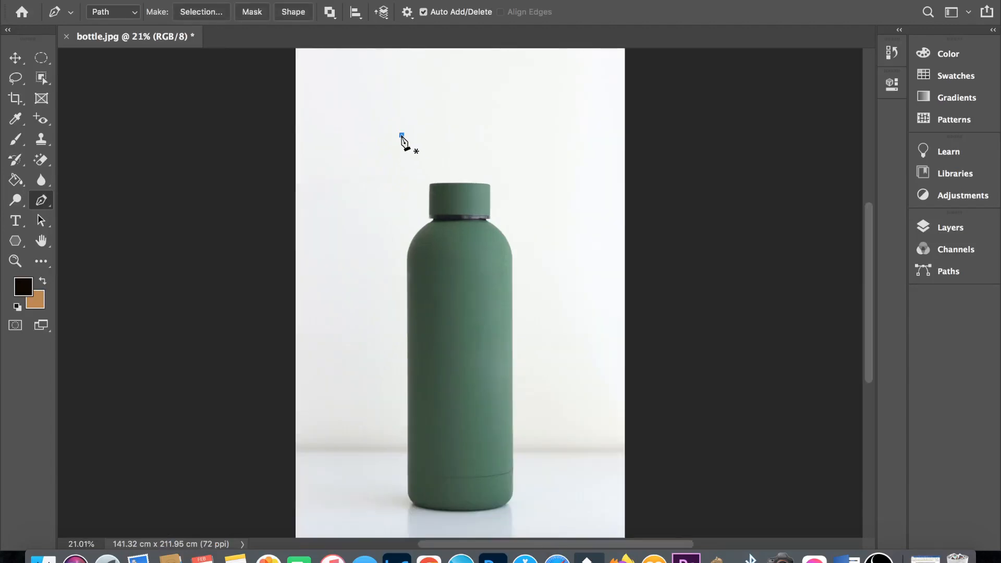
{"action": "left_click", "coordinate": [459, 130]}
{"action": "key", "text": "Escape"}
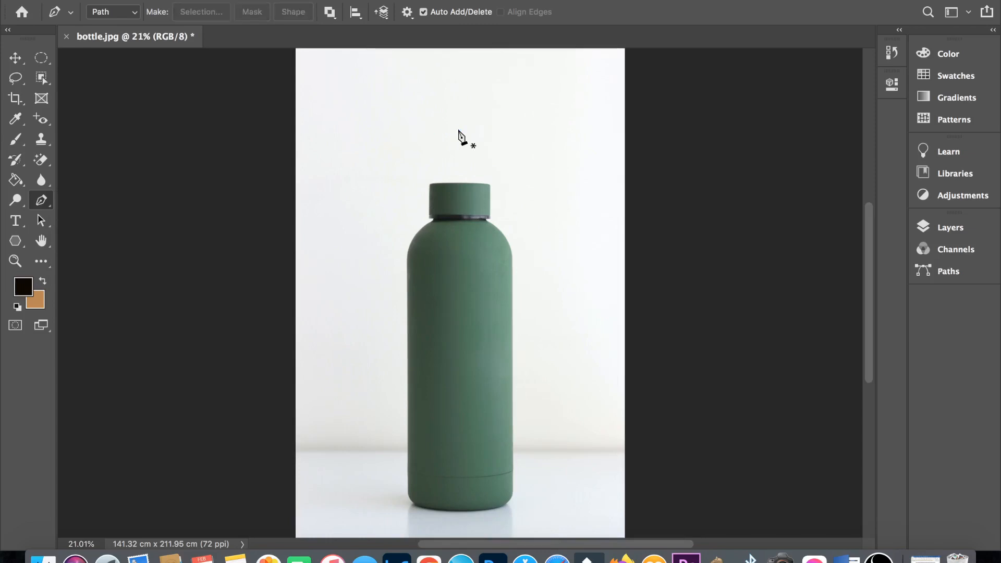
- In Path mode, start a pen path at the top of the bottle cap and trace down the cap's right edge
{"action": "left_click", "coordinate": [131, 12]}
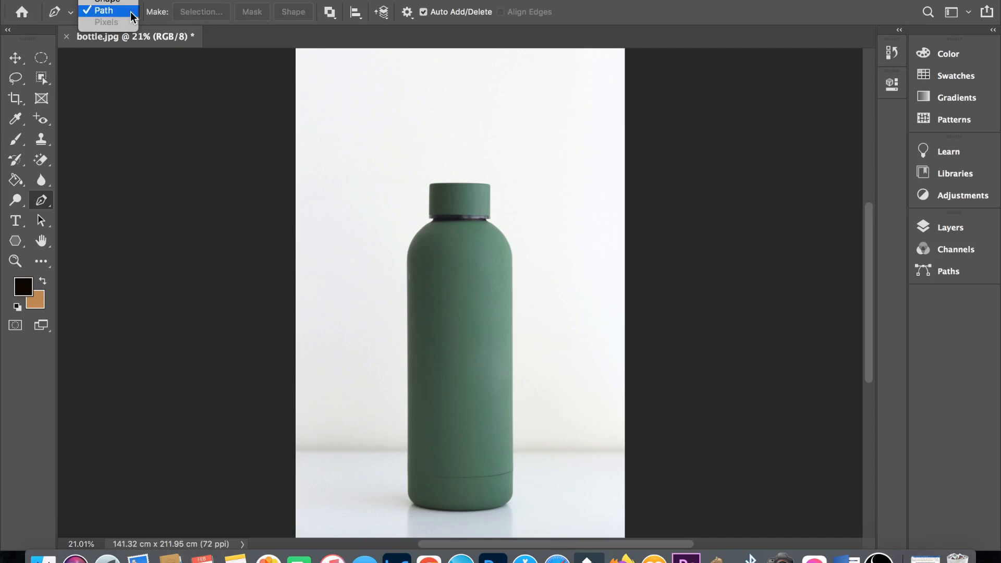
{"action": "left_click", "coordinate": [130, 12]}
{"action": "scroll", "coordinate": [476, 188], "scroll_direction": "up", "scroll_amount": 2}
{"action": "left_click", "coordinate": [445, 180]}
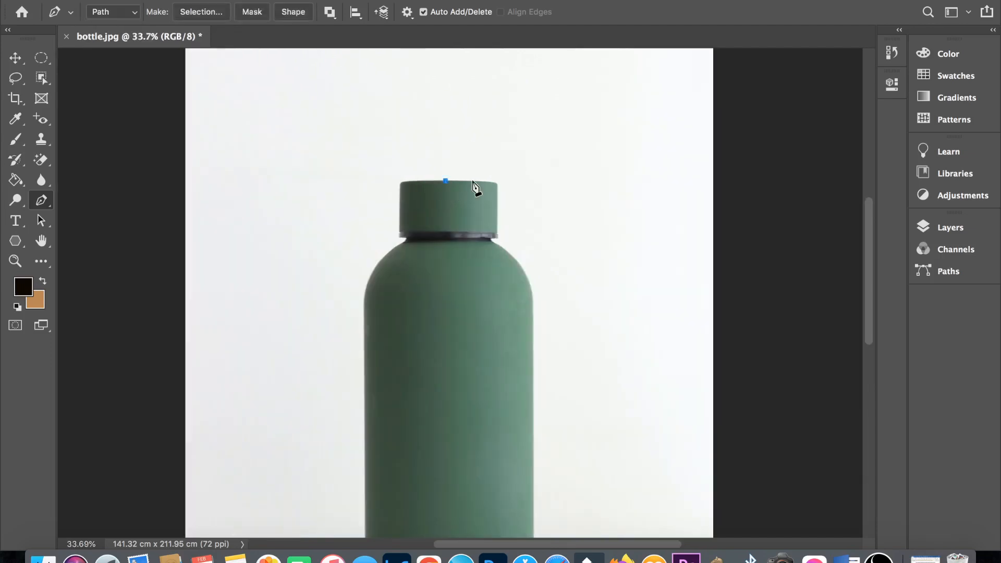
{"action": "left_click", "coordinate": [473, 181]}
{"action": "left_click", "coordinate": [495, 181]}
{"action": "left_click", "coordinate": [497, 196]}
{"action": "left_click", "coordinate": [496, 214]}
{"action": "left_click", "coordinate": [495, 228]}
{"action": "left_click", "coordinate": [495, 235]}
- Continue the path around the neck and along the curve of the bottle's right shoulder
{"action": "scroll", "coordinate": [495, 236], "scroll_direction": "up", "scroll_amount": 1}
{"action": "left_click", "coordinate": [499, 223]}
{"action": "left_click", "coordinate": [502, 231]}
{"action": "left_click", "coordinate": [510, 235]}
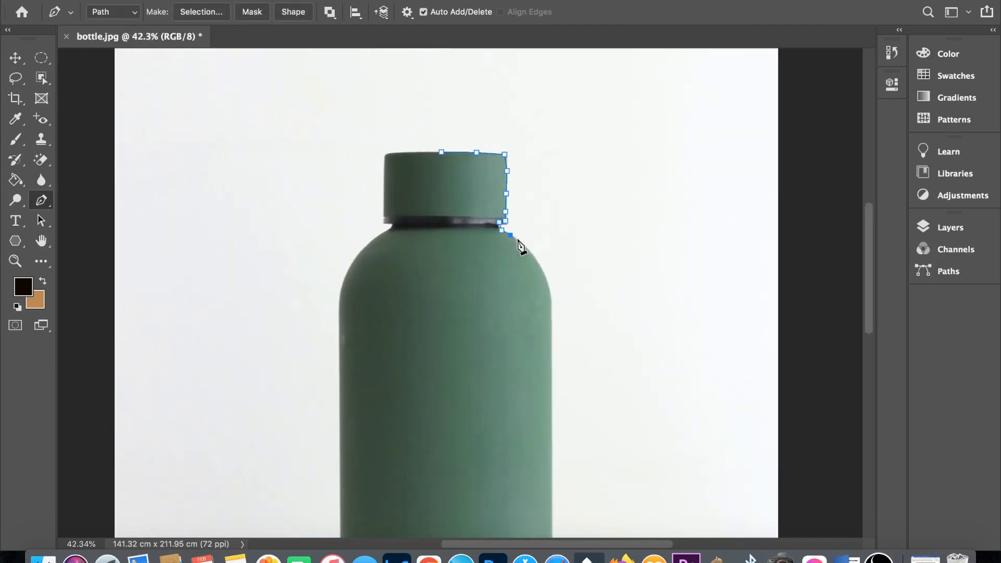
{"action": "left_click", "coordinate": [518, 240]}
{"action": "scroll", "coordinate": [542, 270], "scroll_direction": "down", "scroll_amount": 3}
{"action": "left_click", "coordinate": [543, 208]}
{"action": "left_click", "coordinate": [545, 250]}
- Trace the straight right side of the bottle's body, undoing a misplaced anchor point and continuing from the previous one
{"action": "scroll", "coordinate": [545, 251], "scroll_direction": "down", "scroll_amount": 3}
{"action": "left_click", "coordinate": [545, 259]}
{"action": "left_click", "coordinate": [544, 332]}
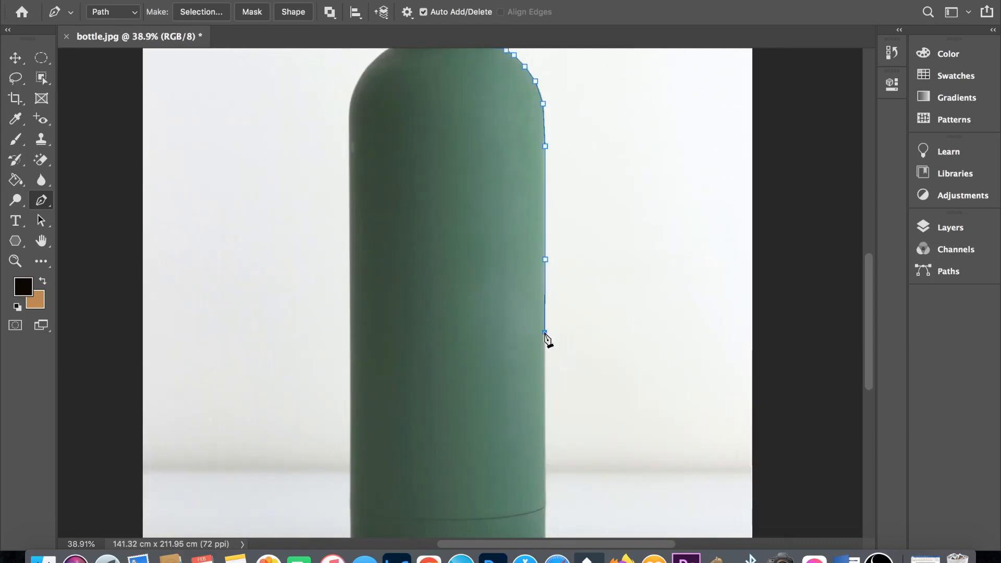
{"action": "key", "text": "super+z"}
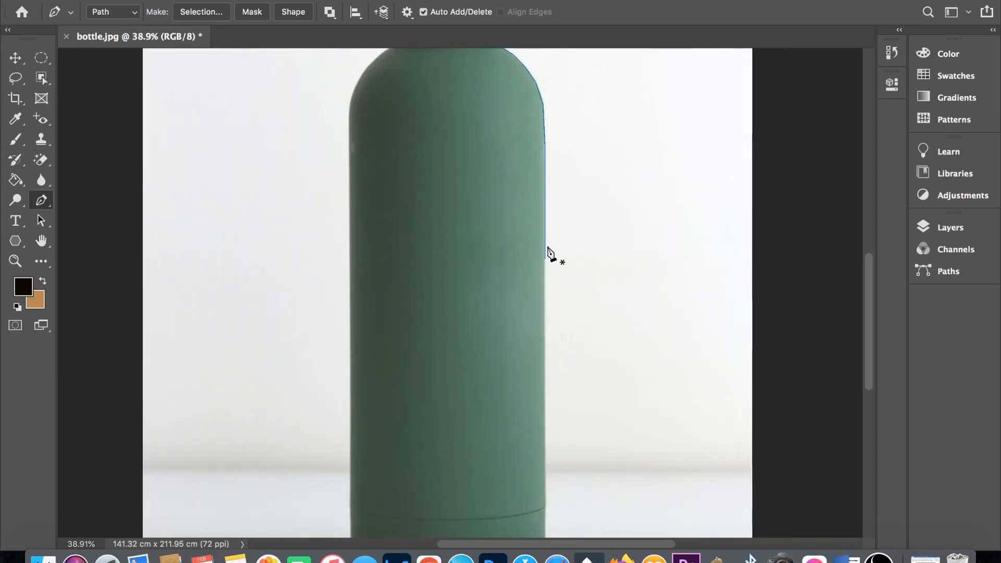
{"action": "left_click", "coordinate": [545, 259]}
{"action": "left_click", "coordinate": [545, 322]}
{"action": "left_click", "coordinate": [545, 379]}
- Trace the path around the bottle's lower right corner and along its base to the lower left corner
{"action": "scroll", "coordinate": [545, 379], "scroll_direction": "down", "scroll_amount": 3}
{"action": "left_click", "coordinate": [529, 432]}
{"action": "left_click", "coordinate": [529, 478]}
{"action": "left_click", "coordinate": [514, 500]}
{"action": "left_click", "coordinate": [462, 509]}
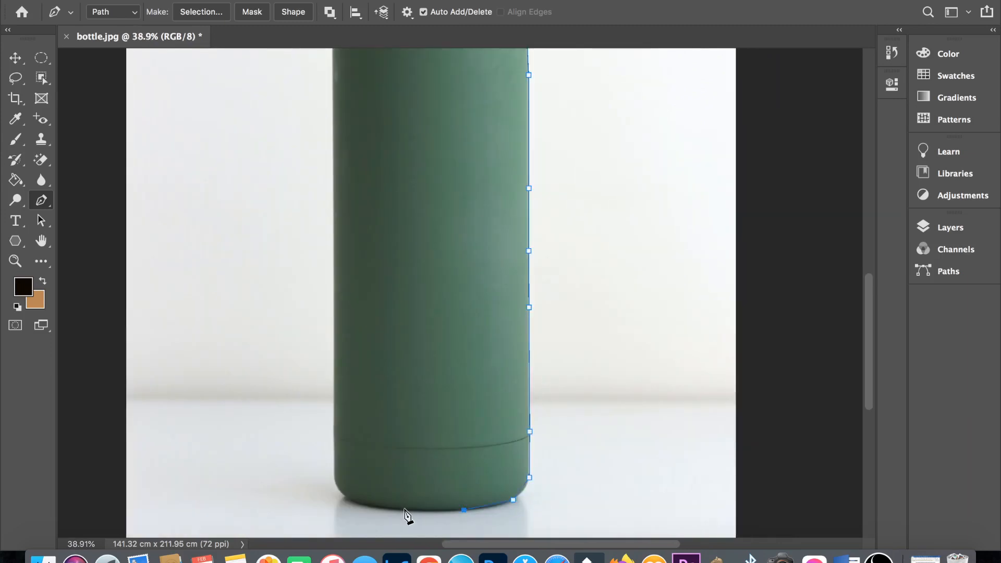
{"action": "left_click", "coordinate": [404, 509]}
{"action": "left_click", "coordinate": [345, 499]}
- Trace the path up the straight left side of the bottle's body
{"action": "left_click", "coordinate": [334, 479]}
{"action": "left_click", "coordinate": [334, 381]}
{"action": "scroll", "coordinate": [334, 380], "scroll_direction": "up", "scroll_amount": 3}
{"action": "left_click", "coordinate": [333, 367]}
{"action": "scroll", "coordinate": [333, 366], "scroll_direction": "up", "scroll_amount": 2}
{"action": "left_click", "coordinate": [332, 293]}
- Trace the left shoulder, neck and cap edge, and close the path at the top of the cap
{"action": "scroll", "coordinate": [332, 293], "scroll_direction": "up", "scroll_amount": 1}
{"action": "left_click", "coordinate": [345, 275]}
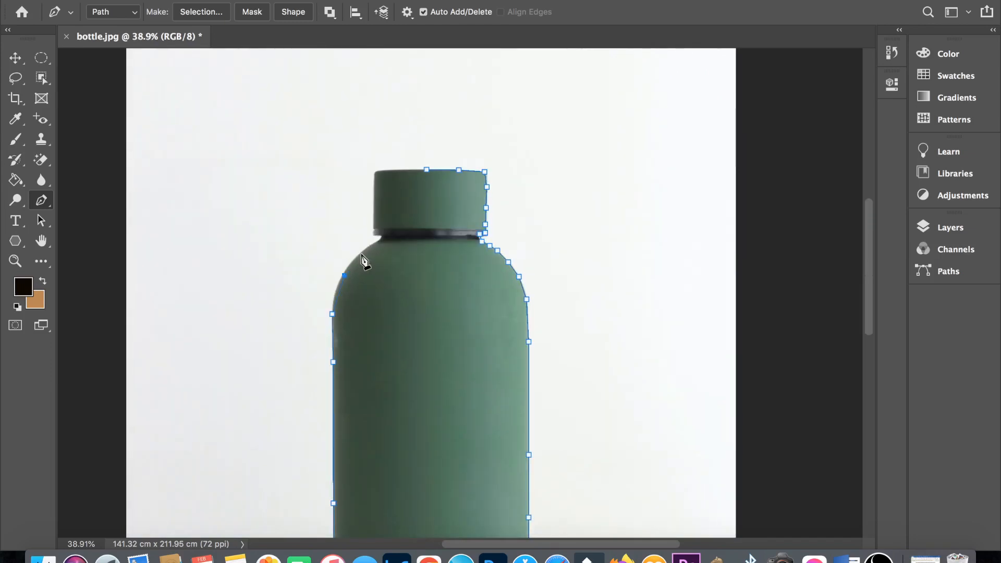
{"action": "left_click", "coordinate": [360, 253]}
{"action": "left_click", "coordinate": [376, 241]}
{"action": "scroll", "coordinate": [375, 240], "scroll_direction": "up", "scroll_amount": 3}
{"action": "left_click", "coordinate": [361, 221]}
{"action": "left_click", "coordinate": [352, 218]}
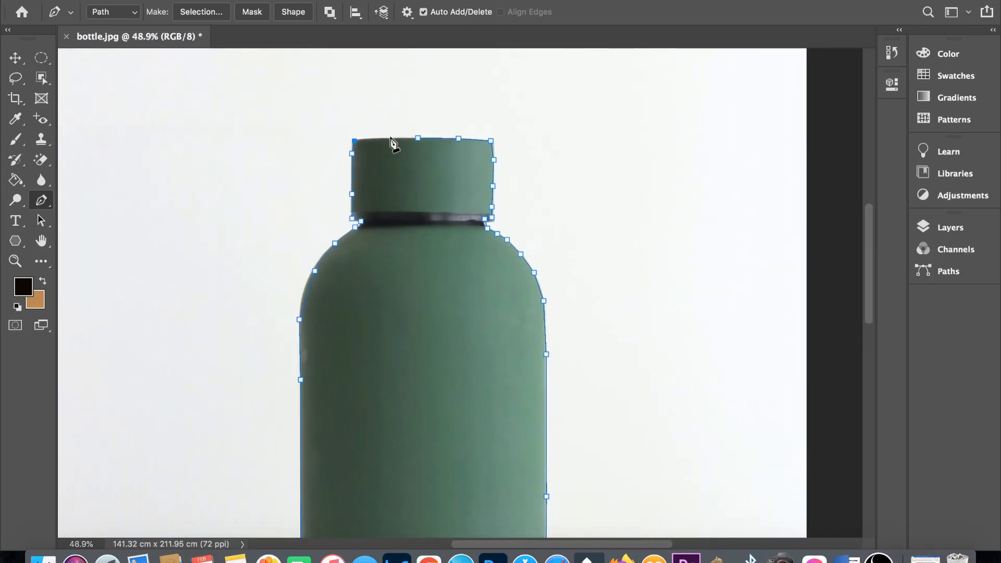
{"action": "left_click", "coordinate": [418, 138]}
- Add an anchor point to the path segment along the left part of the bottle's base with the Add Anchor Point Tool
{"action": "scroll", "coordinate": [439, 204], "scroll_direction": "down", "scroll_amount": 3}
{"action": "scroll", "coordinate": [439, 204], "scroll_direction": "down", "scroll_amount": 2}
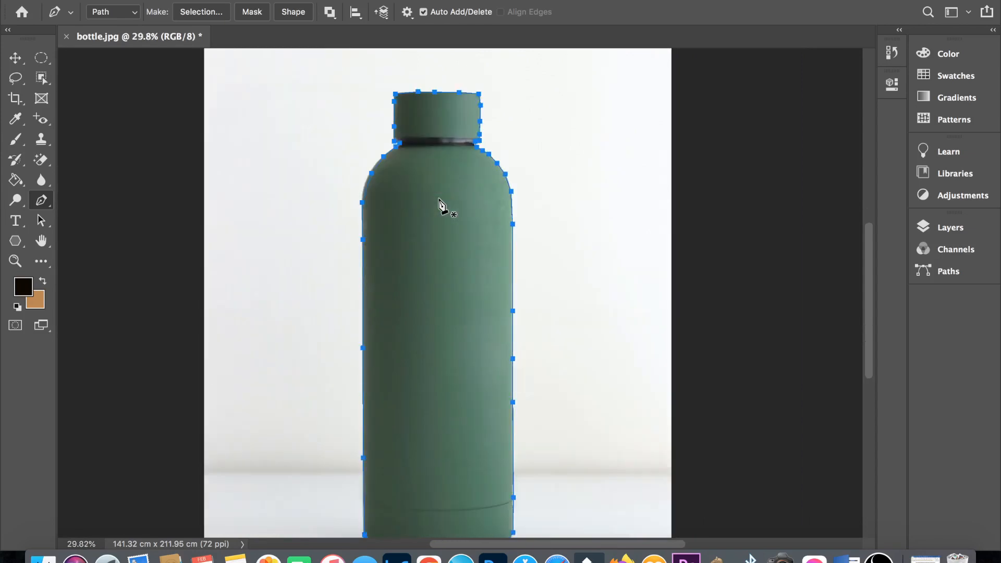
{"action": "scroll", "coordinate": [439, 204], "scroll_direction": "down", "scroll_amount": 3}
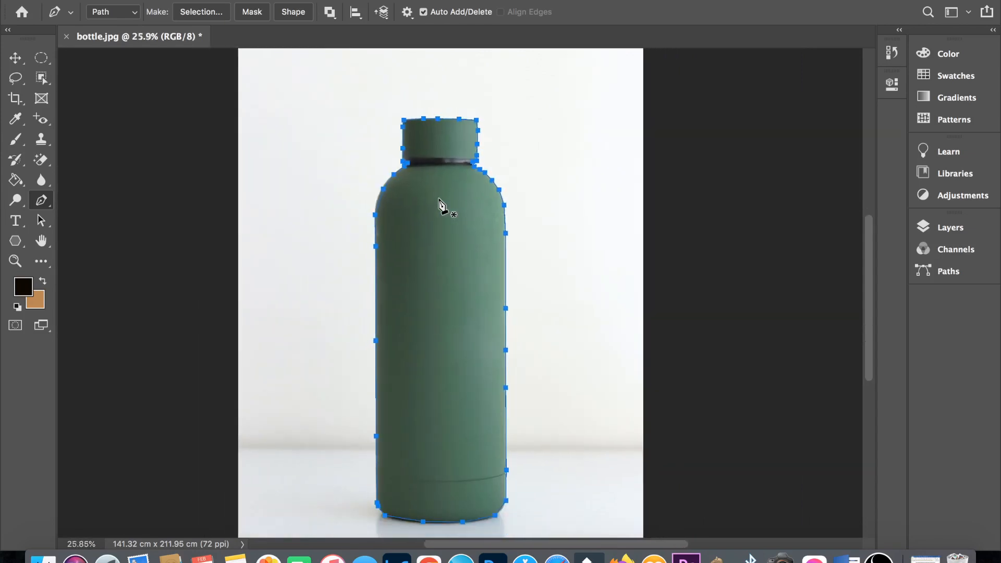
{"action": "right_click", "coordinate": [38, 202]}
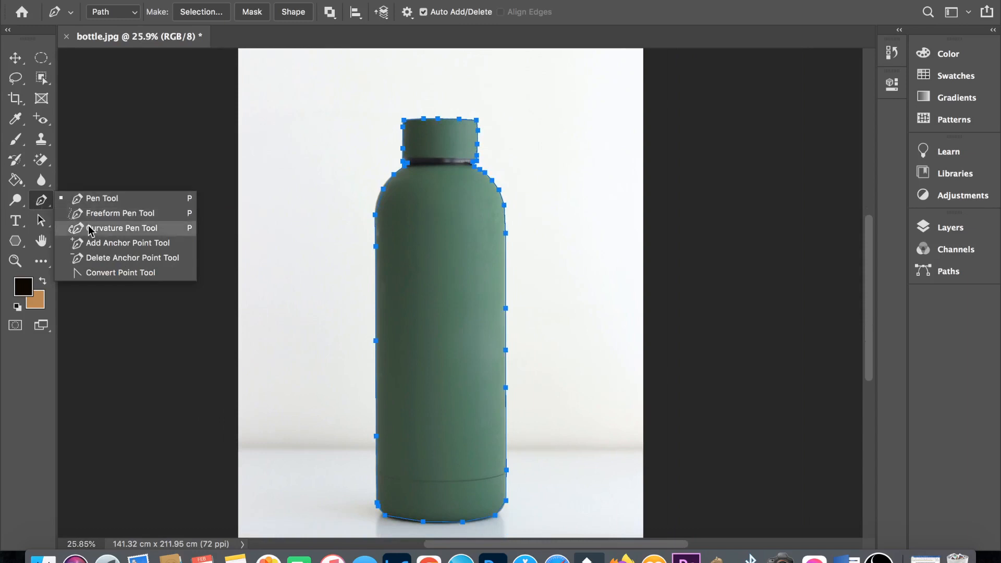
{"action": "left_click", "coordinate": [106, 245]}
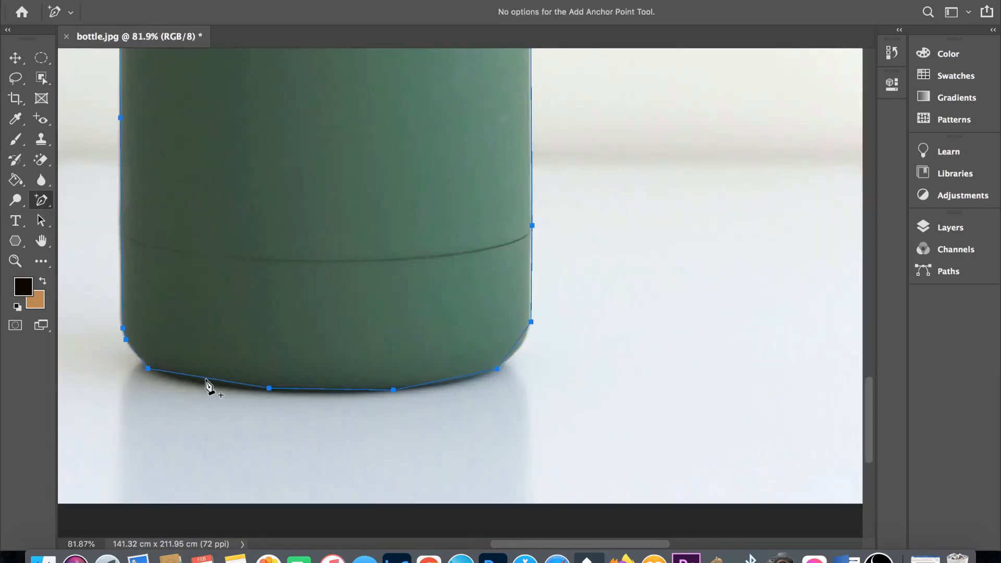
{"action": "left_click", "coordinate": [207, 378]}
- Add anchor points along the bottle's base and left shoulder, pulling the segments outward to follow the bottle's curved edge
{"action": "left_click_drag", "start_coordinate": [208, 378], "coordinate": [203, 381]}
{"action": "left_click", "coordinate": [324, 389]}
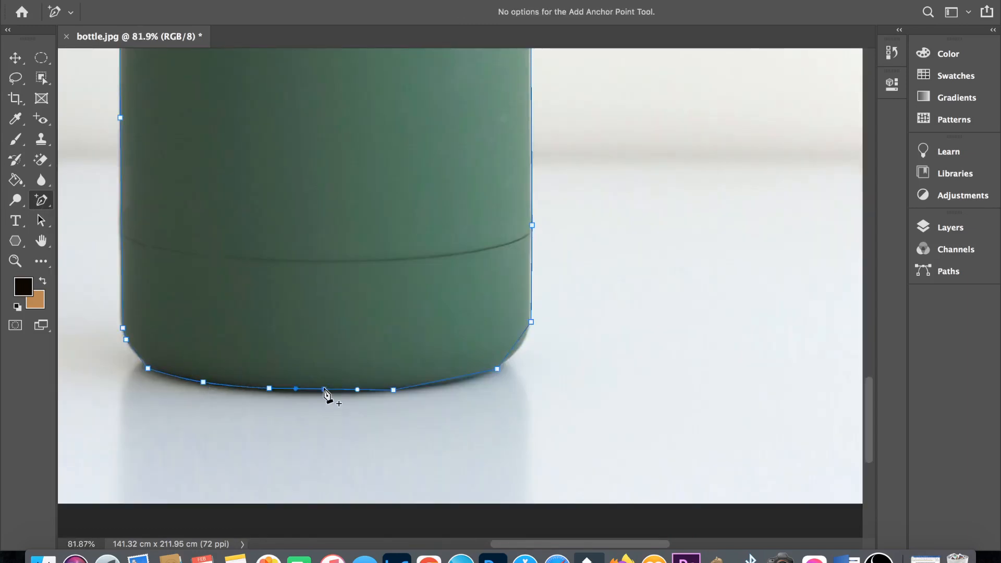
{"action": "left_click_drag", "start_coordinate": [324, 389], "coordinate": [321, 393]}
{"action": "left_click", "coordinate": [454, 377]}
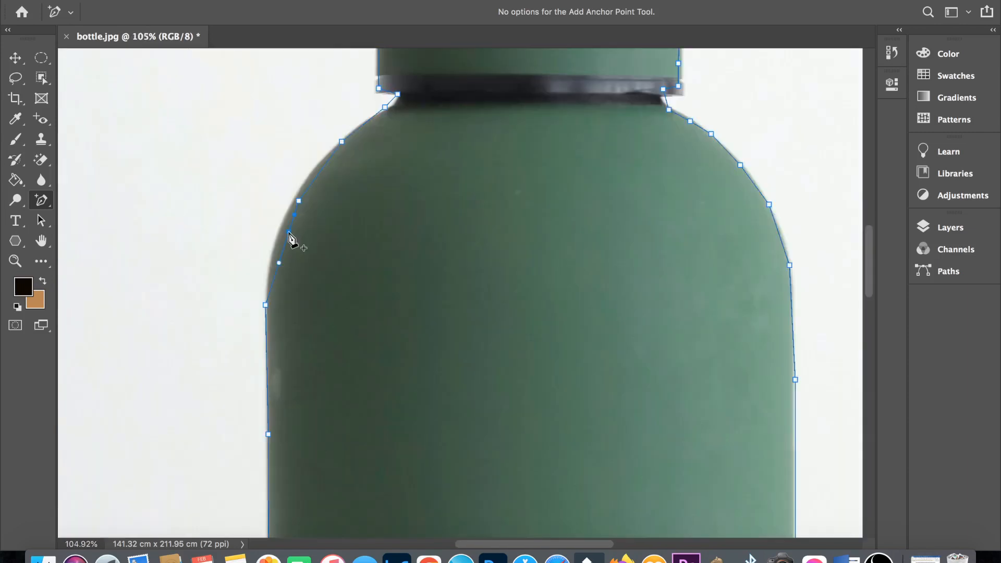
{"action": "left_click_drag", "start_coordinate": [288, 233], "coordinate": [283, 231]}
- Convert the bottle path into a new anti-aliased selection with a feather radius of 0 pixels
{"action": "key", "text": "super+0"}
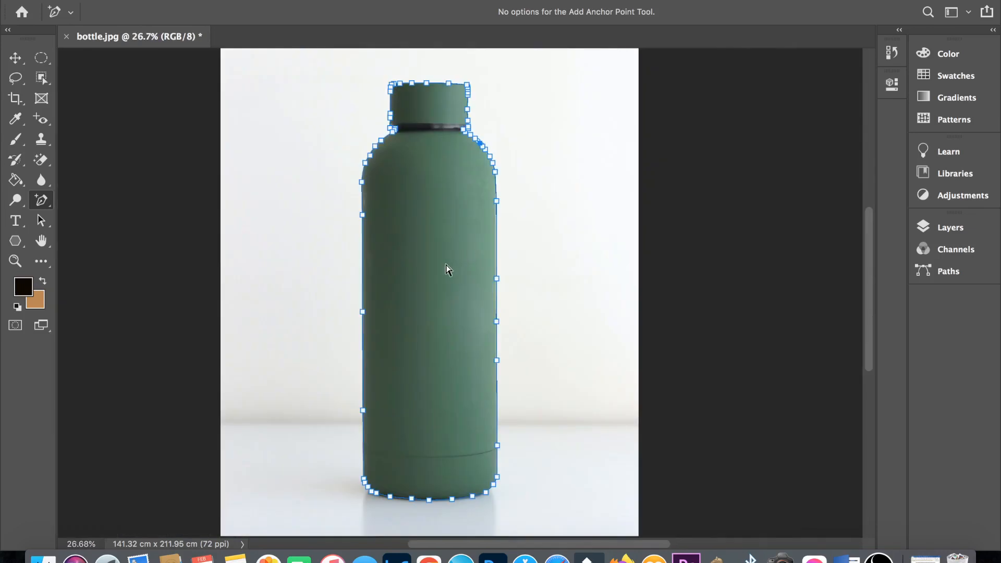
{"action": "right_click", "coordinate": [447, 269]}
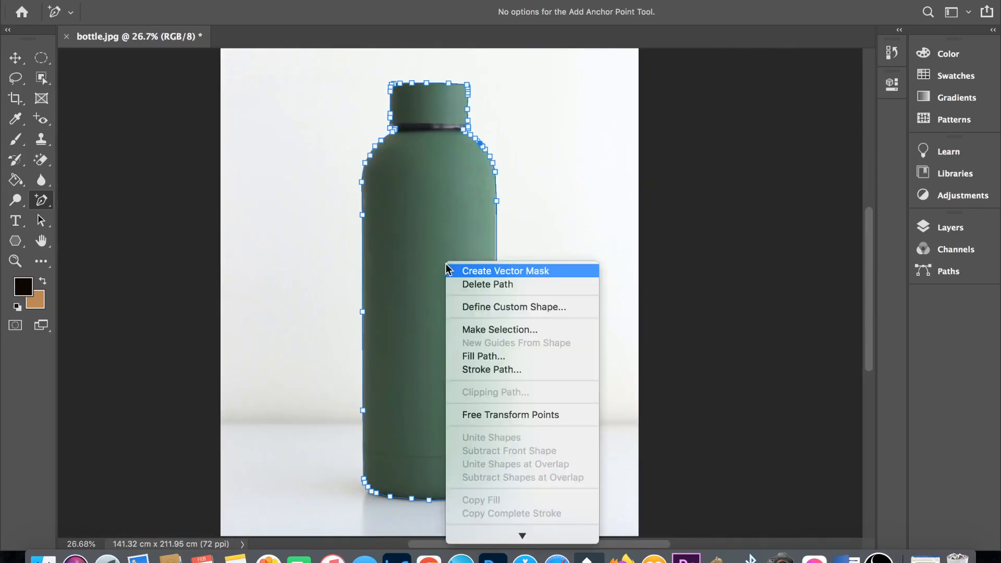
{"action": "left_click", "coordinate": [478, 329]}
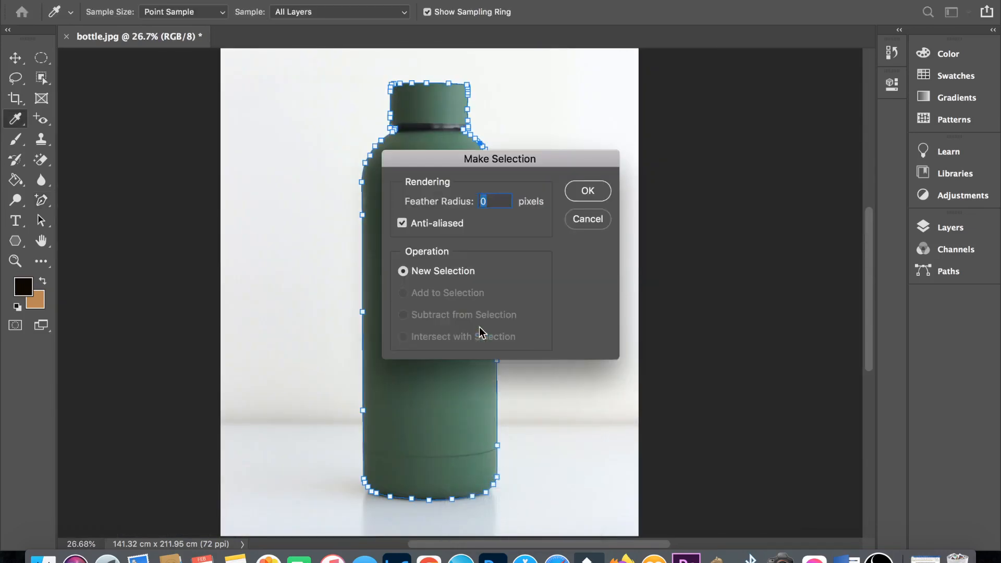
{"action": "left_click", "coordinate": [581, 190]}
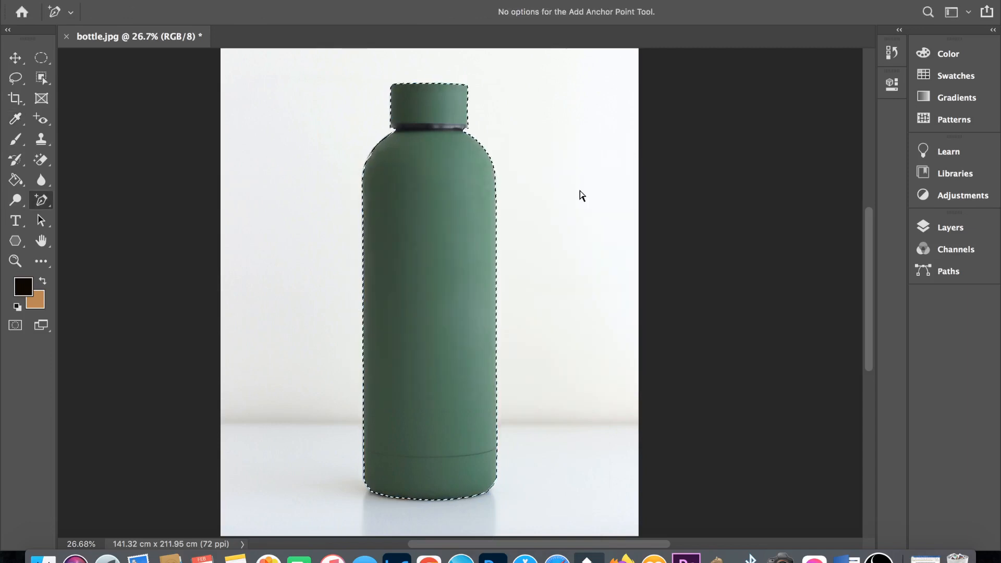
- Place copies of the selected bottle around the photo, undo back to the path, and load the path as a selection again
{"action": "key", "text": "v"}
{"action": "left_click_drag", "start_coordinate": [431, 274], "coordinate": [436, 358]}
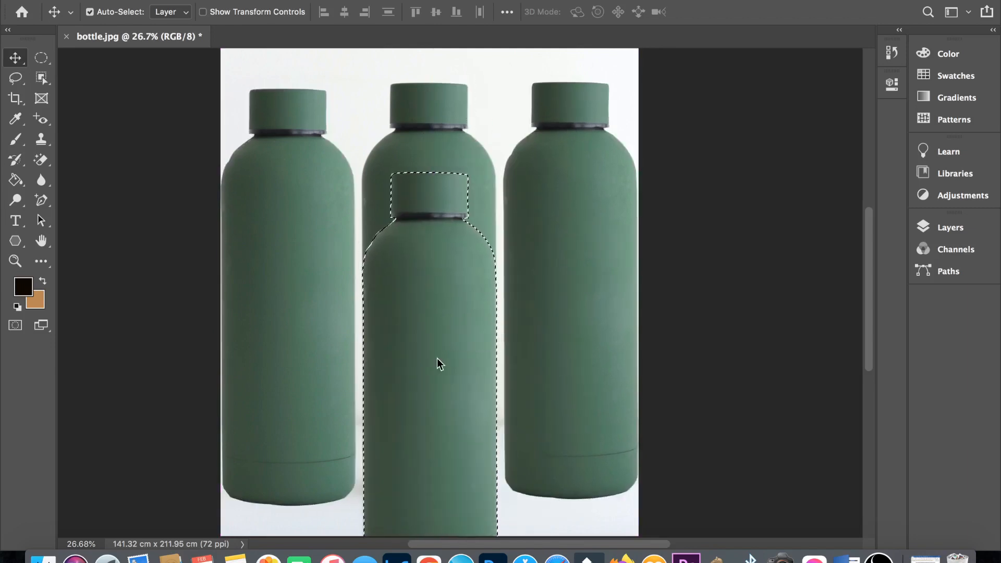
{"action": "key", "text": "super+z"}
{"action": "key", "text": "super+z"}
{"action": "key", "text": "super+z"}
{"action": "key", "text": "super+z"}
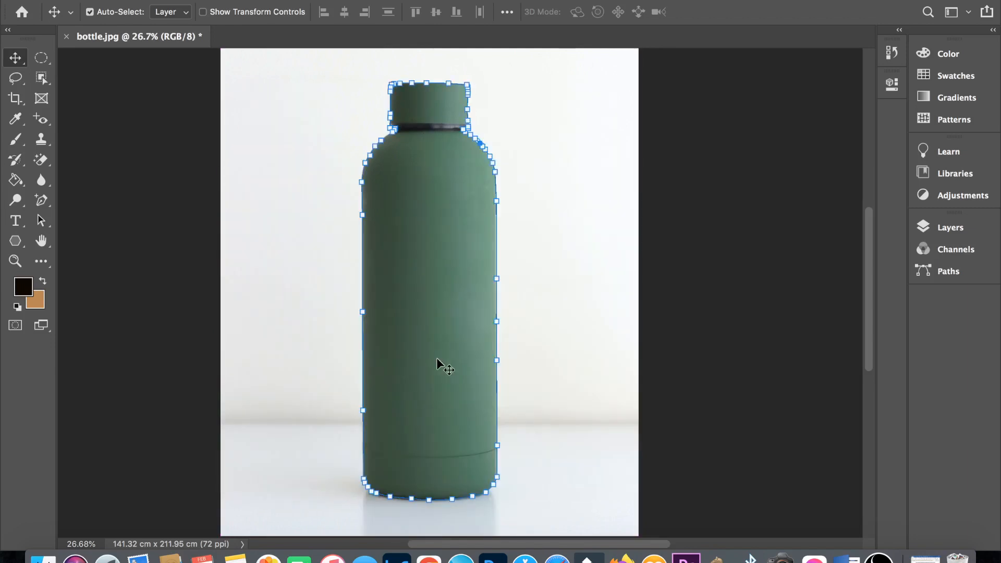
{"action": "key", "text": "super+Return"}
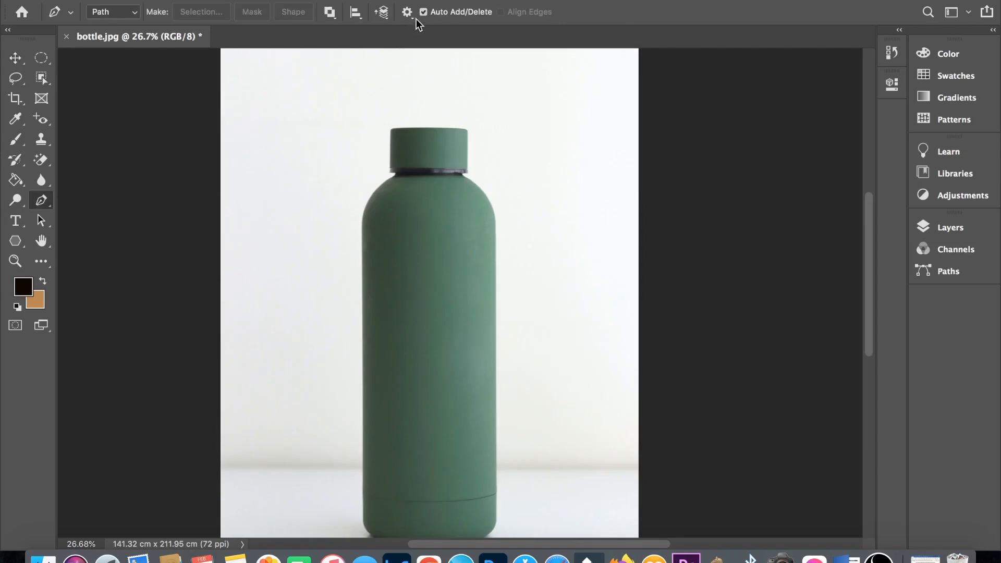
- Show the Pen Tool's path options and place two trial points along the top of the bottle's cap
{"action": "left_click", "coordinate": [407, 12]}
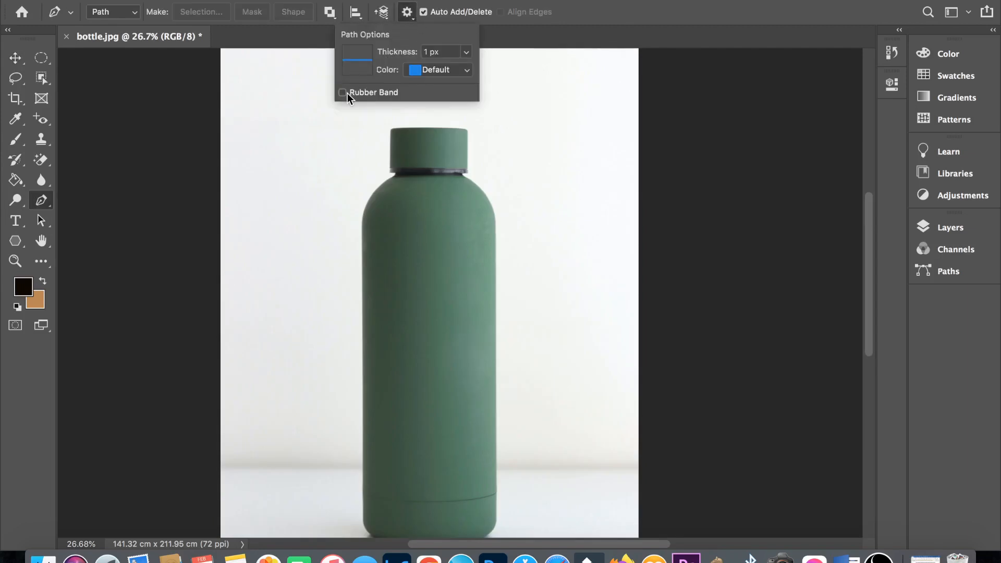
{"action": "left_click", "coordinate": [427, 126]}
{"action": "left_click", "coordinate": [458, 128]}
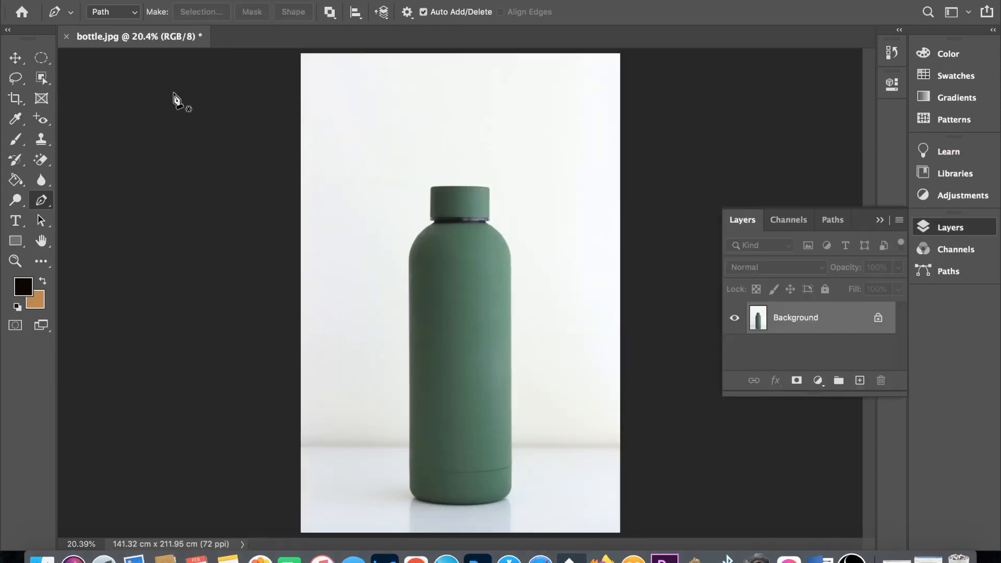
- Switch the Pen Tool to Shape mode and trace the right side of the bottle's cap down to the start of the shoulder
{"action": "left_click", "coordinate": [134, 19]}
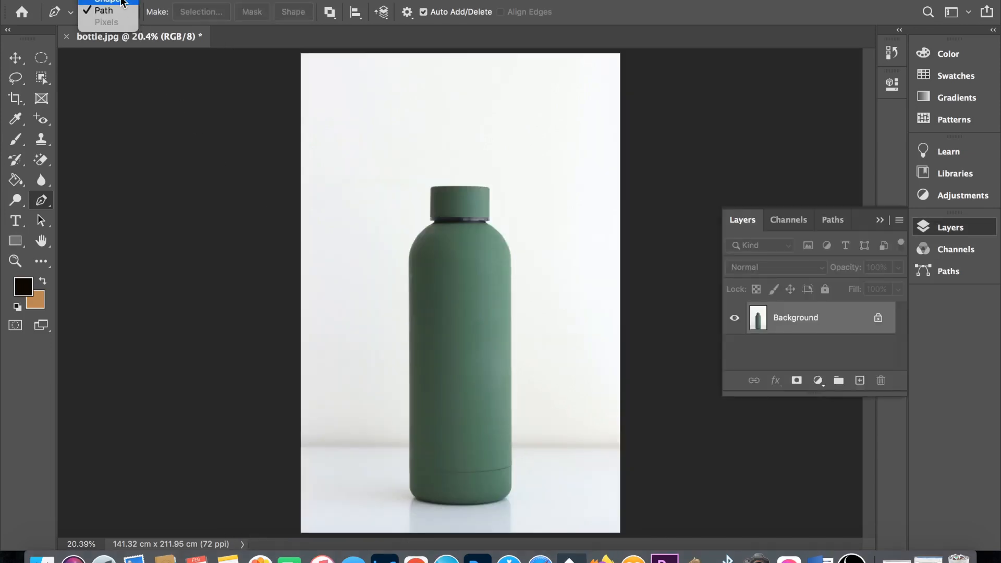
{"action": "left_click", "coordinate": [105, 22]}
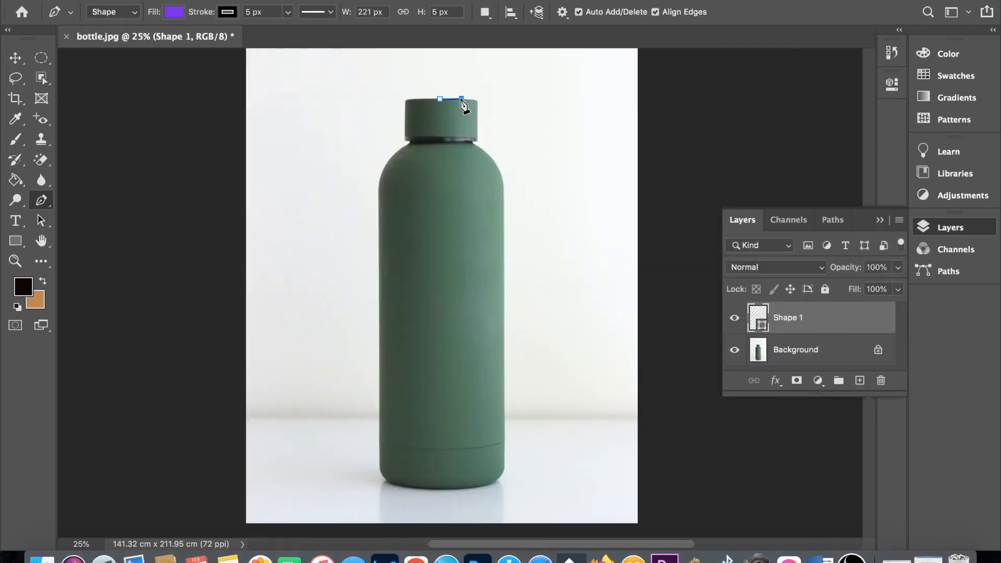
{"action": "left_click", "coordinate": [475, 100]}
{"action": "left_click", "coordinate": [478, 114]}
{"action": "left_click", "coordinate": [478, 126]}
{"action": "left_click", "coordinate": [478, 138]}
{"action": "left_click", "coordinate": [474, 140]}
{"action": "left_click", "coordinate": [473, 146]}
{"action": "left_click", "coordinate": [483, 151]}
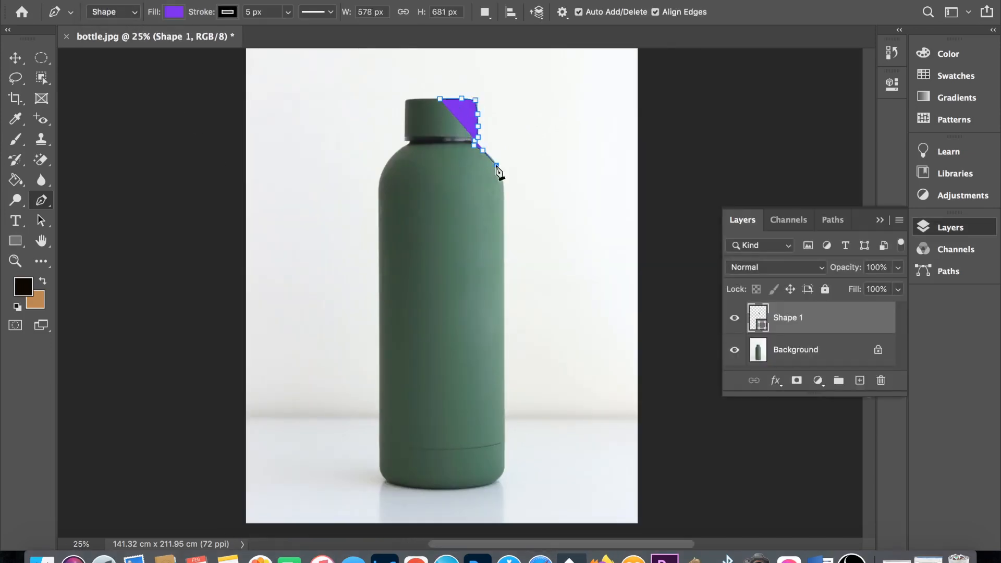
- Continue the shape outline around the bottle's right shoulder, down its right side and along the base to the lower left corner
{"action": "left_click", "coordinate": [496, 166]}
{"action": "left_click", "coordinate": [504, 407]}
{"action": "left_click", "coordinate": [495, 480]}
{"action": "left_click", "coordinate": [450, 488]}
{"action": "left_click", "coordinate": [391, 483]}
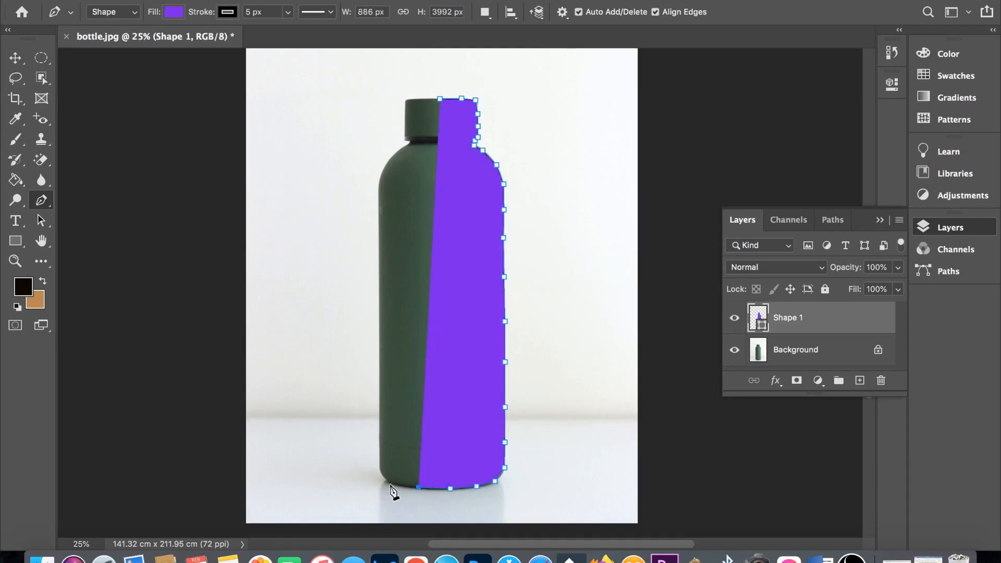
- Trace the shape up the bottle's left side, shoulder, neck and cap, and close it at the starting point on the cap
{"action": "left_click", "coordinate": [380, 455]}
{"action": "left_click", "coordinate": [379, 387]}
{"action": "left_click", "coordinate": [378, 317]}
{"action": "left_click", "coordinate": [378, 241]}
{"action": "left_click", "coordinate": [378, 183]}
{"action": "left_click", "coordinate": [393, 155]}
{"action": "left_click", "coordinate": [408, 145]}
{"action": "left_click", "coordinate": [409, 138]}
{"action": "left_click", "coordinate": [405, 134]}
{"action": "left_click", "coordinate": [405, 99]}
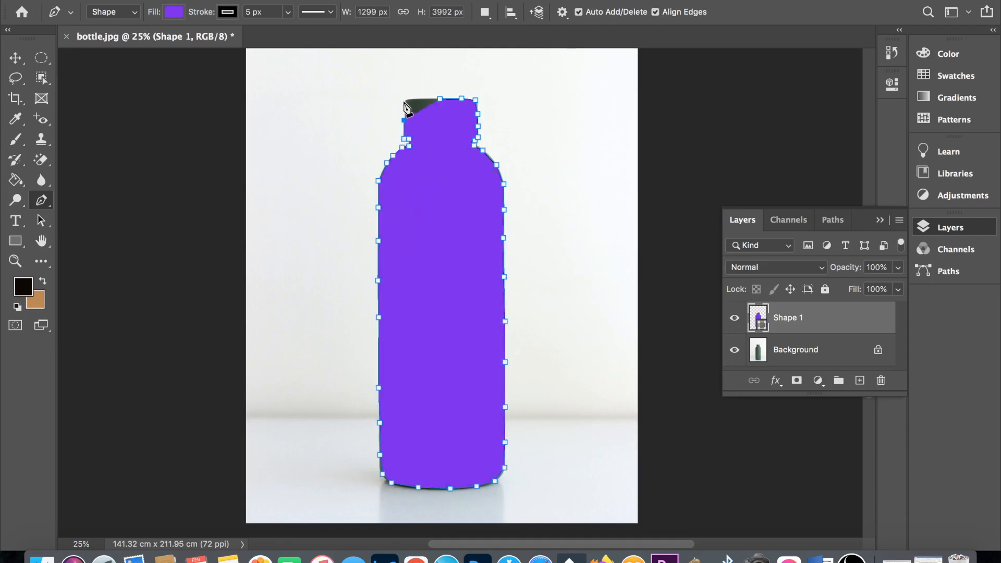
{"action": "left_click", "coordinate": [440, 98]}
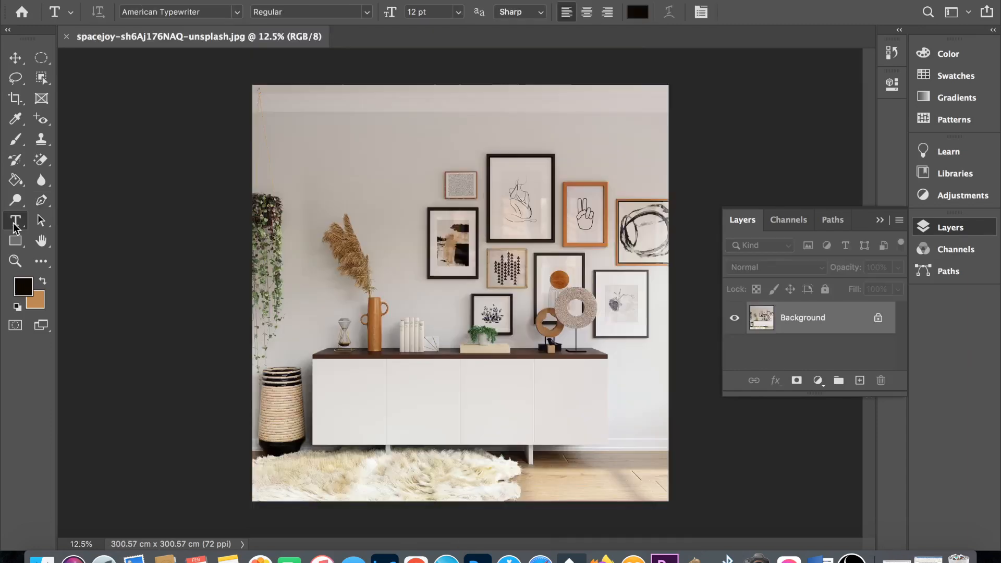
{"action": "left_click", "coordinate": [15, 223]}
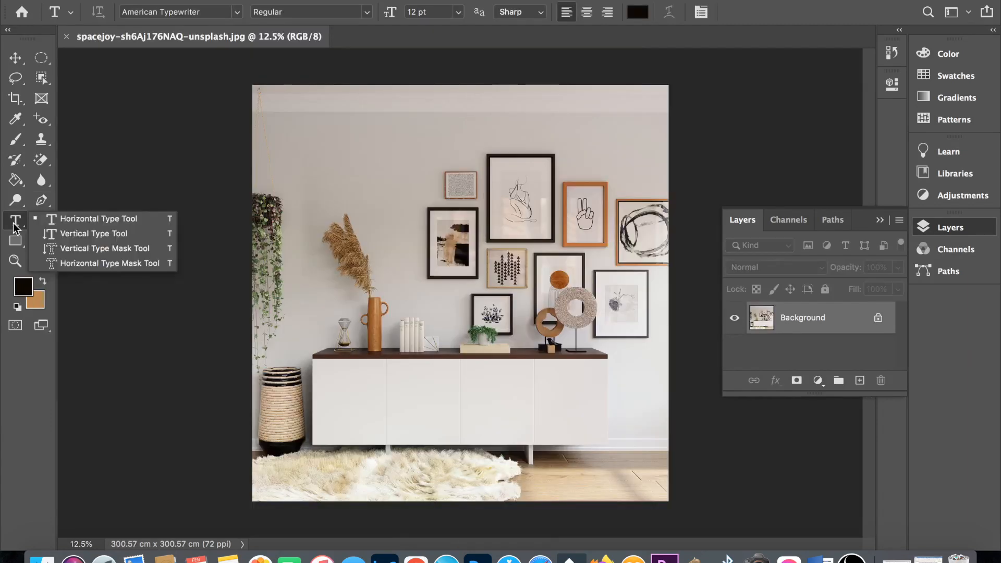
{"action": "left_click", "coordinate": [82, 219]}
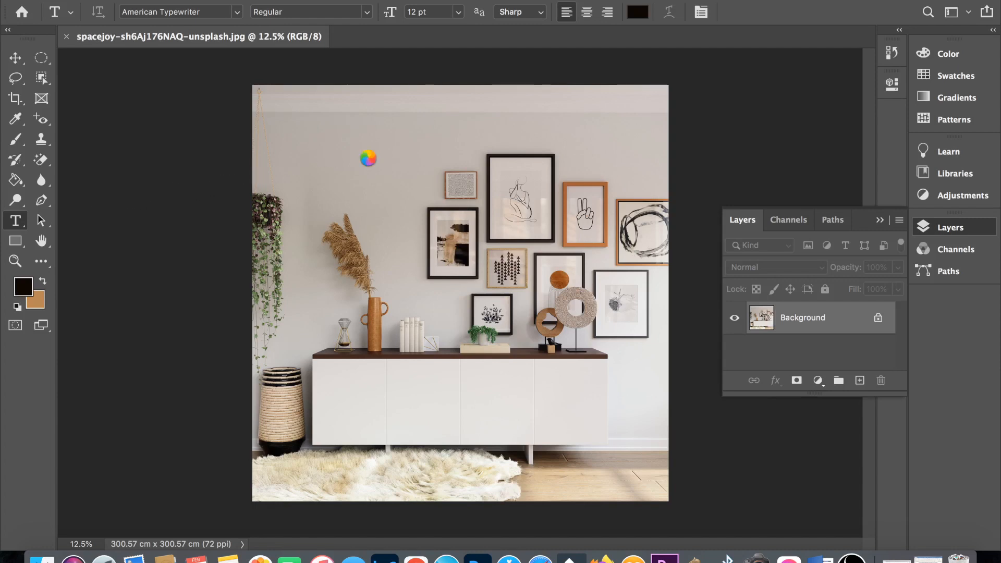
{"action": "left_click", "coordinate": [368, 155]}
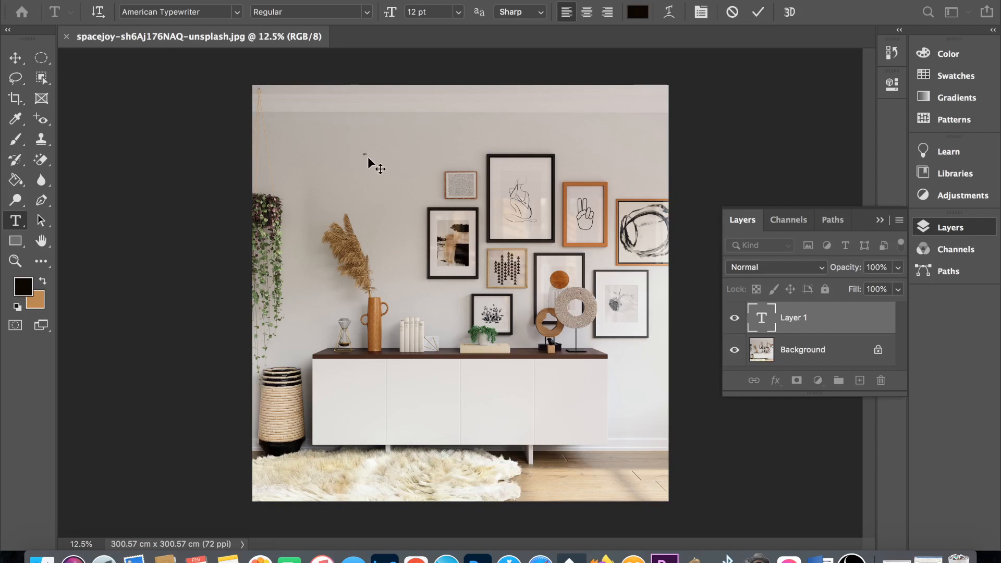
{"action": "key", "text": "Escape"}
{"action": "key", "text": "v"}
- Add the horizontal text "PHOTOSHOP" at 473.5 pt on the empty wall above the picture frames
{"action": "key", "text": "t"}
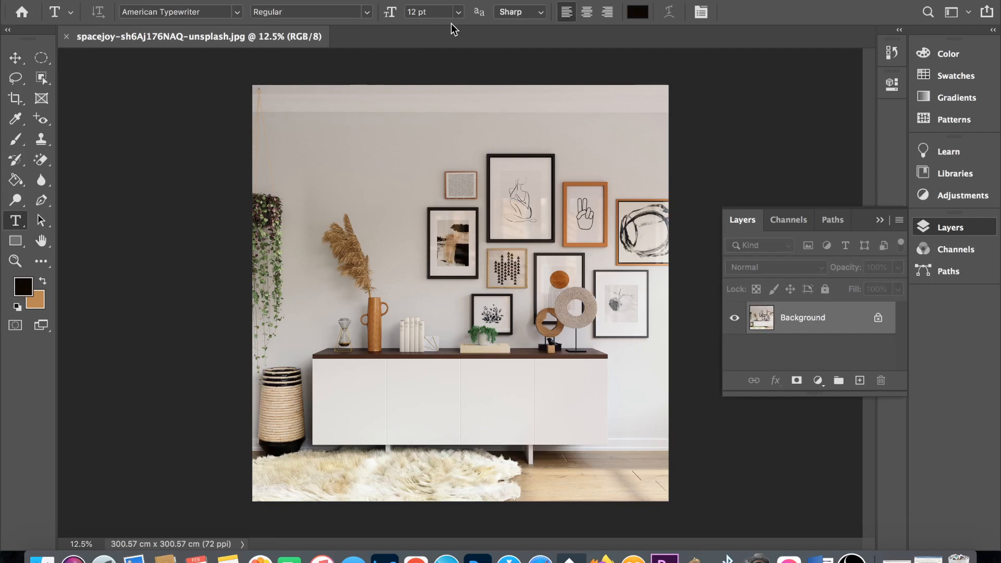
{"action": "left_click", "coordinate": [459, 13]}
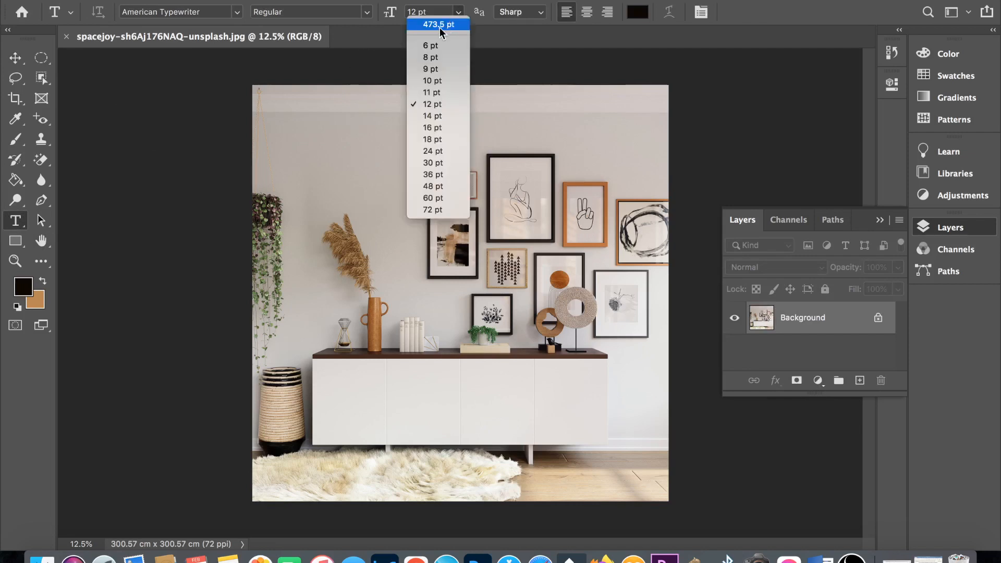
{"action": "left_click", "coordinate": [440, 25]}
{"action": "left_click", "coordinate": [357, 149]}
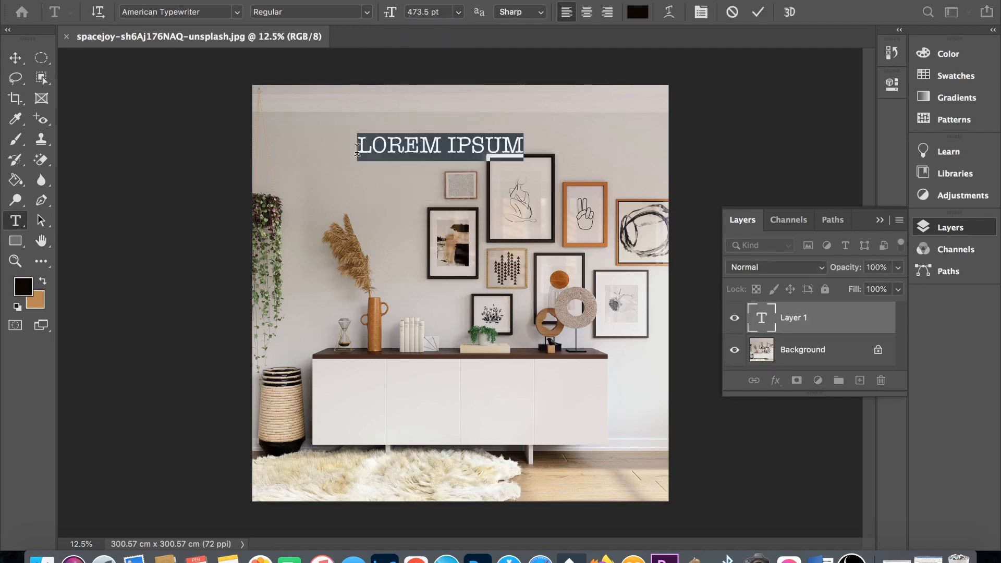
{"action": "type", "text": "PHOTOSHOP"}
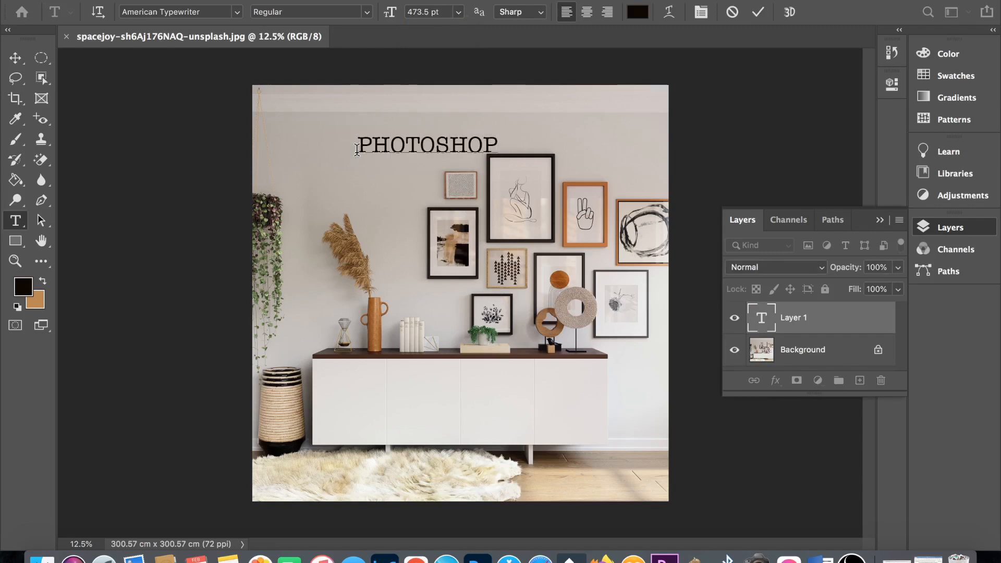
- Enlarge the "PHOTOSHOP" text to 539.5 pt and move it to the upper left area of the wall
{"action": "double_click", "coordinate": [434, 144]}
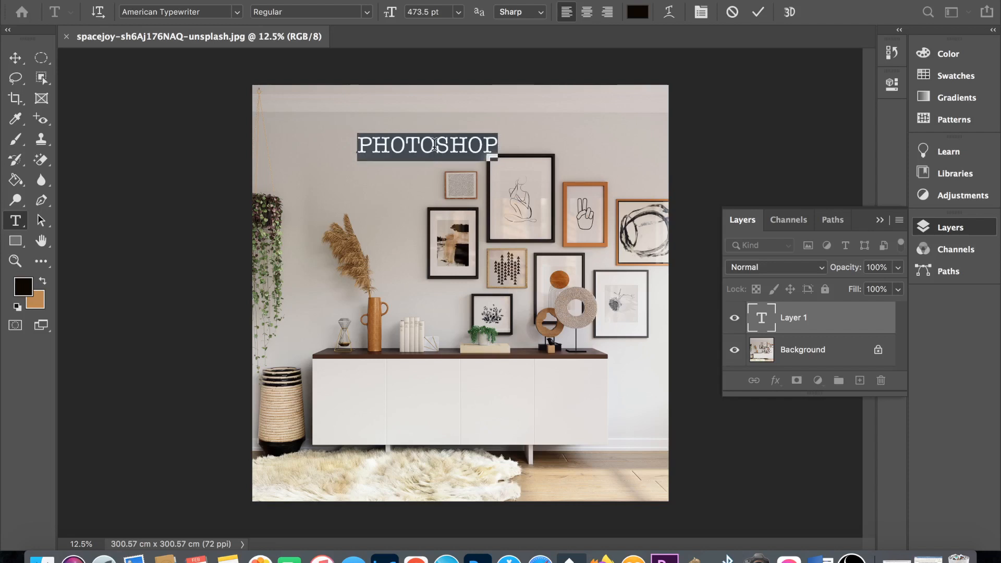
{"action": "key", "text": "super+shift+period"}
{"action": "key", "text": "super+shift+period"}
{"action": "key", "text": "super+shift+period"}
{"action": "key", "text": "super+shift+period"}
{"action": "key", "text": "super+shift+period"}
{"action": "key", "text": "super+shift+period"}
{"action": "key", "text": "super+shift+period"}
{"action": "key", "text": "super+shift+period"}
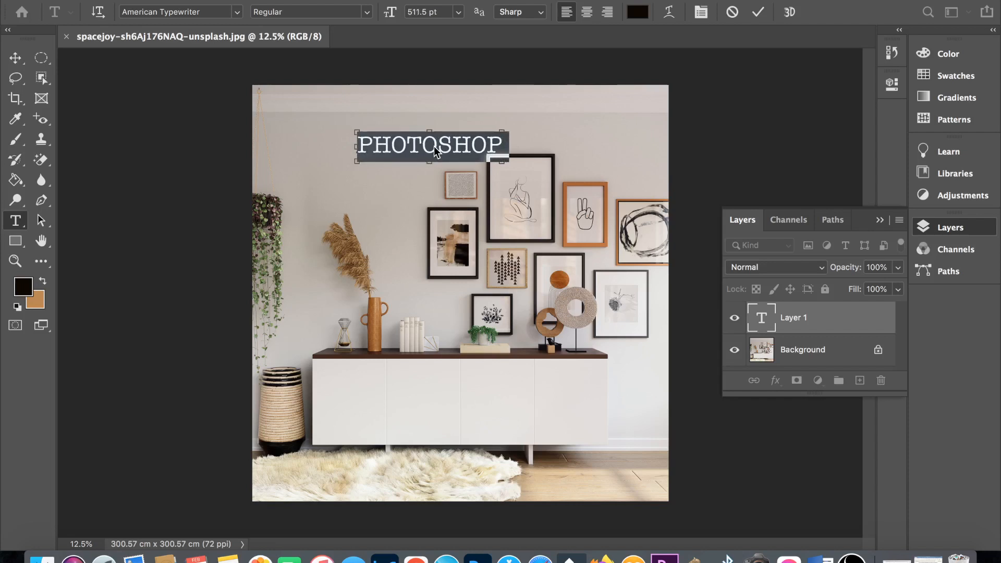
{"action": "key", "text": "super+shift+period"}
{"action": "key", "text": "super+shift+period"}
{"action": "key", "text": "super+shift+period"}
{"action": "key", "text": "super+shift+period"}
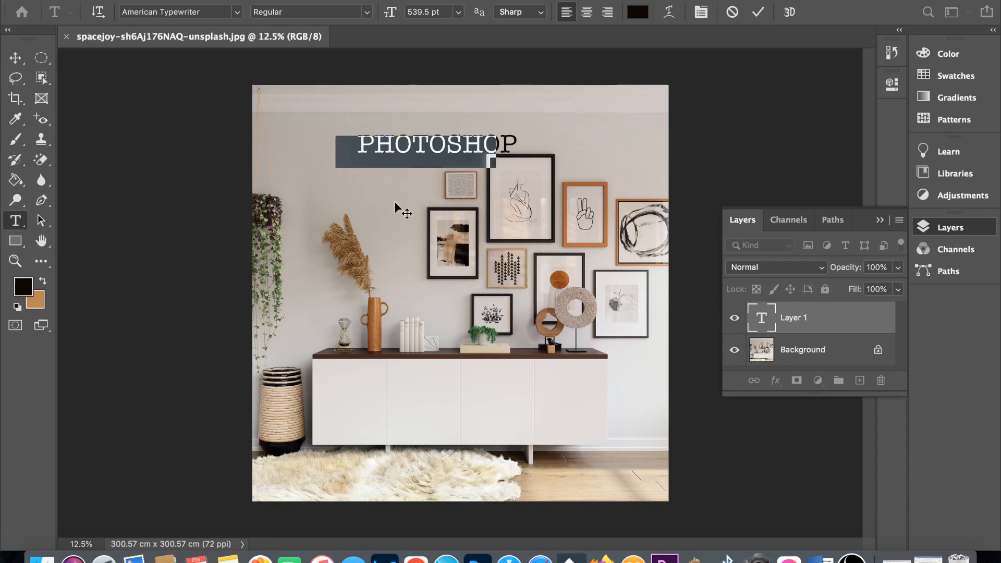
{"action": "left_click_drag", "start_coordinate": [350, 196], "coordinate": [338, 191]}
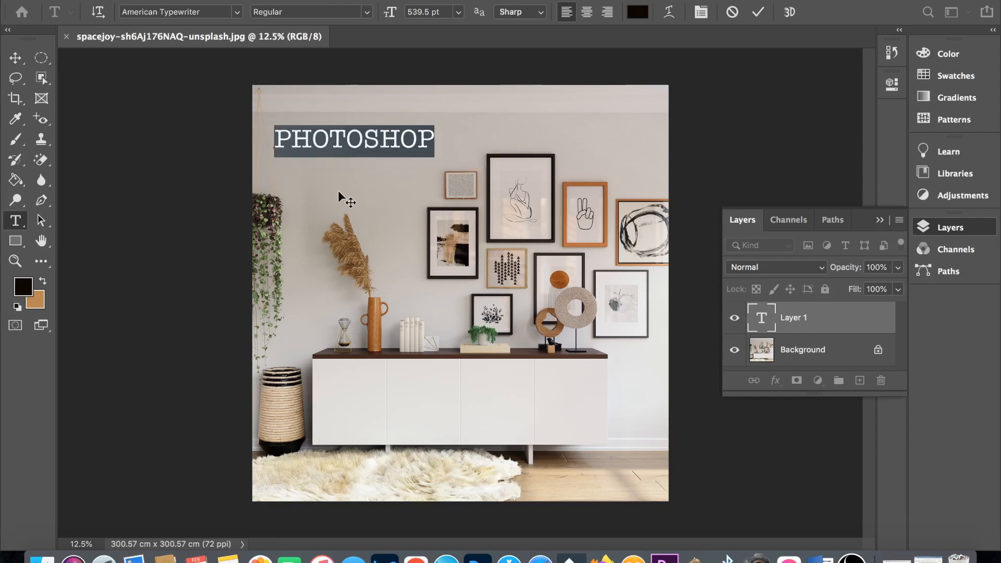
- Stretch the "PHOTOSHOP" text wider and taller to 1278.31 pt, and shift it slightly down on the wall
{"action": "left_click", "coordinate": [346, 140]}
{"action": "key", "text": "super"}
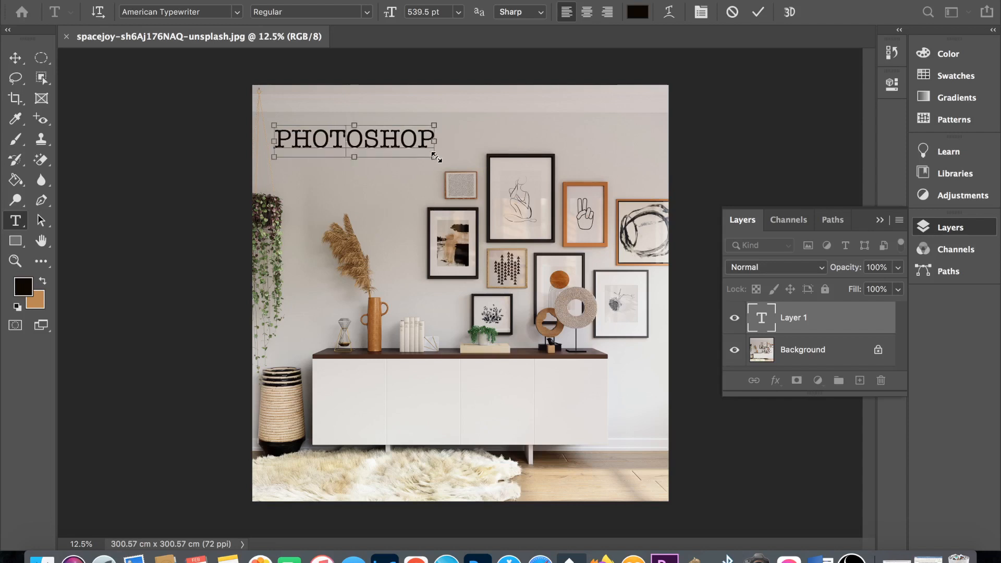
{"action": "left_click_drag", "start_coordinate": [436, 157], "coordinate": [487, 188]}
{"action": "left_click_drag", "start_coordinate": [485, 125], "coordinate": [499, 111]}
{"action": "left_click_drag", "start_coordinate": [432, 148], "coordinate": [500, 120]}
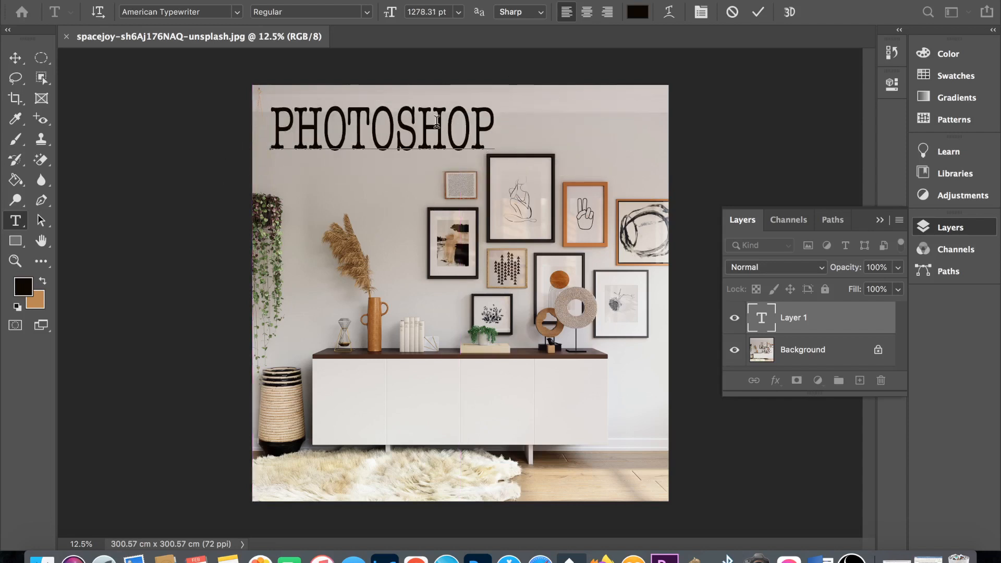
{"action": "left_click", "coordinate": [14, 58]}
{"action": "mouse_move", "coordinate": [376, 127]}
{"action": "left_mouse_down"}
{"action": "mouse_move", "coordinate": [470, 127]}
{"action": "mouse_move", "coordinate": [378, 134]}
{"action": "left_mouse_up"}
- Change the "PHOTOSHOP" text's font to Myriad Pro with the Bold style
{"action": "key", "text": "t"}
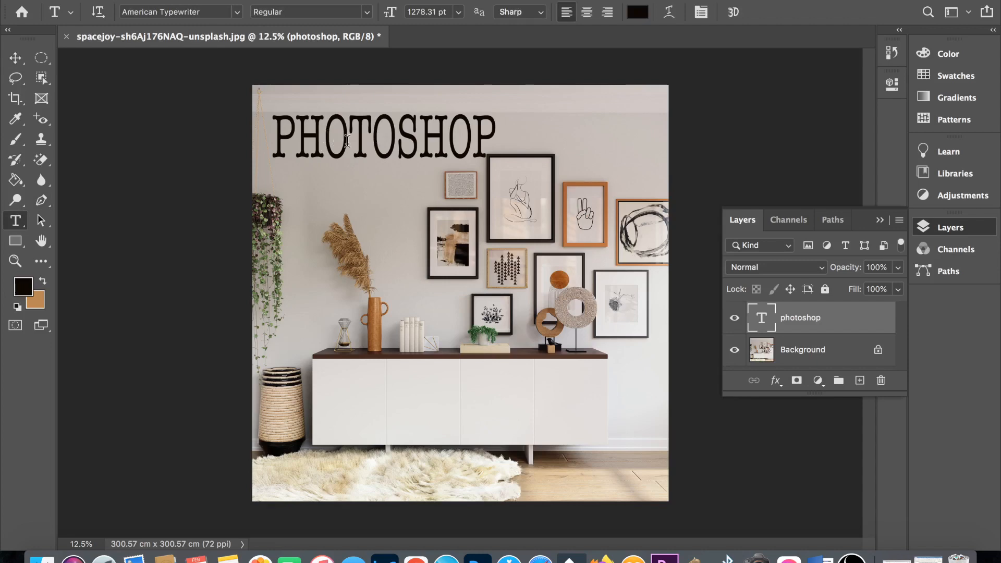
{"action": "left_click", "coordinate": [237, 12]}
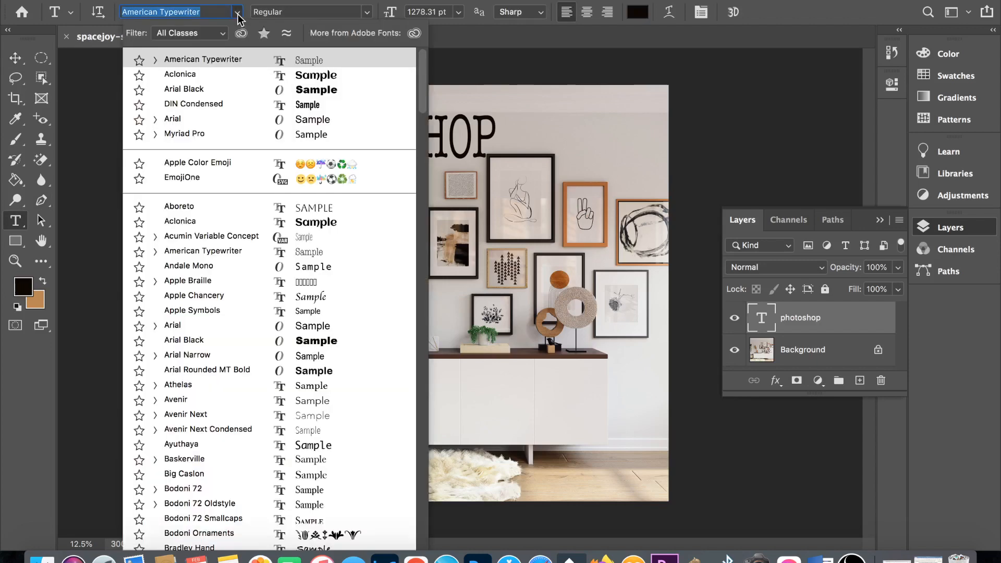
{"action": "left_click", "coordinate": [184, 134]}
{"action": "left_click", "coordinate": [367, 12]}
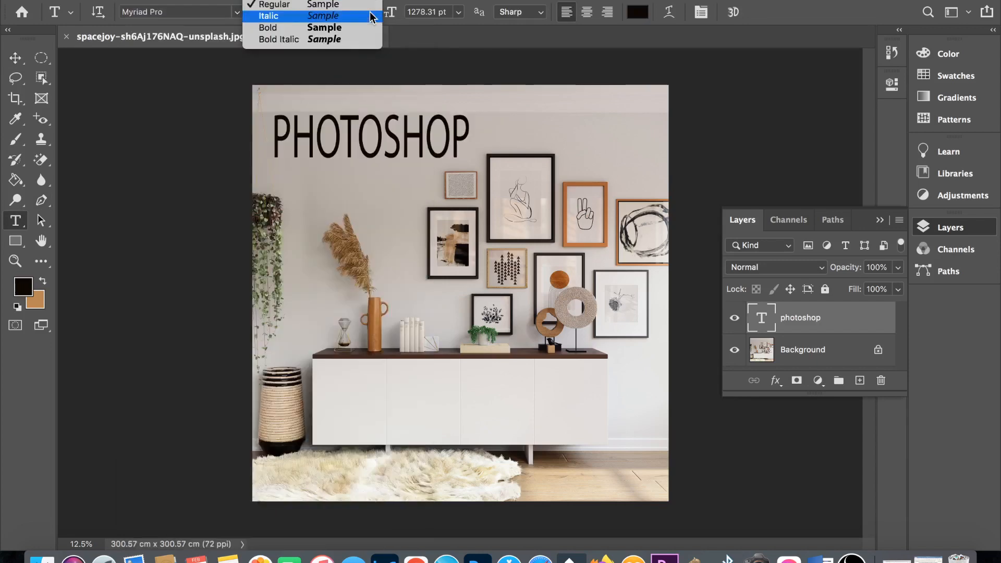
{"action": "left_click", "coordinate": [341, 29]}
- Change the "PHOTOSHOP" text's color to red #ea0e18
{"action": "left_click", "coordinate": [637, 11]}
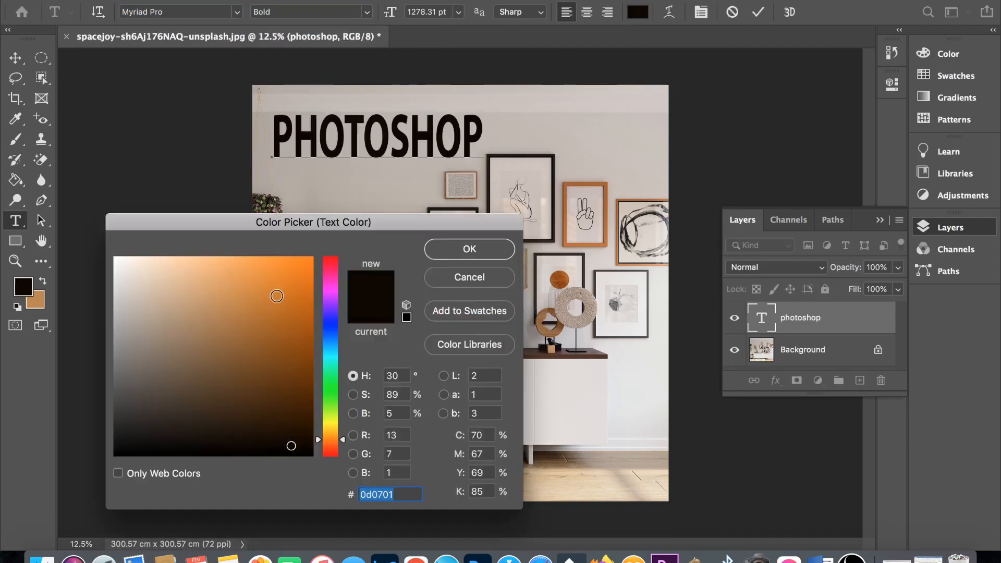
{"action": "left_click", "coordinate": [329, 310]}
{"action": "left_click", "coordinate": [301, 286]}
{"action": "left_click", "coordinate": [330, 411]}
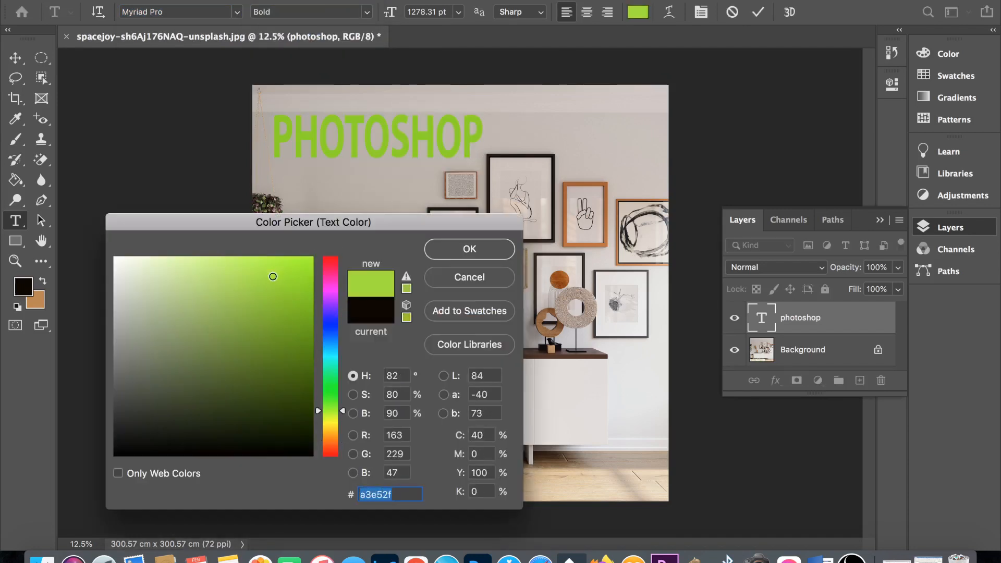
{"action": "left_click", "coordinate": [302, 448]}
{"action": "left_click", "coordinate": [334, 264]}
{"action": "left_click", "coordinate": [301, 270]}
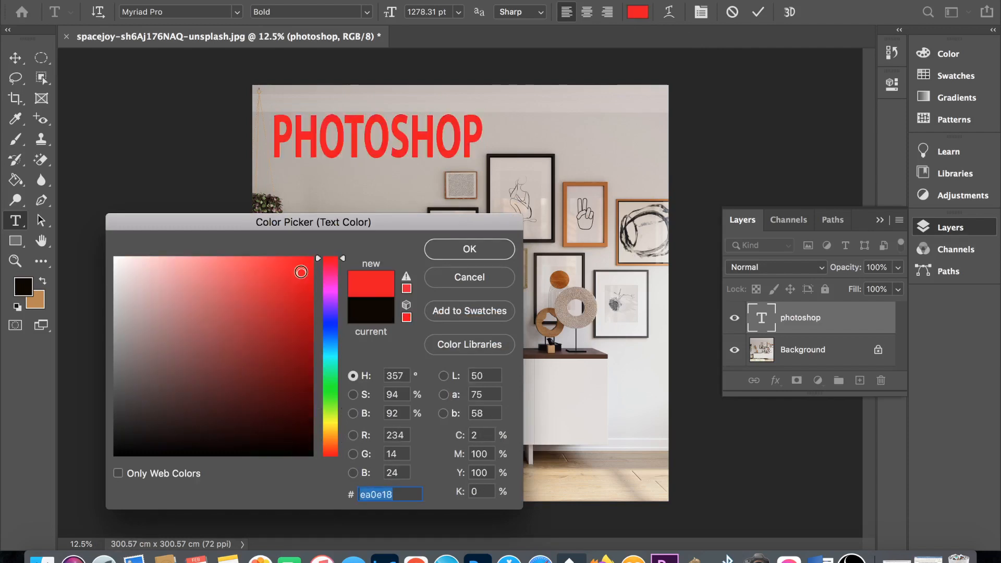
{"action": "left_click", "coordinate": [469, 248]}
- Warp the "PHOTOSHOP" text with the Arc style and move the arched text down the wall
{"action": "left_click", "coordinate": [668, 12]}
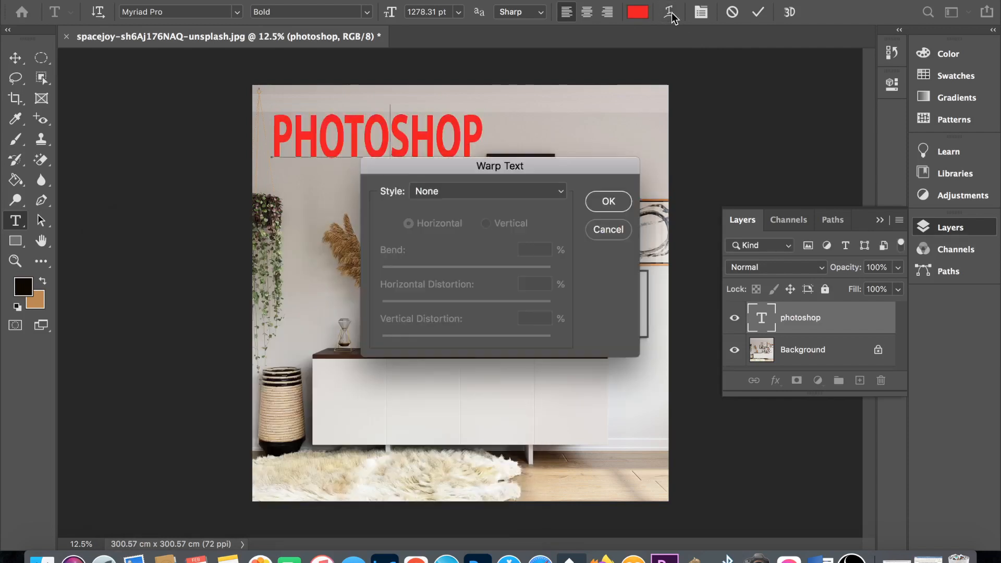
{"action": "left_click", "coordinate": [562, 191]}
{"action": "left_click", "coordinate": [440, 212]}
{"action": "left_click", "coordinate": [608, 201]}
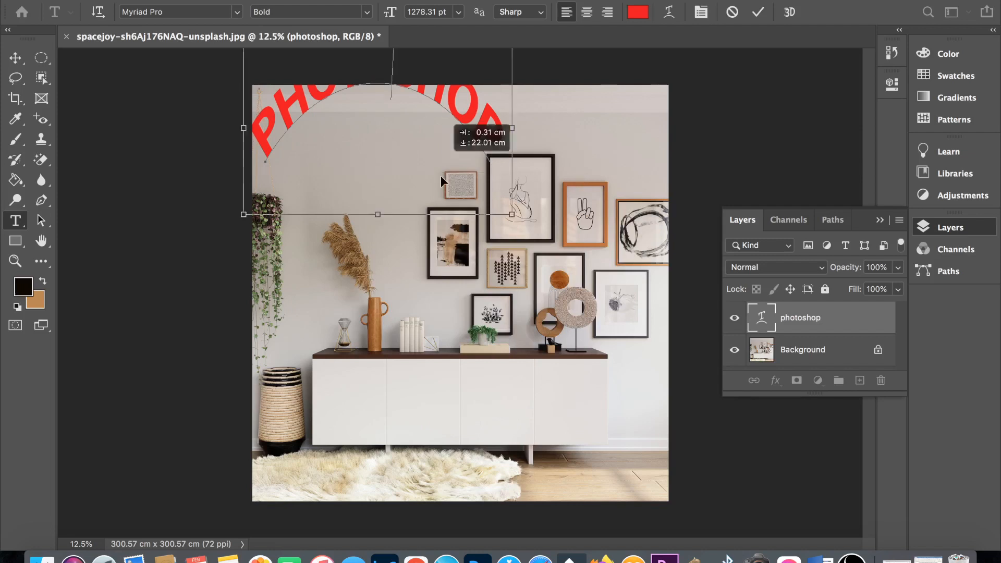
{"action": "left_click_drag", "start_coordinate": [440, 179], "coordinate": [432, 261]}
- Remove the Arc warp from the "PHOTOSHOP" text by setting its warp style to None
{"action": "left_click", "coordinate": [669, 12]}
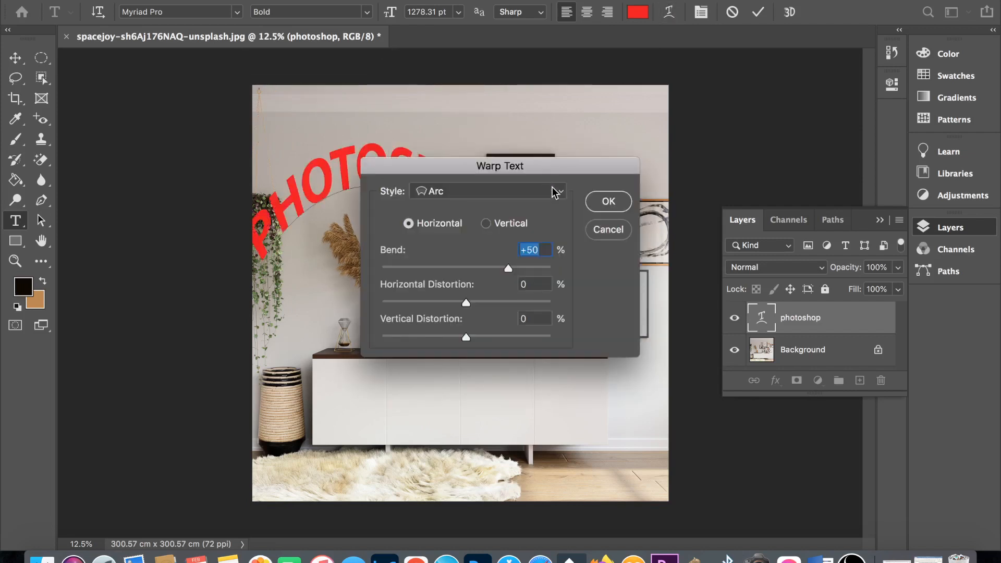
{"action": "left_click", "coordinate": [553, 193]}
{"action": "left_click", "coordinate": [506, 264]}
{"action": "left_click", "coordinate": [605, 201]}
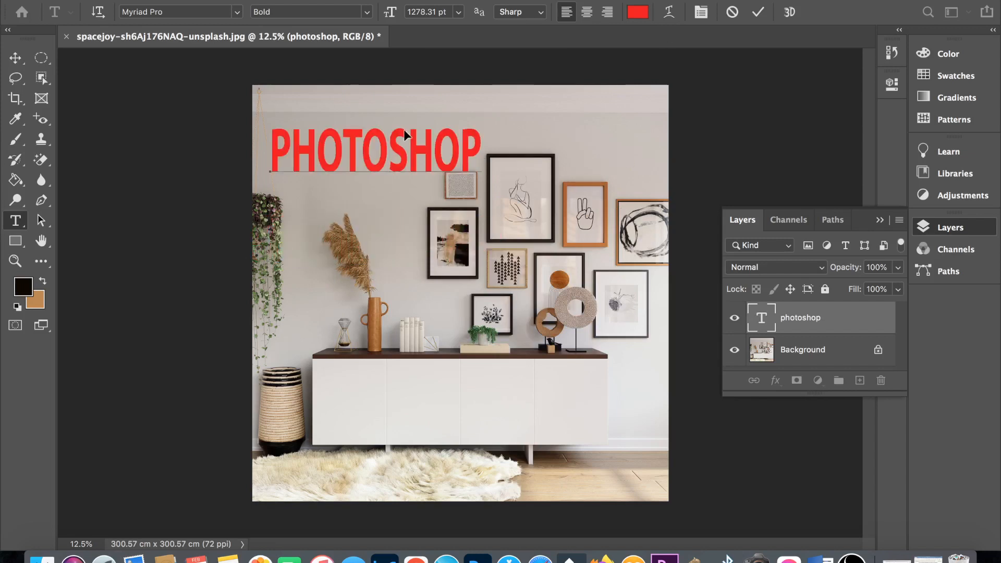
- Examine the character formatting settings of the "PHOTOSHOP" text, placing them over the canvas below it
{"action": "key", "text": "super+t"}
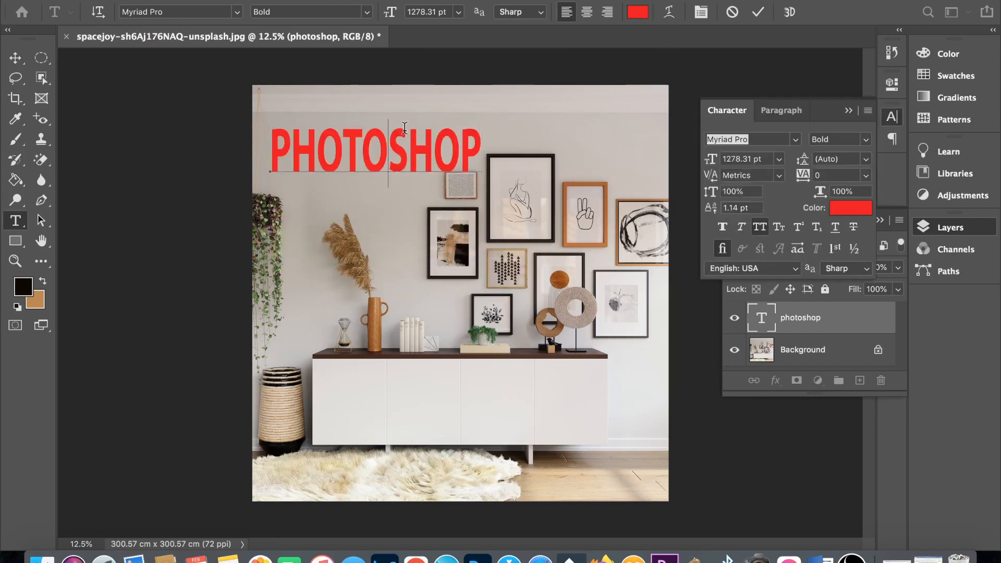
{"action": "left_click_drag", "start_coordinate": [718, 109], "coordinate": [425, 229]}
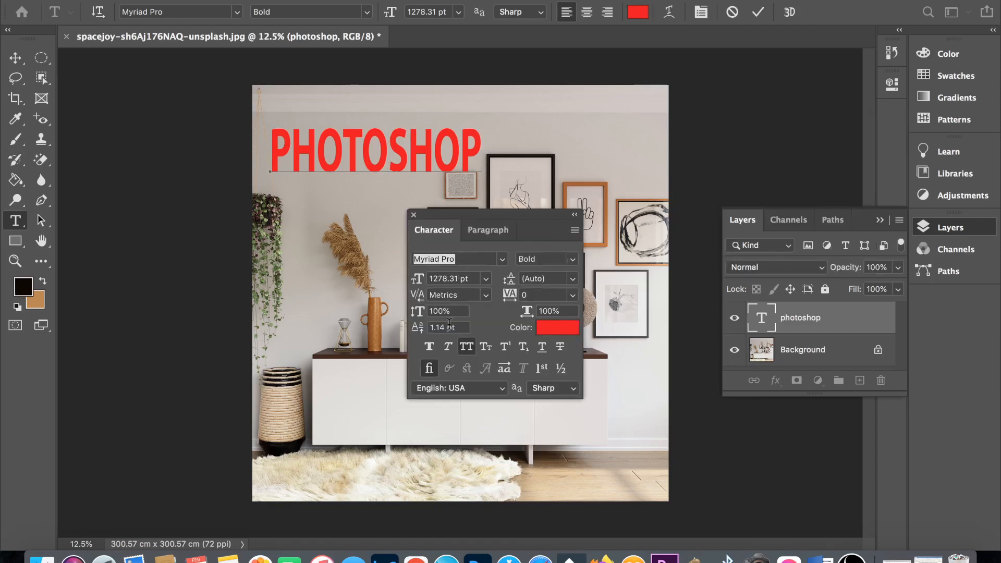
{"action": "left_click", "coordinate": [952, 233]}
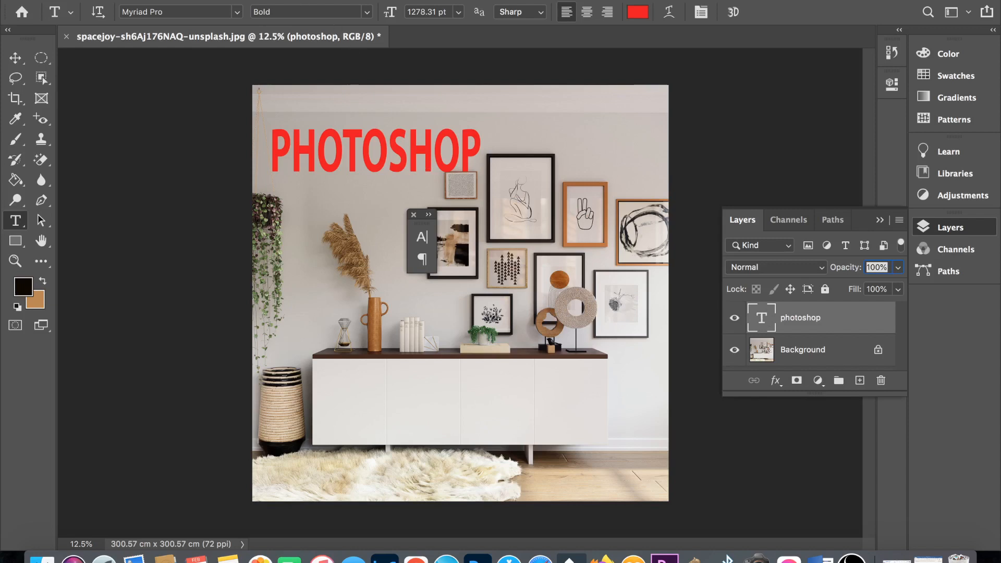
- Add an Outer Glow effect to the "PHOTOSHOP" text layer with 25% noise, 101 px size and 61% jitter
{"action": "left_click", "coordinate": [234, 1]}
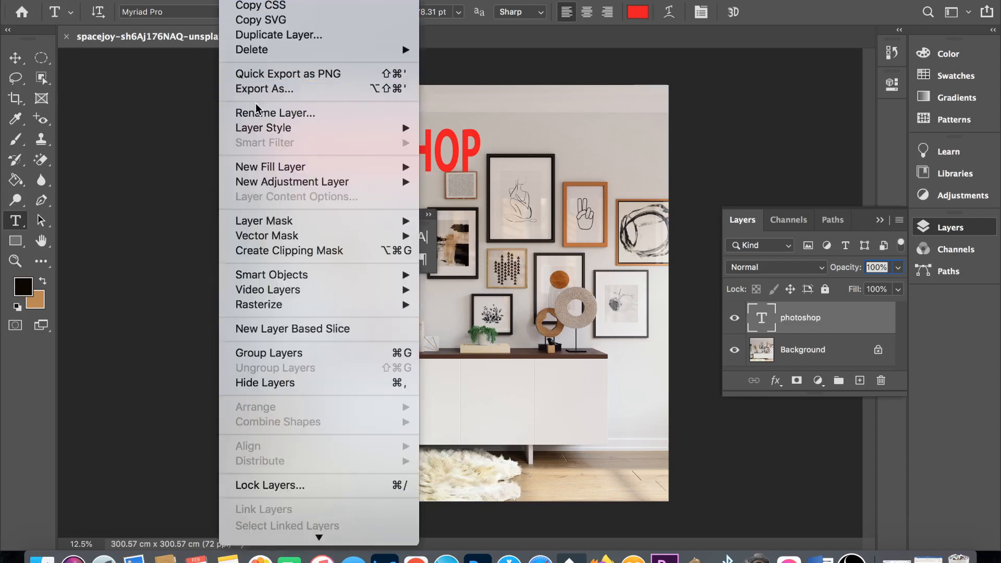
{"action": "mouse_move", "coordinate": [282, 132]}
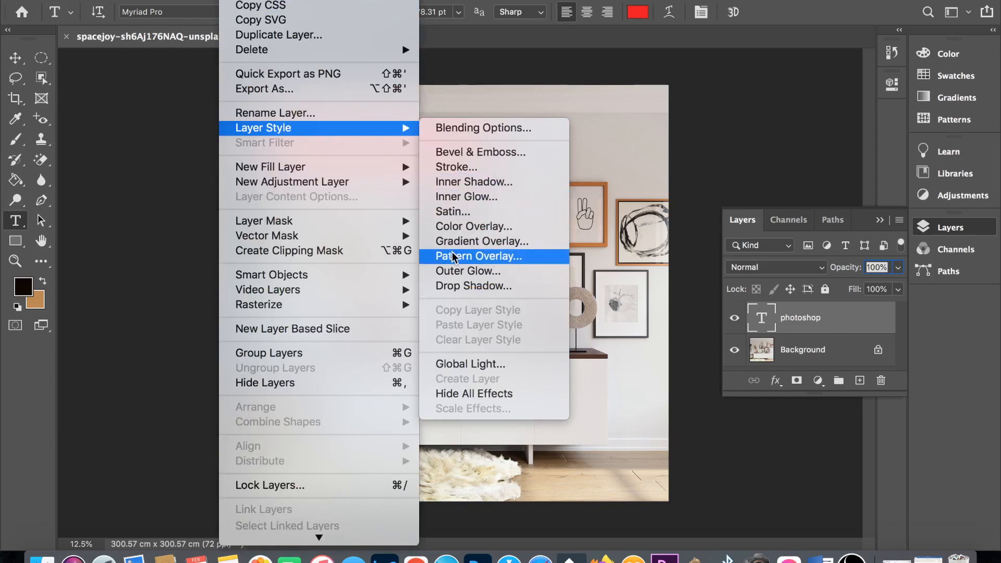
{"action": "left_click", "coordinate": [453, 270]}
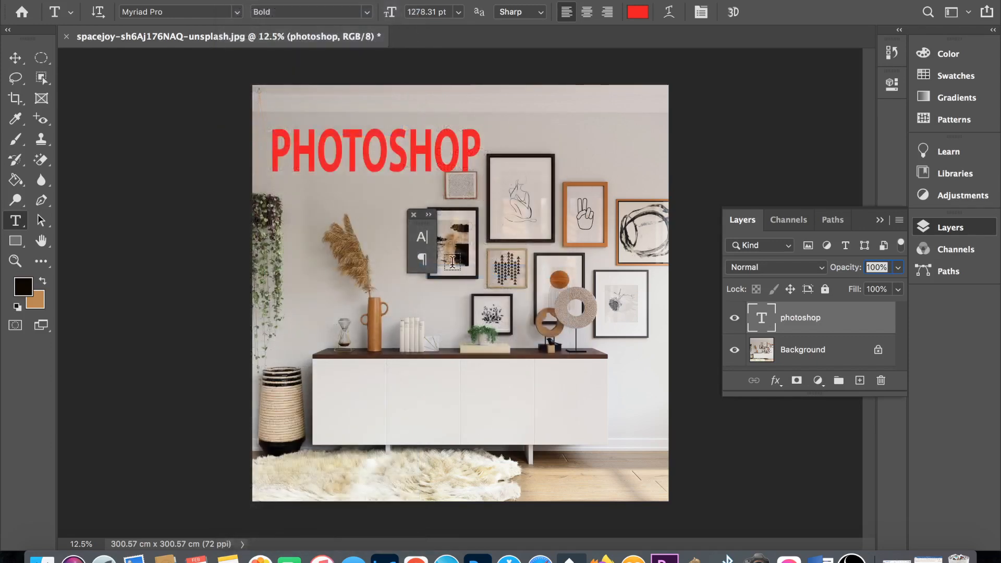
{"action": "mouse_move", "coordinate": [865, 220]}
{"action": "left_mouse_down"}
{"action": "mouse_move", "coordinate": [835, 217]}
{"action": "mouse_move", "coordinate": [881, 216]}
{"action": "mouse_move", "coordinate": [884, 227]}
{"action": "mouse_move", "coordinate": [856, 227]}
{"action": "left_mouse_up"}
{"action": "mouse_move", "coordinate": [859, 301]}
{"action": "left_mouse_down"}
{"action": "mouse_move", "coordinate": [876, 301]}
{"action": "mouse_move", "coordinate": [859, 301]}
{"action": "mouse_move", "coordinate": [868, 316]}
{"action": "left_mouse_up"}
{"action": "mouse_move", "coordinate": [843, 110]}
{"action": "left_mouse_down"}
{"action": "mouse_move", "coordinate": [863, 111]}
{"action": "mouse_move", "coordinate": [830, 111]}
{"action": "mouse_move", "coordinate": [876, 127]}
{"action": "mouse_move", "coordinate": [841, 129]}
{"action": "left_mouse_up"}
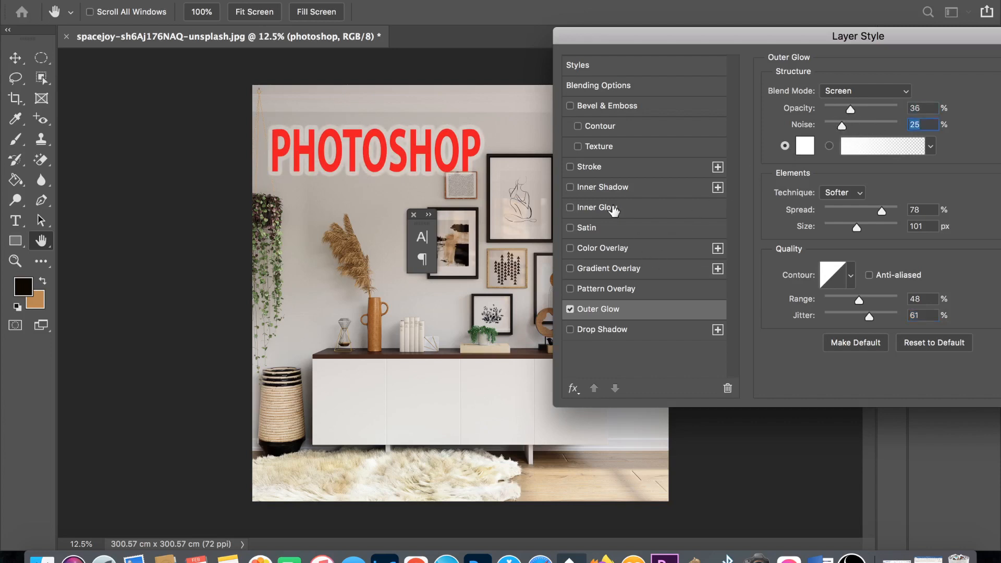
- Add an outside Stroke effect to the "PHOTOSHOP" text, 84 px in size, colored blue, at 98% opacity
{"action": "left_click", "coordinate": [569, 167]}
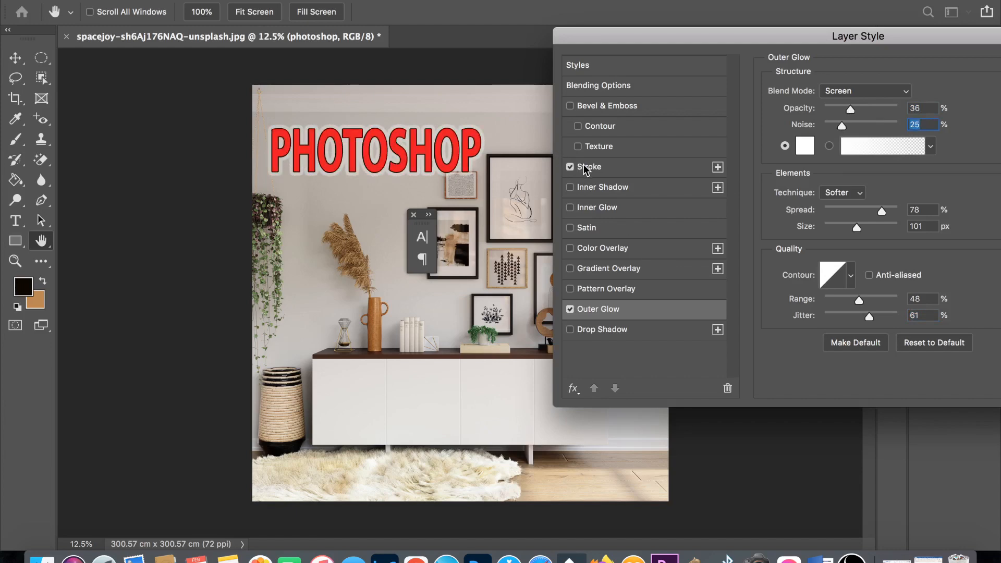
{"action": "left_click", "coordinate": [585, 167]}
{"action": "left_click_drag", "start_coordinate": [834, 90], "coordinate": [852, 89]}
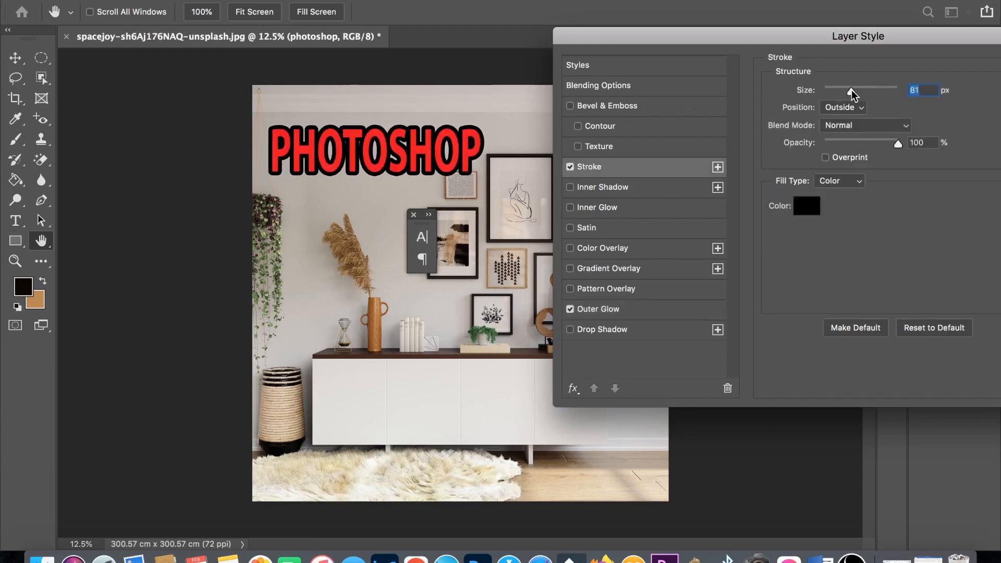
{"action": "left_click", "coordinate": [806, 205]}
{"action": "left_click", "coordinate": [330, 318]}
{"action": "left_click", "coordinate": [297, 267]}
{"action": "left_click", "coordinate": [469, 249]}
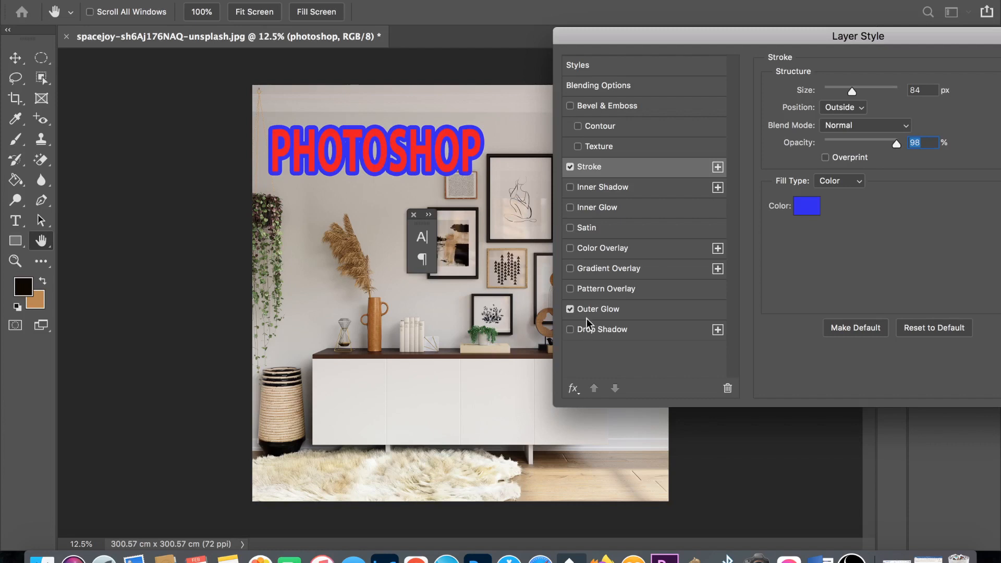
- Add a Drop Shadow to the "PHOTOSHOP" text with 191 px distance, 66% spread and 199 px size, and apply the layer style
{"action": "left_click", "coordinate": [571, 330]}
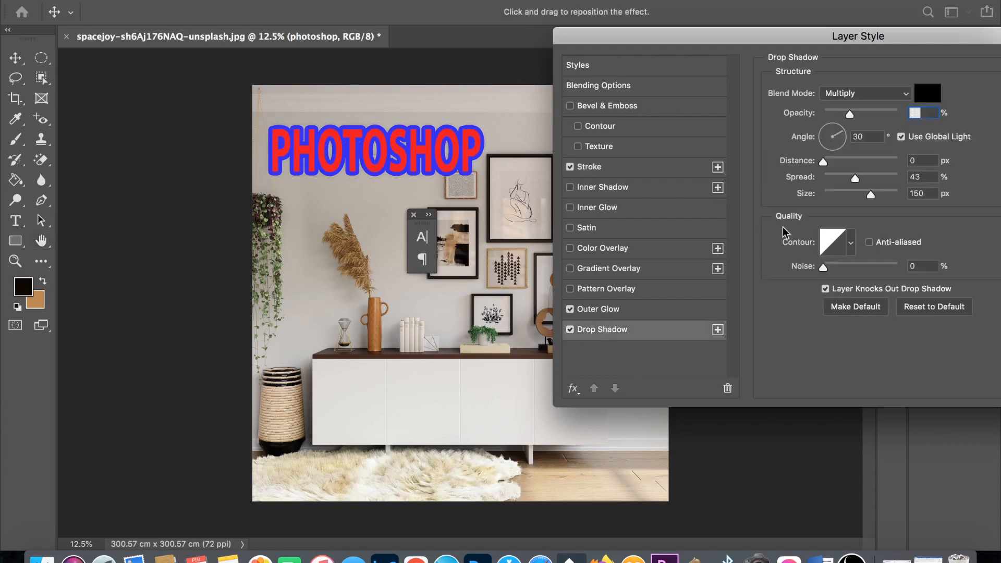
{"action": "left_click_drag", "start_coordinate": [851, 176], "coordinate": [871, 176]}
{"action": "left_click_drag", "start_coordinate": [870, 194], "coordinate": [885, 194]}
{"action": "left_click_drag", "start_coordinate": [823, 161], "coordinate": [875, 177]}
{"action": "left_click_drag", "start_coordinate": [874, 160], "coordinate": [886, 158]}
{"action": "left_click", "coordinate": [887, 157]}
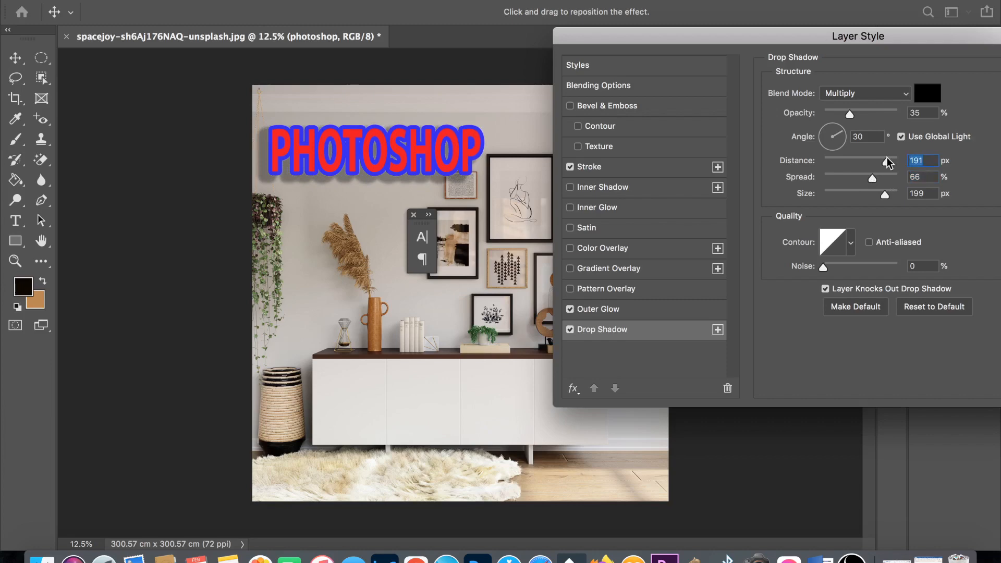
{"action": "left_click_drag", "start_coordinate": [899, 35], "coordinate": [727, 49]}
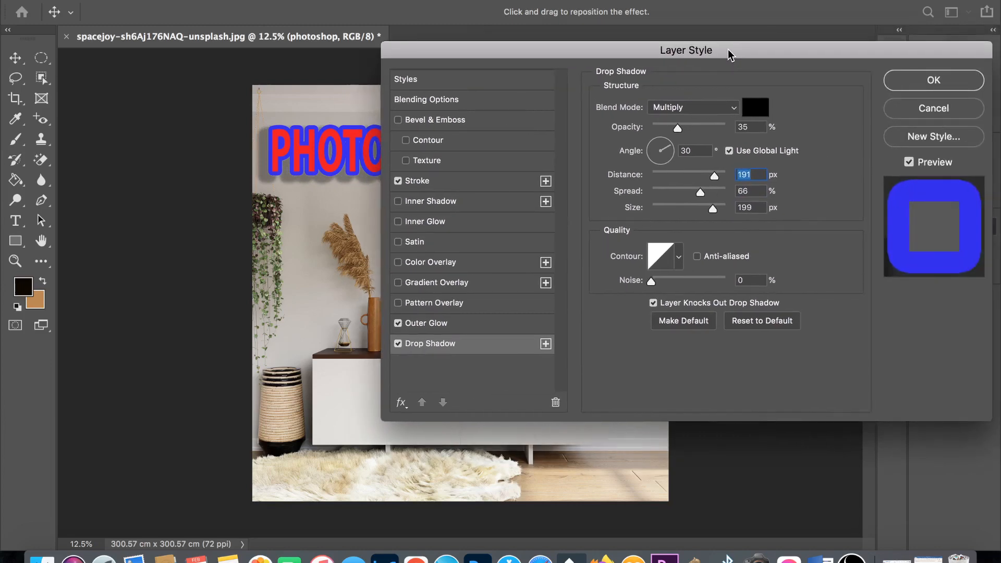
{"action": "left_click", "coordinate": [926, 82]}
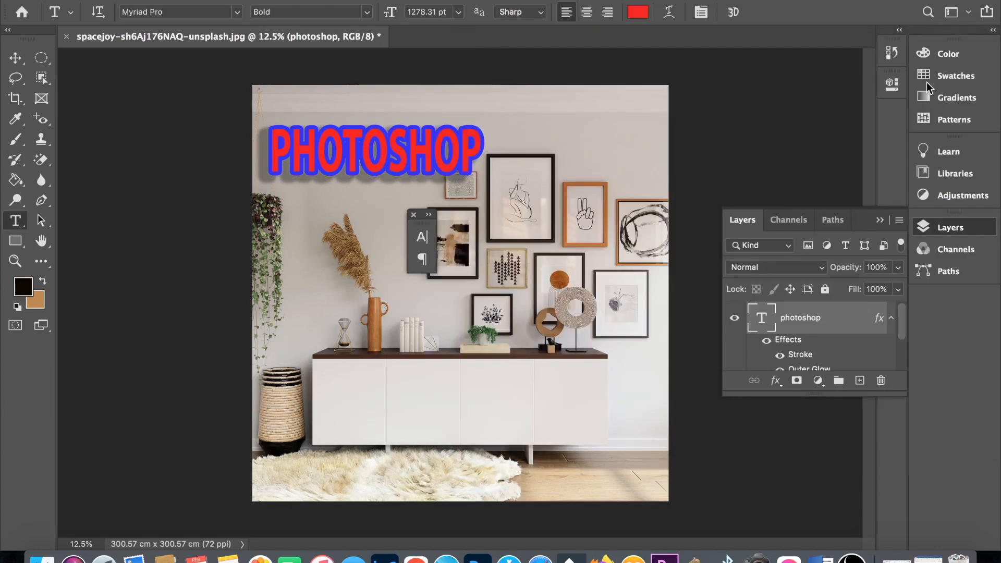
- Draw a purple rectangle in Shape mode, about 2509 by 2161 px, over the orange vase and the cabinet's upper edge
{"action": "right_click", "coordinate": [15, 221]}
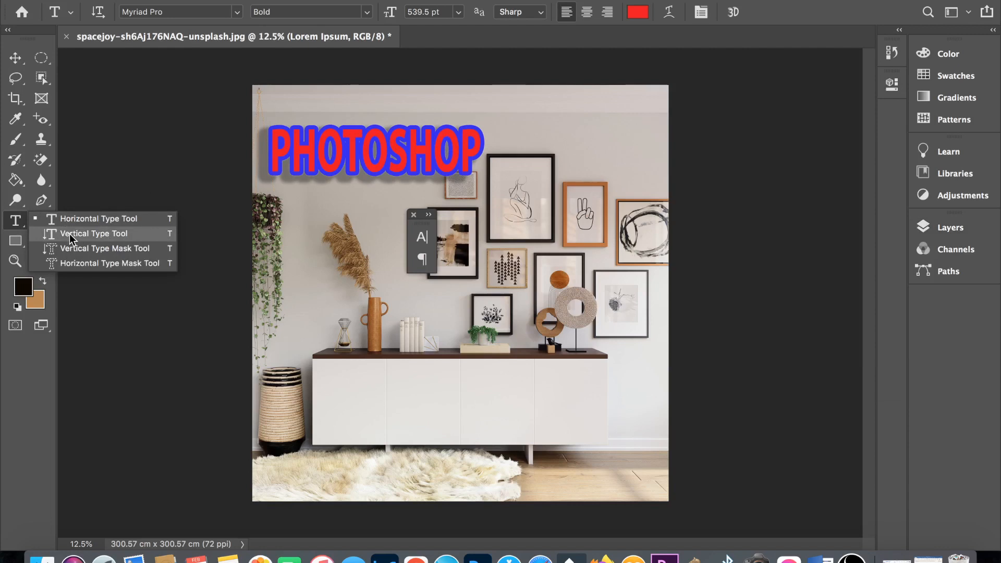
{"action": "left_click", "coordinate": [16, 242]}
{"action": "right_click", "coordinate": [16, 242]}
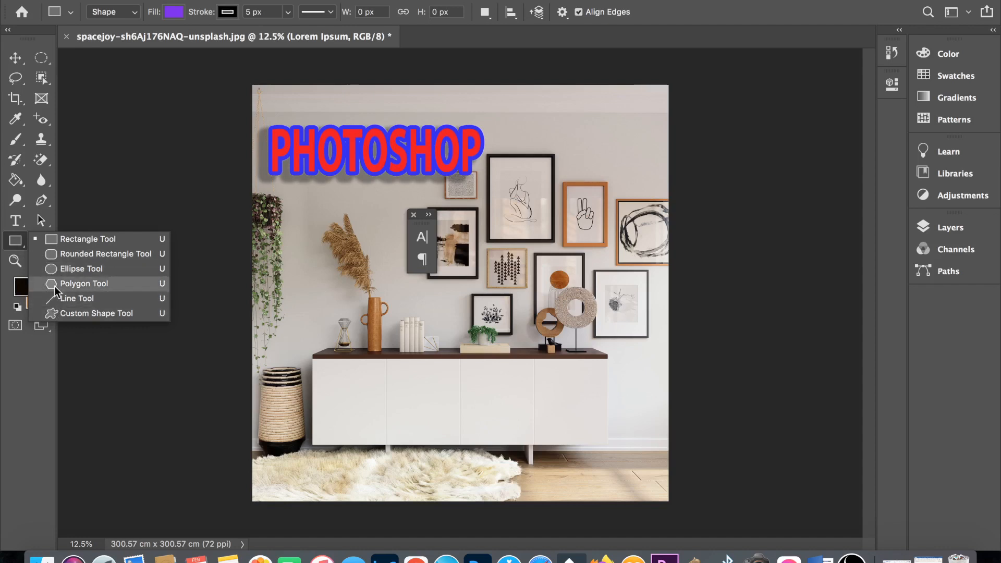
{"action": "left_click", "coordinate": [61, 241]}
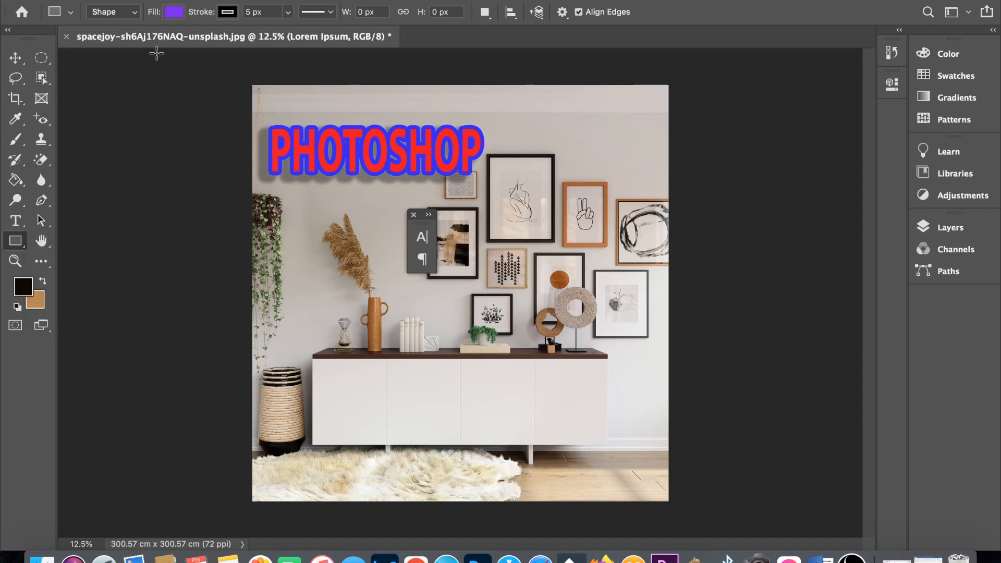
{"action": "left_click", "coordinate": [132, 16]}
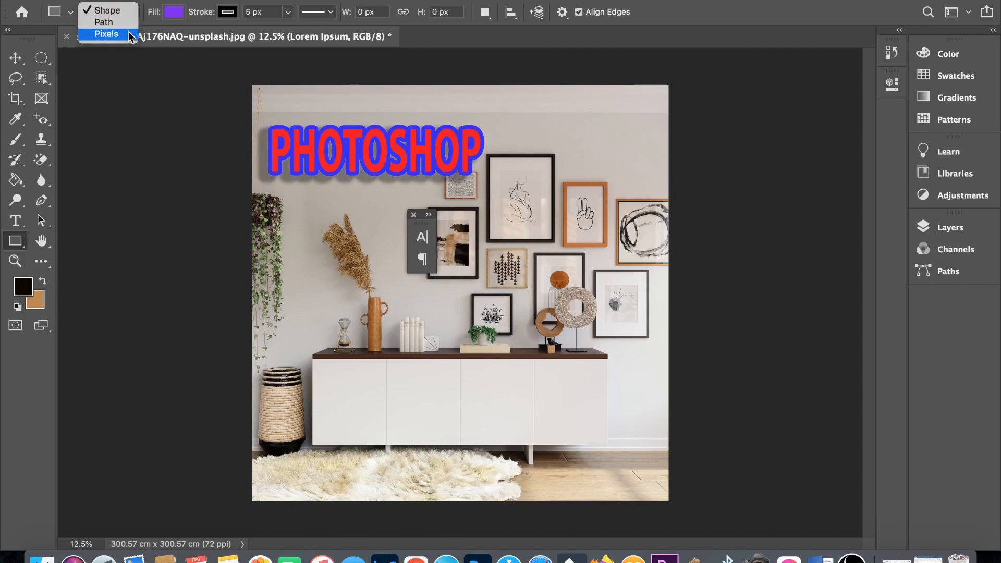
{"action": "left_click", "coordinate": [131, 15]}
{"action": "left_click_drag", "start_coordinate": [300, 269], "coordinate": [423, 374]}
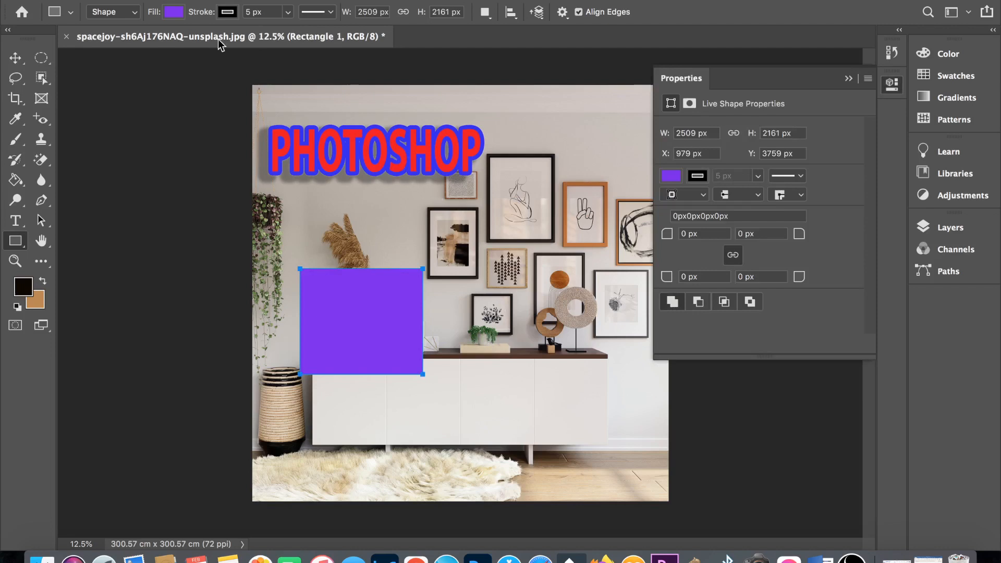
- Try no fill, solid color, gradient and pattern fills on the rectangle, and settle on solid red
{"action": "left_click", "coordinate": [176, 12]}
{"action": "left_click", "coordinate": [82, 45]}
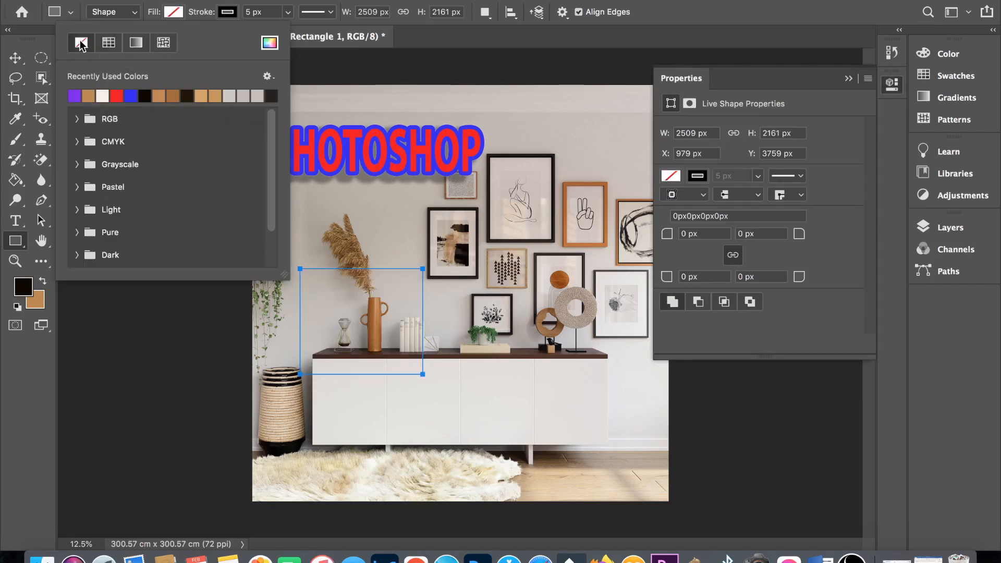
{"action": "left_click", "coordinate": [109, 42]}
{"action": "left_click", "coordinate": [136, 43]}
{"action": "left_click", "coordinate": [163, 42]}
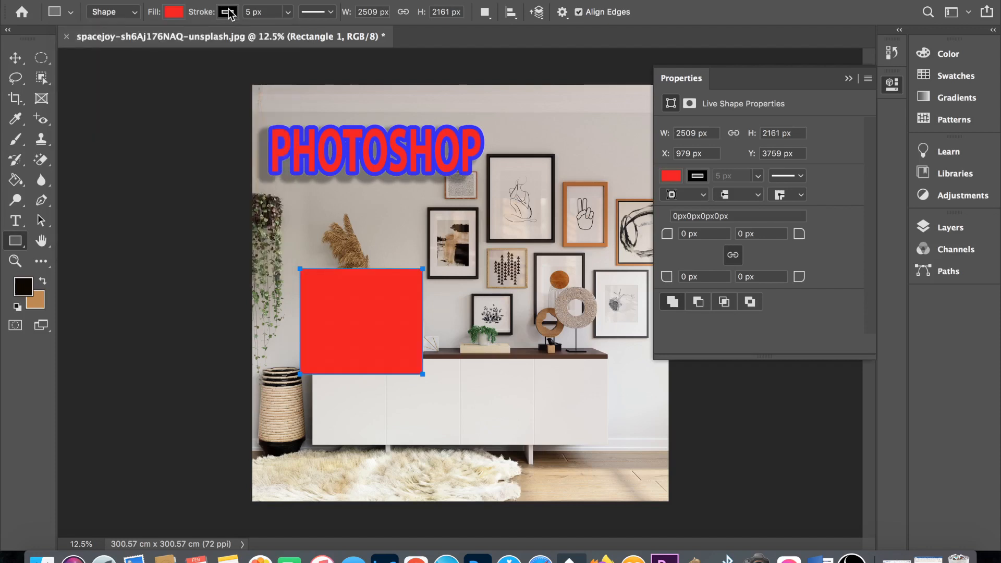
- Set the rectangle's stroke width to 77.54 px and change its line style to dashed and then dotted
{"action": "left_click", "coordinate": [228, 12]}
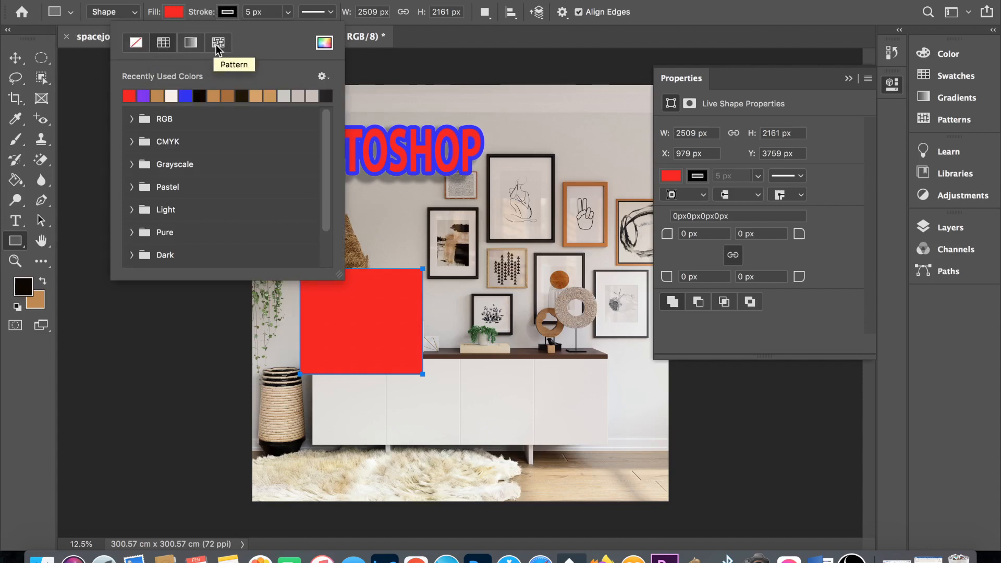
{"action": "left_click", "coordinate": [287, 13]}
{"action": "left_click", "coordinate": [287, 12]}
{"action": "left_click_drag", "start_coordinate": [287, 29], "coordinate": [329, 29]}
{"action": "left_click", "coordinate": [330, 13]}
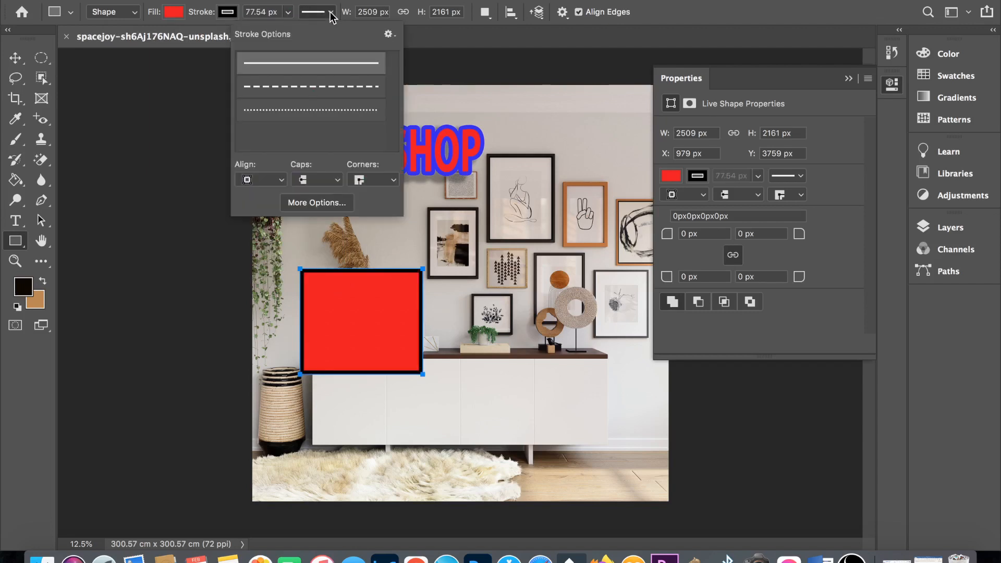
{"action": "left_click", "coordinate": [321, 85]}
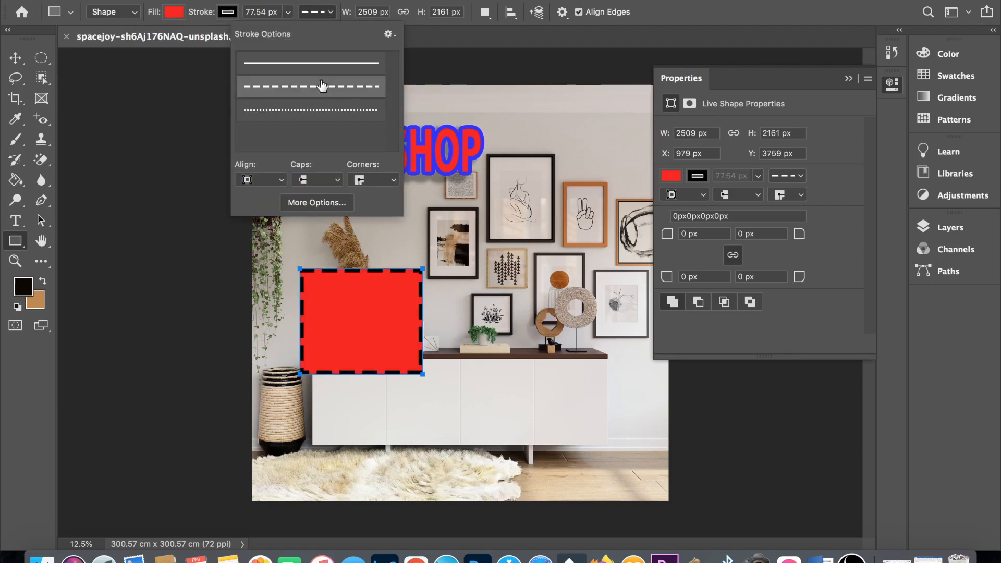
{"action": "left_click", "coordinate": [321, 111]}
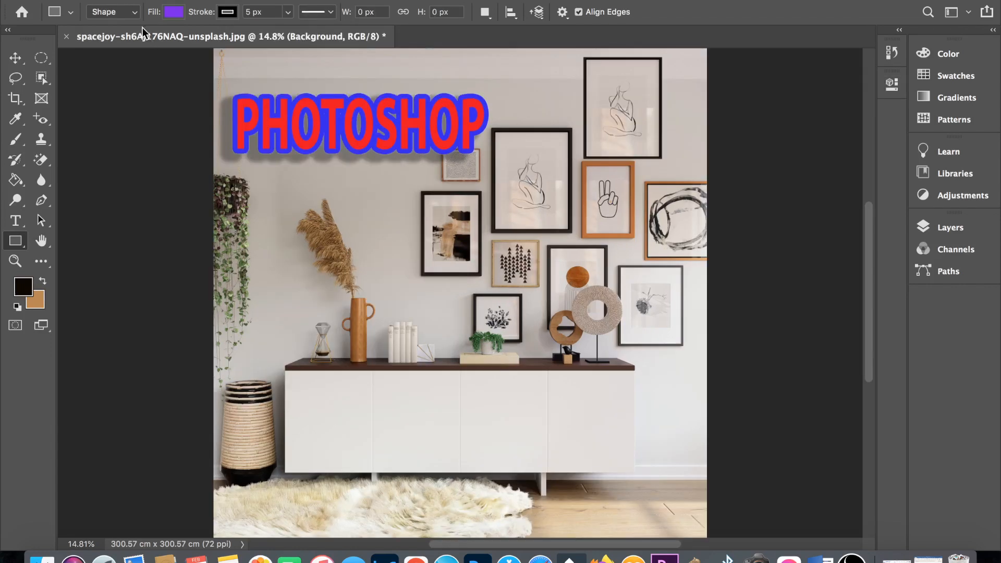
- Draw a rectangular path around the large central framed drawing, about 1353 by 1732 px, and free-transform it to 101.21% to fit the frame
{"action": "left_click", "coordinate": [134, 12]}
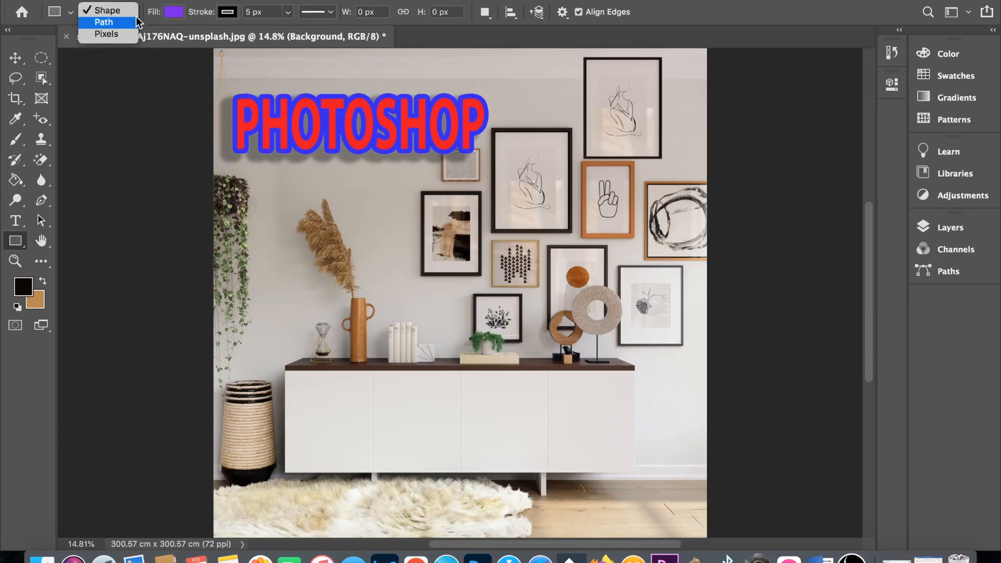
{"action": "left_click", "coordinate": [136, 22]}
{"action": "left_click_drag", "start_coordinate": [492, 129], "coordinate": [570, 228]}
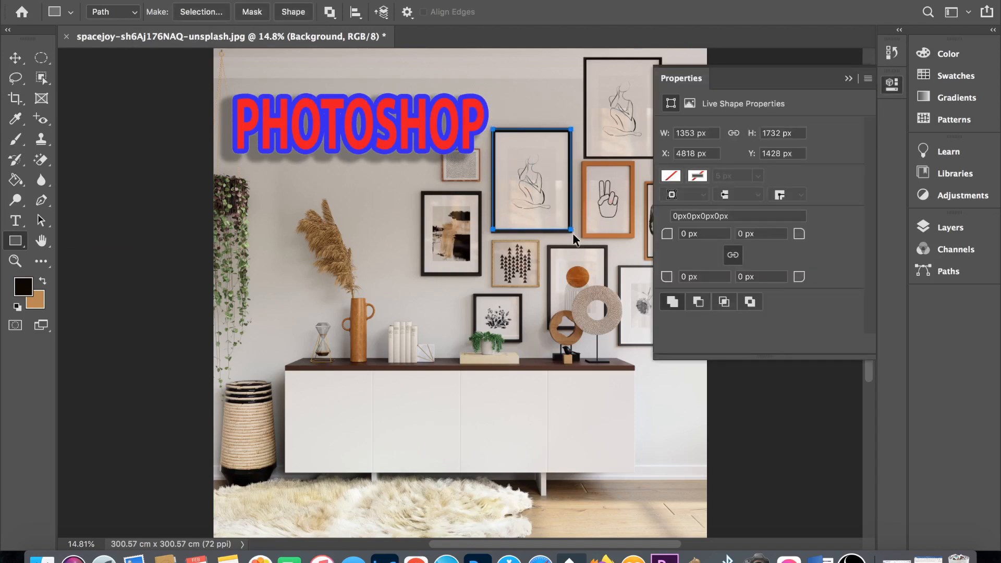
{"action": "key", "text": "ctrl+t"}
{"action": "mouse_move", "coordinate": [570, 232]}
{"action": "left_mouse_down"}
{"action": "mouse_move", "coordinate": [585, 246]}
{"action": "mouse_move", "coordinate": [578, 239]}
{"action": "left_mouse_up"}
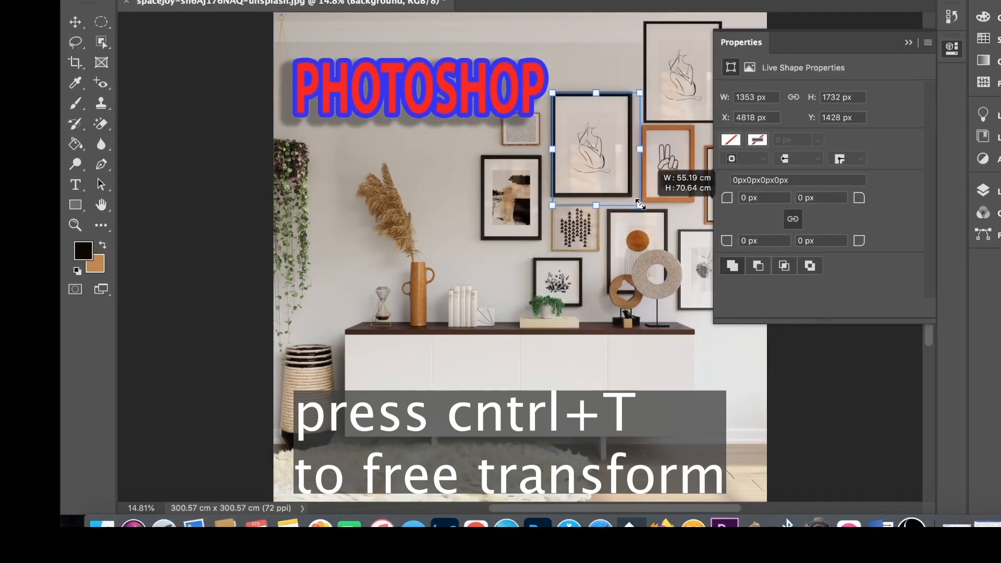
{"action": "left_click_drag", "start_coordinate": [640, 203], "coordinate": [631, 194]}
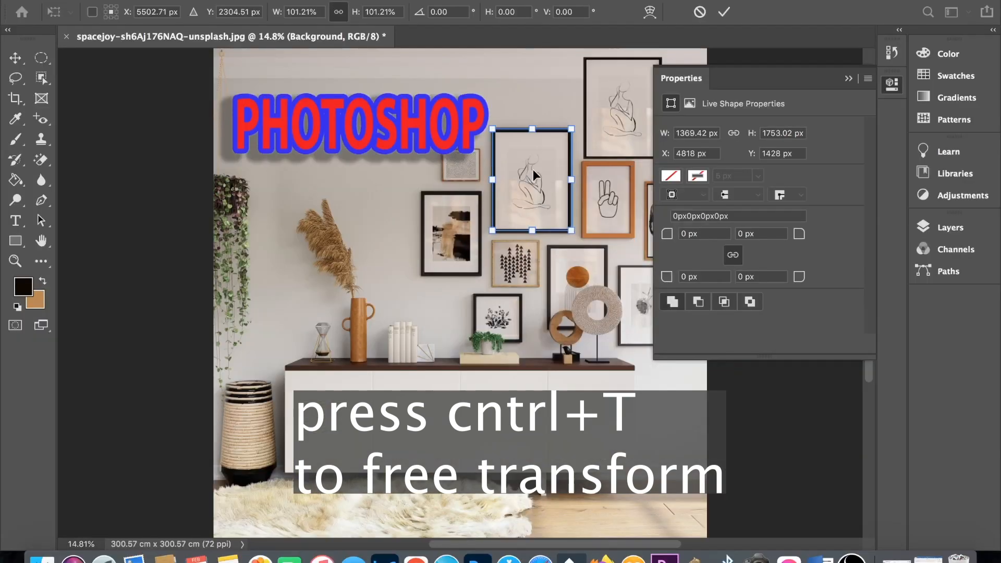
{"action": "key", "text": "Return"}
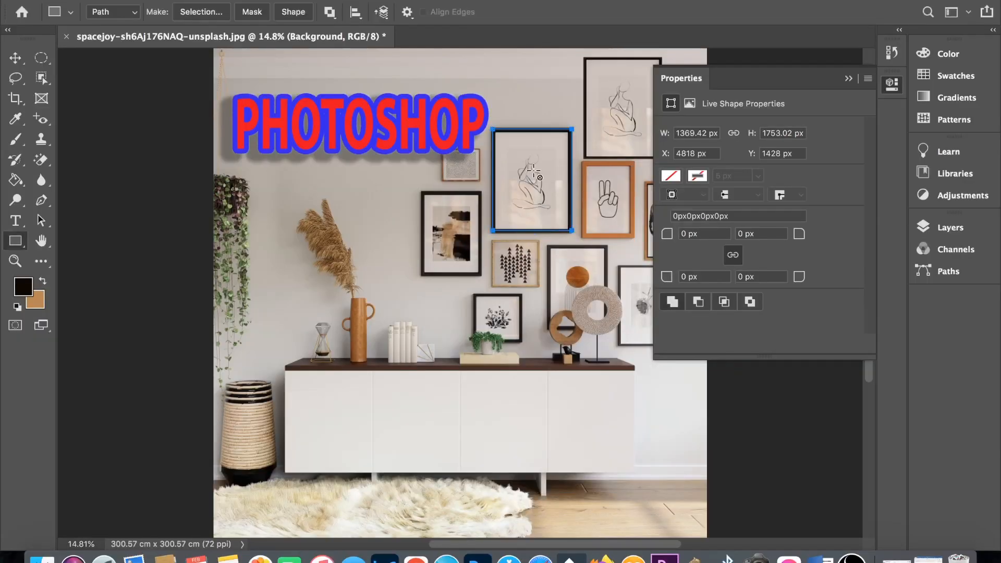
- Turn the path into a selection with 0 px feather and place two copies of the framed drawing side by side above the cabinet's vase
{"action": "right_click", "coordinate": [532, 169]}
{"action": "left_click", "coordinate": [591, 222]}
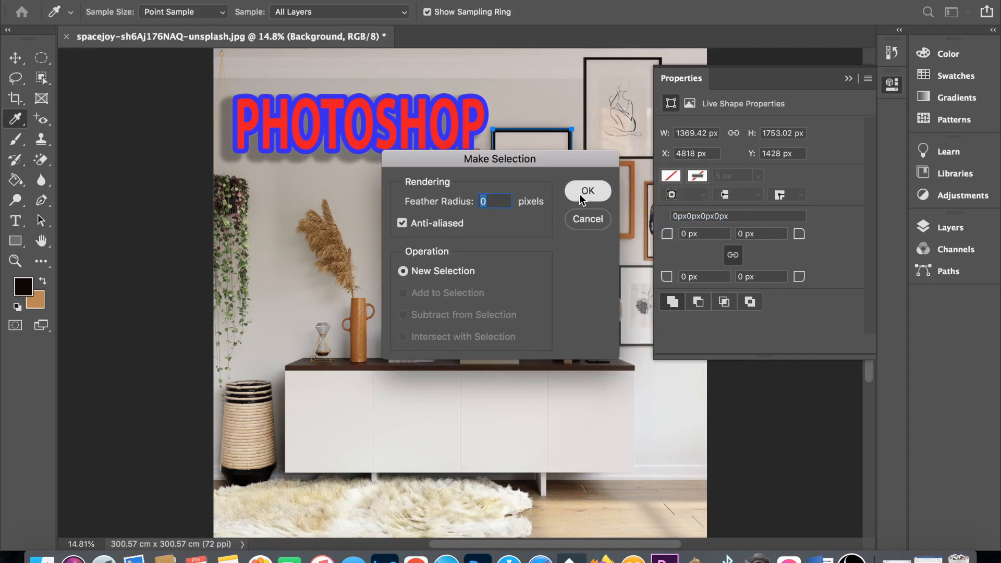
{"action": "left_click", "coordinate": [579, 194]}
{"action": "key", "text": "v"}
{"action": "left_click_drag", "start_coordinate": [514, 188], "coordinate": [388, 266]}
{"action": "left_click_drag", "start_coordinate": [387, 266], "coordinate": [383, 271]}
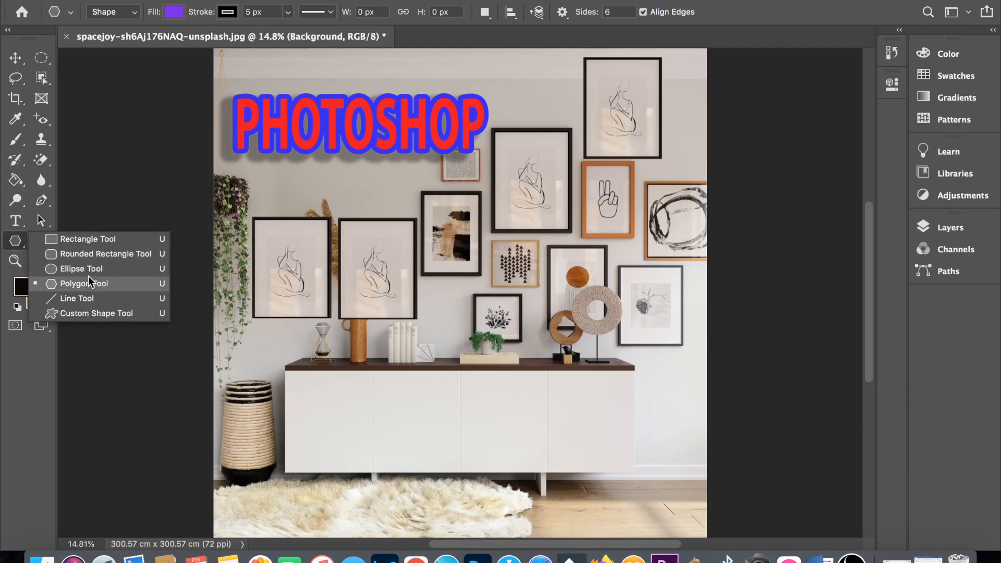
- Draw a purple three-sided polygon, about 2108 by 1835 px, over the copied frames with the Polygon Tool
{"action": "left_click", "coordinate": [621, 16]}
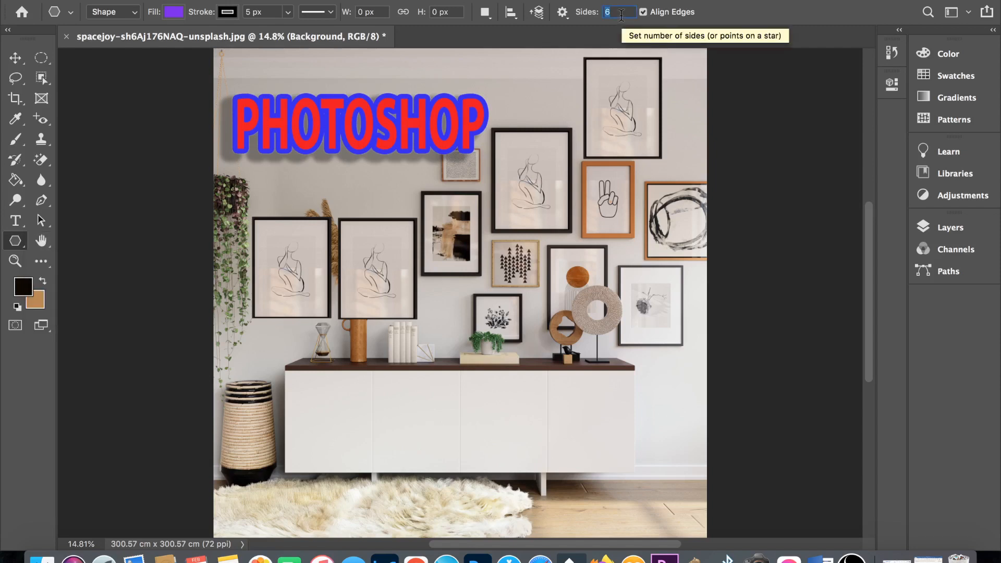
{"action": "type", "text": "3"}
{"action": "left_click_drag", "start_coordinate": [243, 279], "coordinate": [366, 231]}
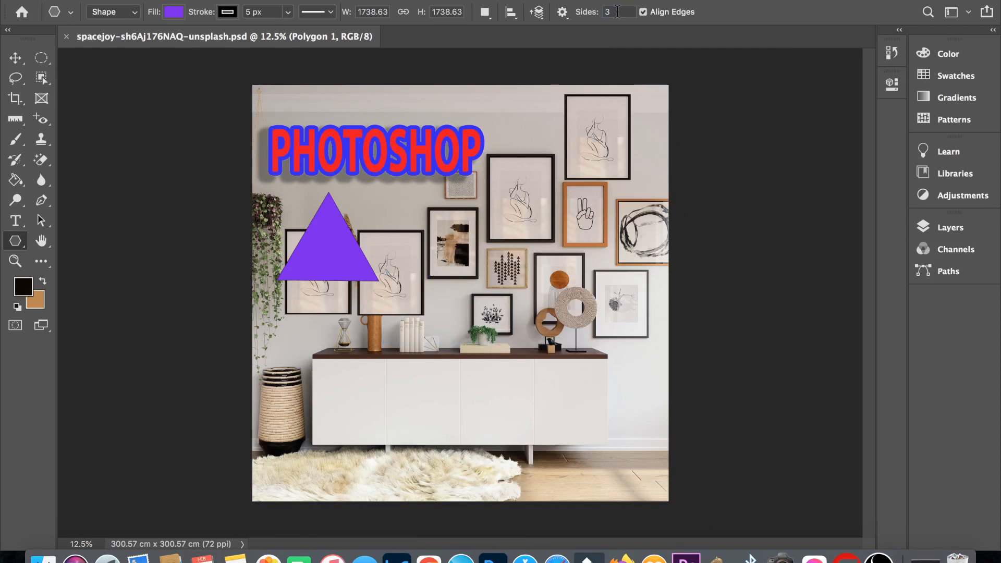
- Draw a purple four-sided polygon, about 1693 by 1693 px, over the cabinet's upper edge
{"action": "left_click", "coordinate": [616, 12]}
{"action": "type", "text": "4"}
{"action": "left_click_drag", "start_coordinate": [391, 298], "coordinate": [472, 376]}
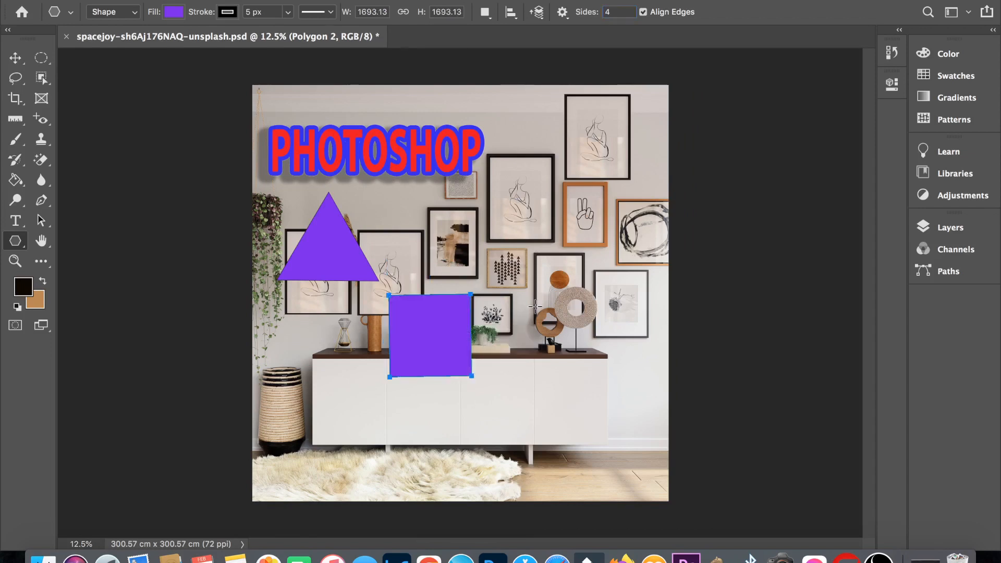
- Switch to the Custom Shape Tool and browse the preset shapes in the trees, animals, boats and flowers groups
{"action": "right_click", "coordinate": [15, 241]}
{"action": "left_click", "coordinate": [89, 311]}
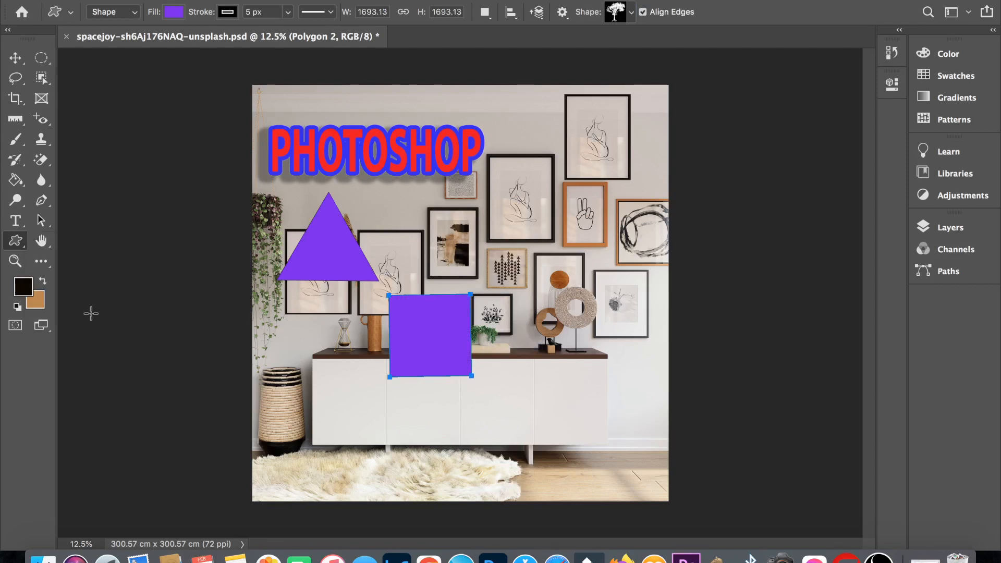
{"action": "left_click", "coordinate": [634, 12]}
{"action": "left_click", "coordinate": [537, 41]}
{"action": "scroll", "coordinate": [534, 89], "scroll_direction": "down", "scroll_amount": 3}
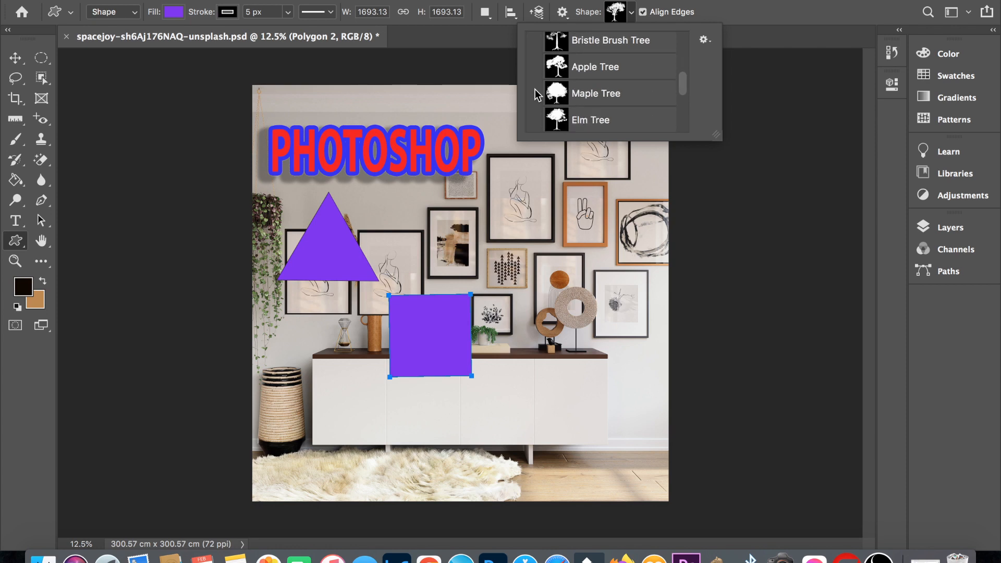
{"action": "scroll", "coordinate": [534, 89], "scroll_direction": "down", "scroll_amount": 3}
{"action": "left_click", "coordinate": [534, 76]}
{"action": "scroll", "coordinate": [533, 94], "scroll_direction": "down", "scroll_amount": 10}
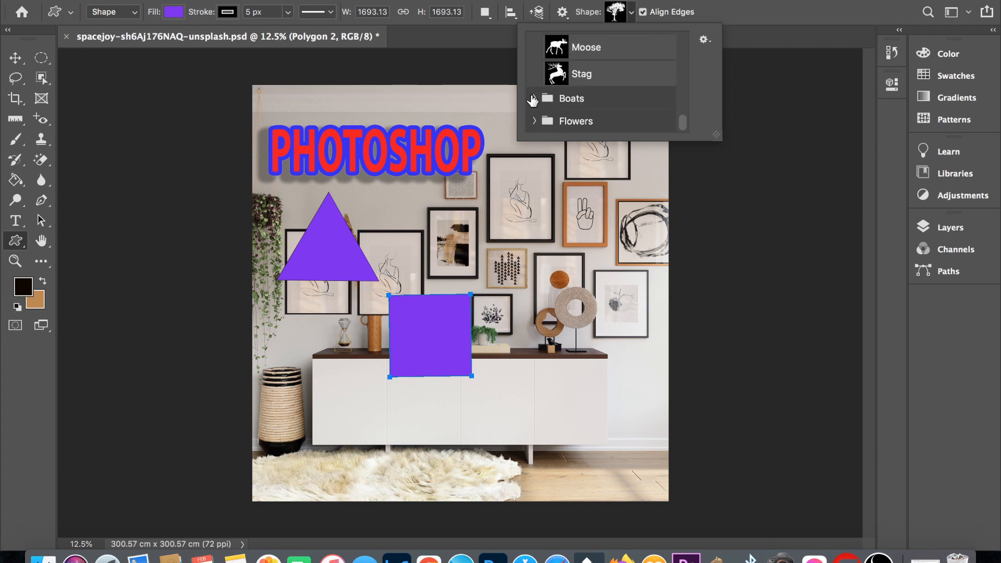
{"action": "left_click", "coordinate": [533, 98]}
{"action": "scroll", "coordinate": [533, 99], "scroll_direction": "down", "scroll_amount": 3}
{"action": "left_click", "coordinate": [534, 117]}
{"action": "scroll", "coordinate": [533, 104], "scroll_direction": "down", "scroll_amount": 3}
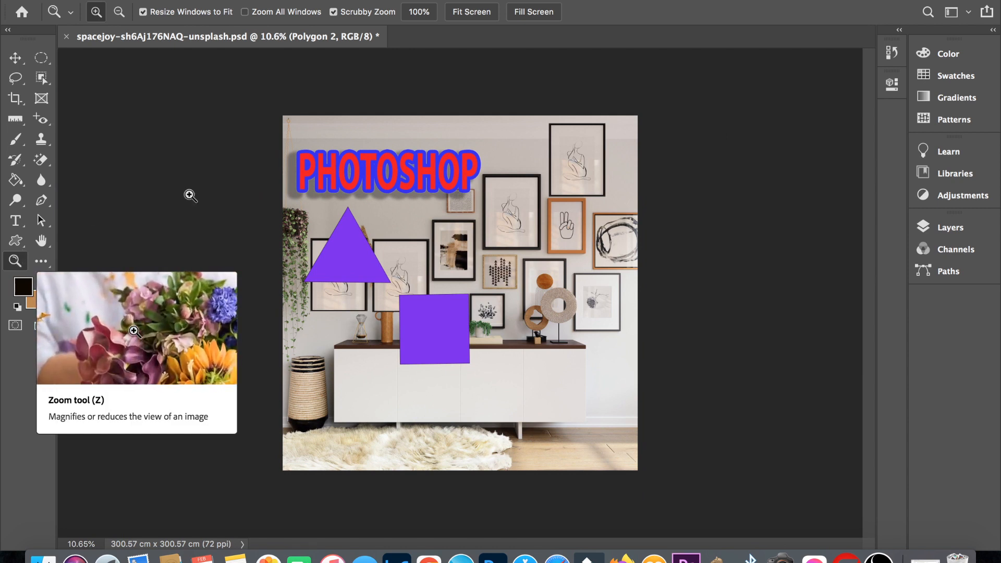
- View the image at 100% with the Zoom tool and fit it back on the screen
{"action": "right_click", "coordinate": [436, 230]}
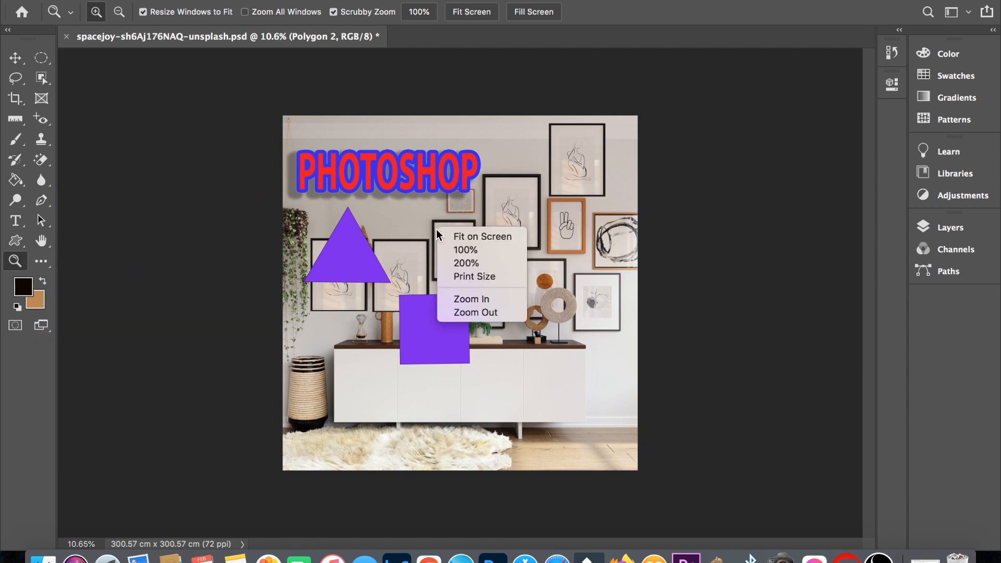
{"action": "left_click", "coordinate": [467, 251]}
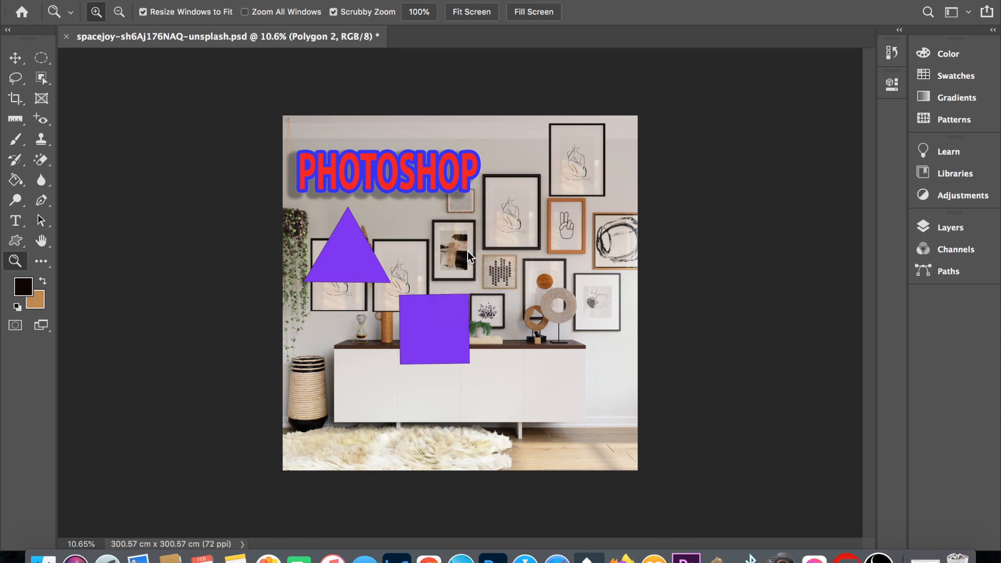
{"action": "right_click", "coordinate": [468, 252]}
{"action": "left_click", "coordinate": [497, 283]}
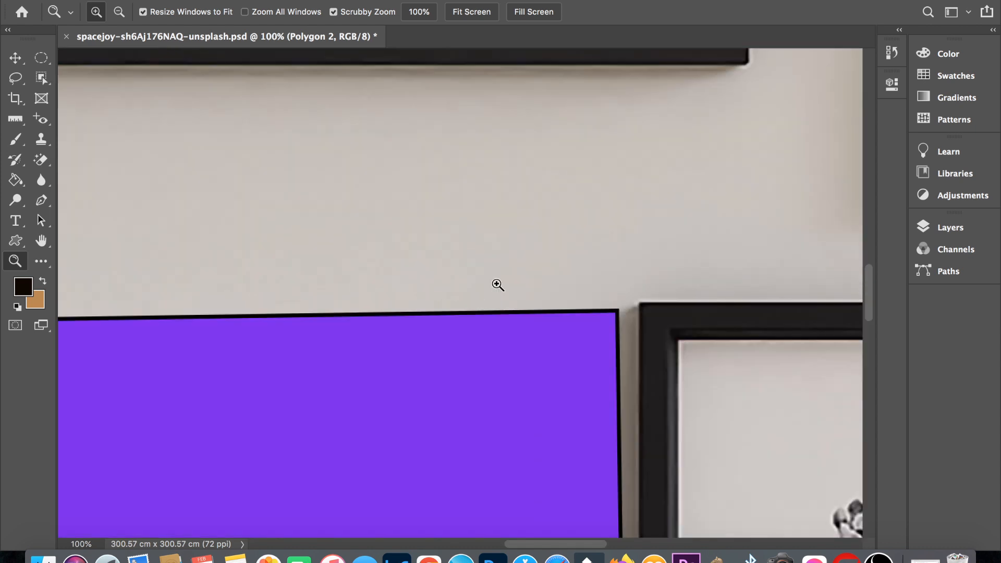
{"action": "right_click", "coordinate": [450, 202]}
{"action": "left_click", "coordinate": [475, 209]}
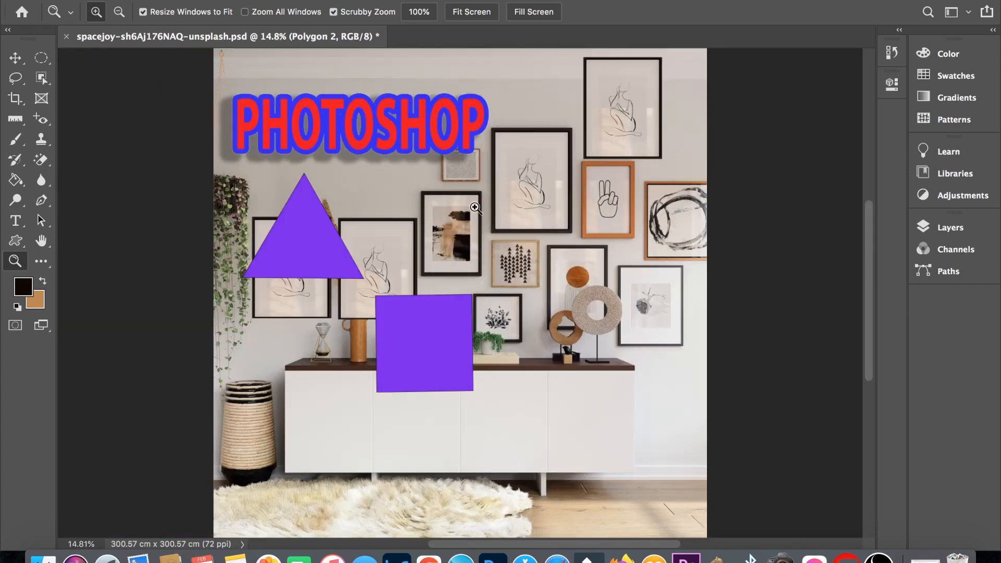
- Zoom into the image to 100%, zoom out to 66.7%, and fit the whole image on screen
{"action": "key", "text": "super+plus"}
{"action": "key", "text": "super+plus"}
{"action": "key", "text": "super+plus"}
{"action": "key", "text": "super+plus"}
{"action": "key", "text": "super+plus"}
{"action": "key", "text": "super+plus"}
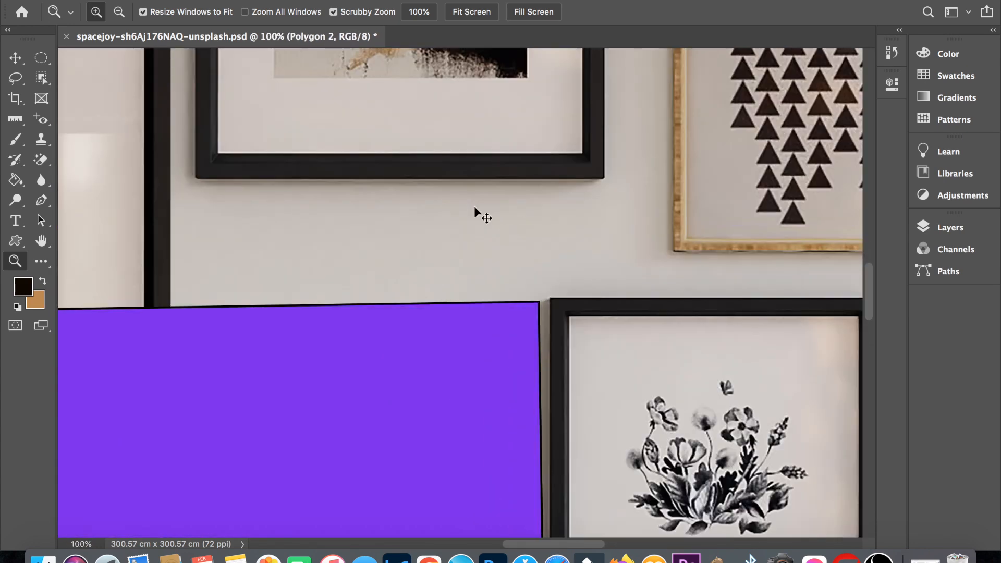
{"action": "key", "text": "super+minus"}
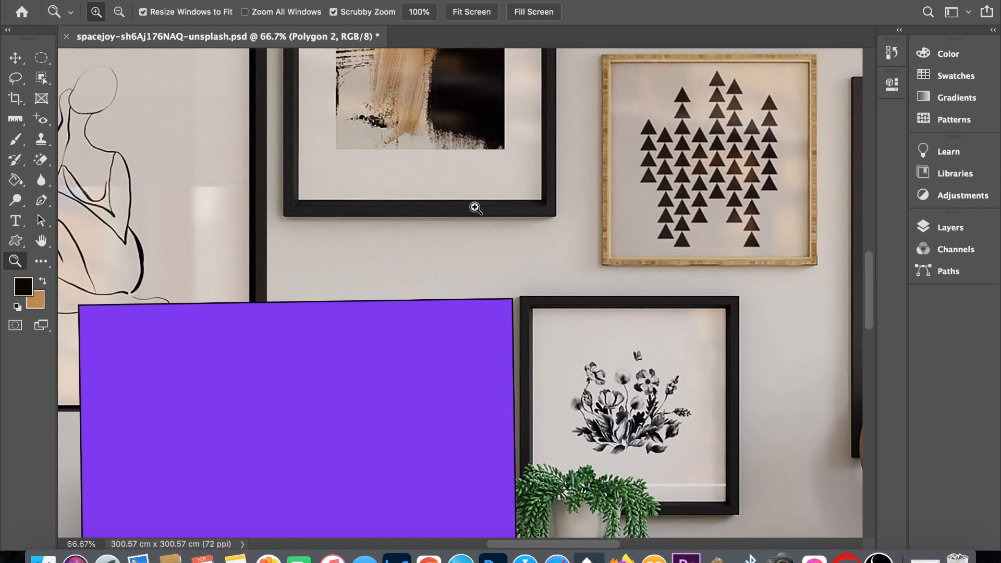
{"action": "key", "text": "super+0"}
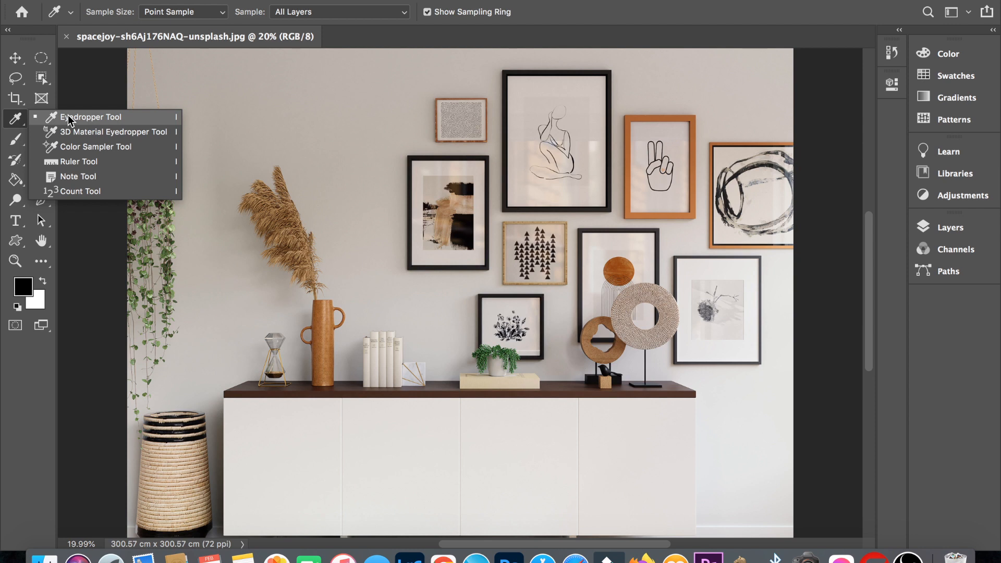
- Sample the orange vase's color with the Eyedropper Tool, using Point Sample on all layers
{"action": "left_click", "coordinate": [69, 118]}
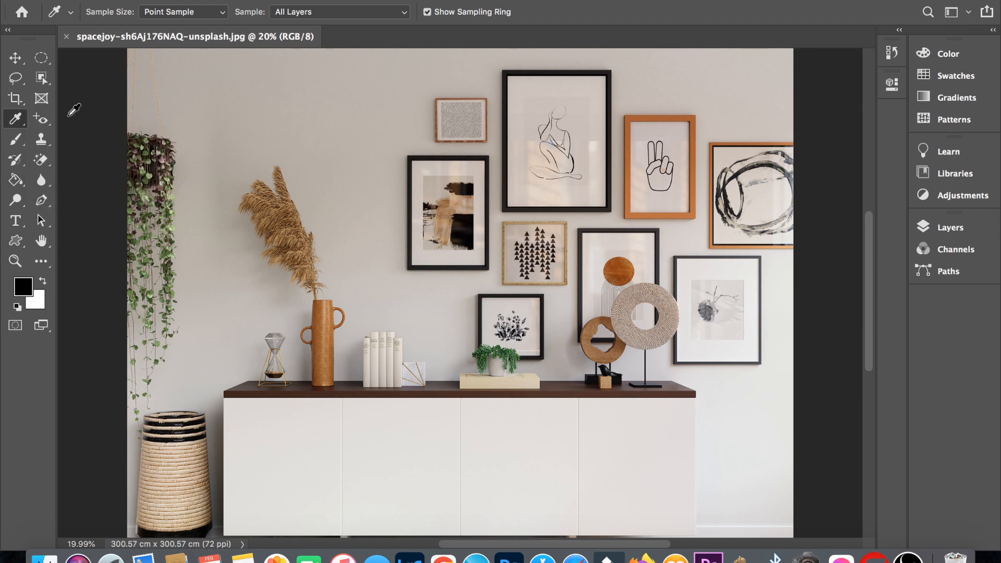
{"action": "left_click", "coordinate": [327, 339]}
{"action": "left_click", "coordinate": [327, 338], "text": "alt"}
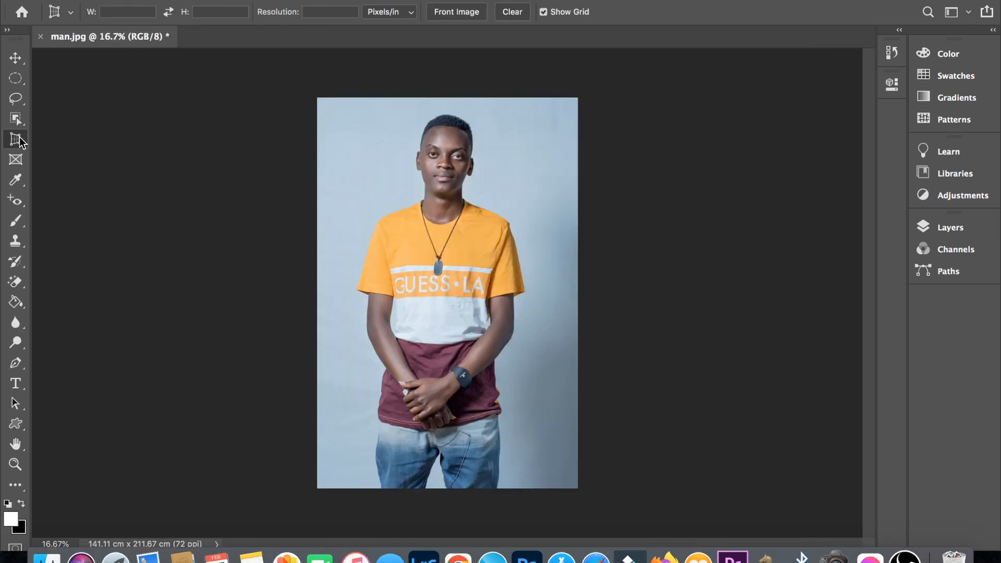
- Switch from the Perspective Crop Tool to the Crop Tool for the man.jpg portrait
{"action": "right_click", "coordinate": [15, 139]}
{"action": "left_click", "coordinate": [59, 136]}
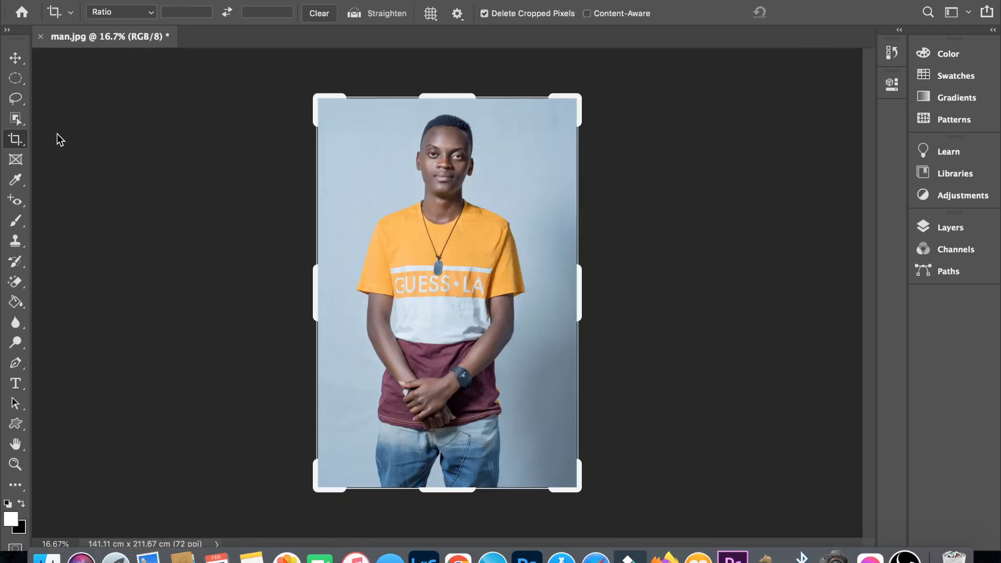
{"action": "right_click", "coordinate": [16, 139]}
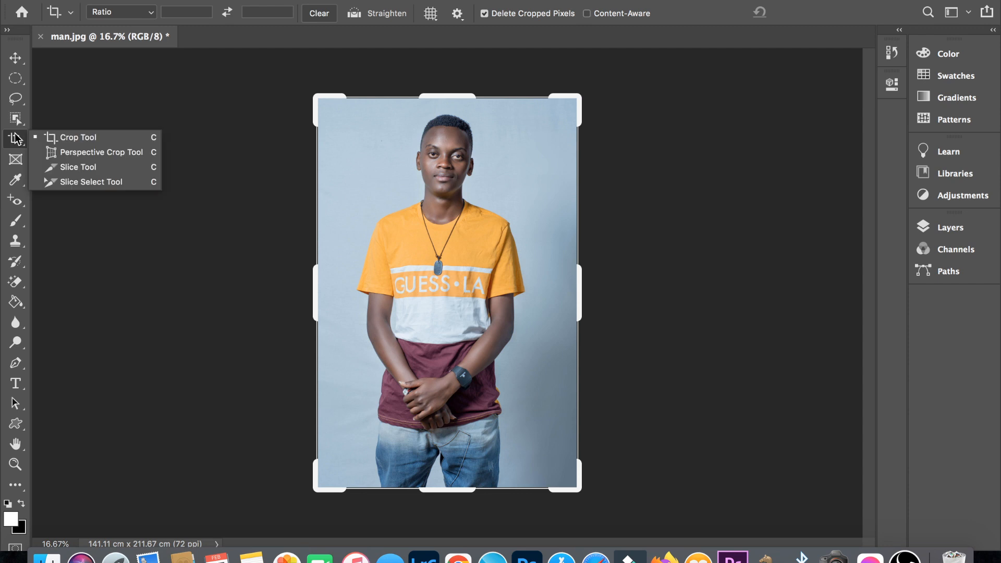
{"action": "left_click", "coordinate": [77, 141]}
- View the portrait's document properties briefly and reset the Essentials workspace
{"action": "left_click", "coordinate": [891, 84]}
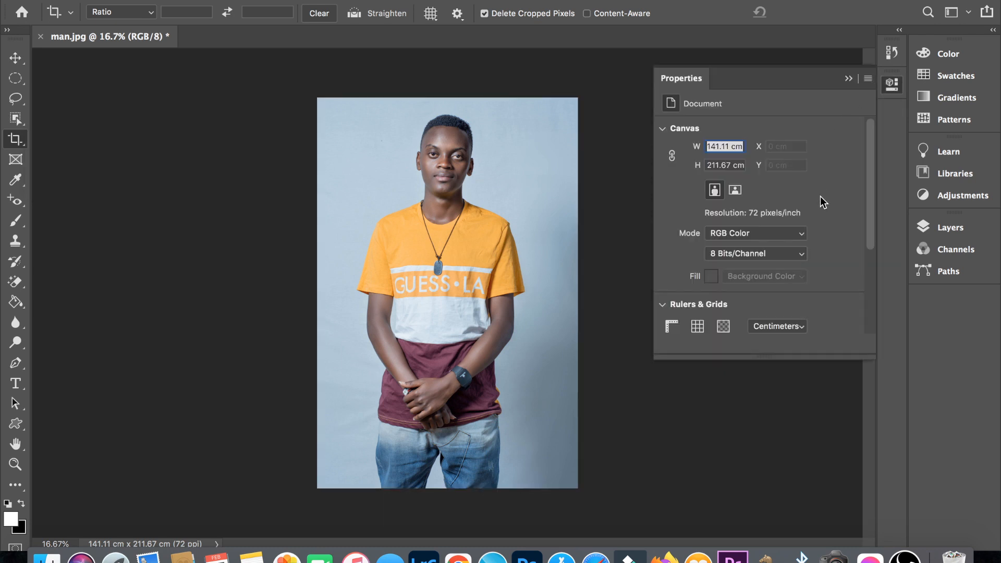
{"action": "left_click", "coordinate": [850, 79]}
{"action": "left_click", "coordinate": [473, 0]}
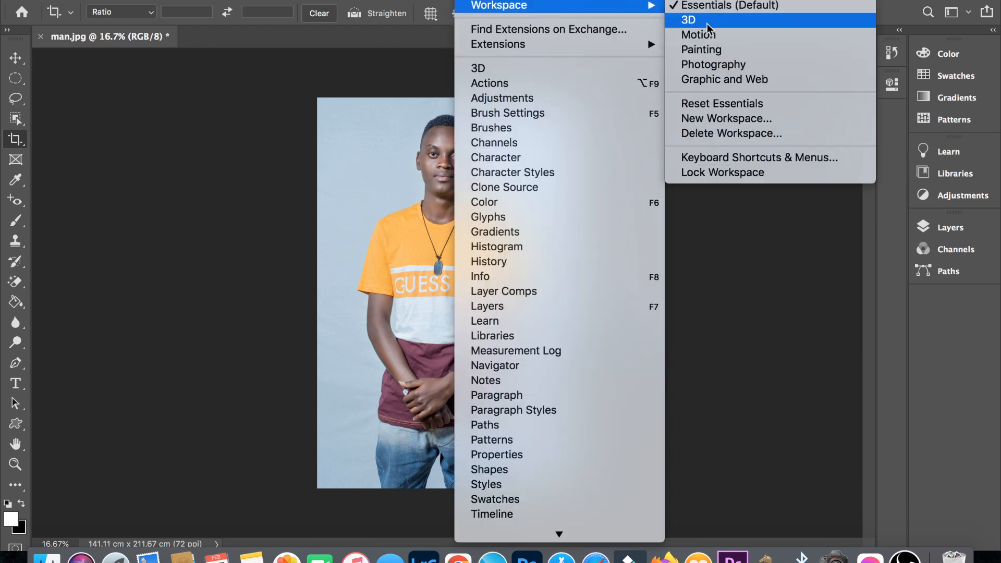
{"action": "left_click", "coordinate": [724, 103]}
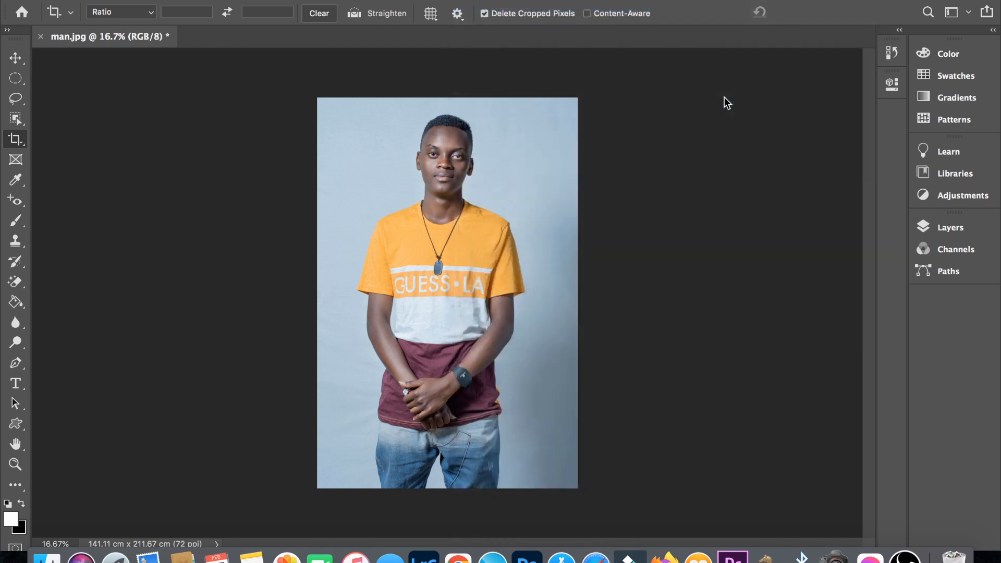
- Choose Centimeters as the ruler units in the portrait's document properties
{"action": "left_click", "coordinate": [883, 84]}
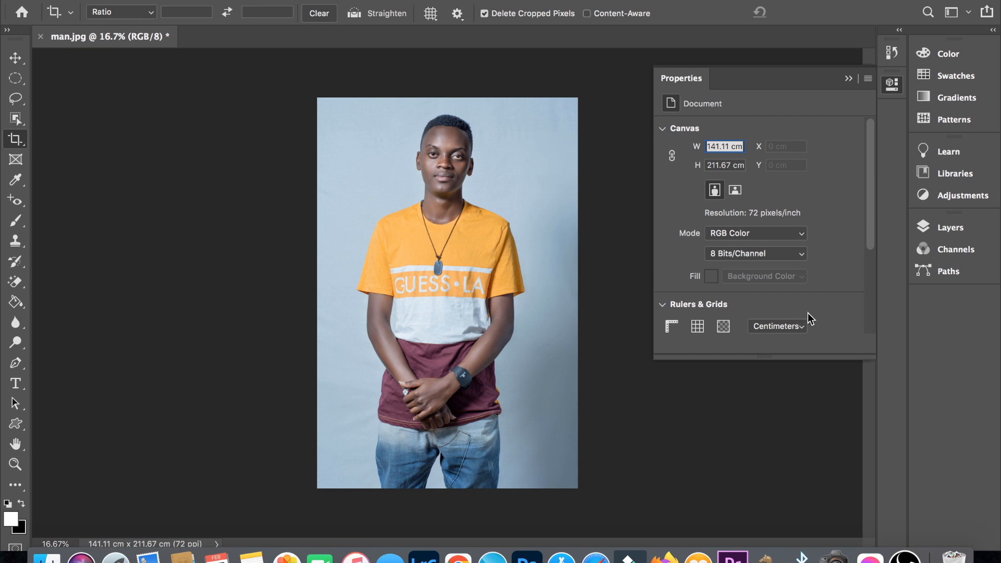
{"action": "left_click", "coordinate": [803, 329]}
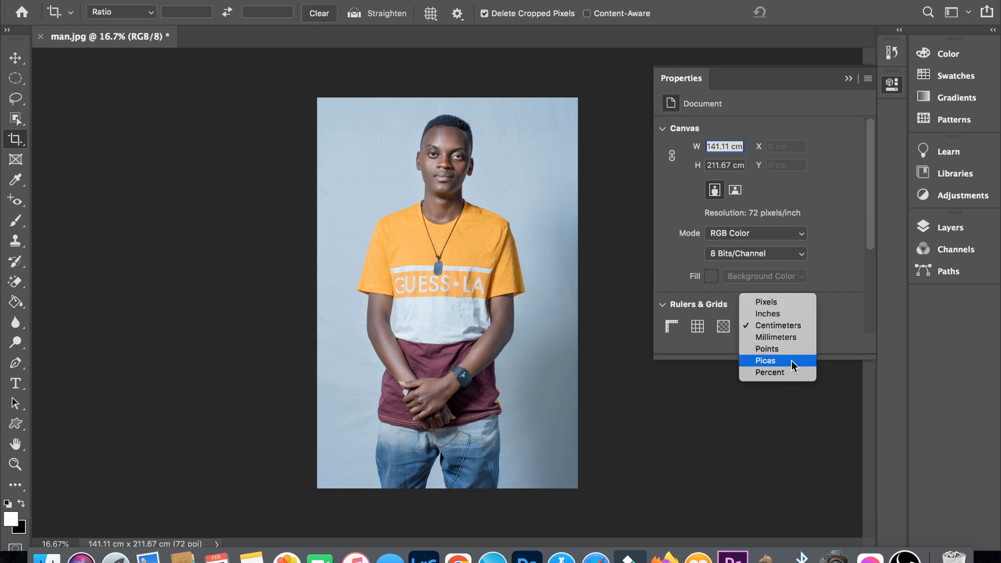
{"action": "left_click", "coordinate": [800, 326]}
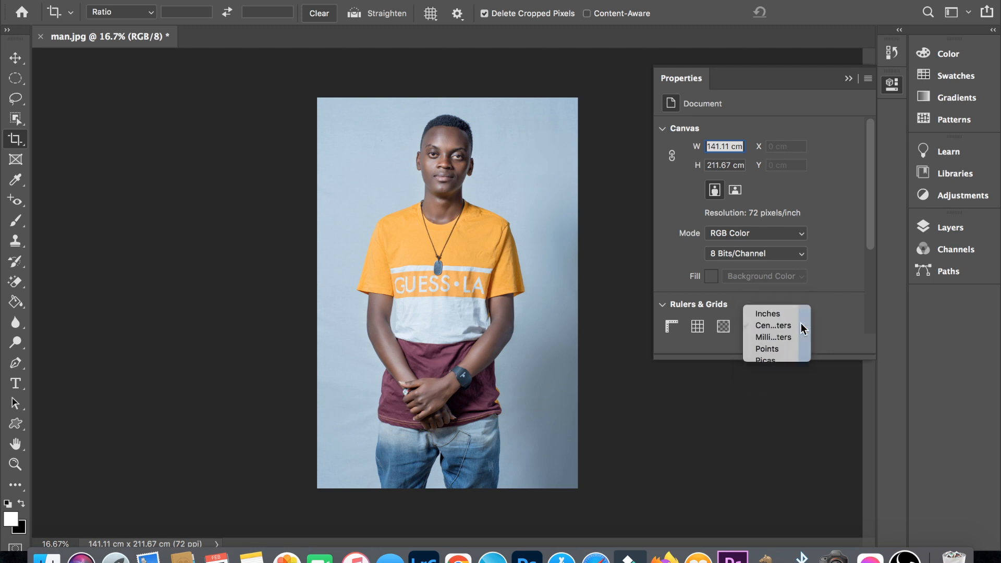
{"action": "left_click", "coordinate": [848, 78]}
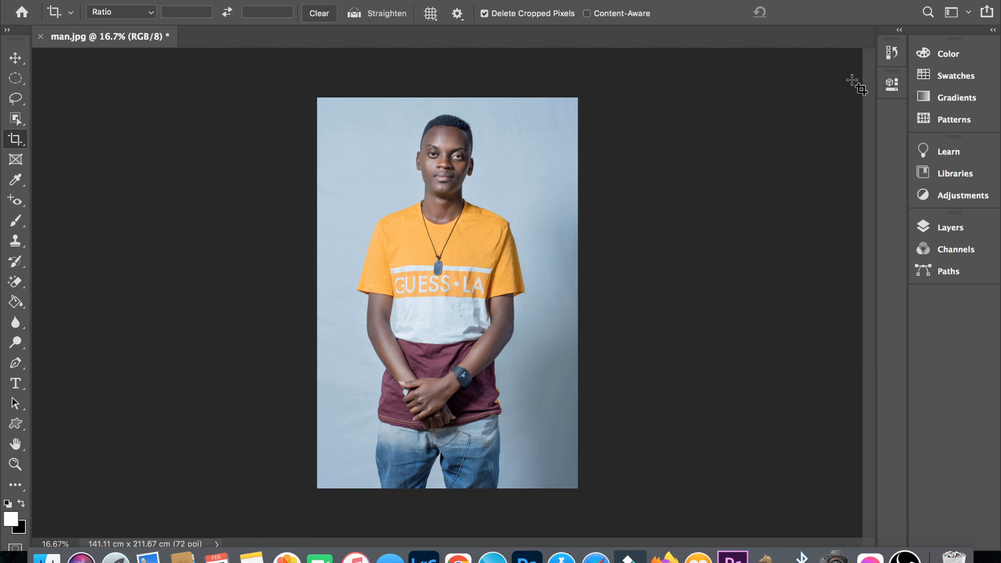
- Set the crop on the portrait to W x H x Resolution at 3.5 cm by 4.5 cm and 300 px/in
{"action": "left_click", "coordinate": [530, 96]}
{"action": "left_click", "coordinate": [144, 12]}
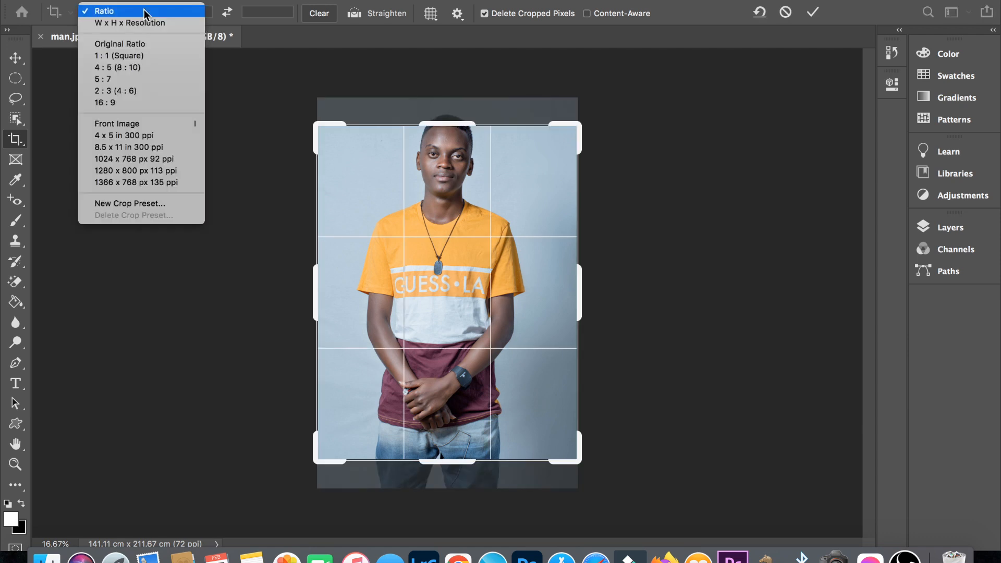
{"action": "left_click", "coordinate": [143, 23]}
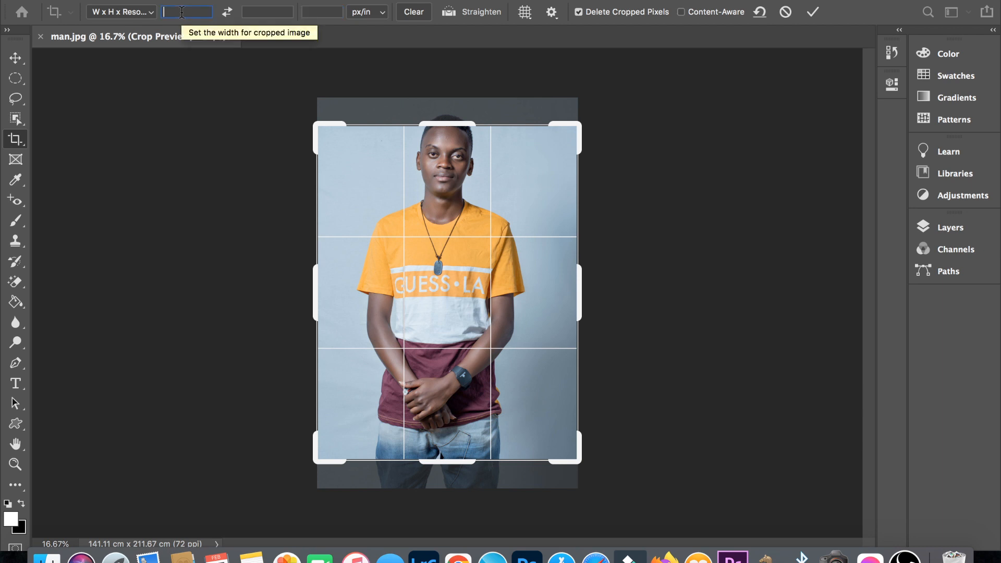
{"action": "type", "text": "3.5"}
{"action": "key", "text": "Tab"}
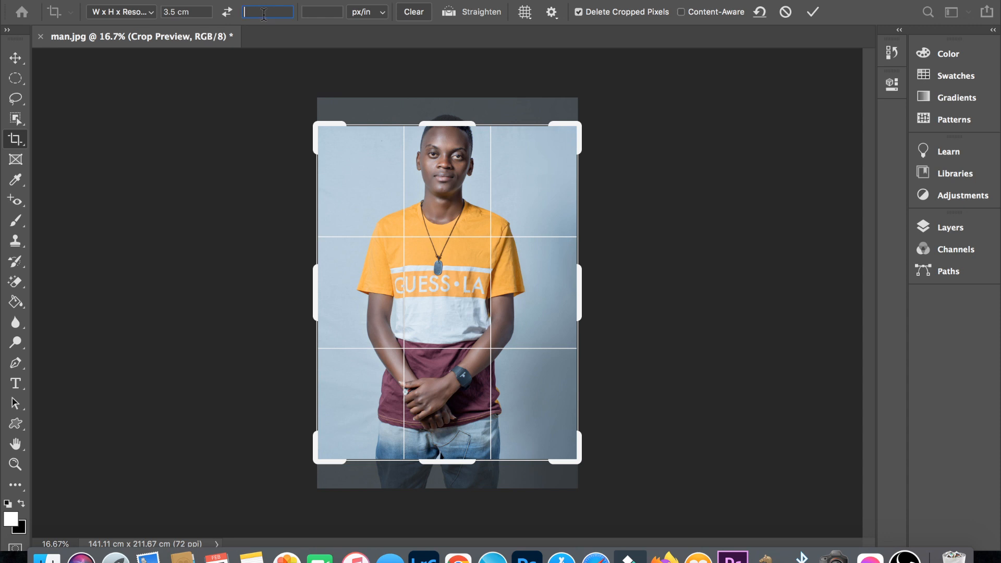
{"action": "type", "text": "4.5"}
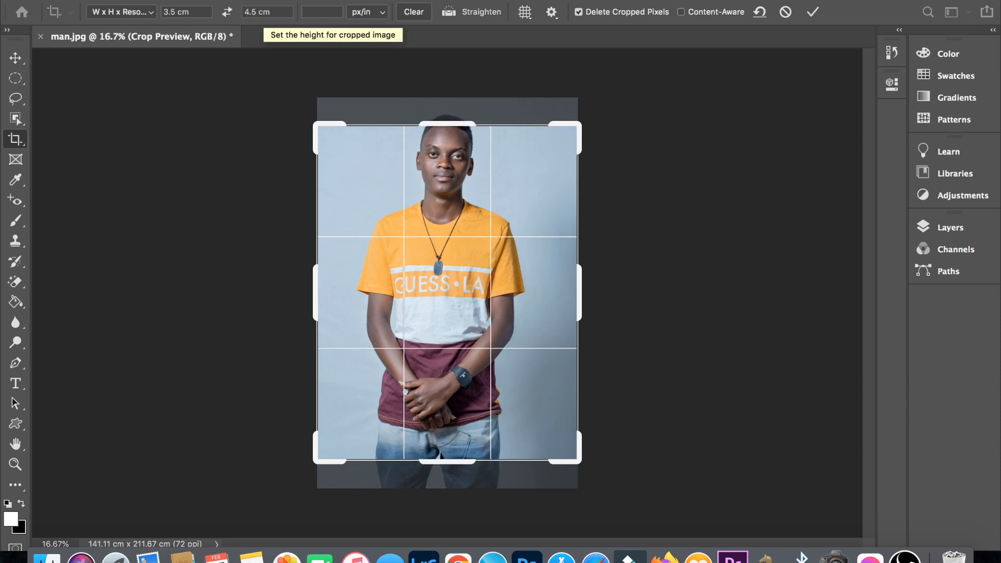
{"action": "type", "text": "300"}
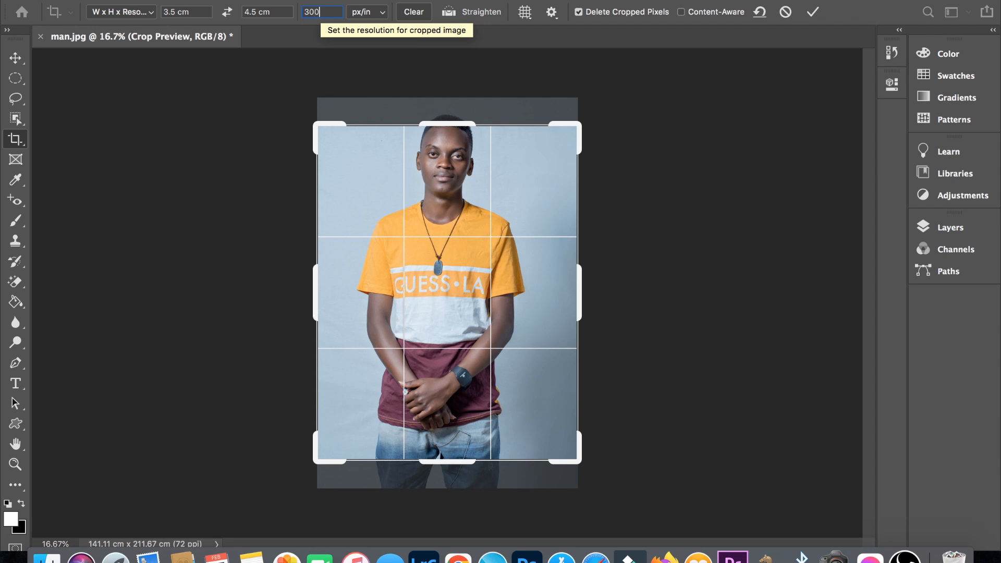
{"action": "key", "text": "Return"}
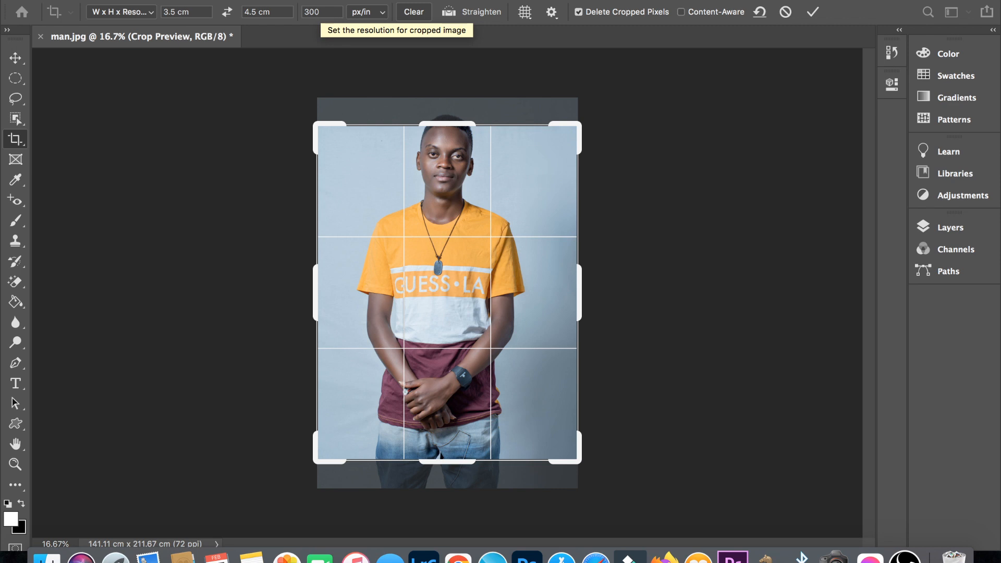
{"action": "left_click", "coordinate": [320, 11]}
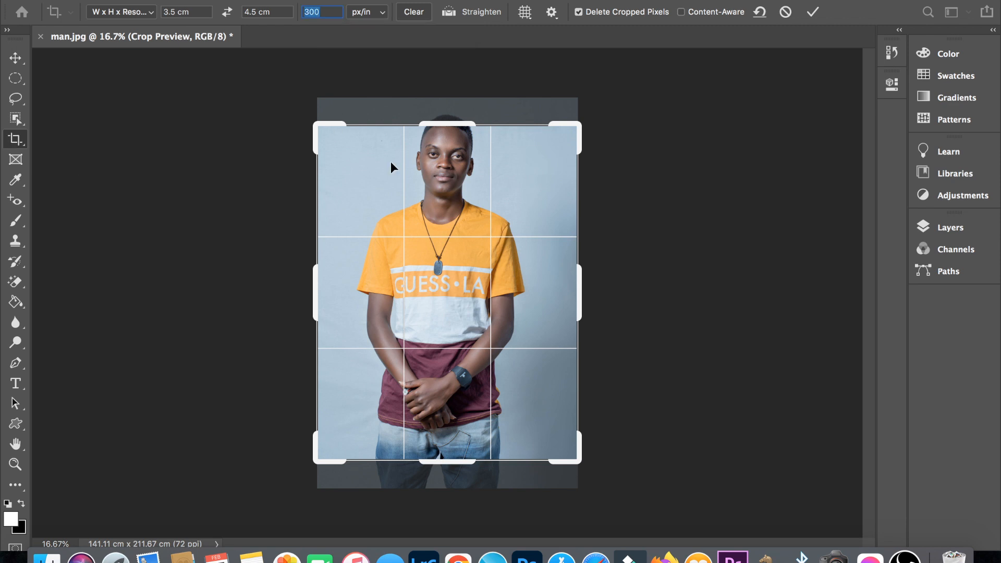
- Tighten the crop frame around the man's head and shoulders, leaving a little space above the hair, and apply the crop
{"action": "left_click_drag", "start_coordinate": [446, 124], "coordinate": [446, 114]}
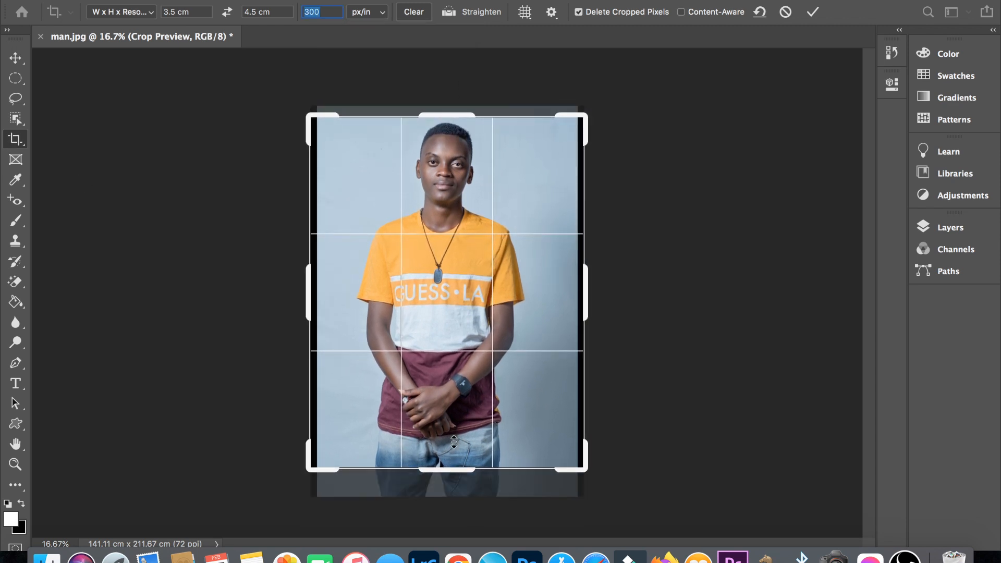
{"action": "key", "text": "Return"}
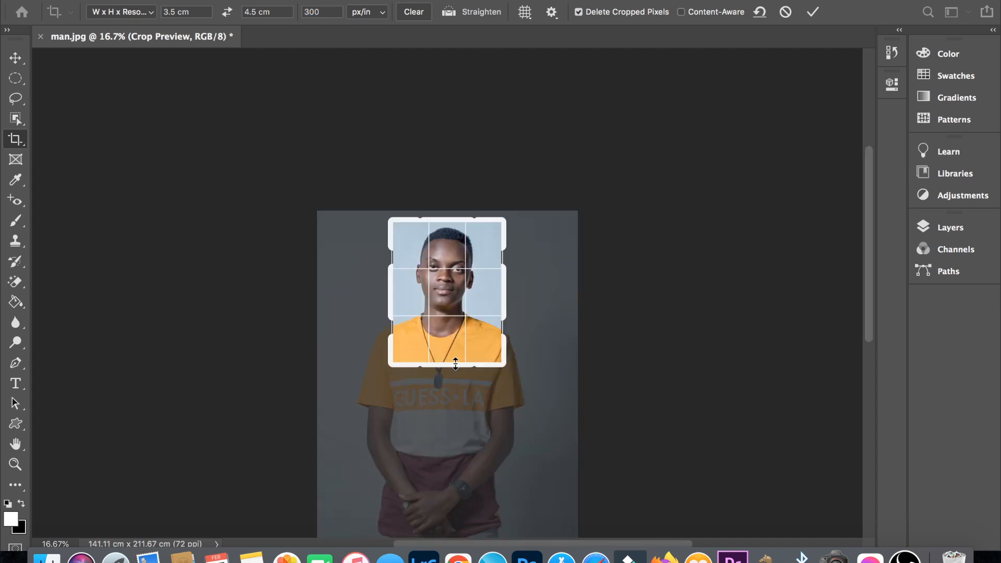
{"action": "key", "text": "Return"}
{"action": "key", "text": "super+1"}
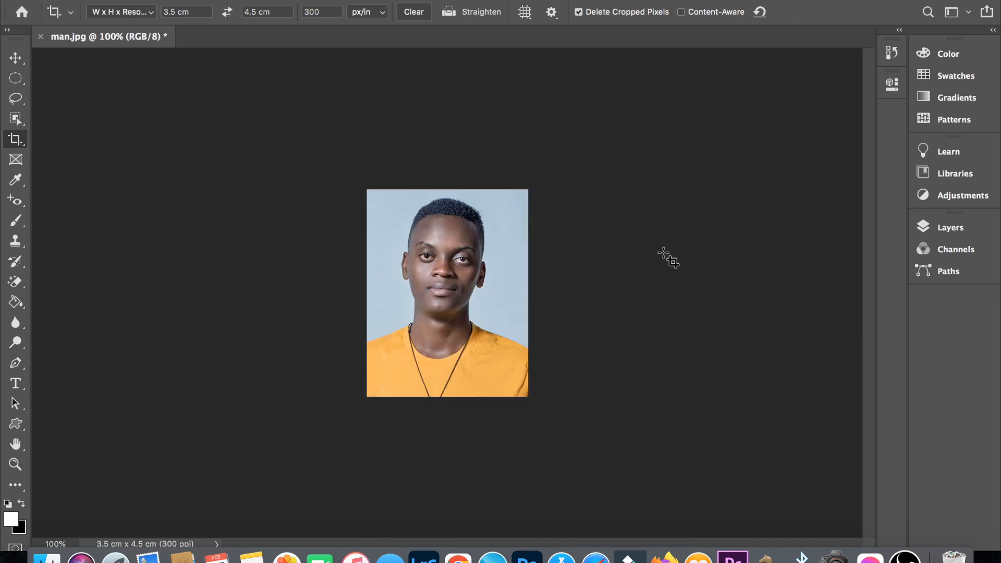
- Check the cropped portrait's dimensions and resolution in the document properties and in Image Size
{"action": "left_click", "coordinate": [896, 89]}
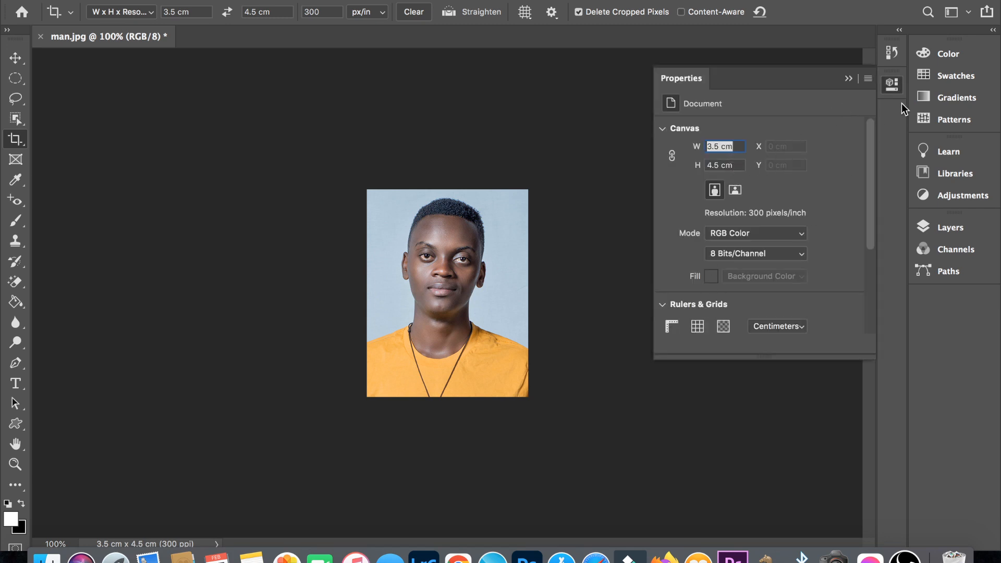
{"action": "left_click", "coordinate": [848, 80]}
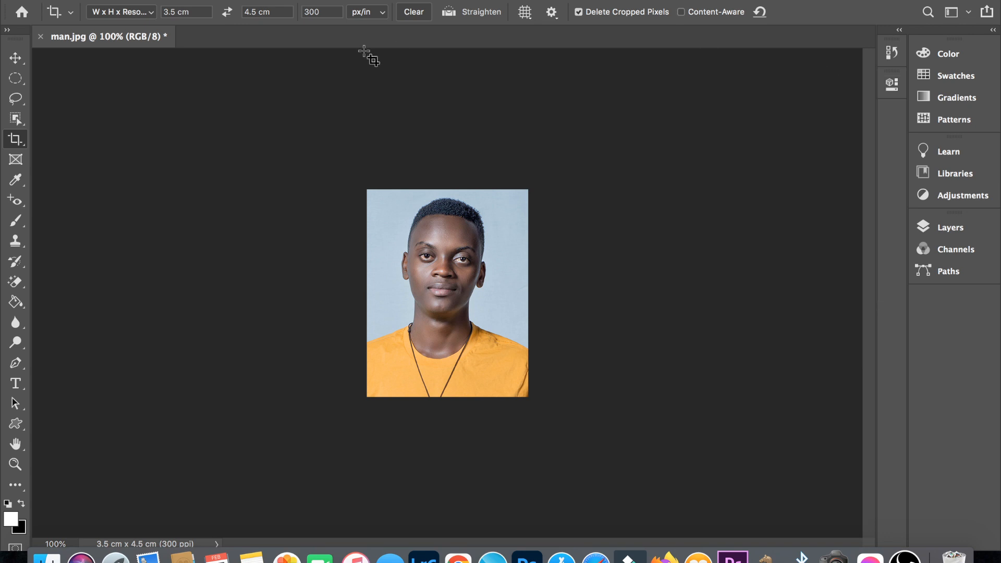
{"action": "left_click", "coordinate": [191, 0]}
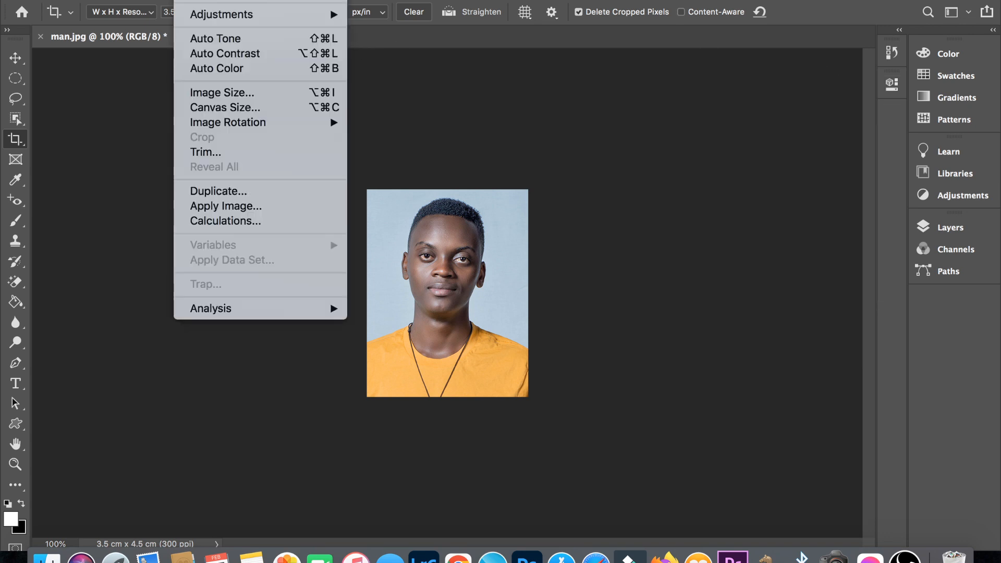
{"action": "left_click", "coordinate": [233, 93]}
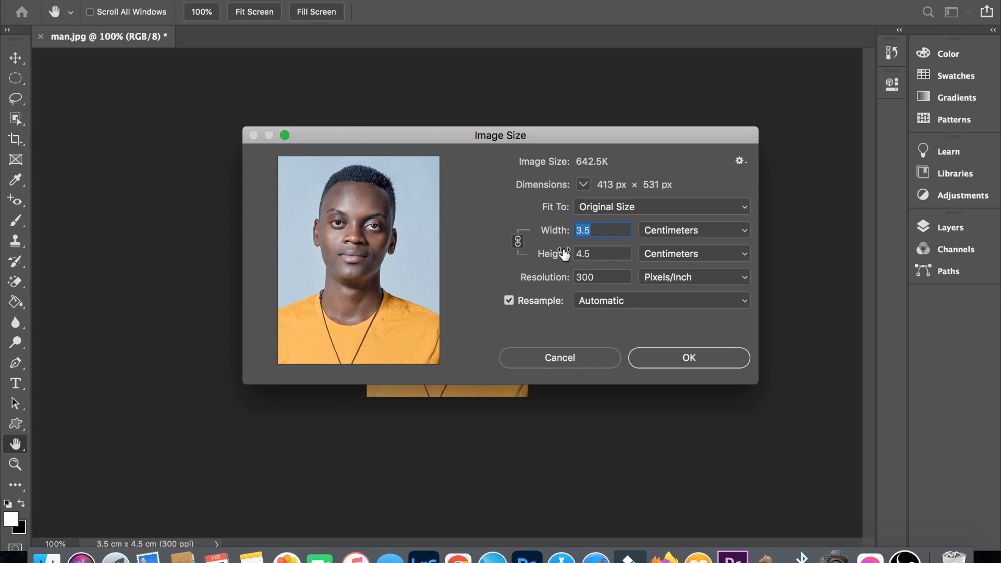
{"action": "left_click", "coordinate": [696, 358]}
{"action": "key", "text": "c"}
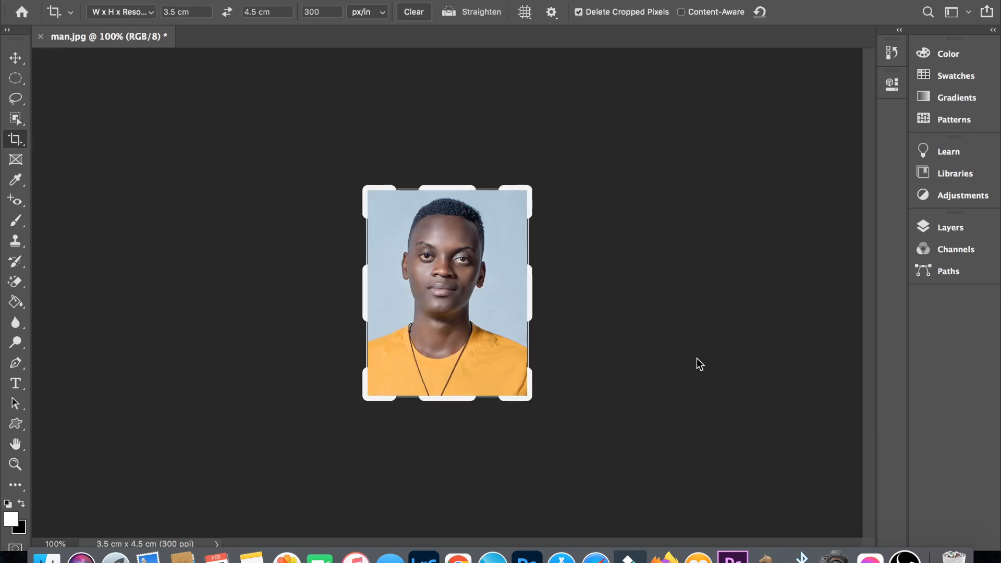
- Switch to the Move Tool and convert the portrait's locked Background into a regular layer named Layer 0
{"action": "left_click", "coordinate": [14, 59]}
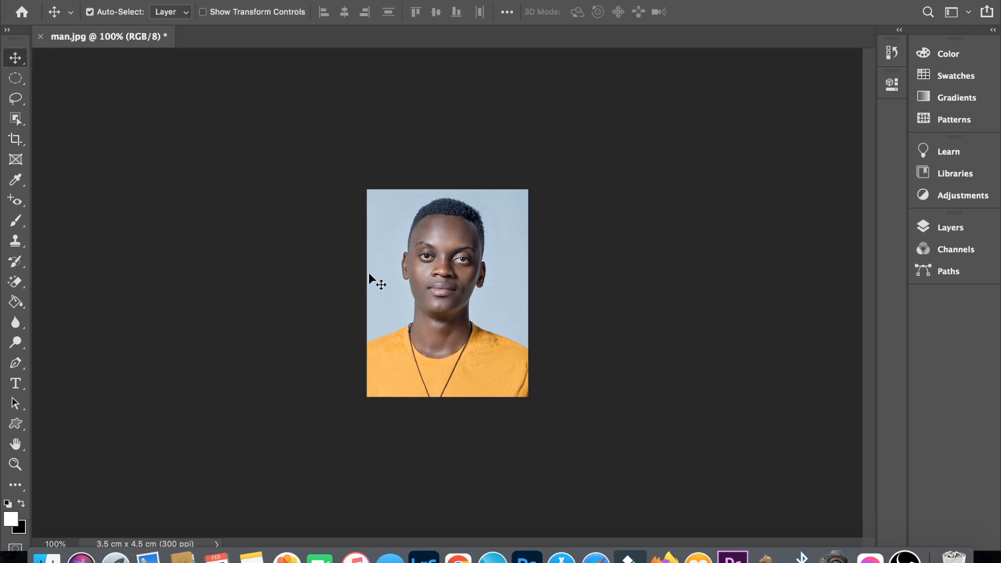
{"action": "left_click", "coordinate": [952, 230]}
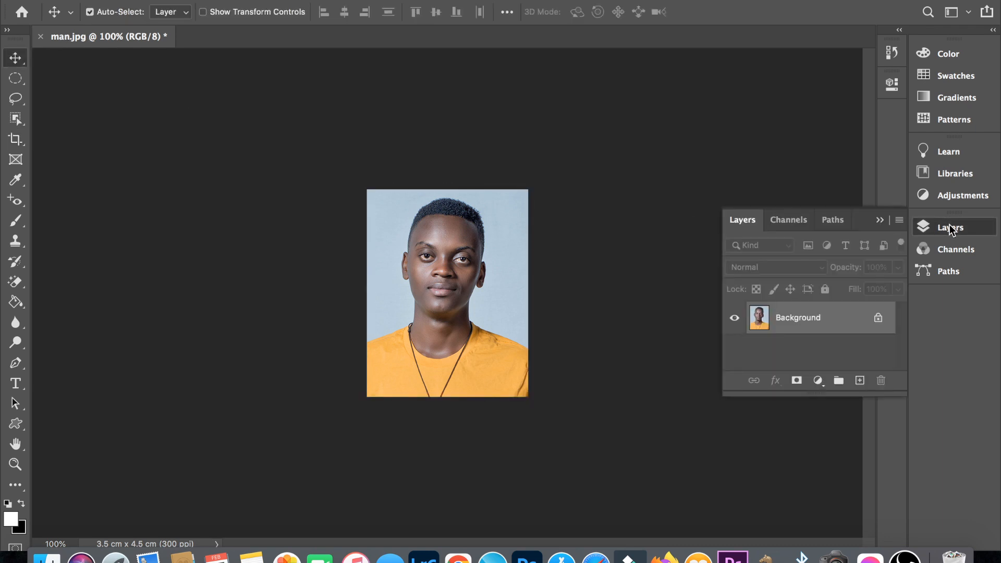
{"action": "double_click", "coordinate": [759, 324]}
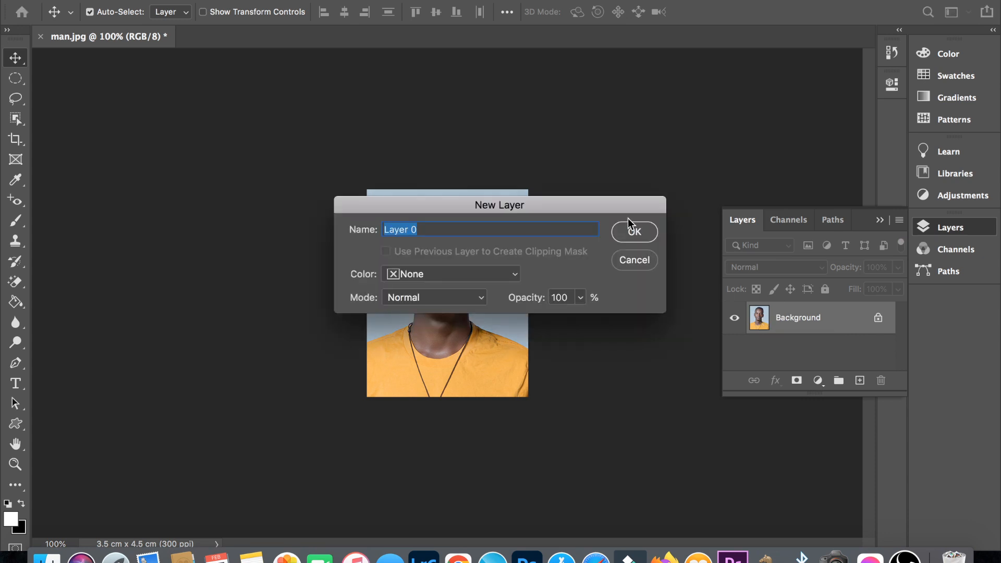
{"action": "left_click", "coordinate": [629, 232]}
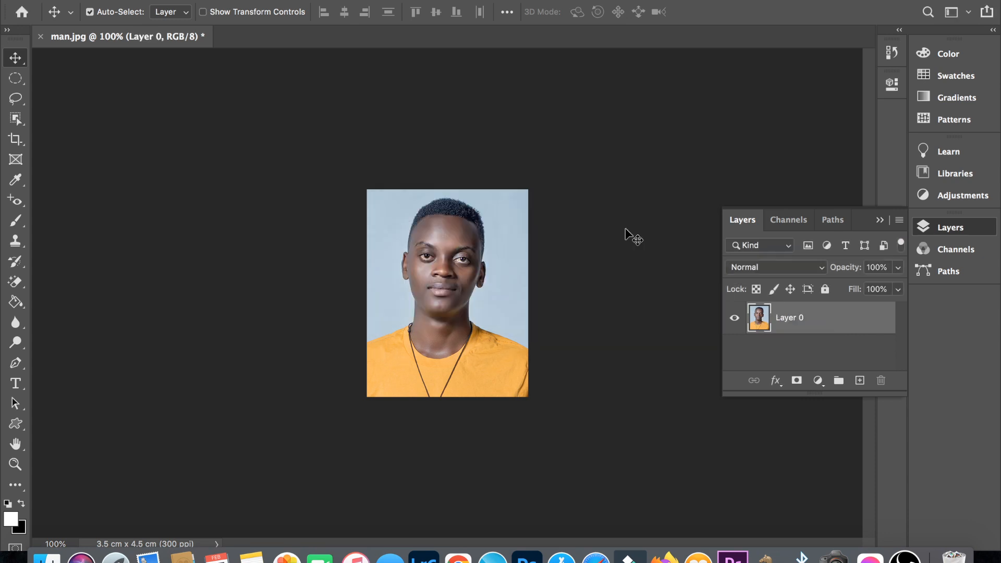
- Add a thin black stroke around the portrait layer, with Center location, Normal mode and 100% opacity
{"action": "left_click", "coordinate": [155, 1]}
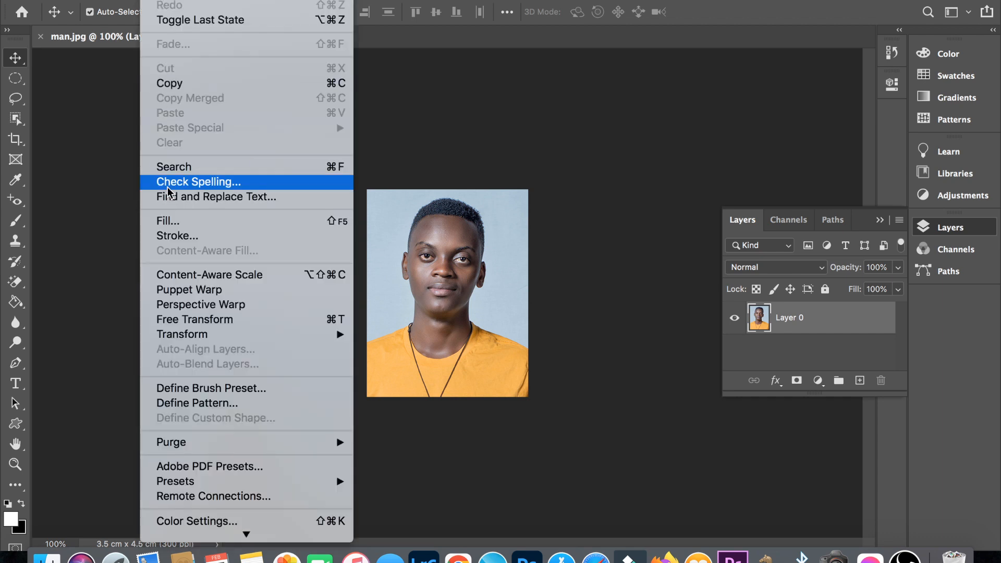
{"action": "left_click", "coordinate": [171, 240]}
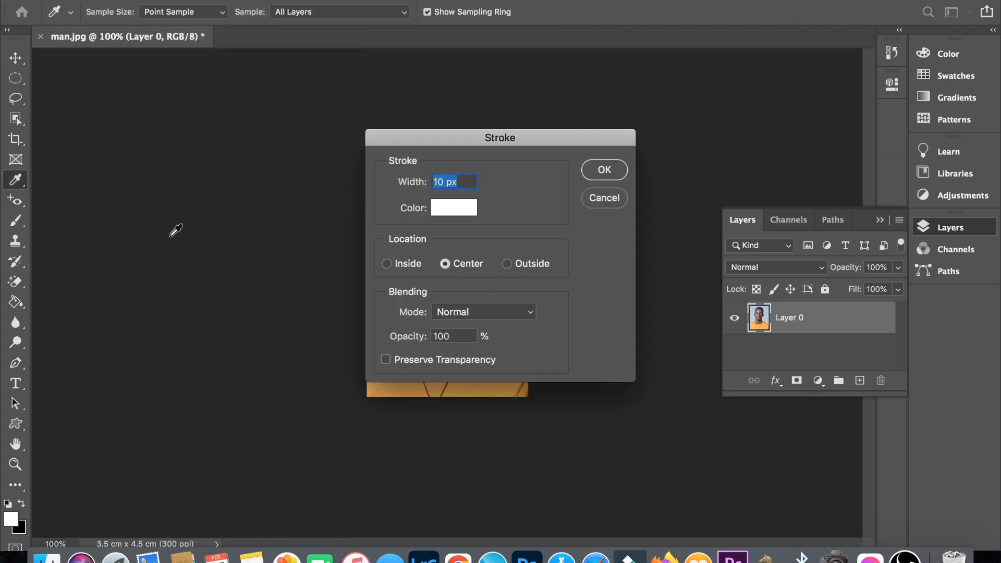
{"action": "left_click", "coordinate": [453, 207]}
{"action": "left_click", "coordinate": [478, 255]}
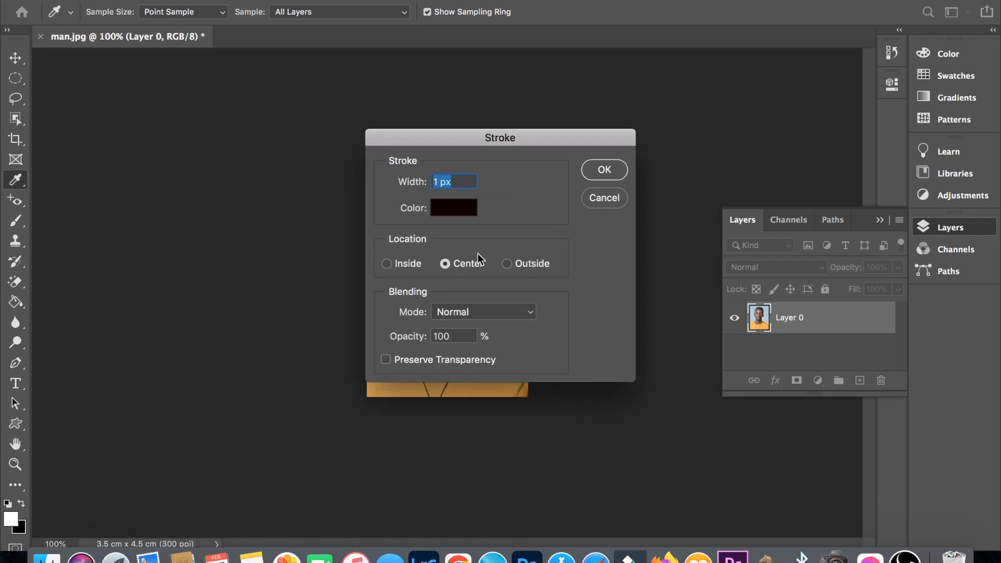
{"action": "left_click", "coordinate": [439, 179]}
{"action": "left_click", "coordinate": [604, 170]}
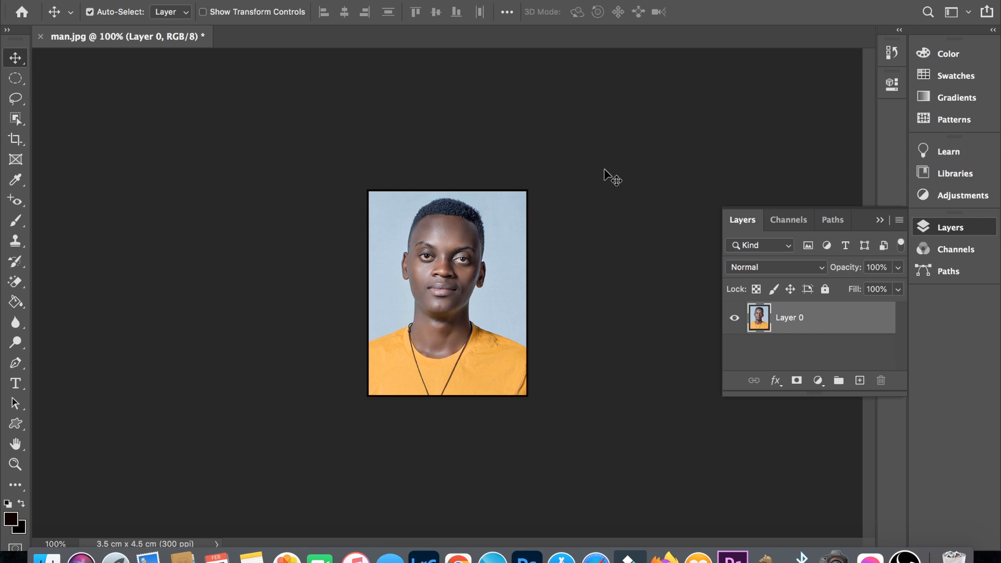
- Create a new 18 by 22 cm document at 300 pixels/inch in RGB Color with a white background
{"action": "left_click", "coordinate": [120, 0]}
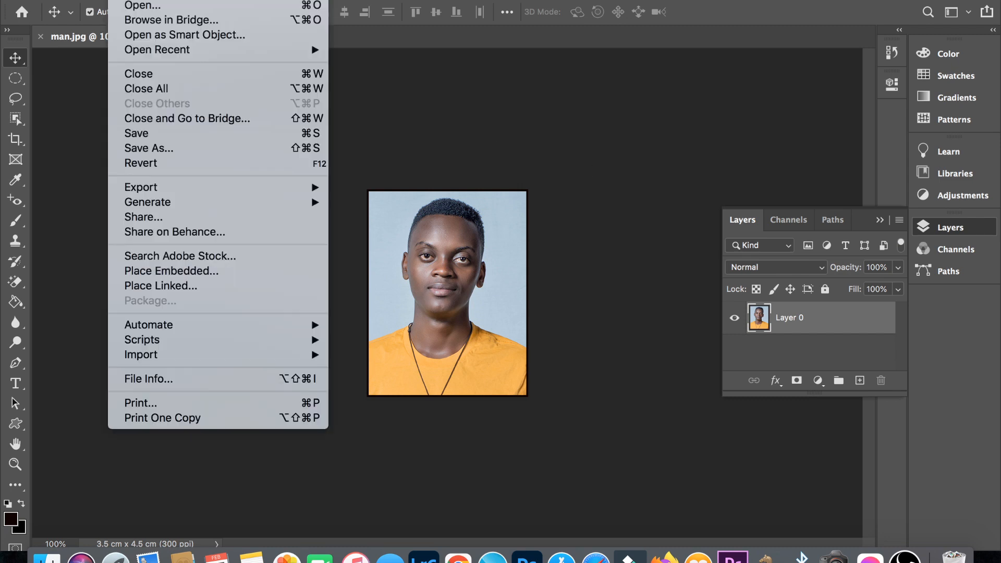
{"action": "left_click", "coordinate": [137, 1]}
{"action": "type", "text": "18"}
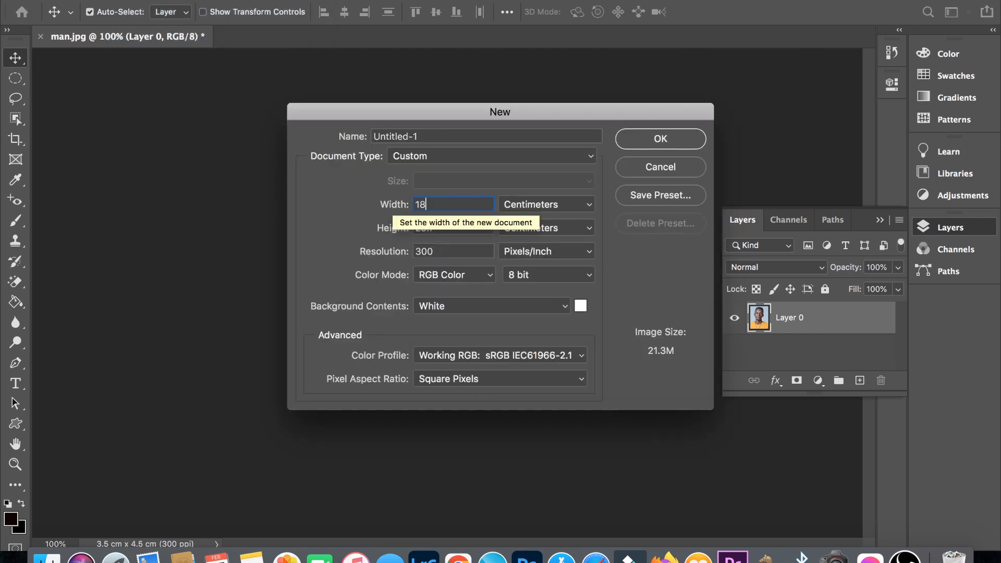
{"action": "key", "text": "Tab"}
{"action": "type", "text": "22"}
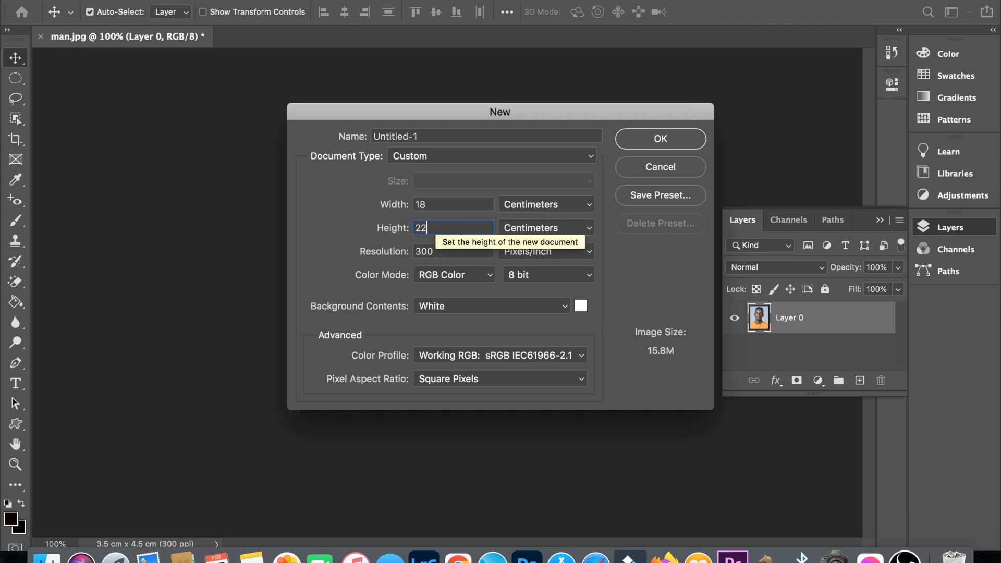
{"action": "key", "text": "Tab"}
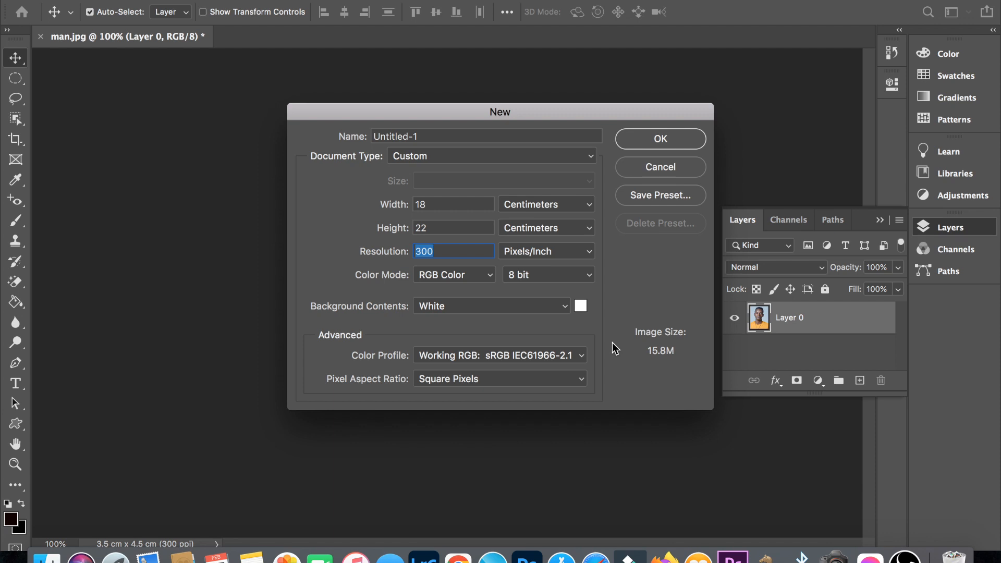
{"action": "left_click", "coordinate": [662, 138]}
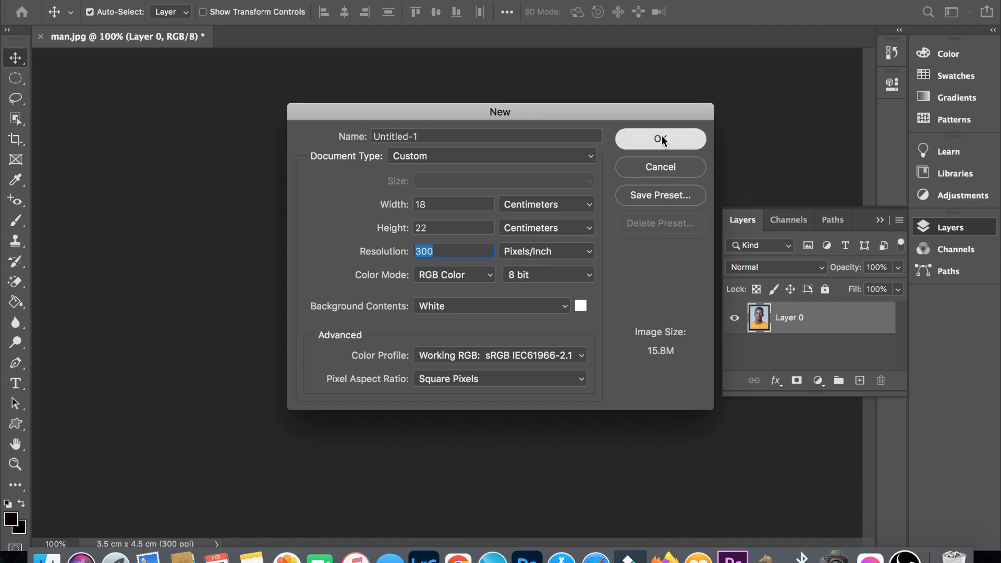
- Copy the whole bordered portrait from man.jpg and paste it into the Untitled-1 document
{"action": "left_click", "coordinate": [161, 39]}
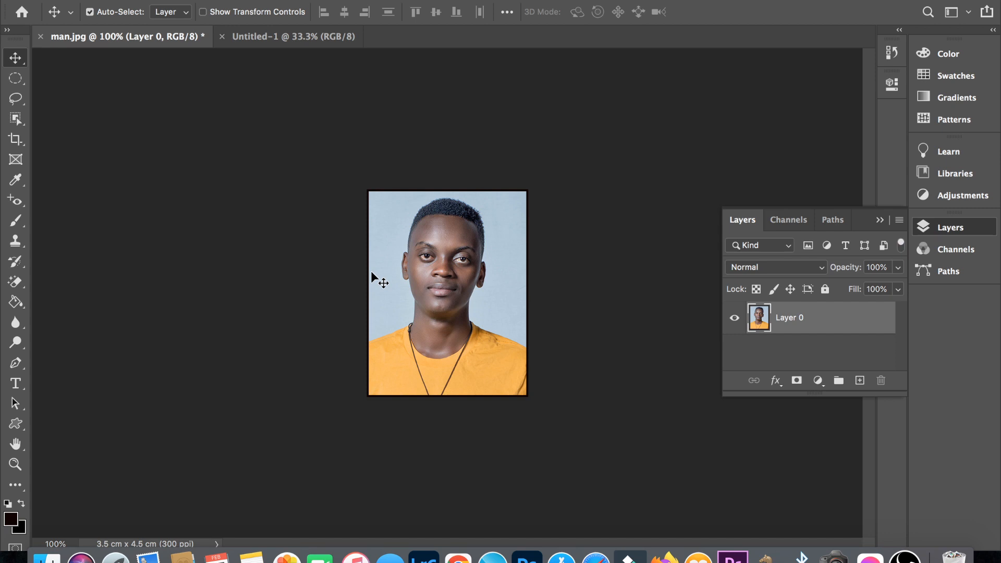
{"action": "key", "text": "ctrl+a"}
{"action": "left_click", "coordinate": [290, 31]}
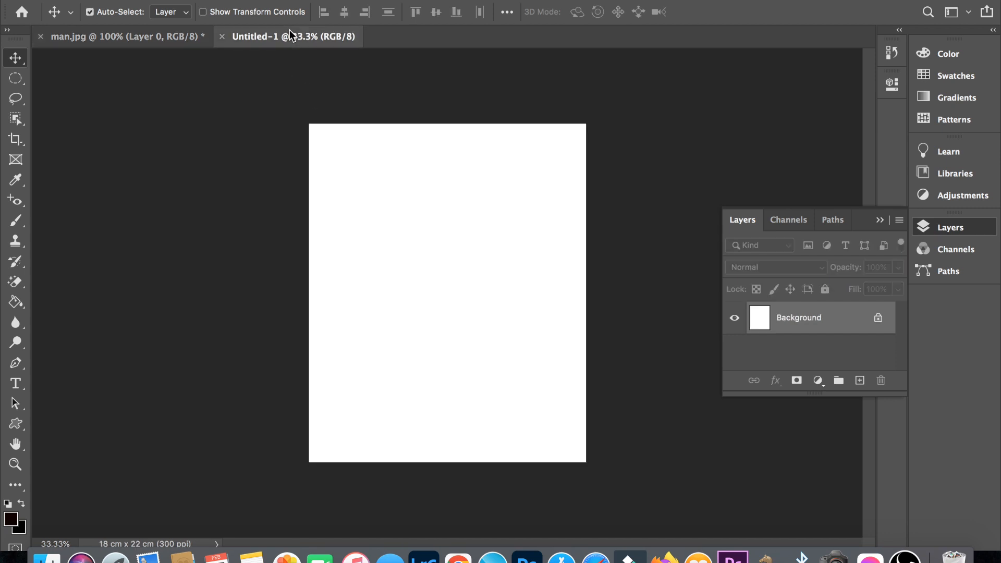
{"action": "key", "text": "ctrl+v"}
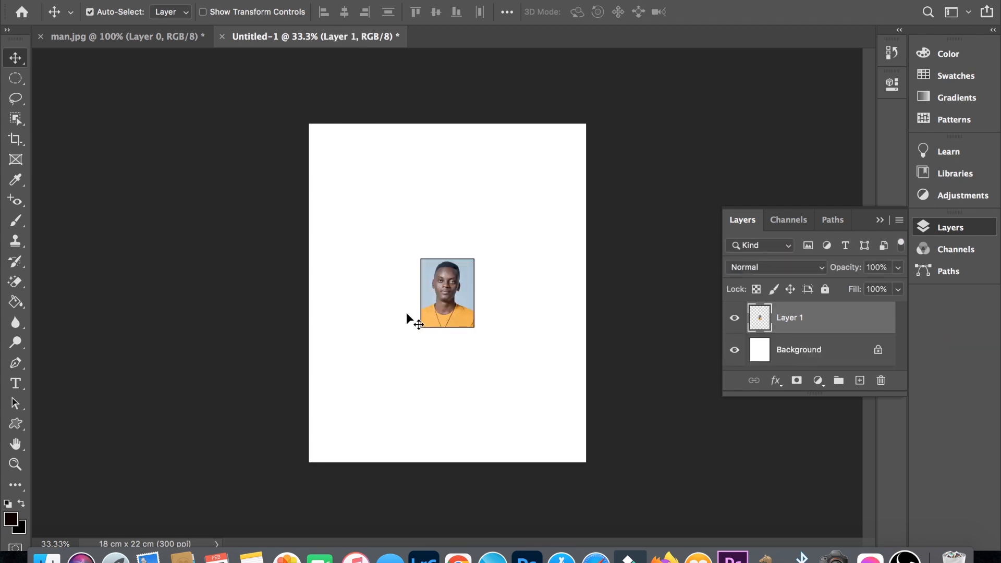
- Move the pasted portrait to the page's top-left corner and duplicate it into an evenly spaced row of four
{"action": "key", "text": "ctrl+t"}
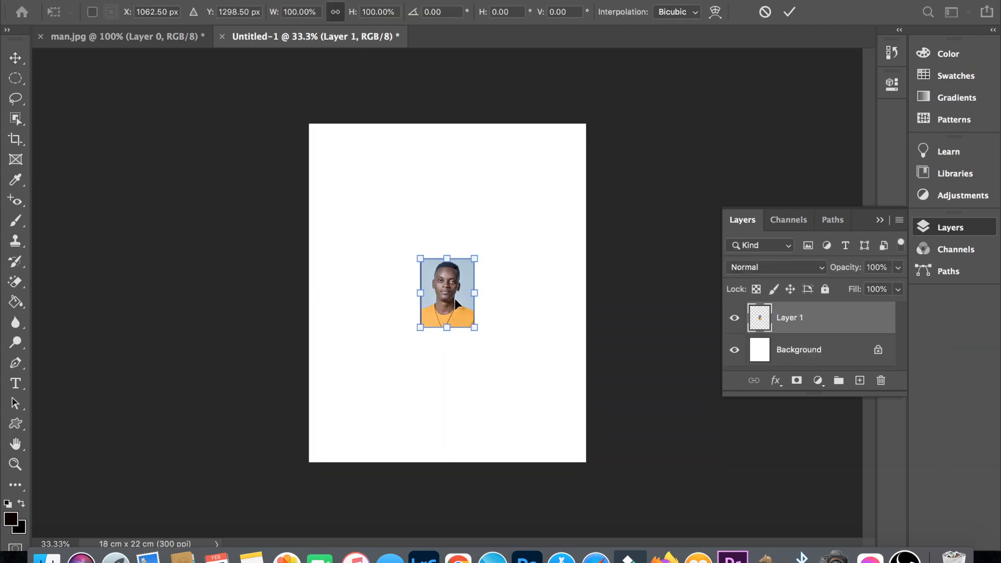
{"action": "left_click_drag", "start_coordinate": [454, 298], "coordinate": [529, 171]}
{"action": "key", "text": "Return"}
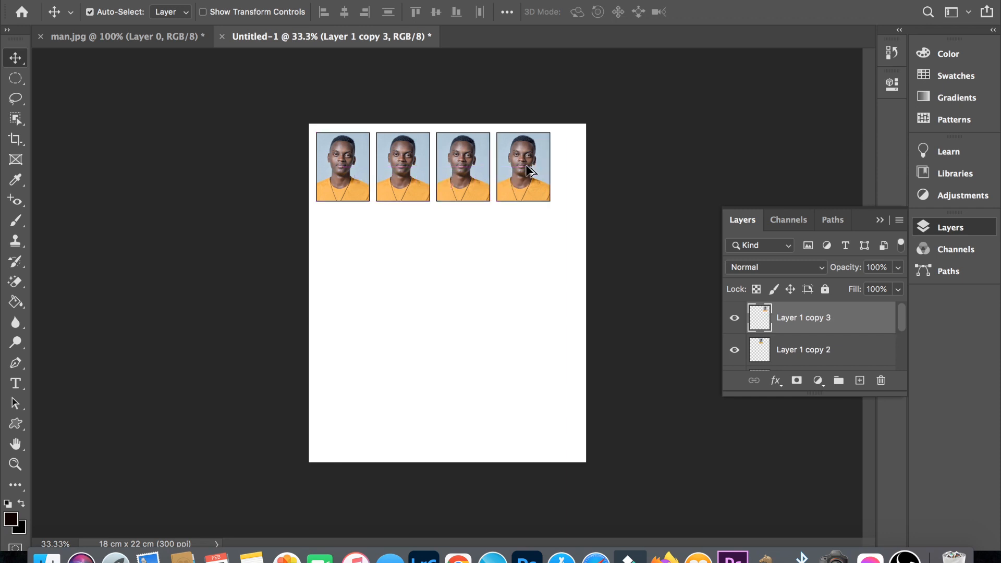
- Merge the four portraits into one layer and duplicate the row down the page to form four rows
{"action": "left_click", "coordinate": [339, 179]}
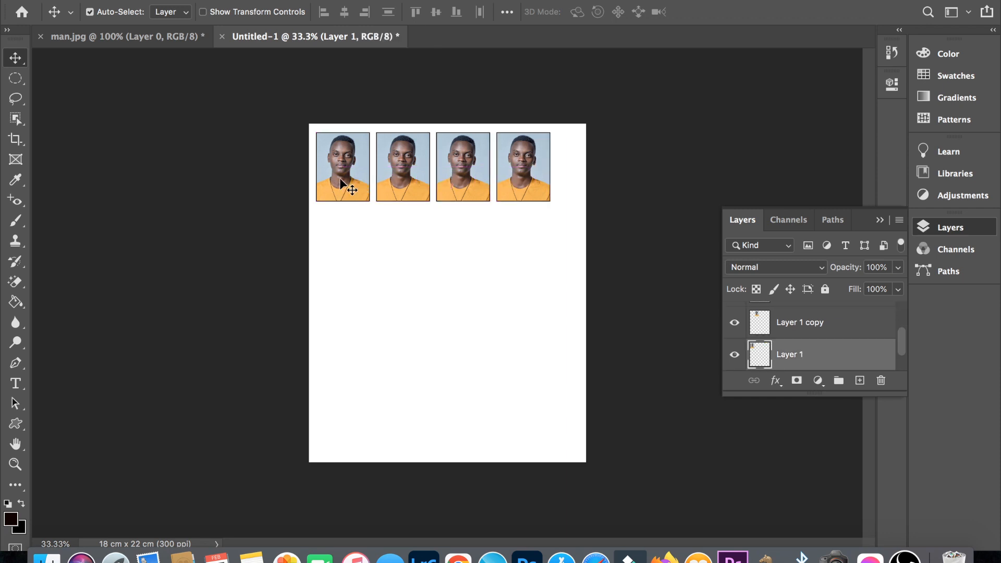
{"action": "left_click", "coordinate": [398, 174], "text": "shift"}
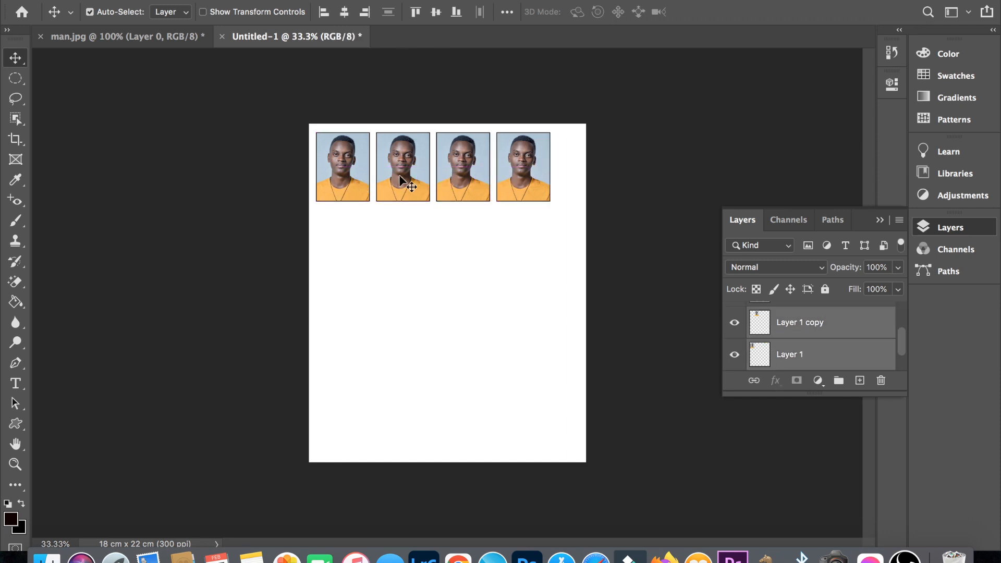
{"action": "left_click", "coordinate": [470, 178], "text": "shift"}
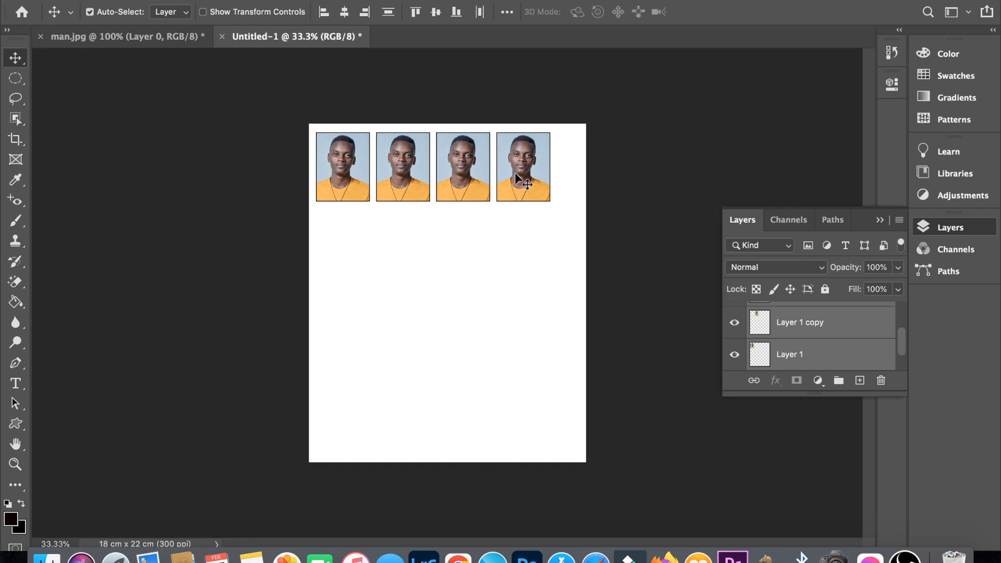
{"action": "left_click", "coordinate": [515, 172], "text": "shift"}
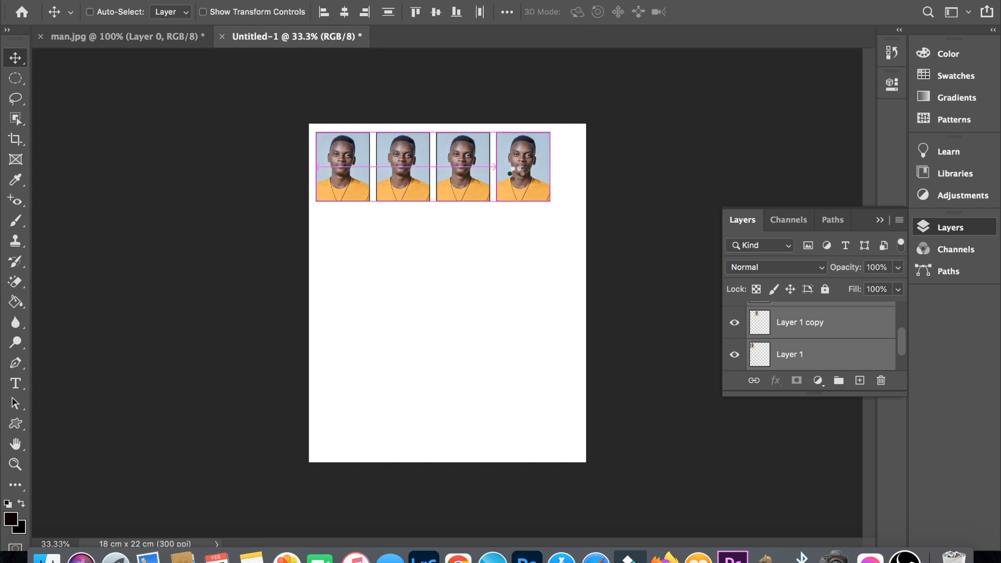
{"action": "key", "text": "super+e"}
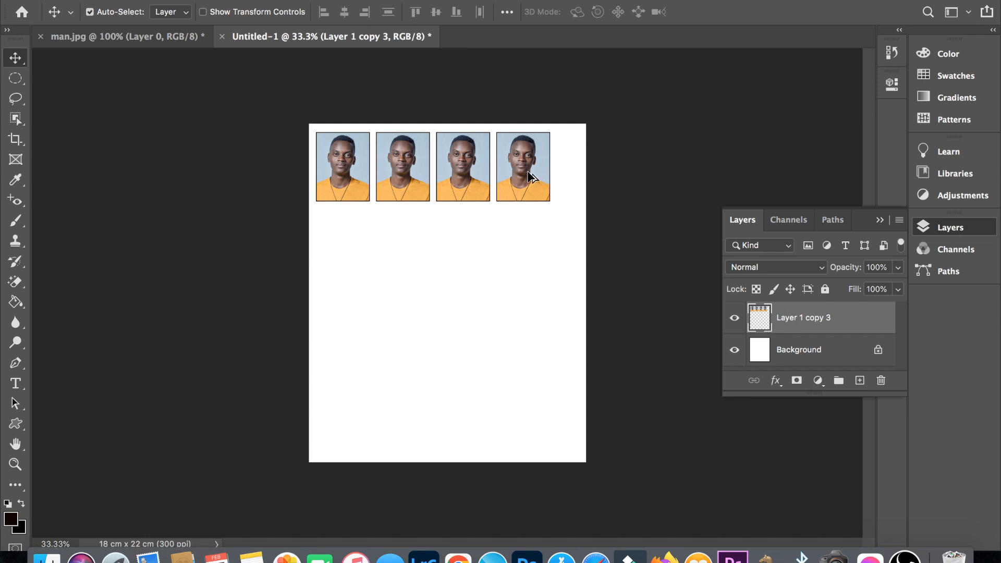
{"action": "left_click_drag", "start_coordinate": [531, 176], "coordinate": [532, 406]}
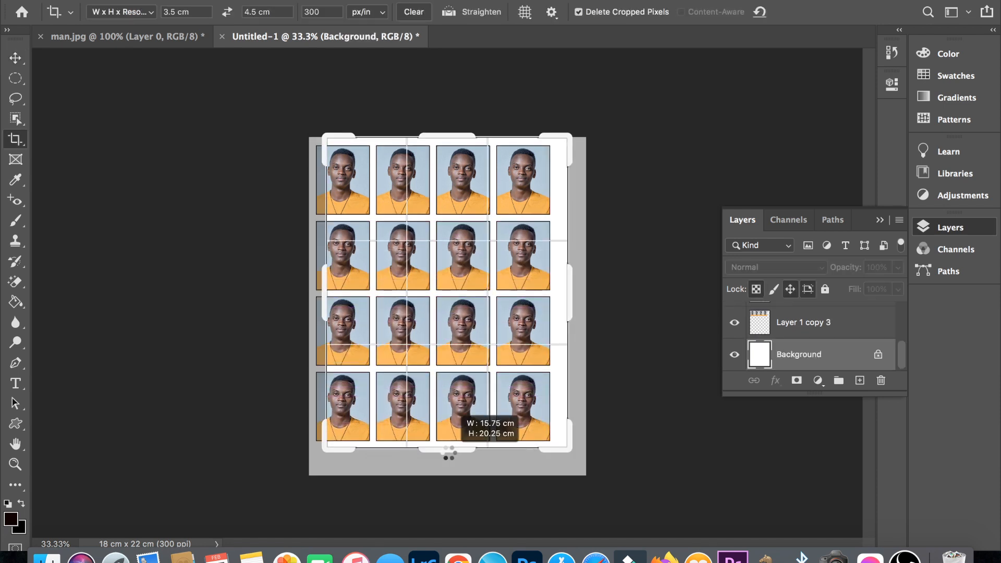
- Crop the page's excess white margins closely around the four-by-four portrait grid, using Ratio mode without fixed values
{"action": "left_click_drag", "start_coordinate": [445, 458], "coordinate": [444, 457]}
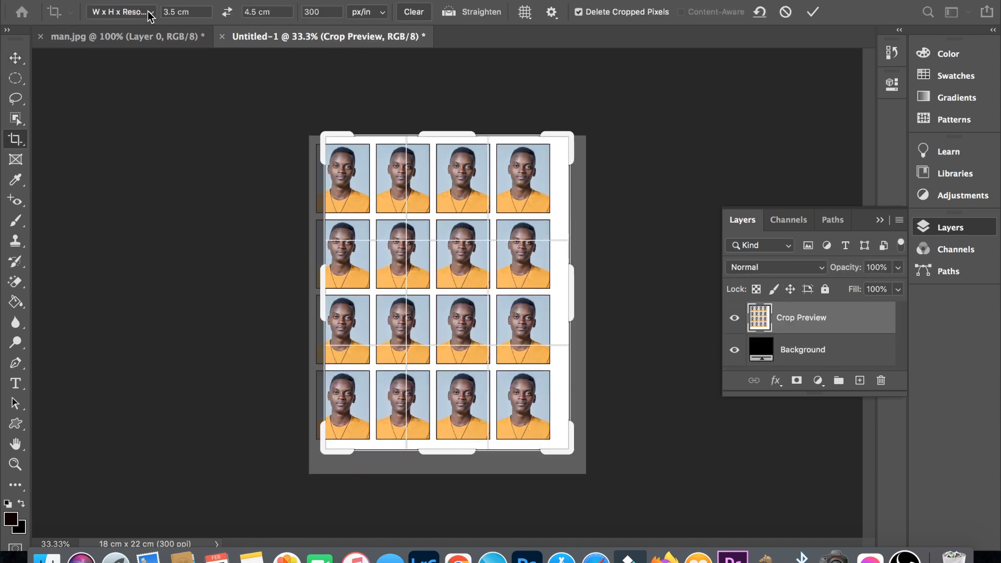
{"action": "left_click_drag", "start_coordinate": [326, 293], "coordinate": [317, 290]}
{"action": "left_click_drag", "start_coordinate": [454, 69], "coordinate": [454, 70]}
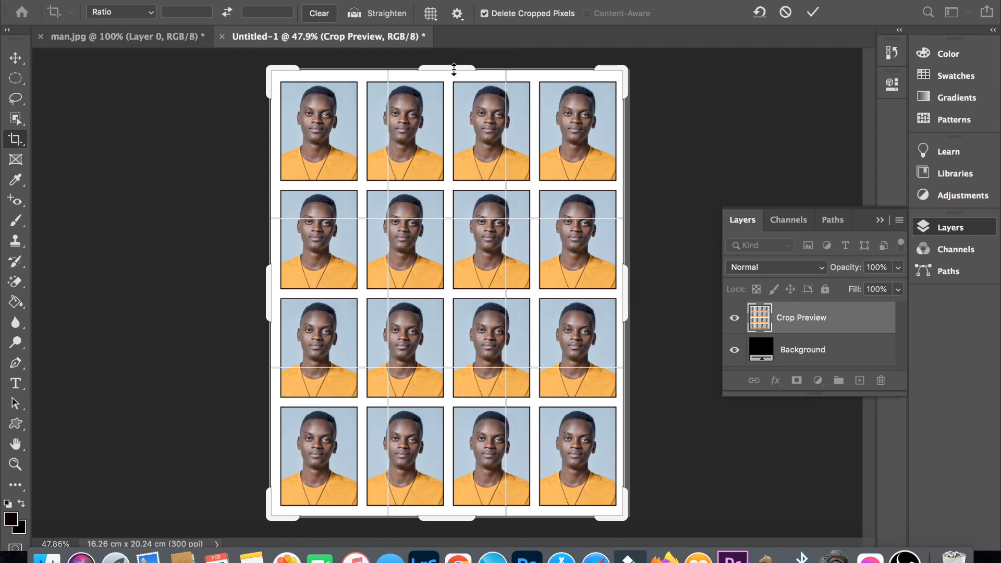